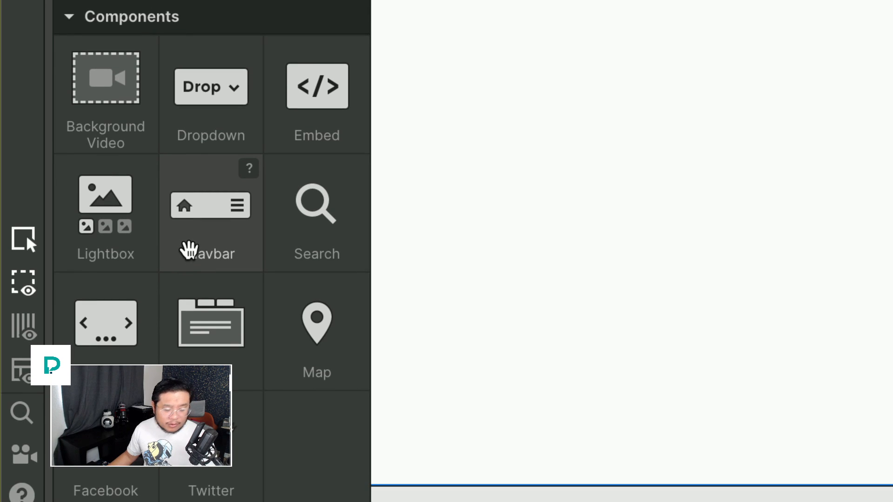
Add a Navbar component to the page body and expand its whole element tree in the Navigator.
click(189, 250)
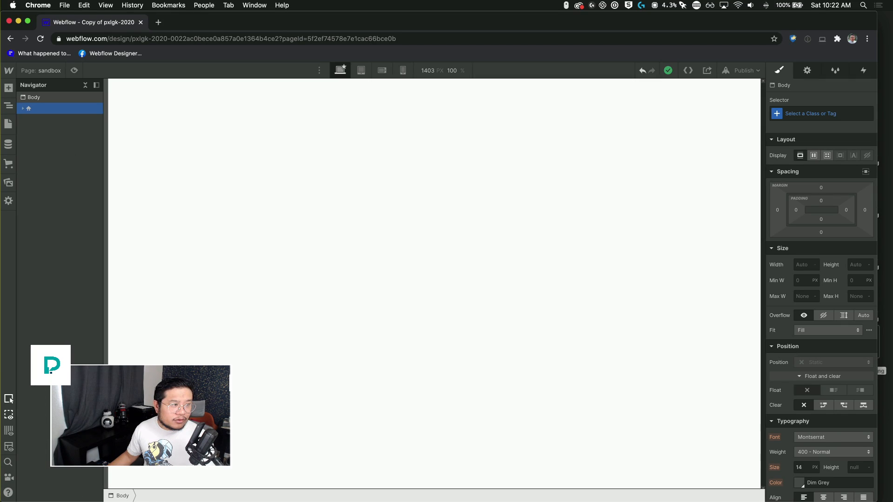
drag(218, 218, 340, 136)
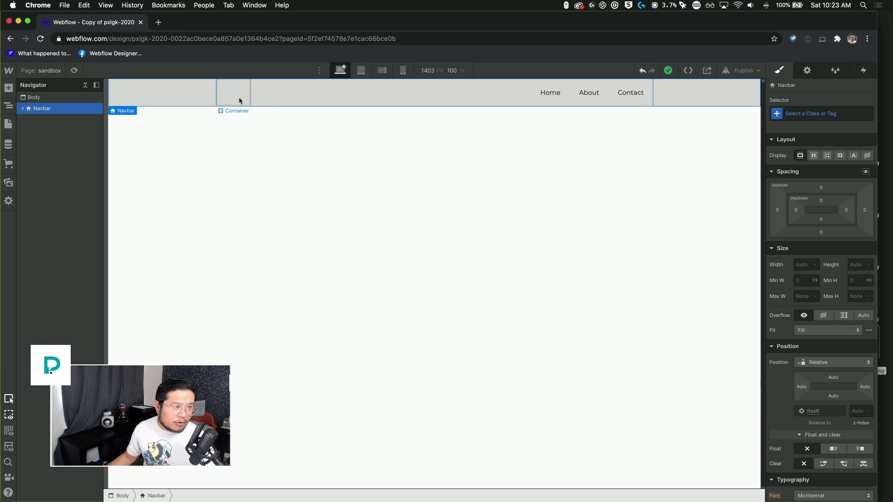
click(85, 86)
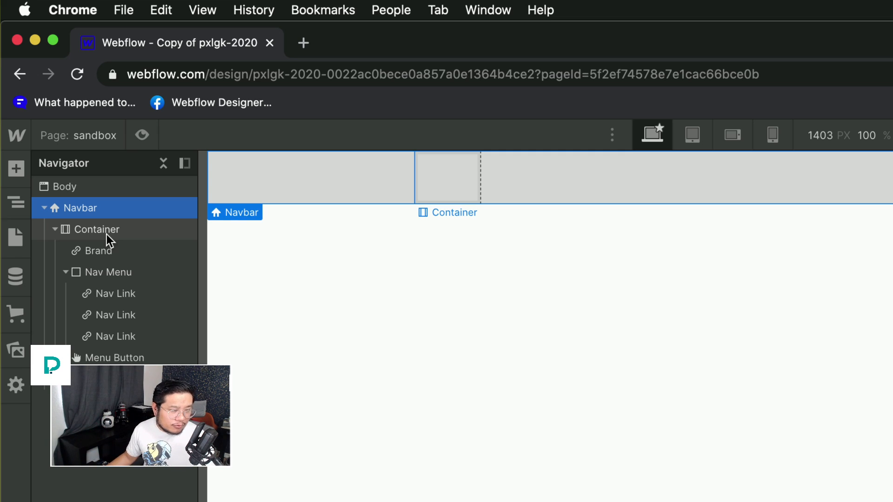
Add a Div Block inside the Navbar, directly above the Container.
click(18, 172)
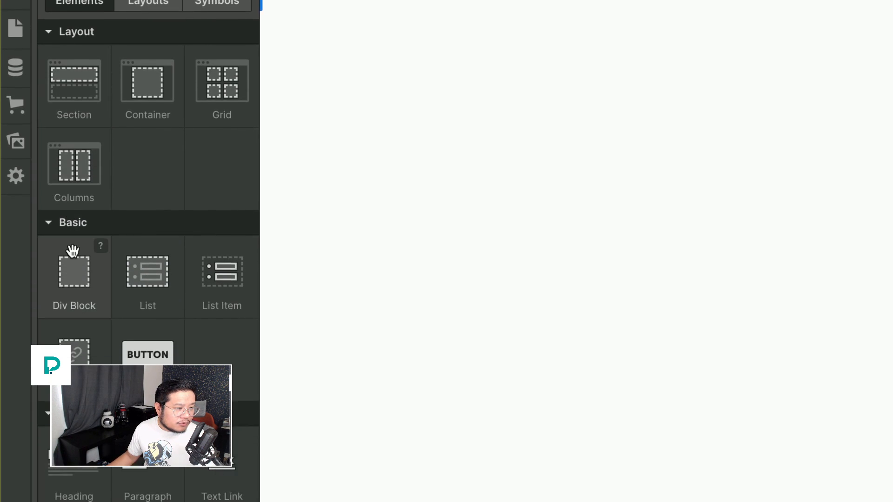
drag(74, 481, 72, 460)
drag(72, 252, 108, 16)
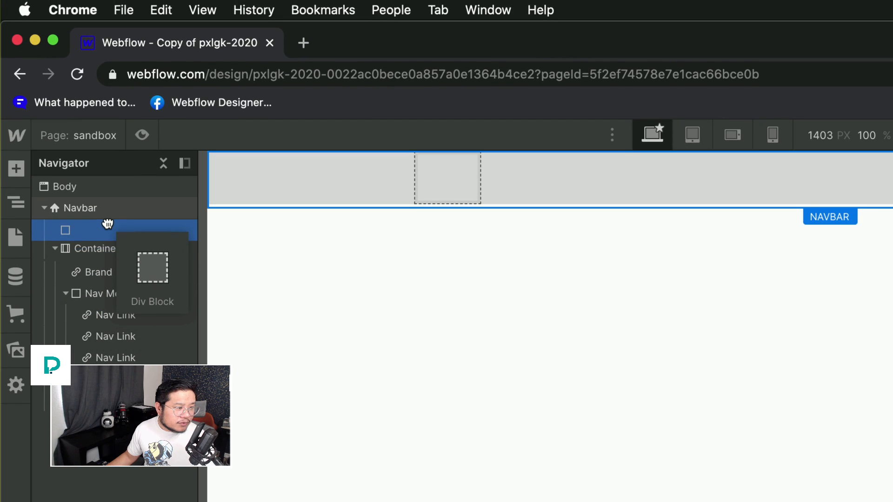
drag(107, 224, 108, 227)
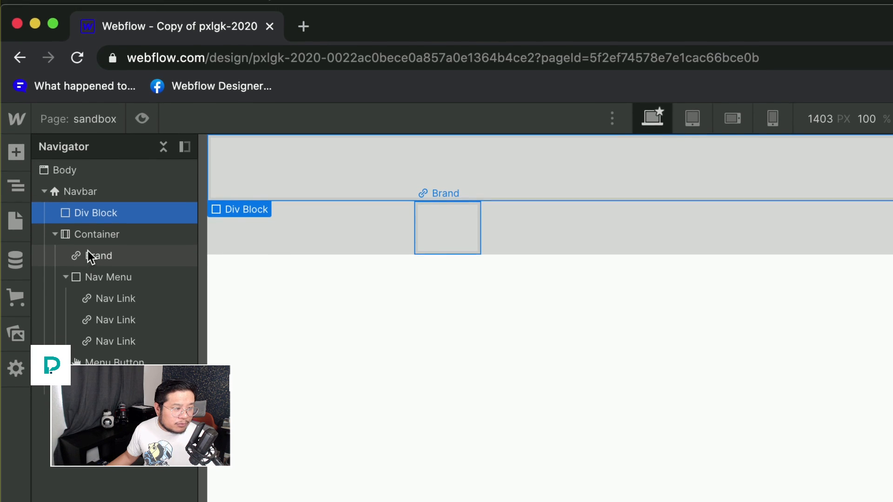
drag(88, 252, 133, 233)
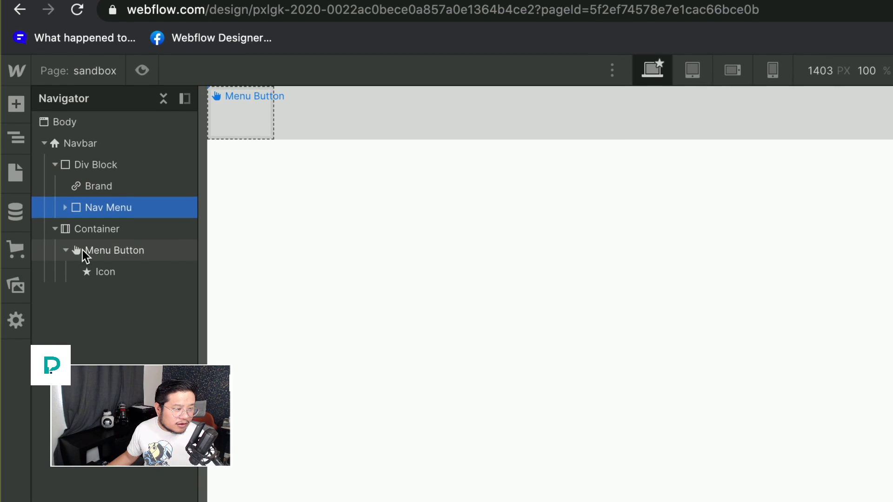
drag(83, 250, 144, 253)
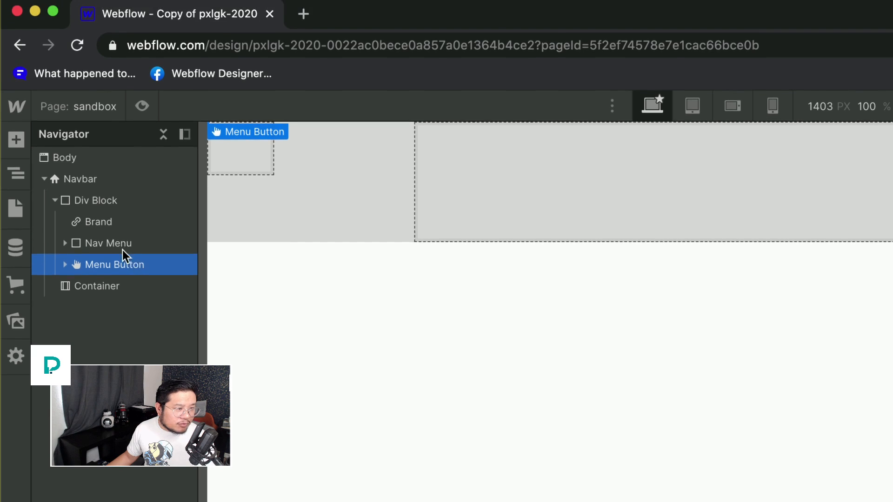
key(super+z)
key(super+z)
key(super+z)
Move Brand, Nav Menu and Menu Button from the Container into the Div Block, and delete the emptied Container.
click(55, 249)
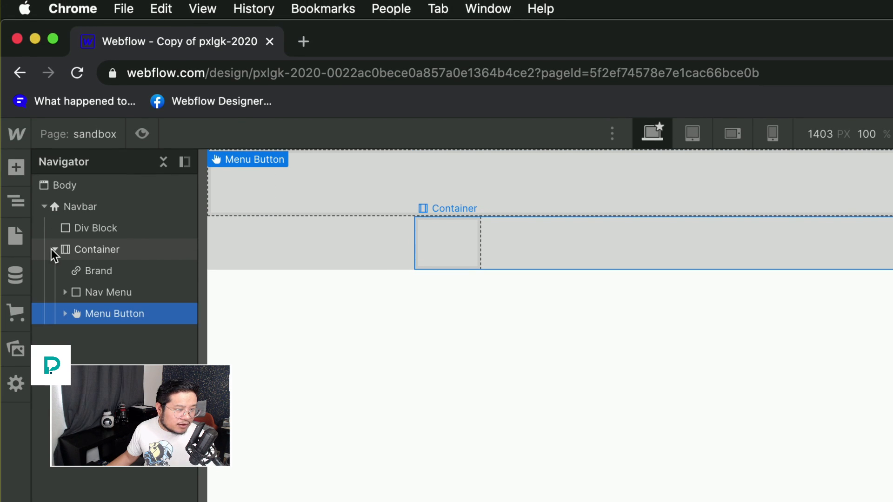
drag(101, 249, 167, 254)
drag(92, 292, 135, 254)
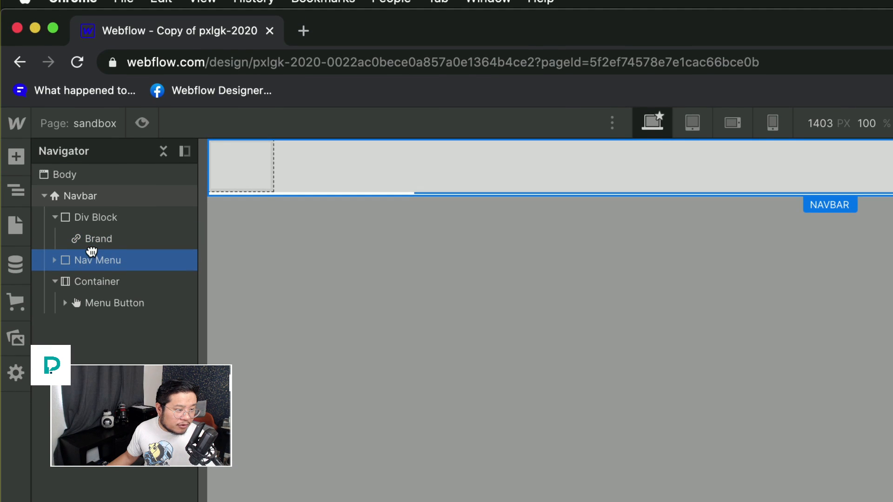
drag(109, 303, 78, 330)
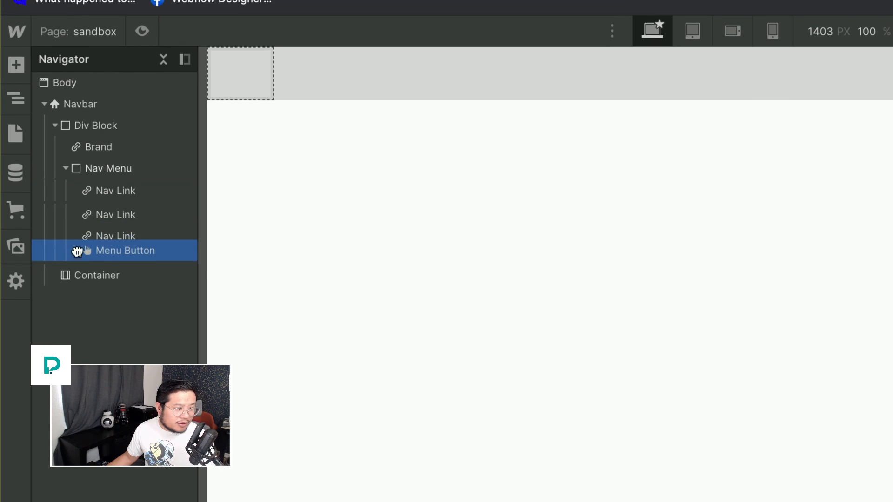
drag(77, 251, 102, 250)
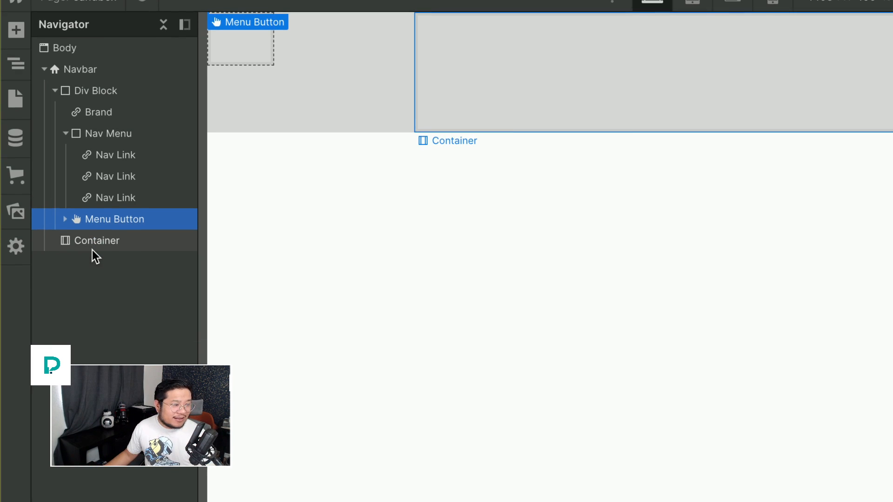
click(92, 277)
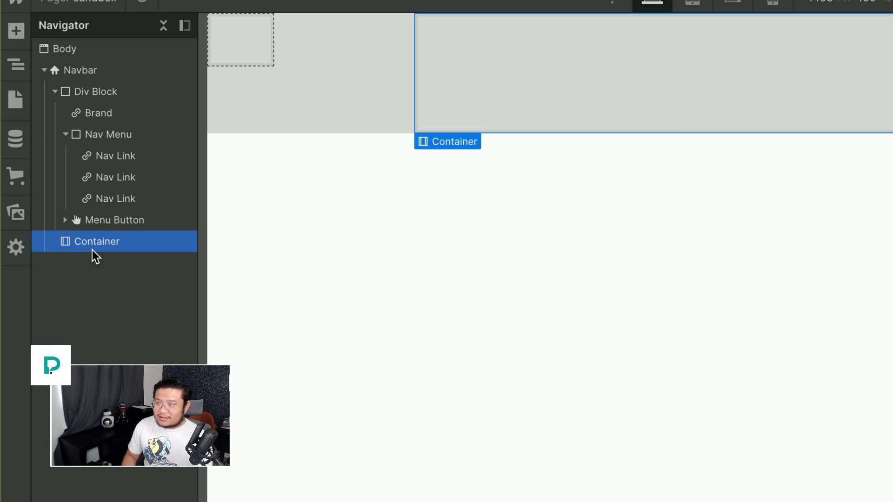
key(Delete)
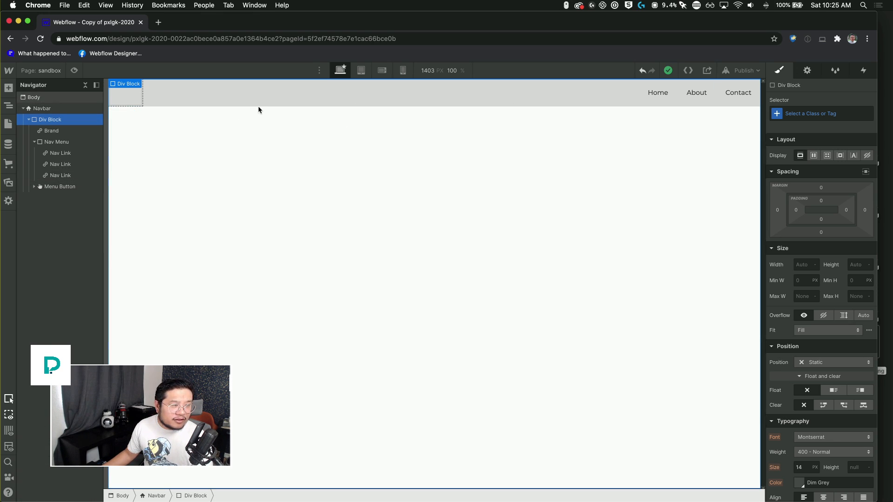
Give the Div Block inside the Navbar a new class named "nav container".
click(817, 112)
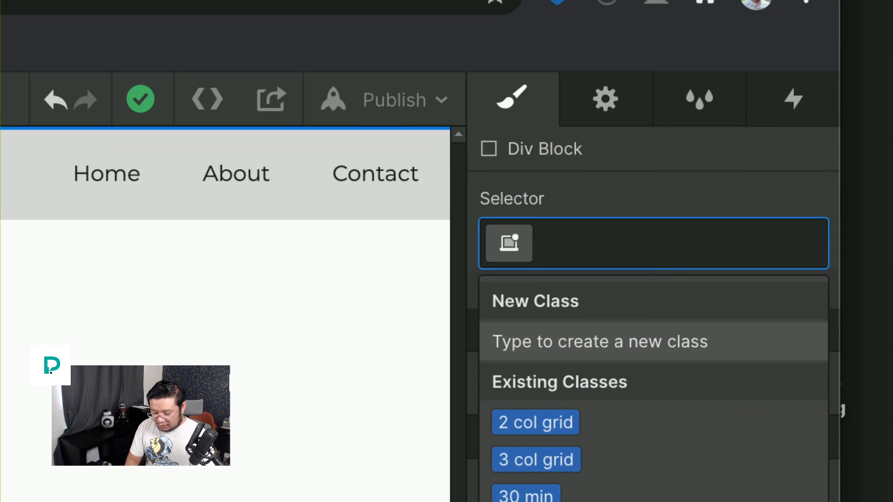
text(nav container)
key(Return)
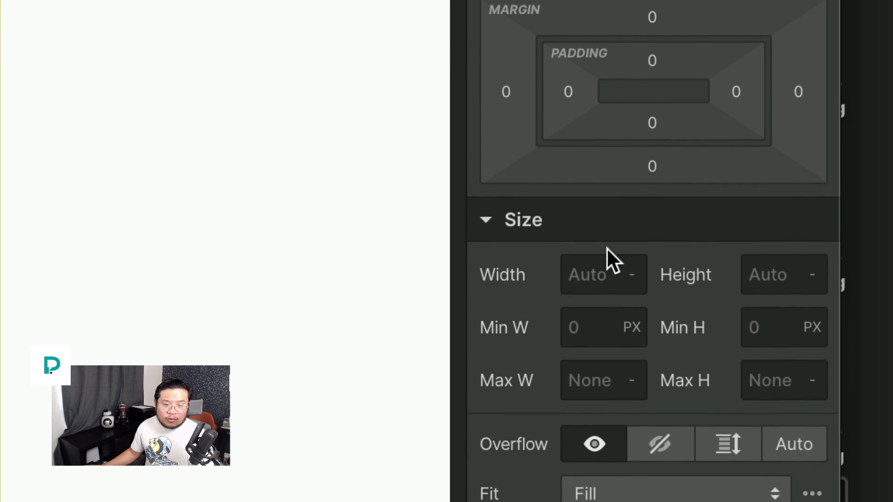
Set the nav container's maximum width to 1140 px.
click(597, 257)
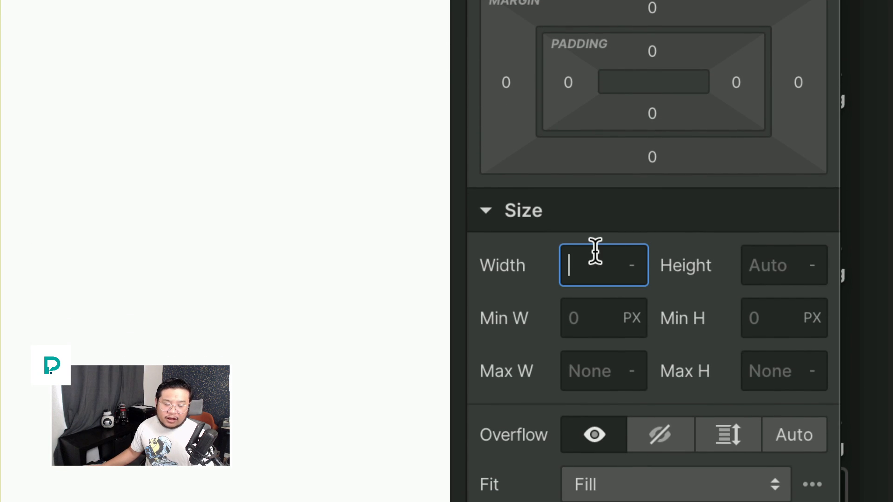
click(591, 364)
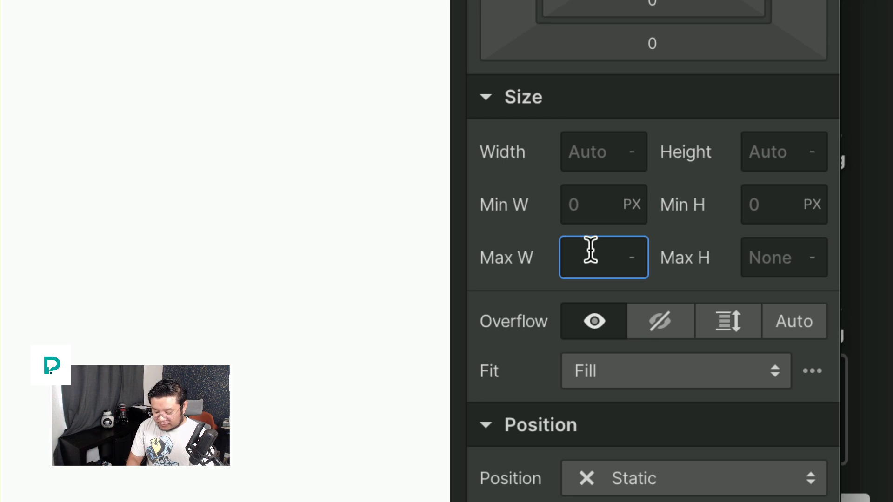
text(40)
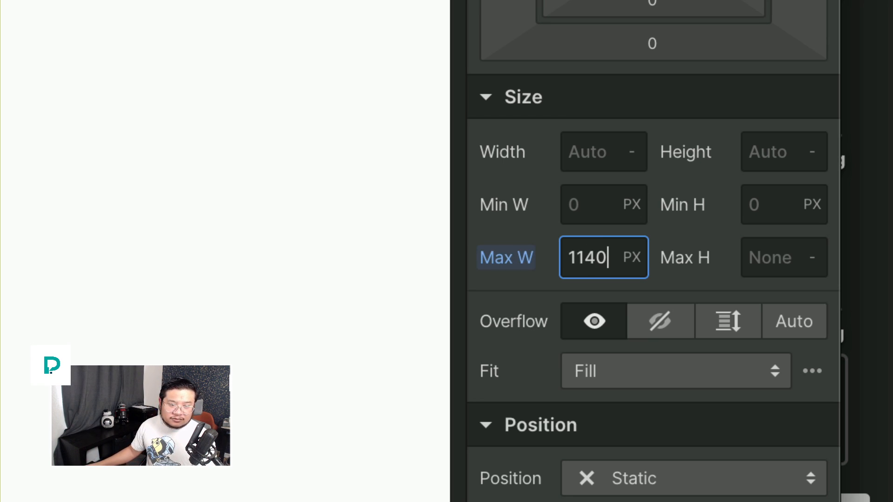
scroll(585, 248, down, 8)
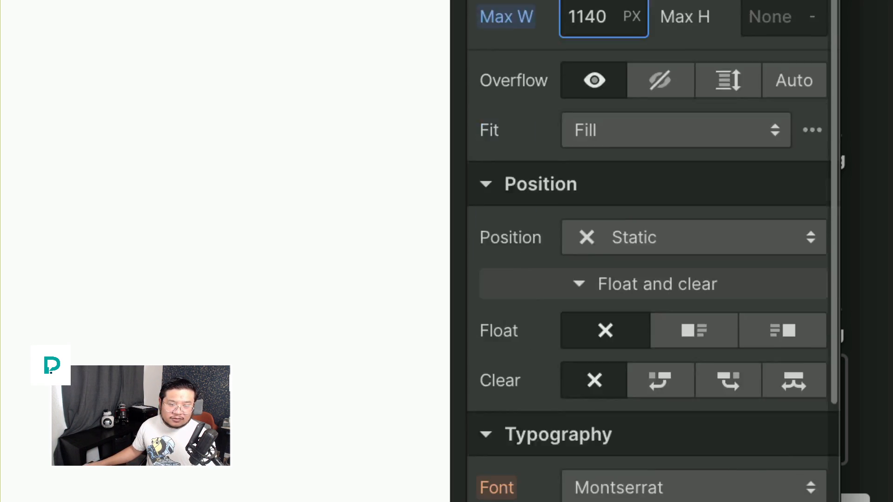
scroll(585, 249, up, 6)
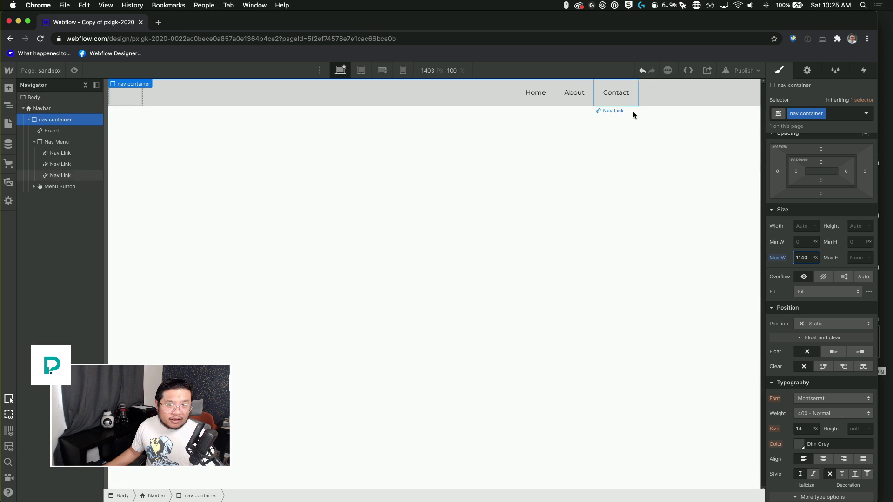
scroll(826, 199, up, 2)
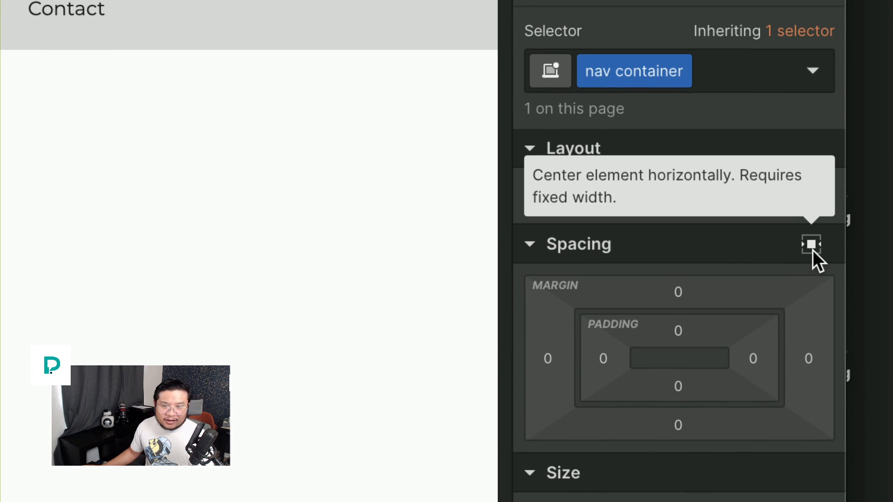
Center the nav container horizontally, and reset its left and right margins.
click(811, 250)
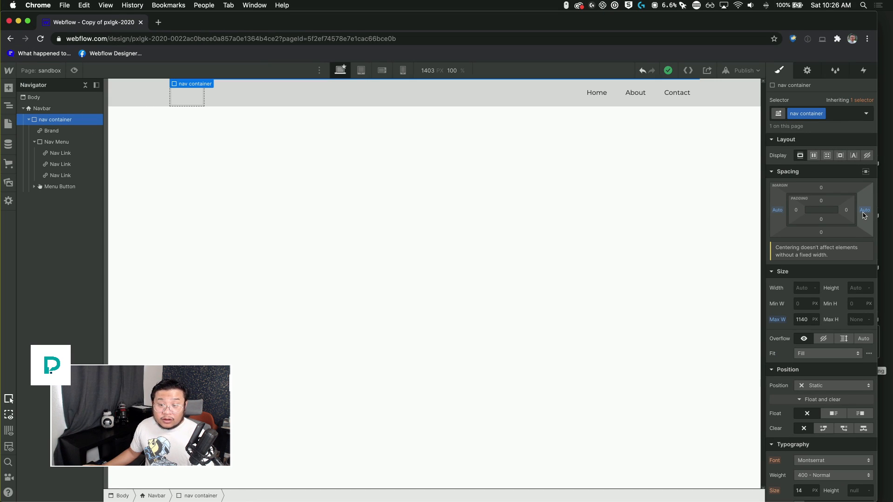
click(863, 212)
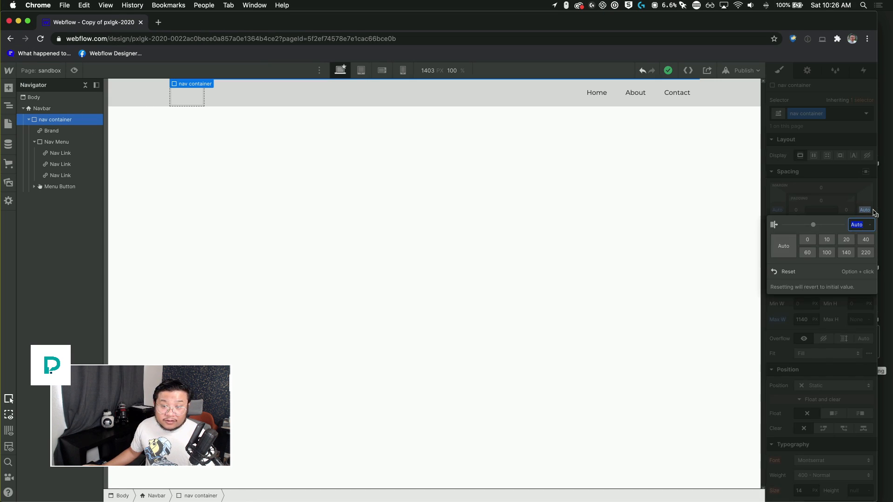
click(792, 278)
click(777, 209)
click(781, 247)
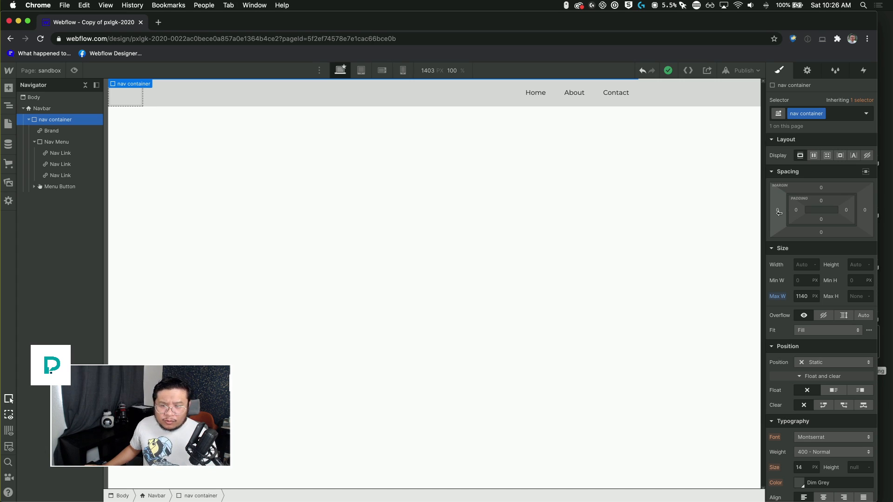
Set the nav container's left and right margins to Auto.
click(776, 211)
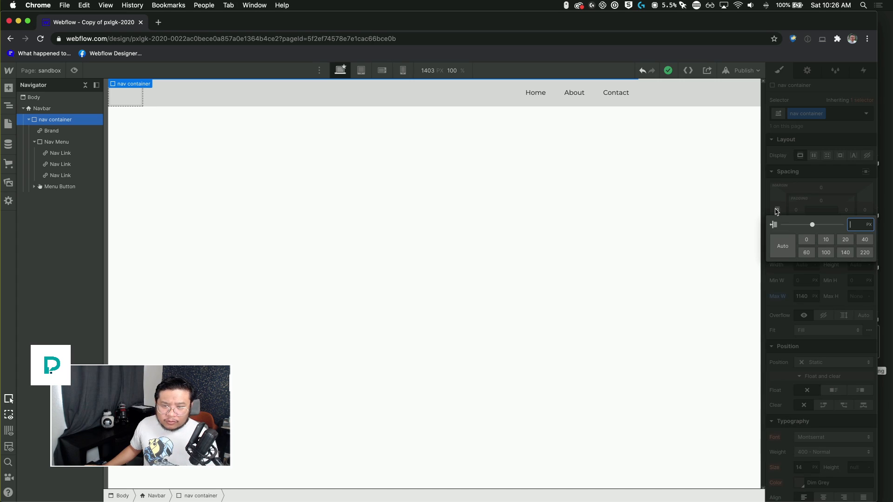
click(782, 246)
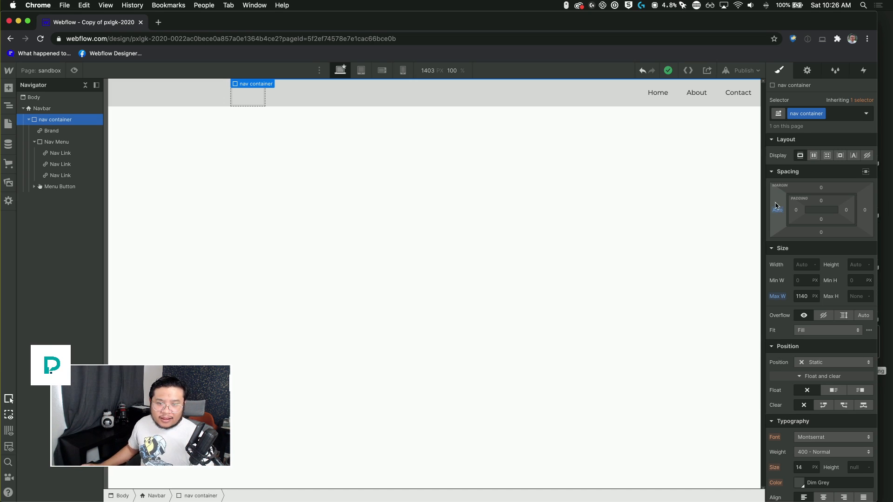
click(865, 209)
click(785, 247)
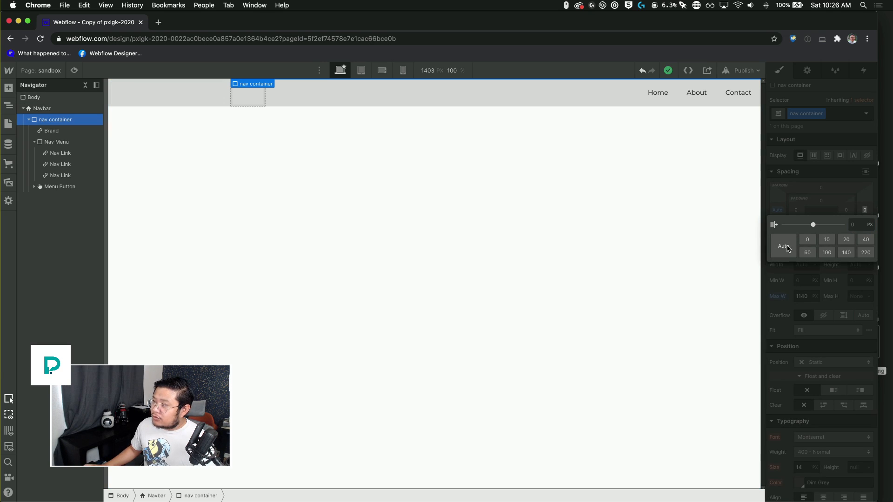
click(825, 180)
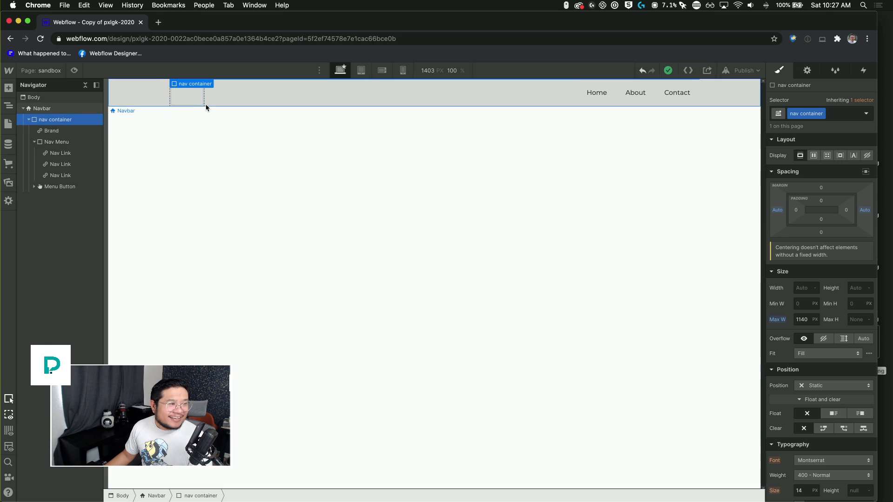
Place the logo image just-the-p.png from the site assets inside the Brand link and close its image settings.
click(187, 96)
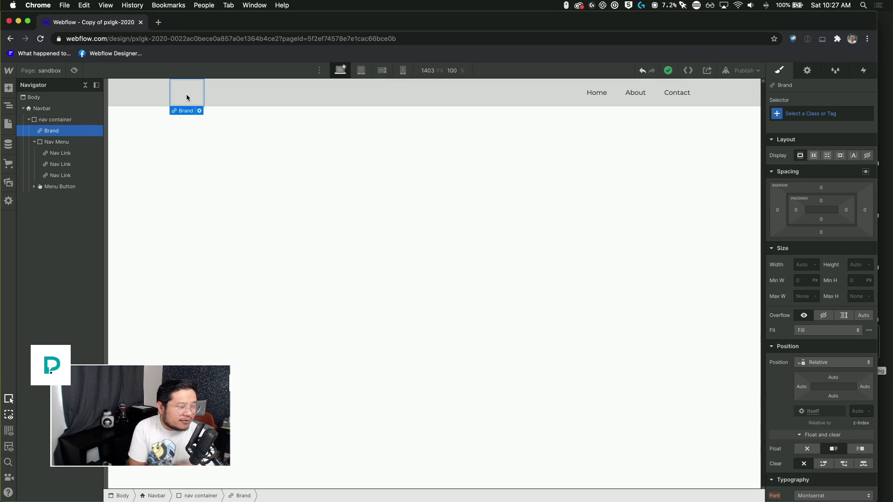
click(9, 183)
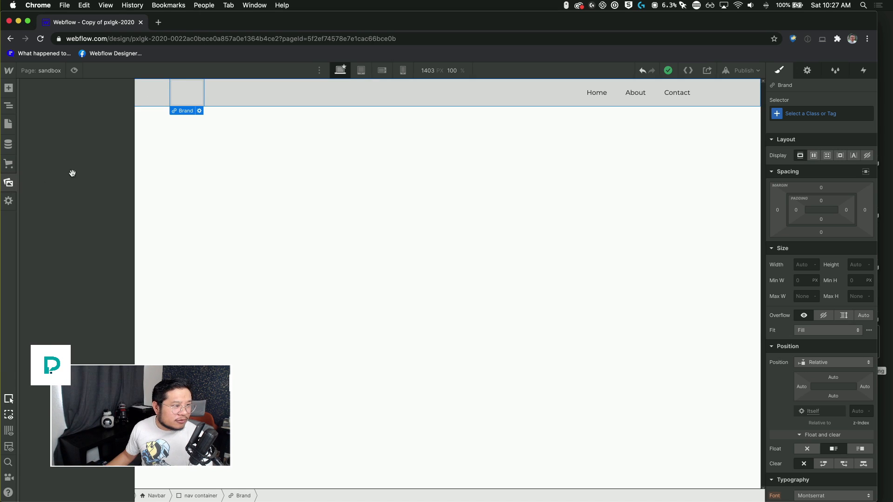
scroll(103, 181, down, 8)
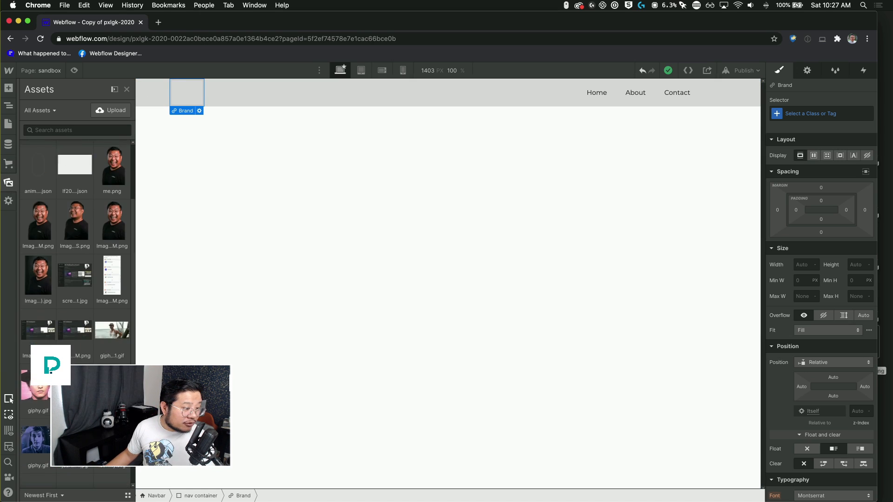
scroll(26, 366, down, 1)
drag(26, 366, 182, 91)
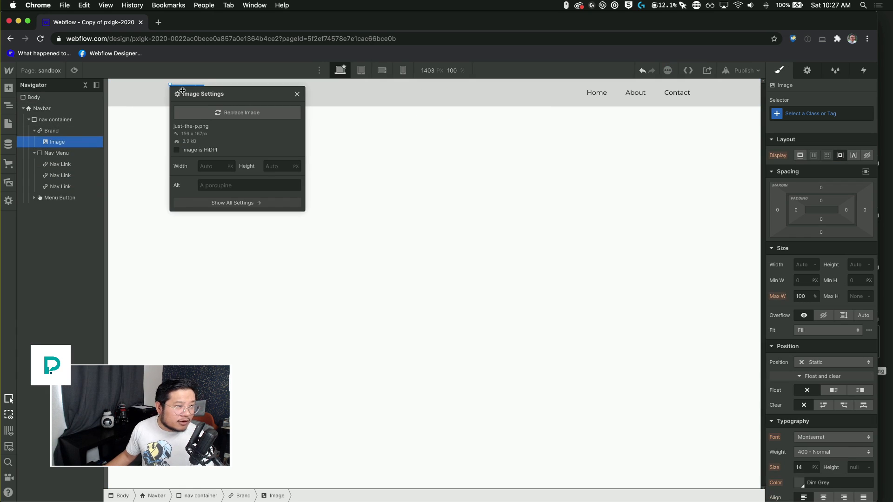
click(298, 168)
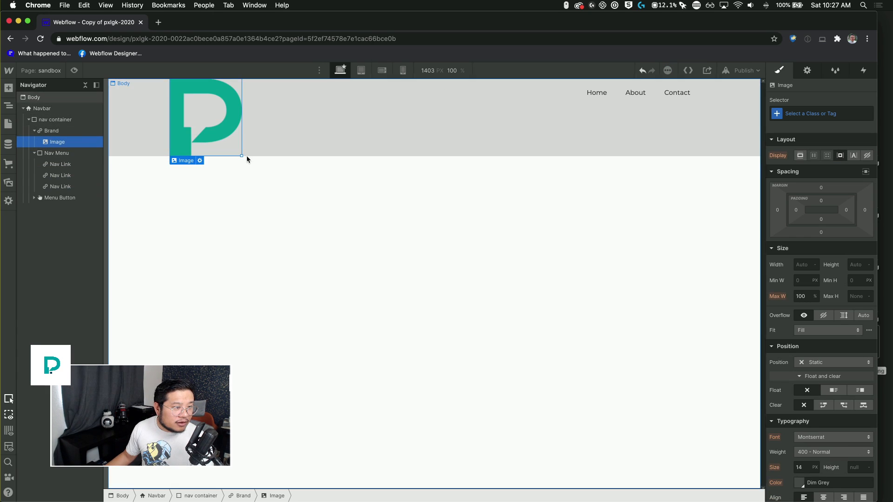
Narrow the Brand link around the logo, trying widths of 75 px and 40 px before settling on 35 px.
click(67, 131)
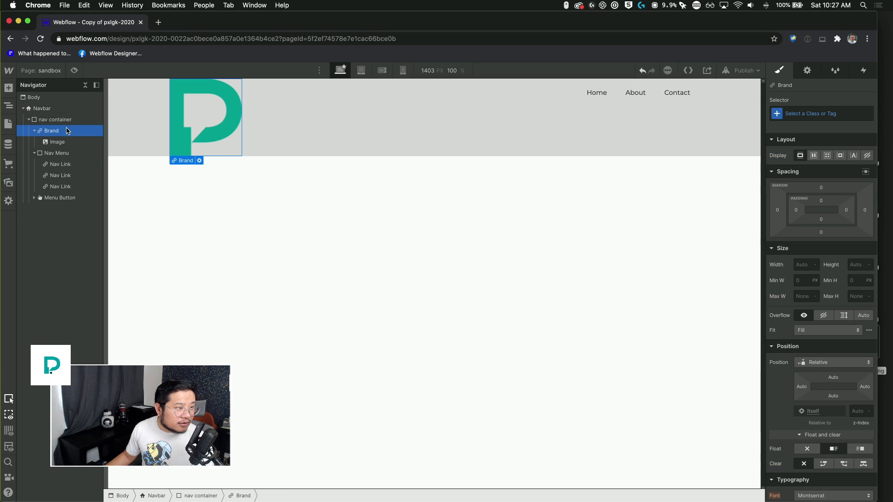
click(797, 264)
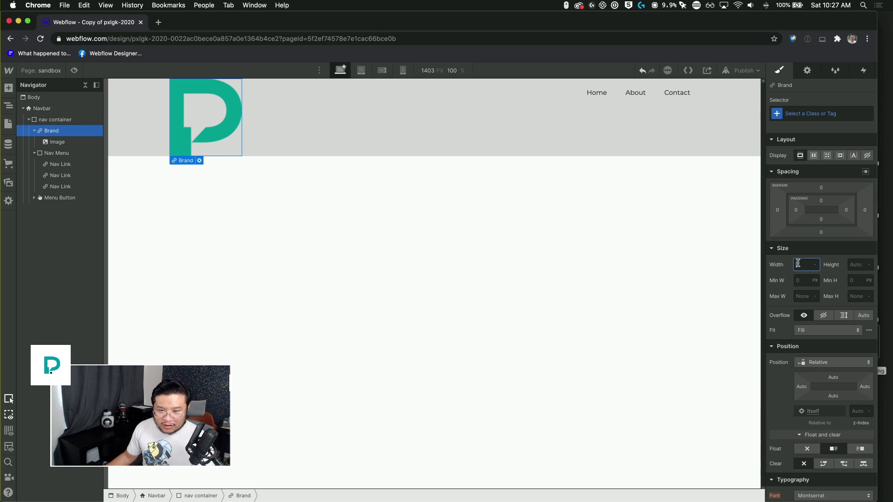
text(75)
key(Return)
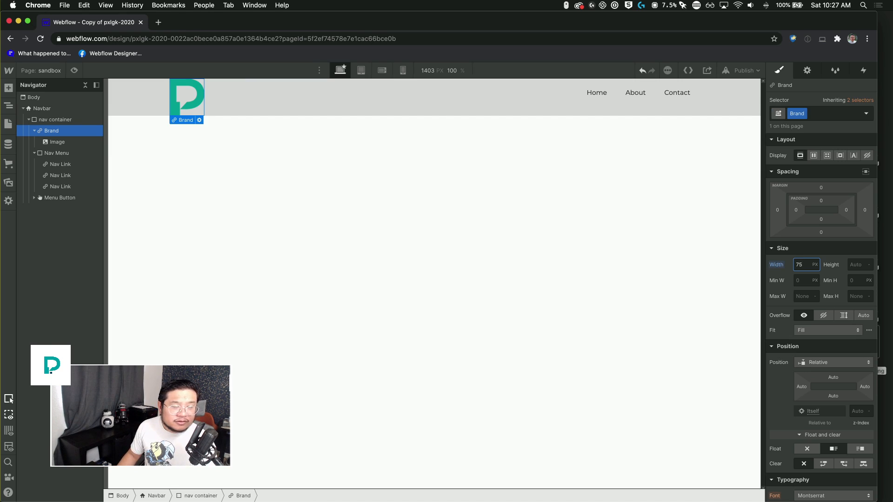
text(30)
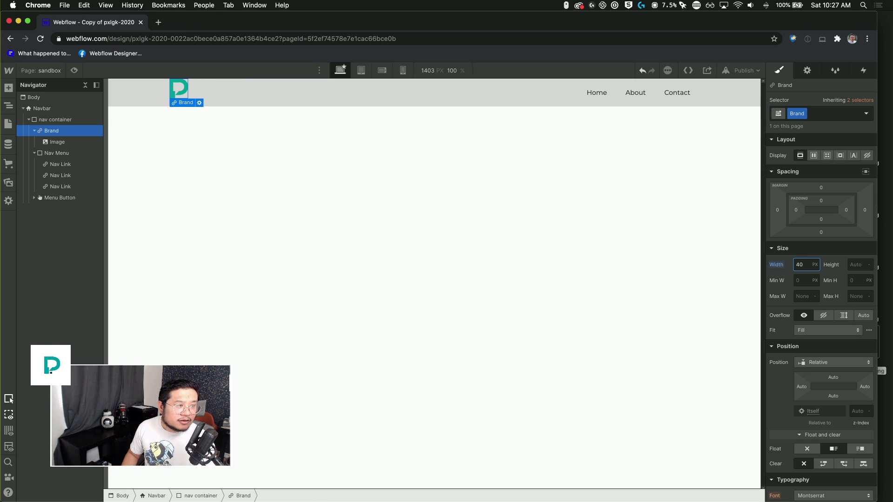
key(BackSpace)
text(5)
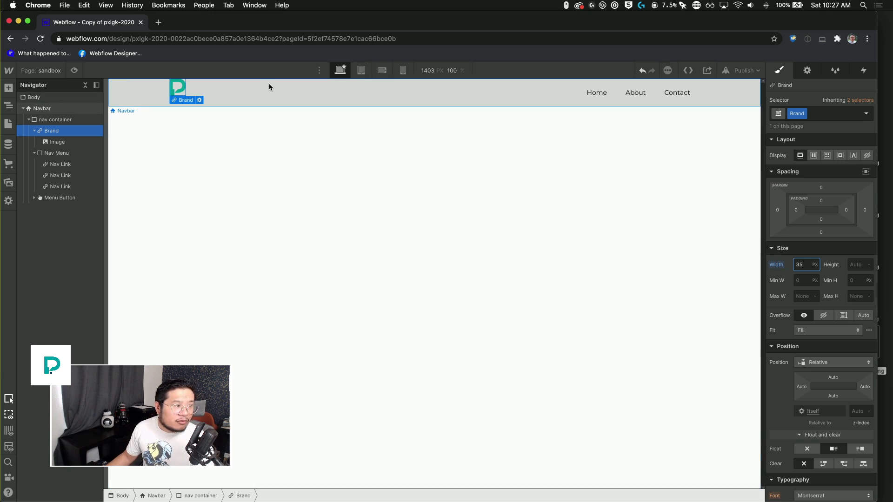
click(282, 129)
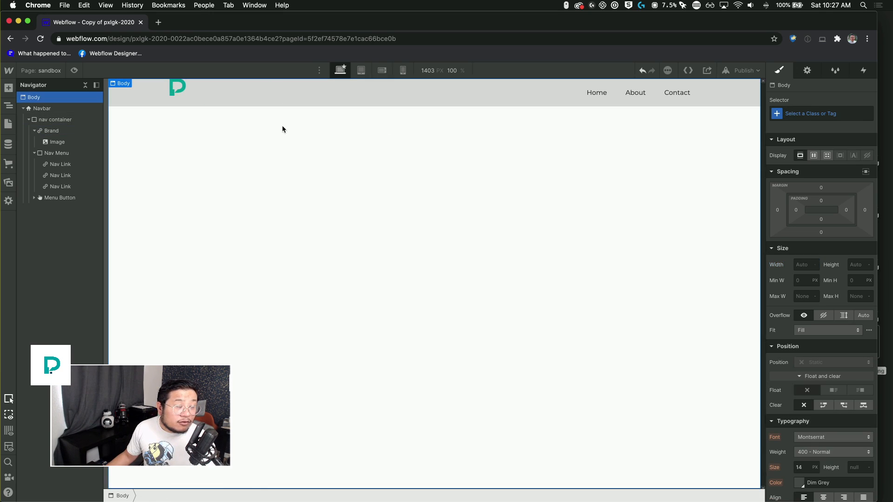
click(177, 87)
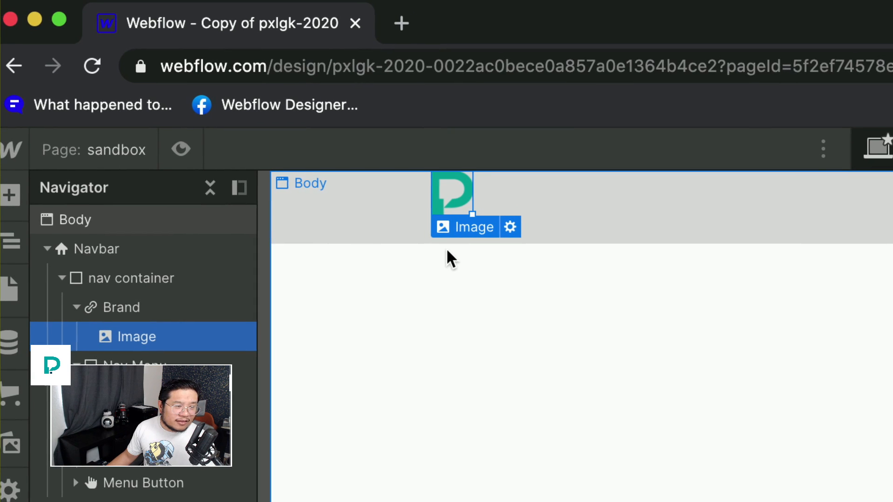
click(445, 249)
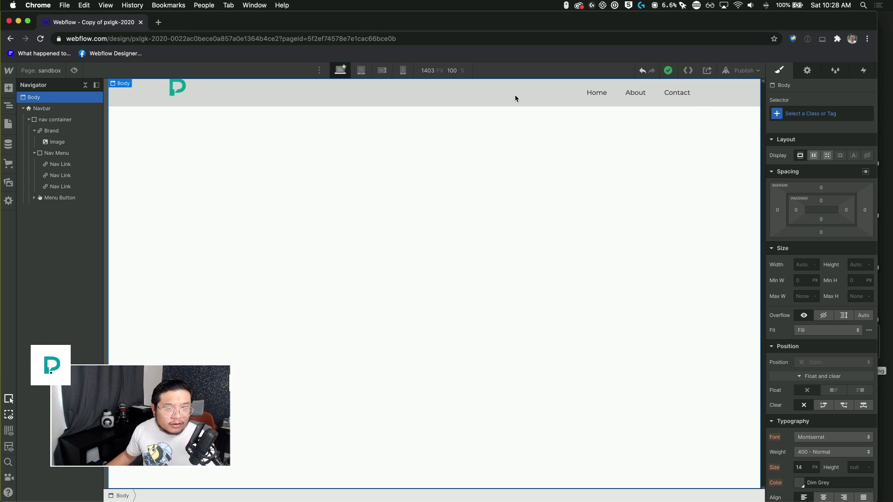
Try adjusting the top padding of the Home nav link, and undo the change.
click(600, 95)
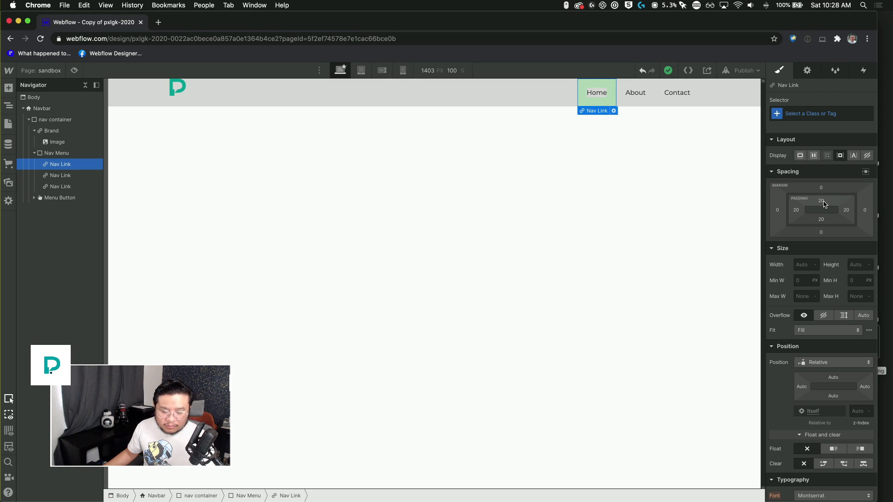
drag(823, 204, 824, 182)
key(super+z)
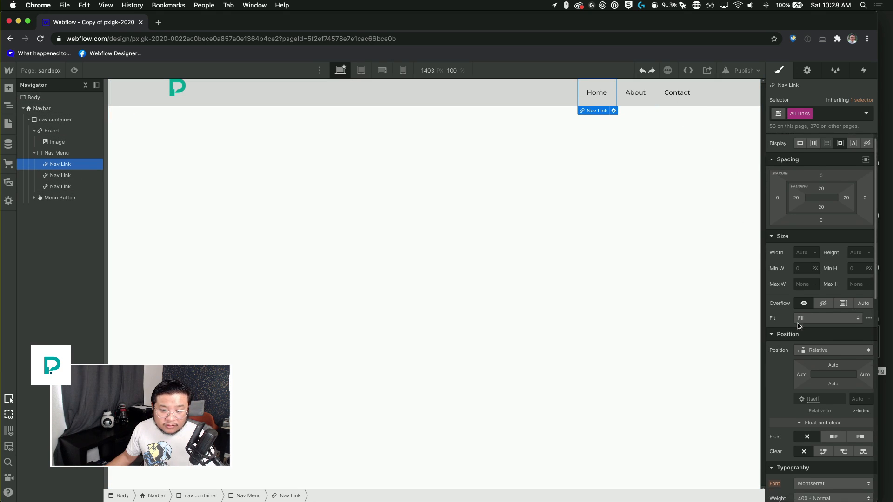
Turn off floating for the Nav Menu and for the Brand link.
click(71, 153)
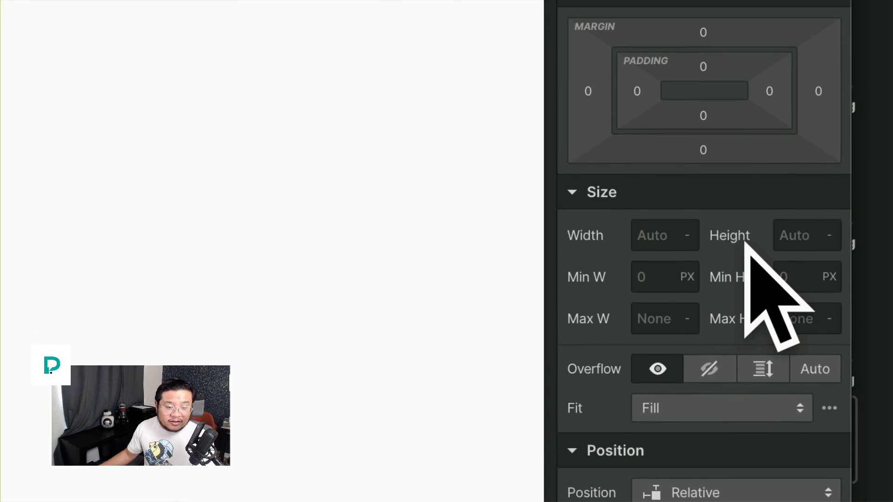
scroll(745, 242, down, 5)
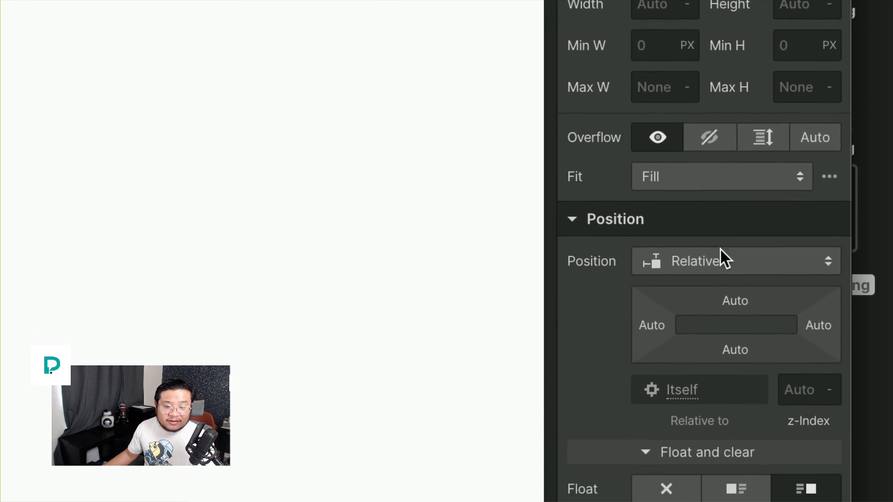
click(691, 450)
click(696, 453)
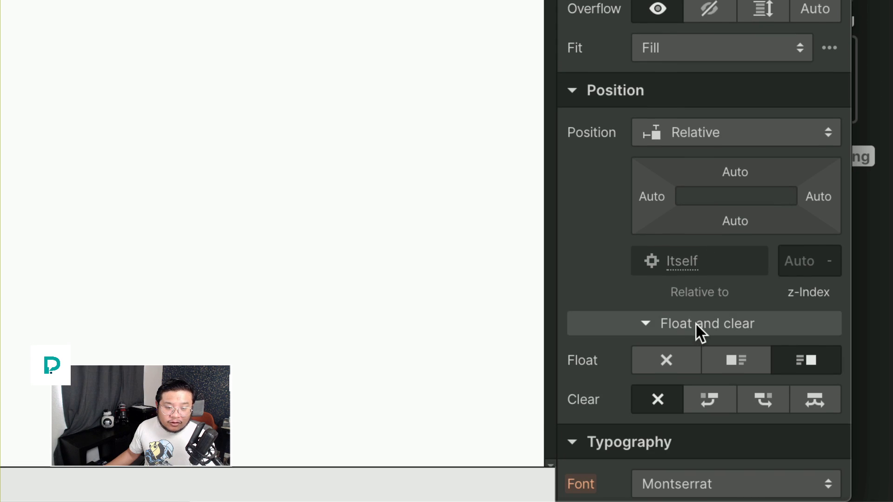
click(698, 325)
click(701, 328)
click(727, 319)
click(727, 319)
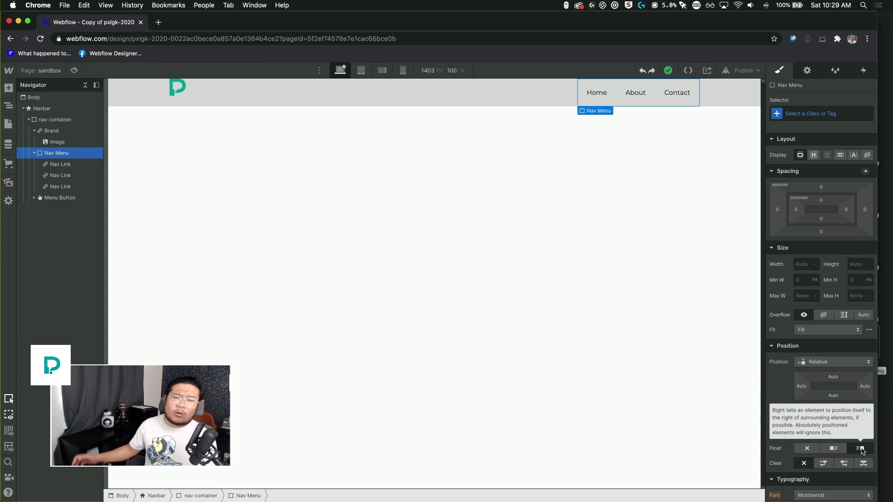
scroll(828, 394, down, 2)
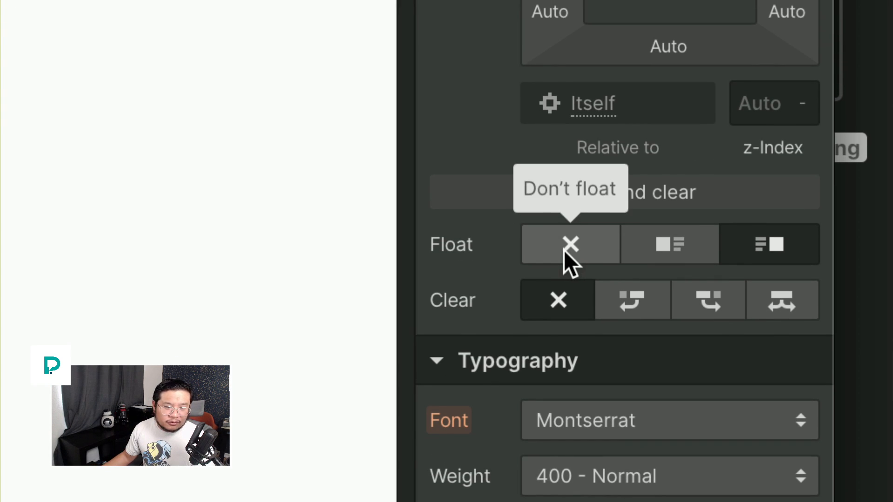
click(571, 246)
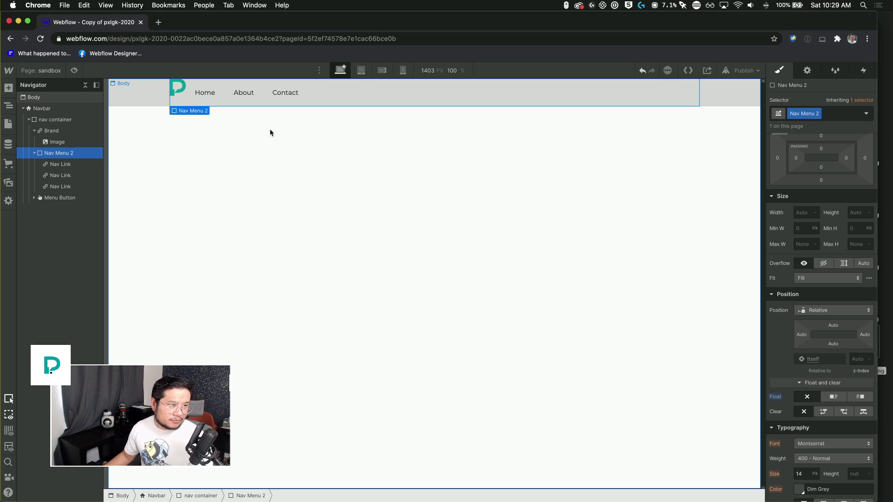
click(51, 132)
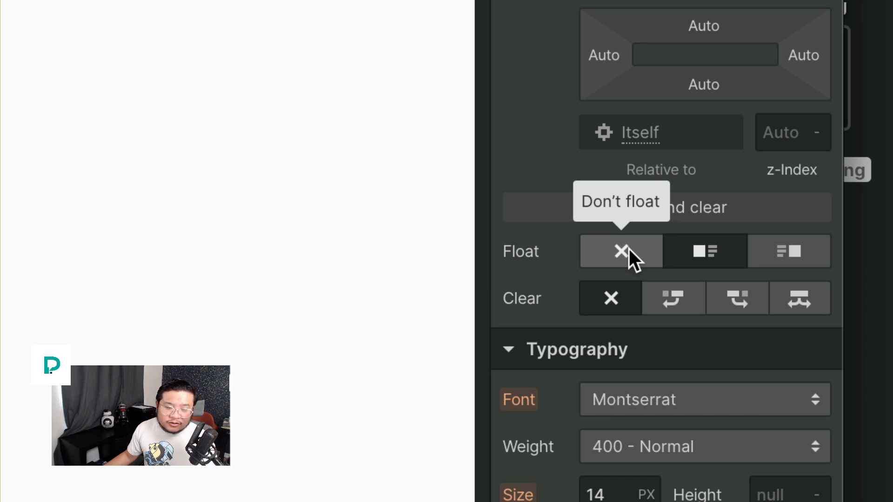
click(628, 249)
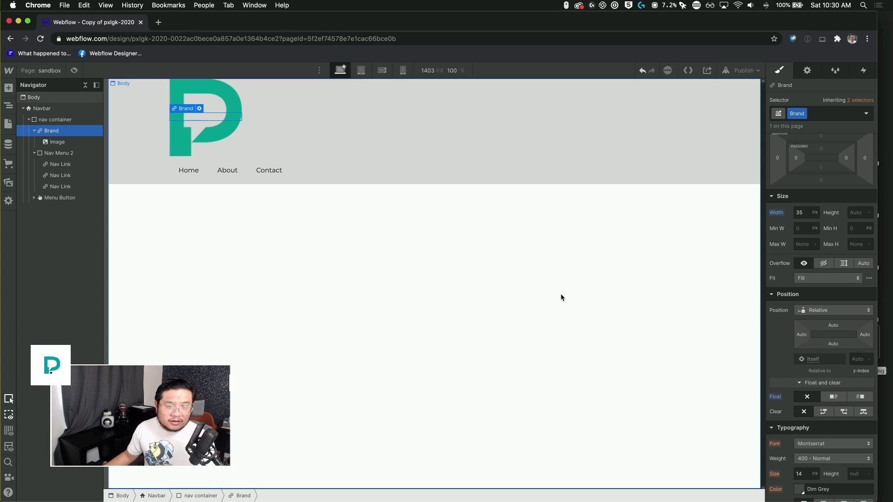
Set the logo image's width to 100%.
click(197, 123)
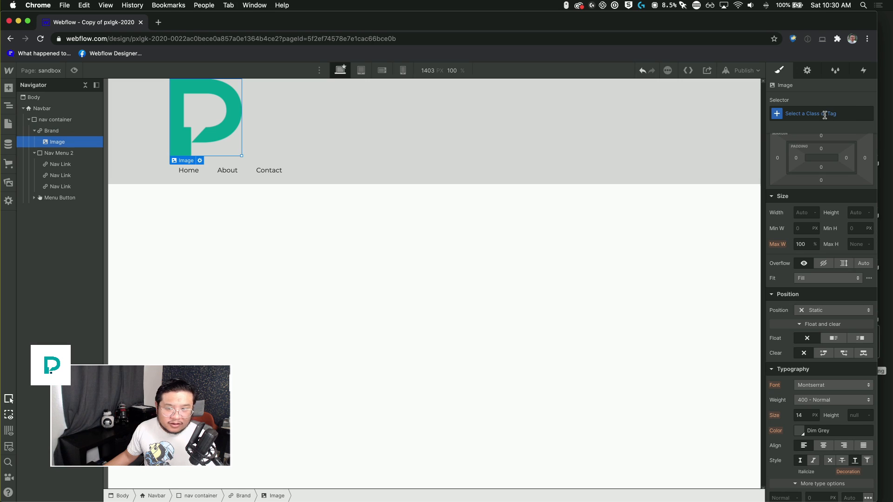
click(802, 213)
text(100%)
key(Return)
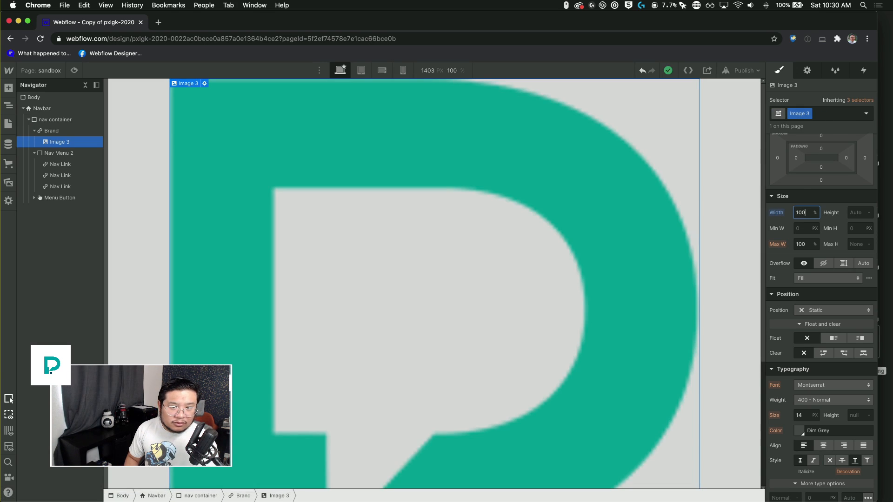
Set the logo image's display to Block and its maximum width to None.
click(60, 132)
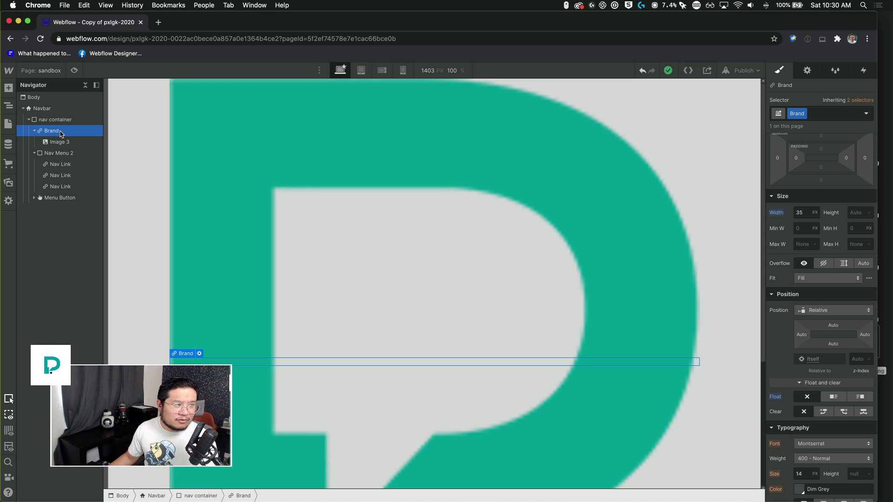
click(55, 120)
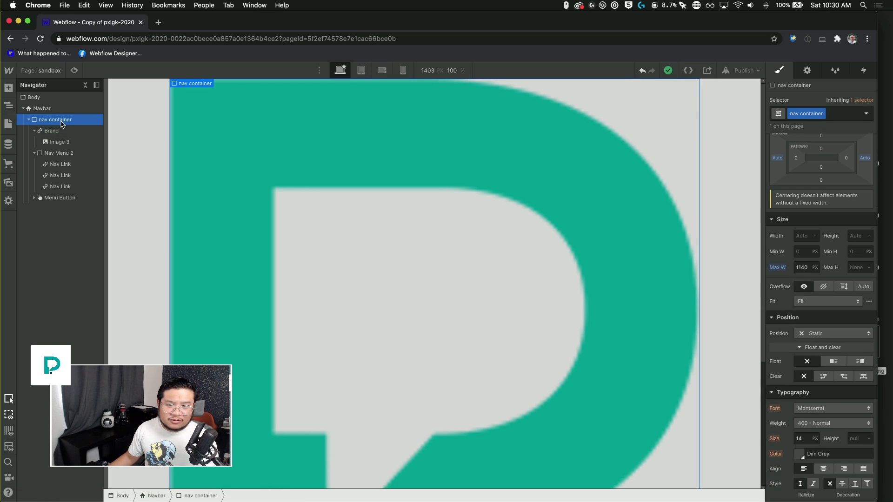
scroll(786, 340, up, 2)
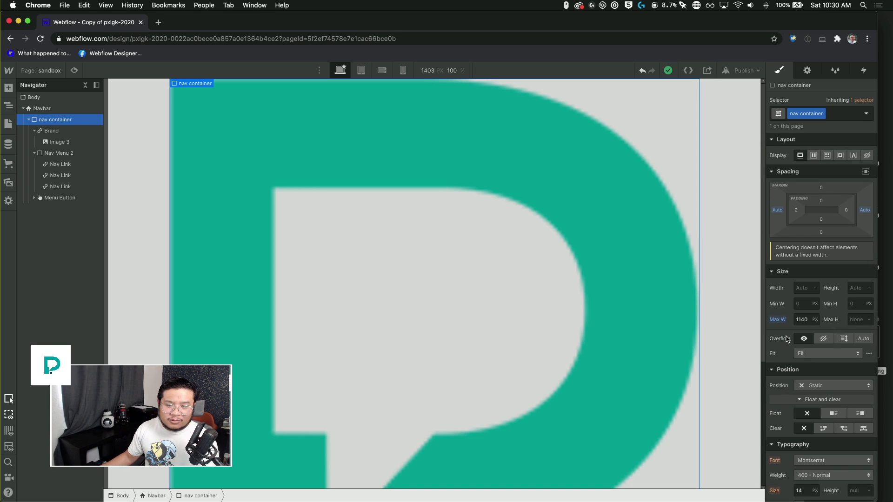
click(79, 141)
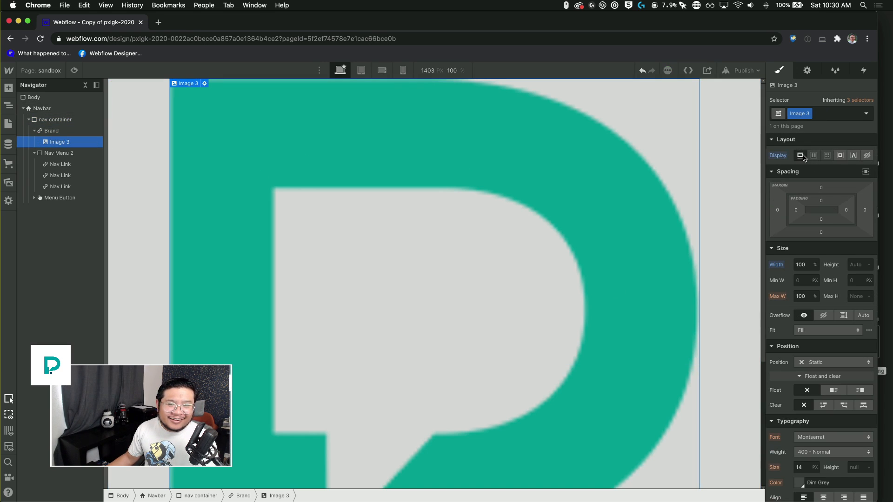
click(84, 134)
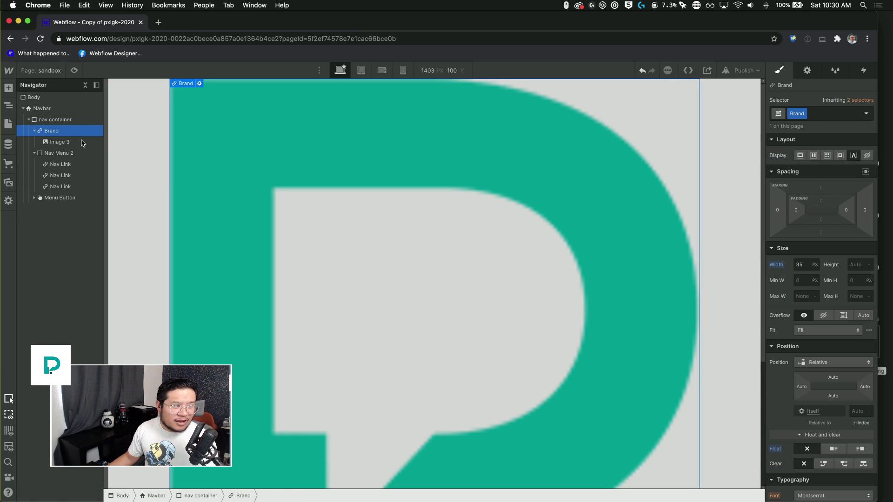
click(70, 142)
click(815, 296)
click(814, 353)
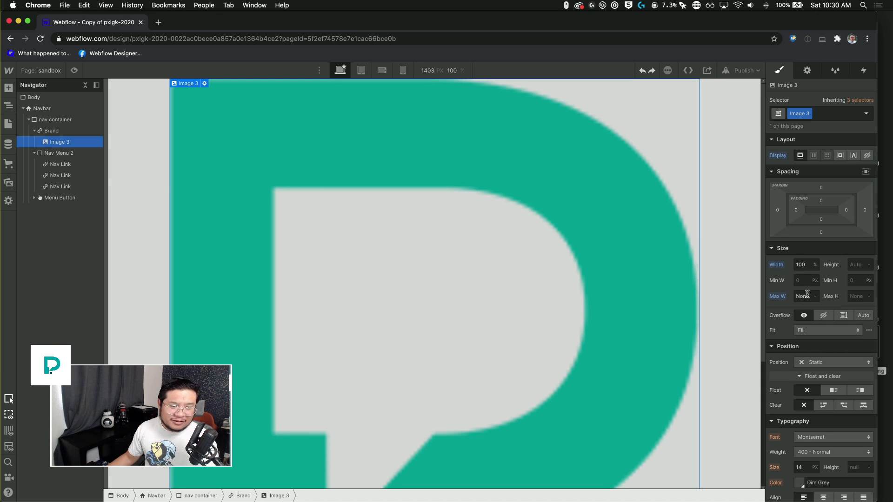
Set the logo image's width to 35 px.
click(799, 264)
text(35px)
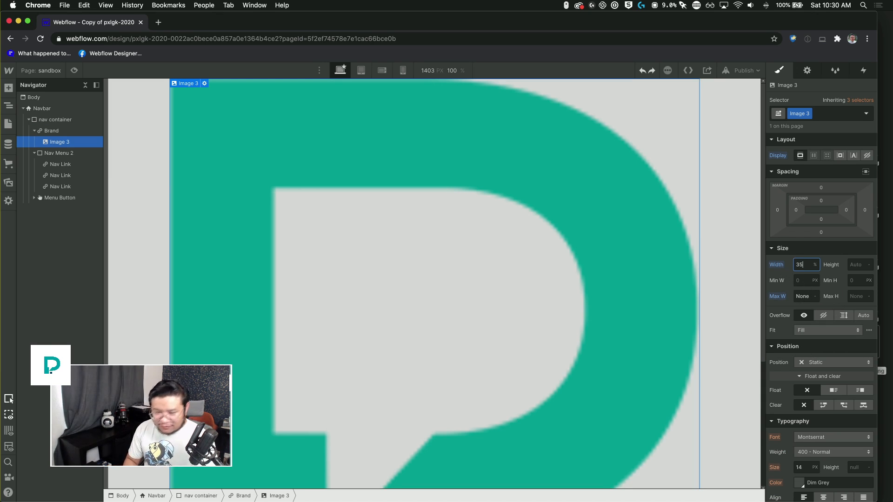
key(Return)
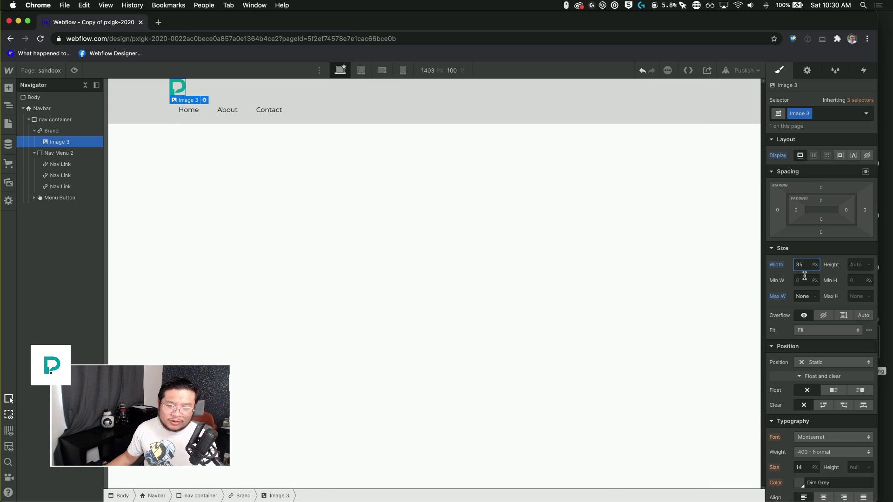
Set the Brand link's display to Block and remove the Image 3 class from the logo image.
click(54, 132)
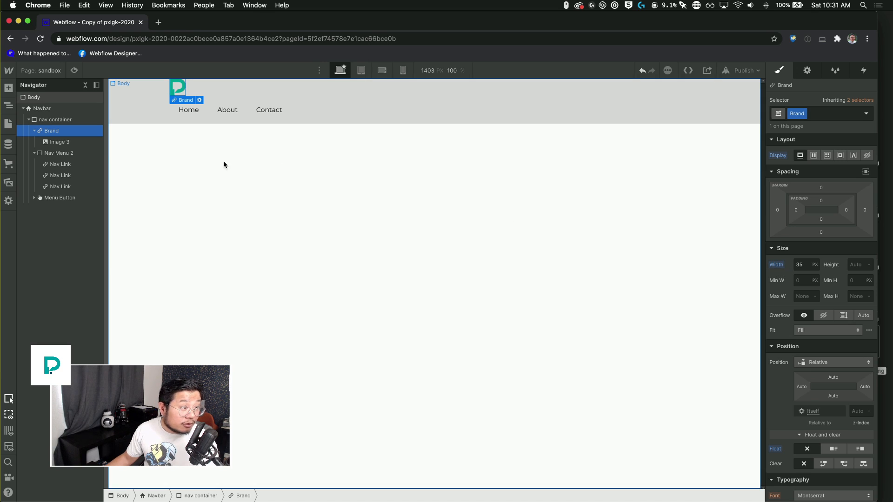
click(73, 145)
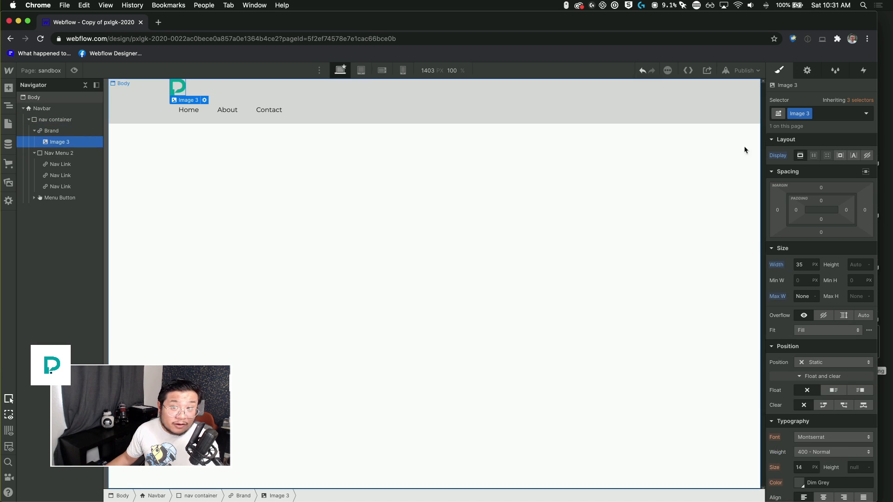
click(808, 114)
click(804, 149)
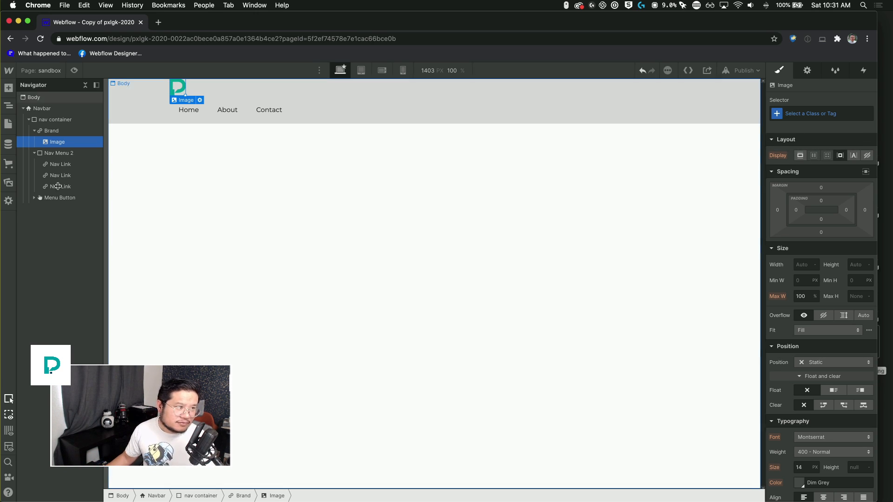
Remove the float from the navbar's Menu Button by setting its Float to None.
click(79, 132)
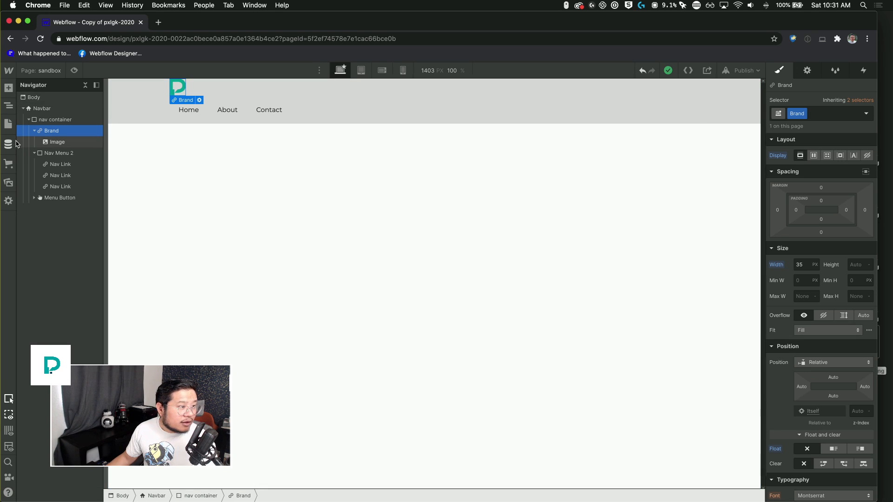
click(61, 153)
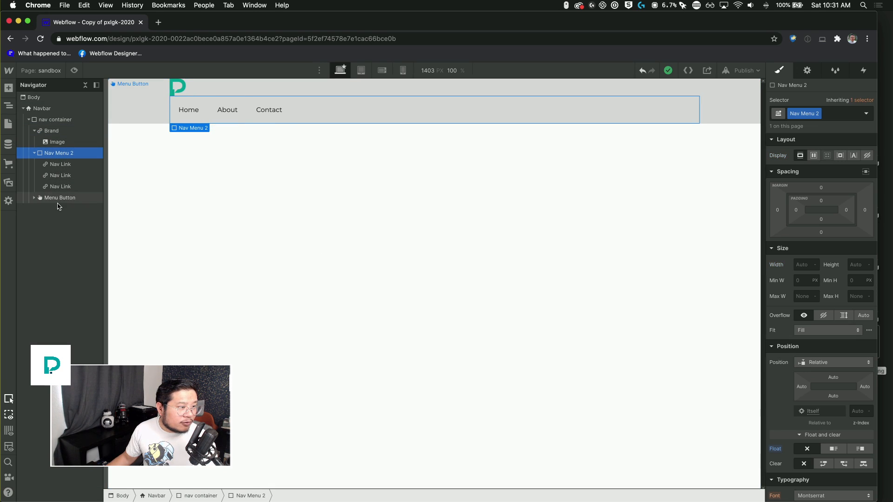
click(56, 201)
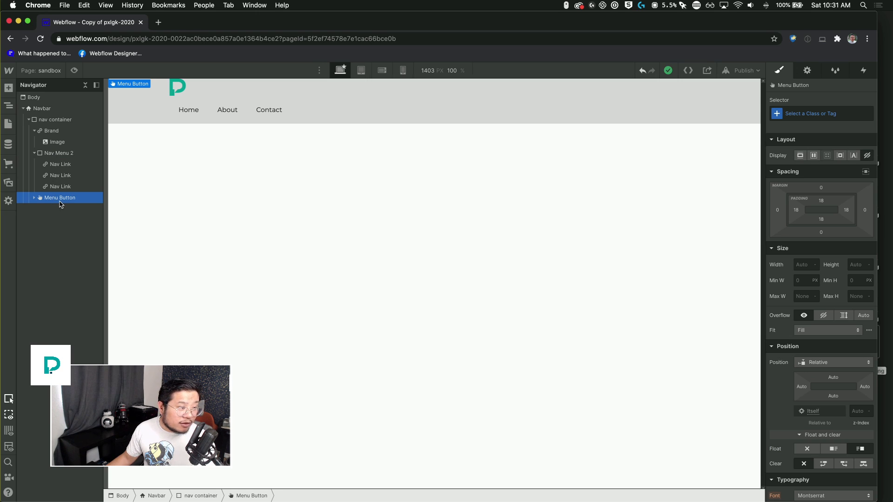
click(856, 447)
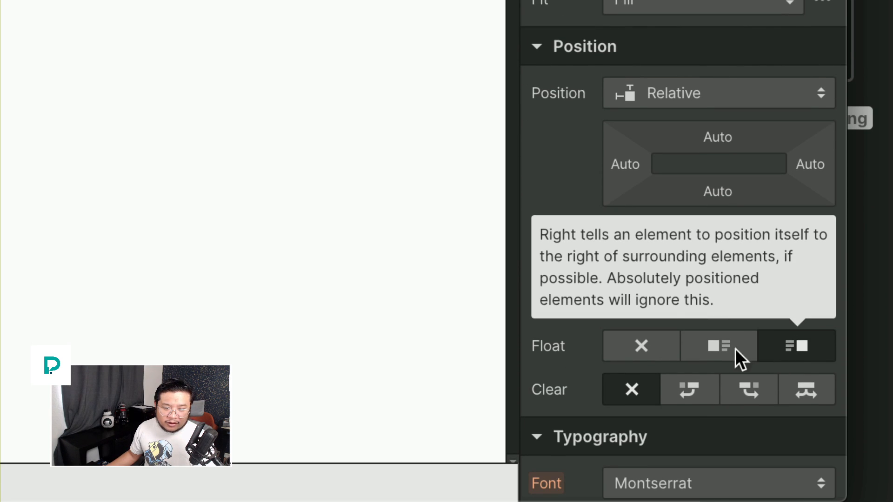
click(653, 353)
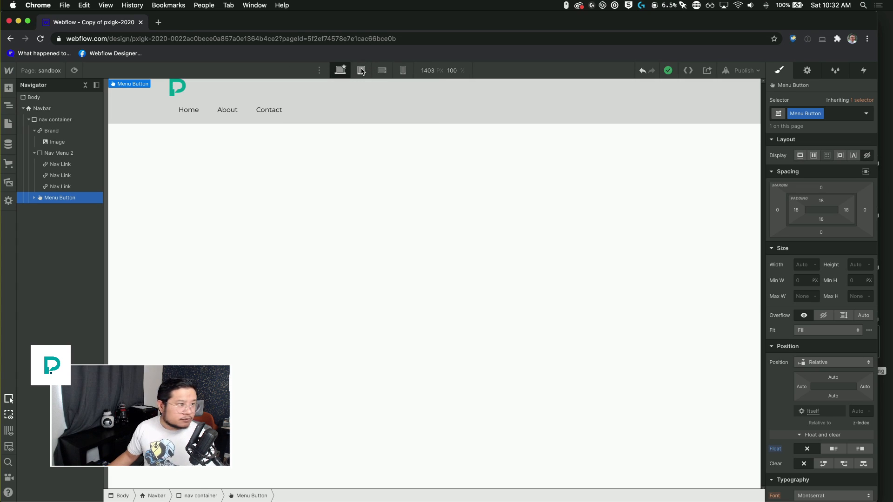
Set the nav container's display to Flex, with Align set to Center and Justify set to Space between.
click(226, 98)
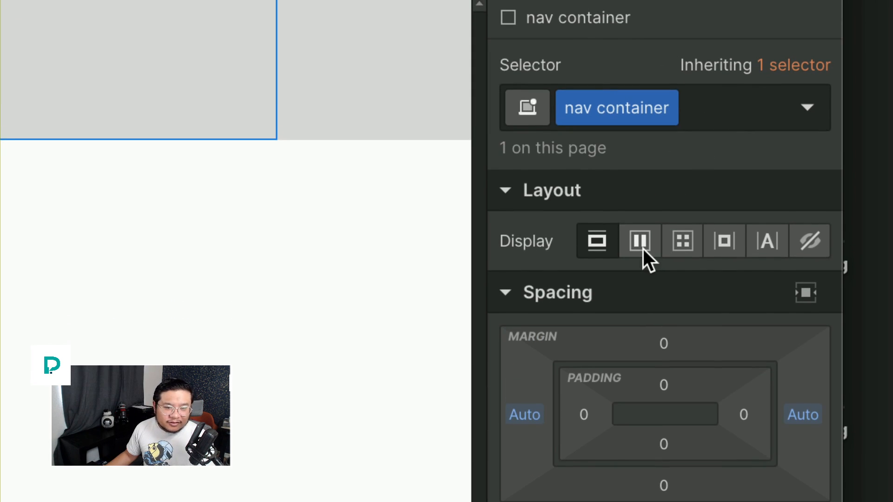
click(786, 131)
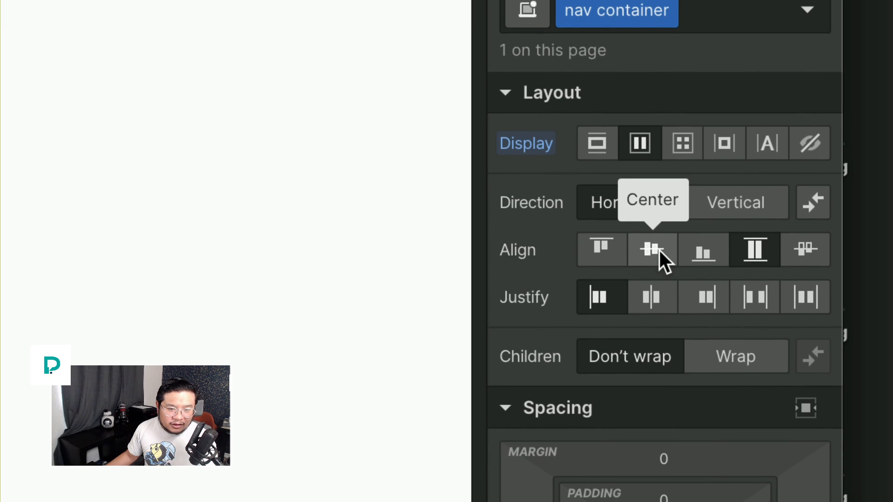
click(659, 250)
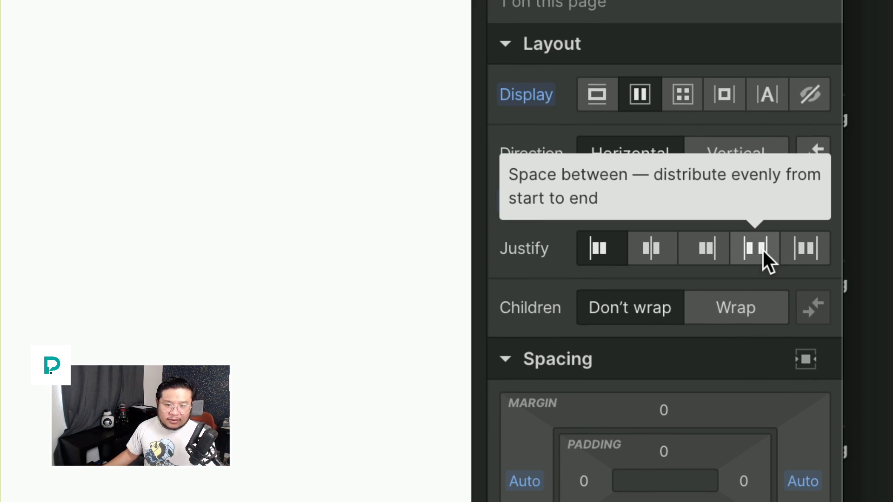
click(763, 251)
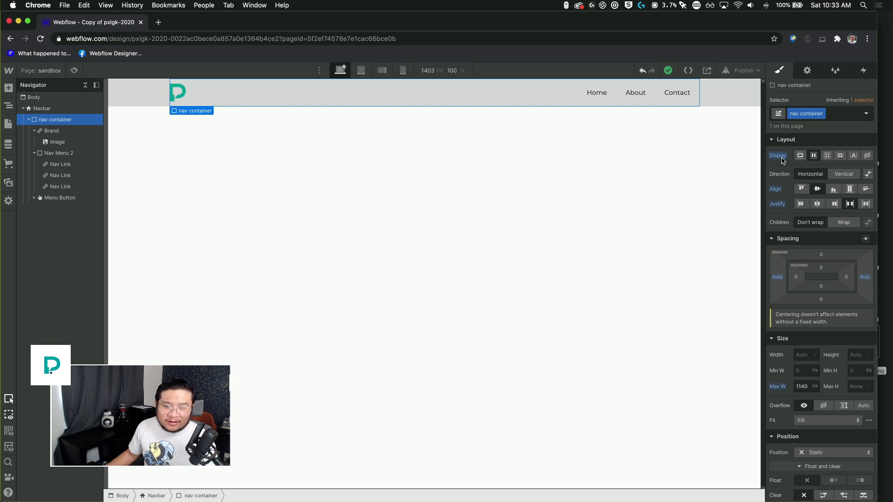
Reset the nav container's Display, Align and Justify styles.
alt+click(782, 158)
click(813, 155)
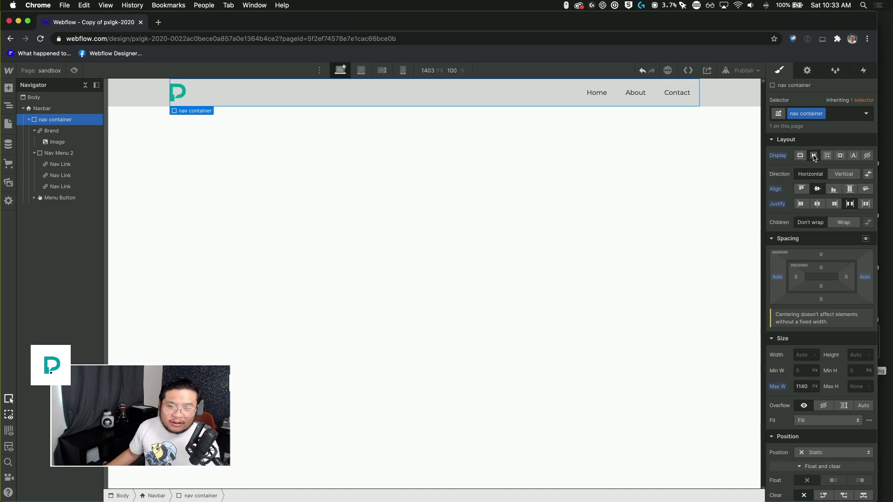
click(774, 191)
click(779, 206)
alt+click(780, 205)
alt+click(779, 155)
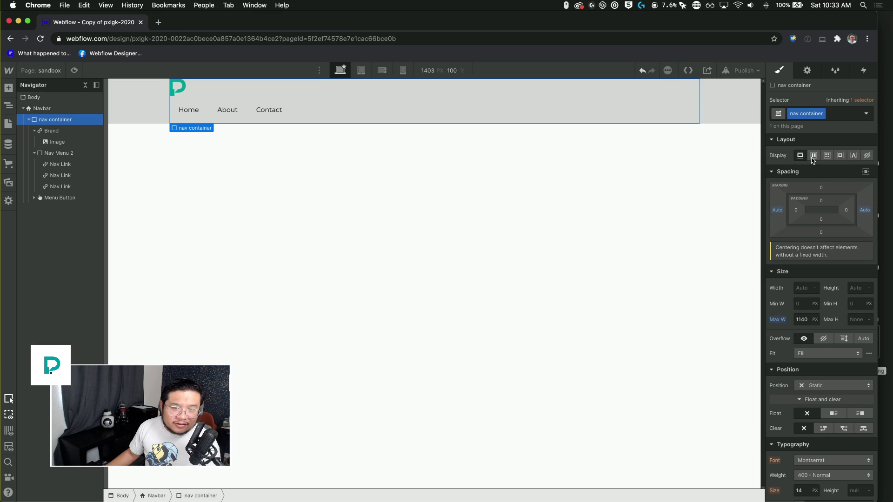
Reapply Flex display to the nav container with centered alignment and Space between justification.
click(814, 156)
click(817, 189)
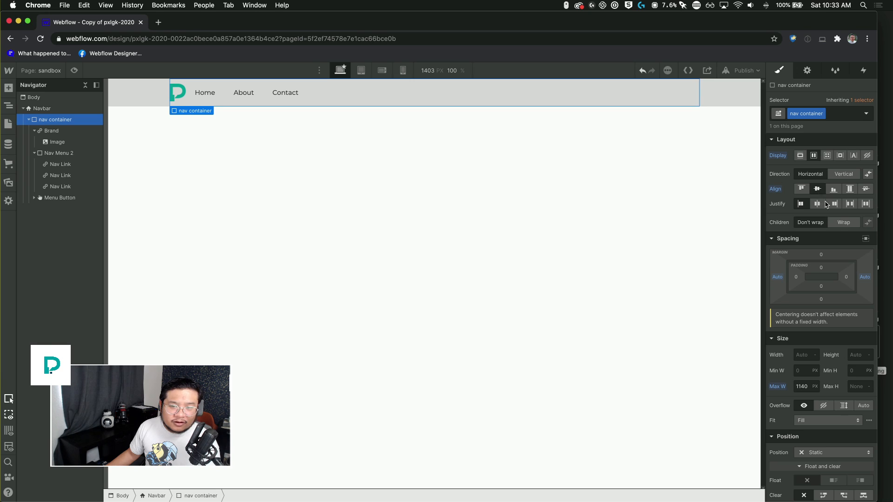
click(851, 204)
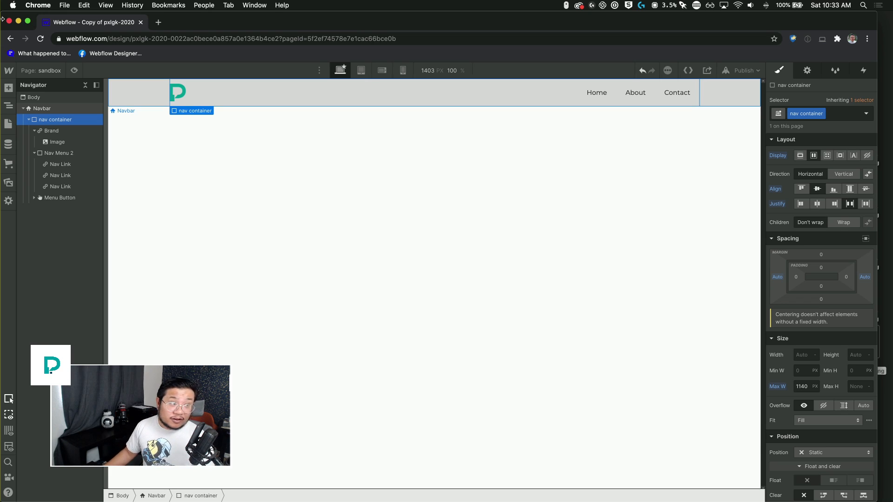
At the tablet breakpoint, set the nav container's left and right padding to 20 px.
click(53, 110)
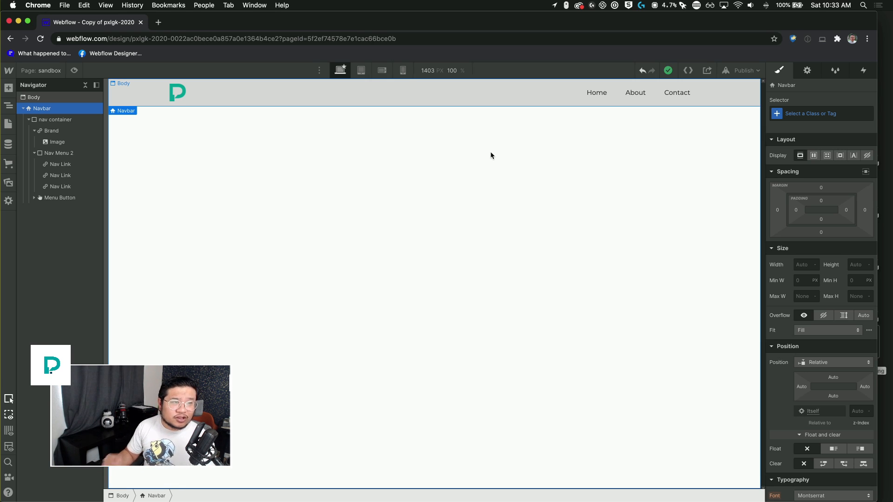
click(418, 94)
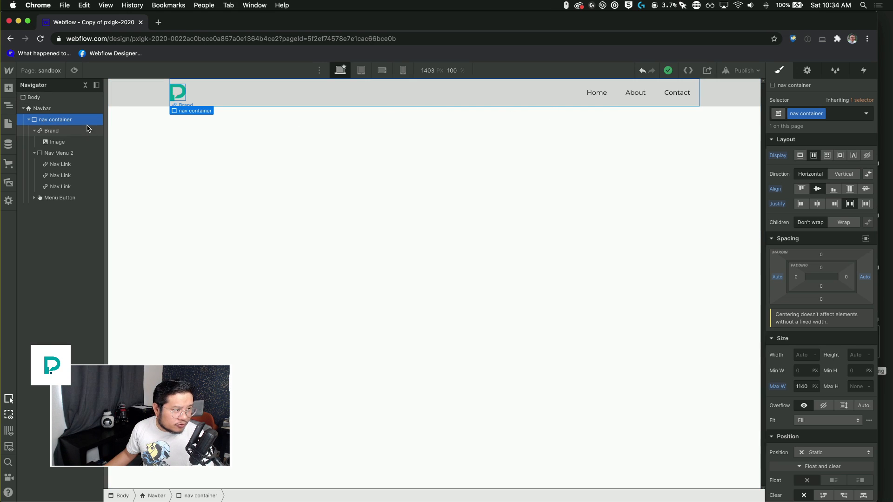
click(366, 72)
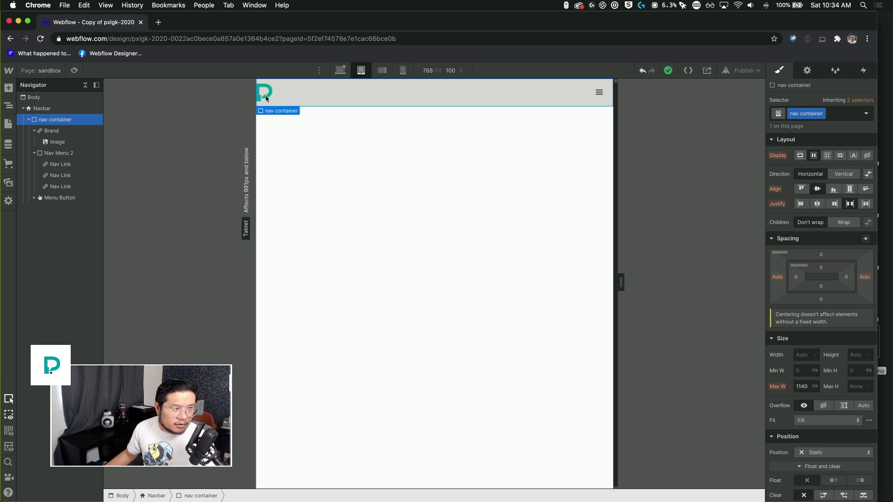
right_click(848, 275)
click(851, 276)
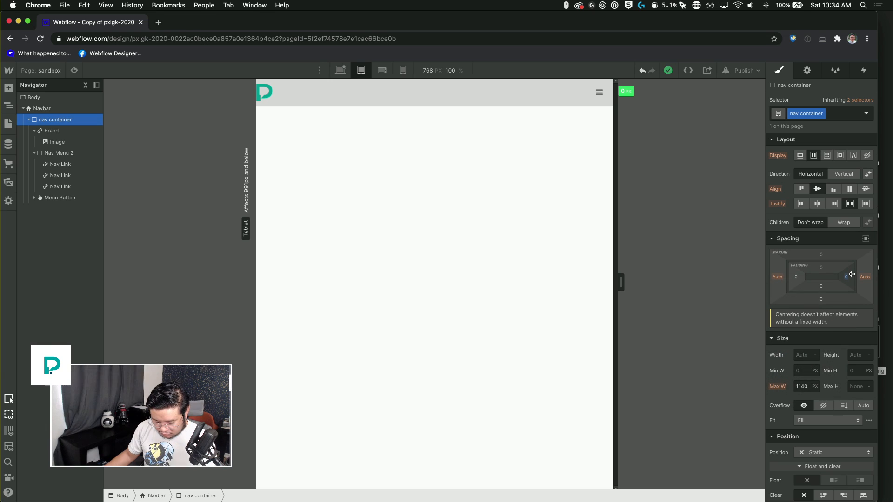
drag(852, 274, 839, 278)
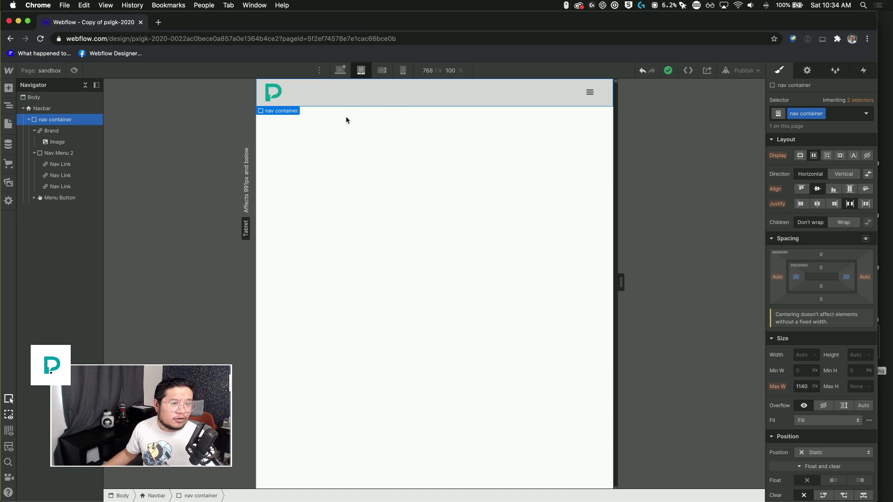
Open the Menu Button's element settings and expand the tablet dropdown menu on the canvas.
click(588, 101)
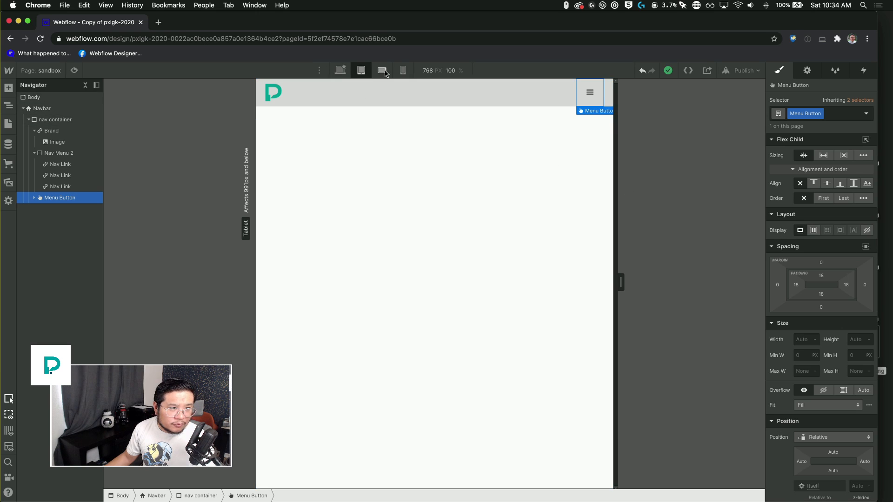
click(806, 70)
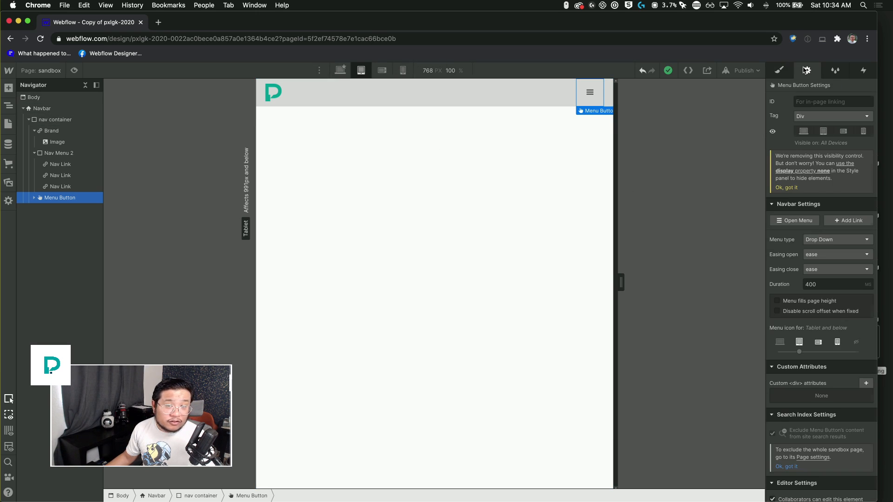
click(808, 225)
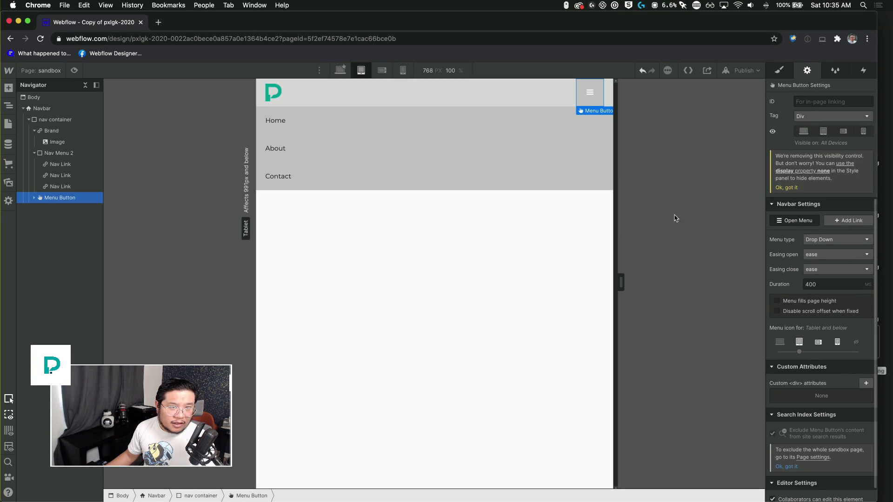
Preview the page at tablet size, test opening and closing the hamburger menu repeatedly, and return to editing.
click(74, 70)
click(593, 95)
click(593, 97)
click(593, 99)
click(593, 99)
click(593, 99)
click(594, 99)
click(593, 99)
click(593, 99)
click(594, 99)
click(593, 99)
click(593, 99)
click(592, 98)
click(592, 98)
click(591, 98)
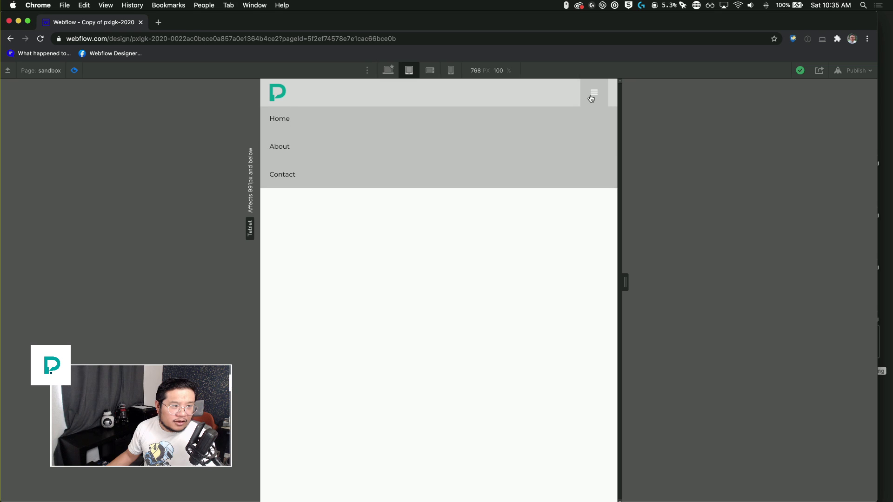
click(73, 72)
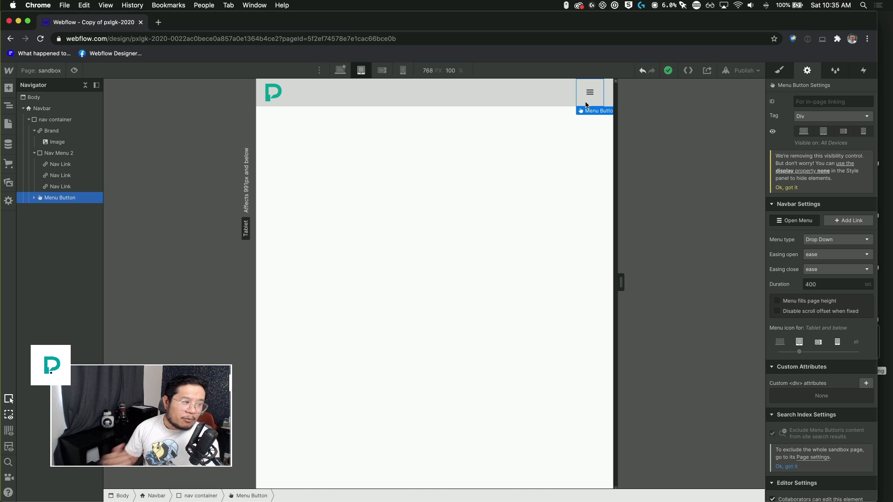
Expand the tablet menu and set the height of Nav Menu 2 to 100 VH.
click(791, 222)
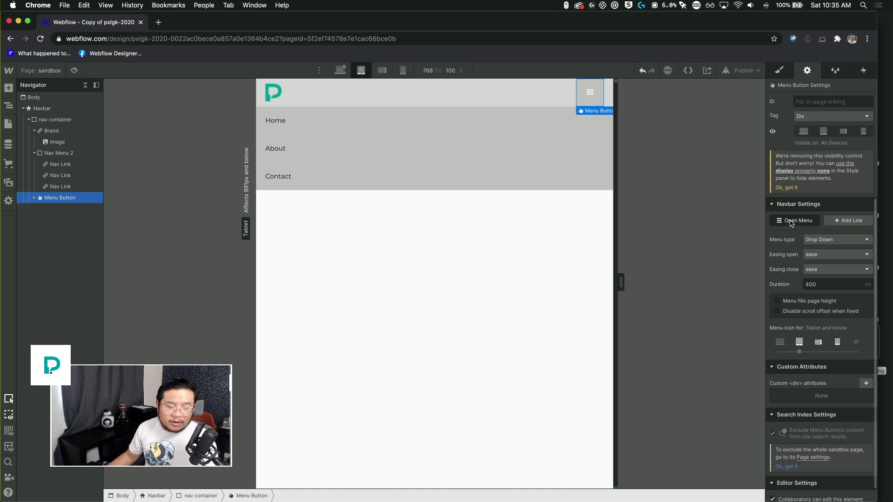
click(71, 154)
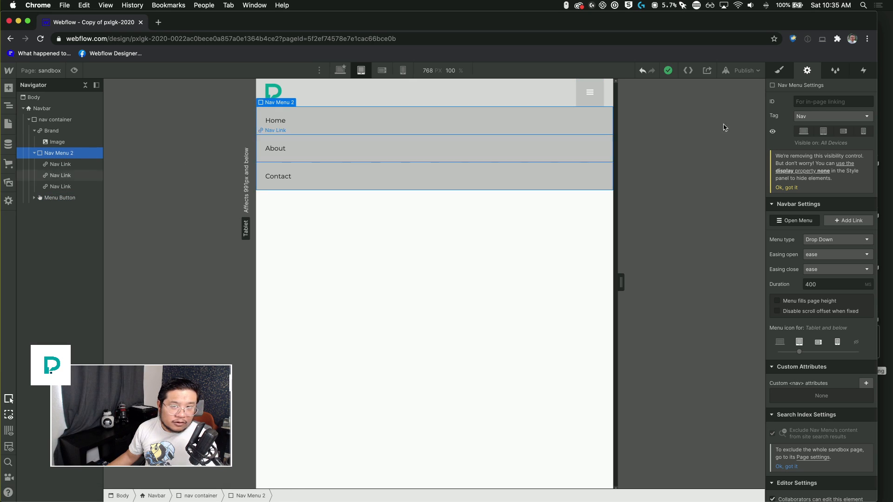
click(781, 70)
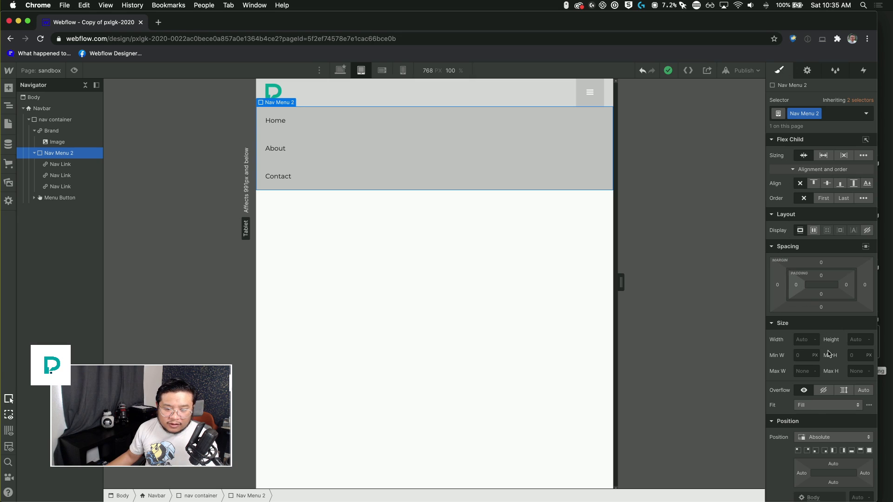
click(853, 339)
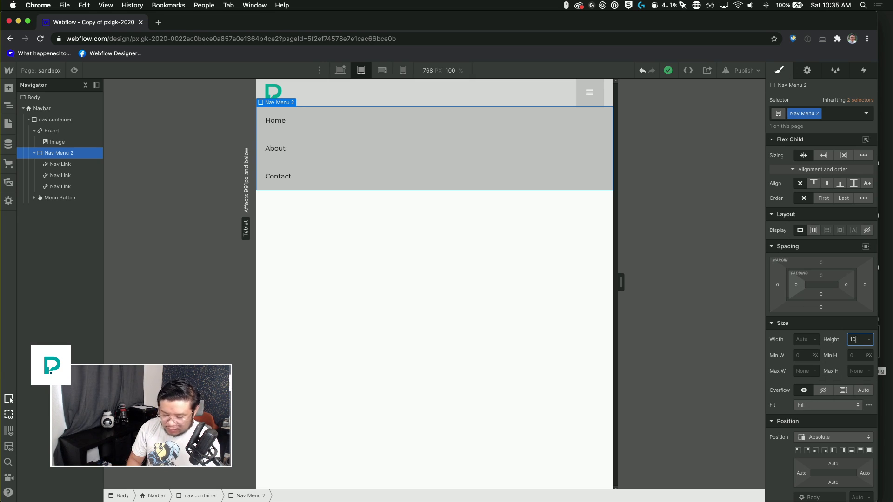
key(Return)
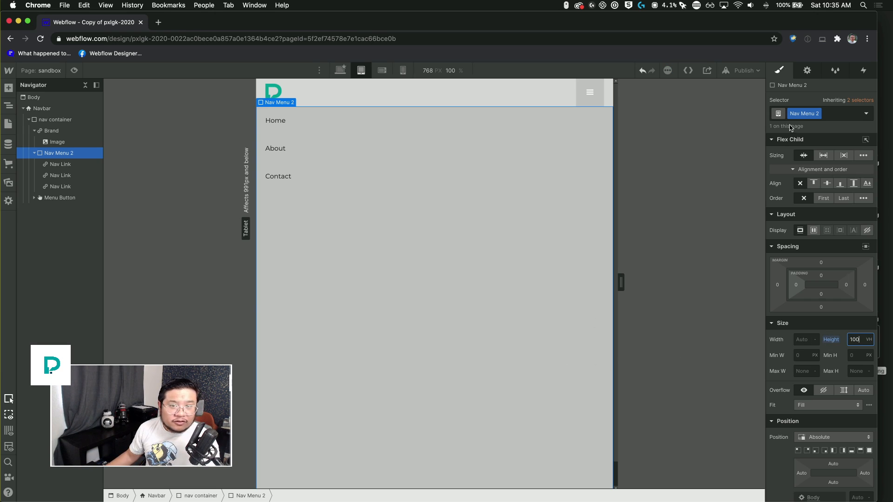
Preview the full-height tablet menu by toggling the hamburger button several times, and exit the preview.
click(74, 70)
click(595, 95)
click(595, 94)
click(595, 94)
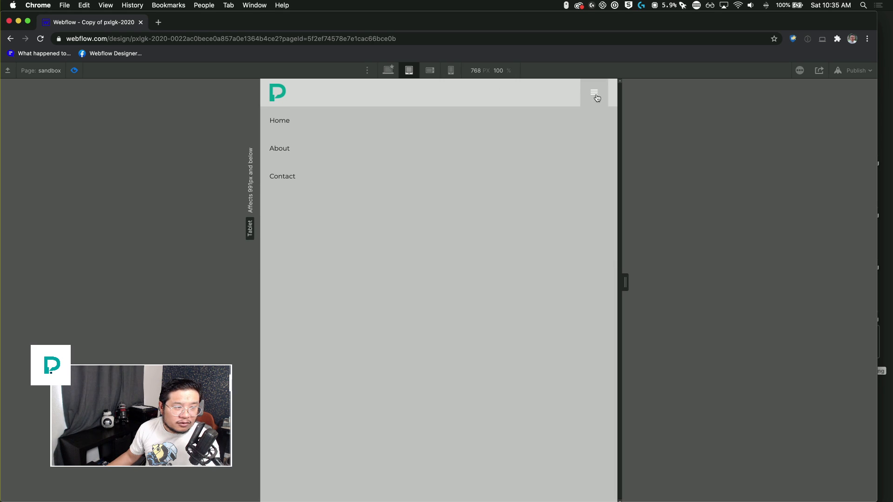
click(596, 97)
click(597, 96)
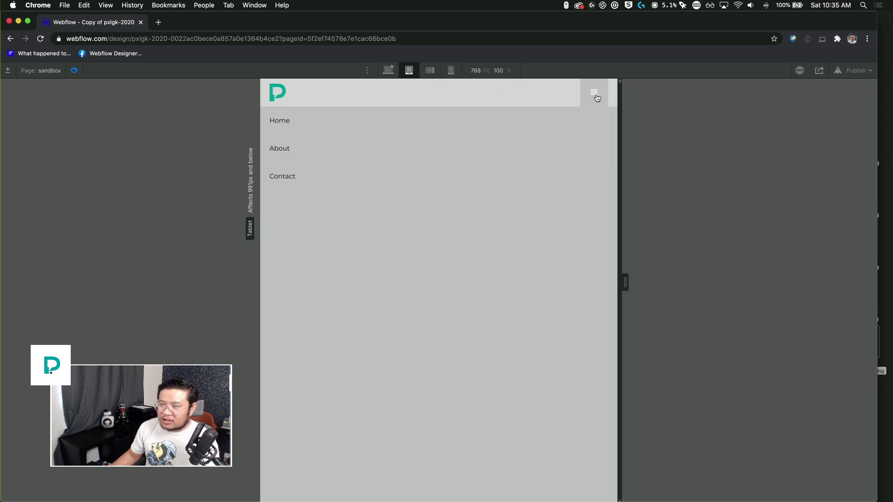
click(596, 96)
click(596, 97)
click(596, 96)
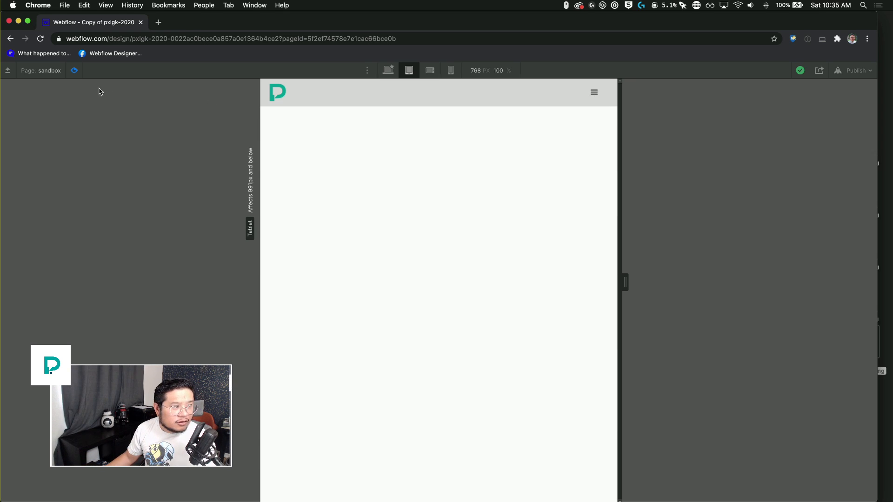
click(74, 71)
Expand the tablet dropdown menu on the canvas and select its Contact link.
click(806, 71)
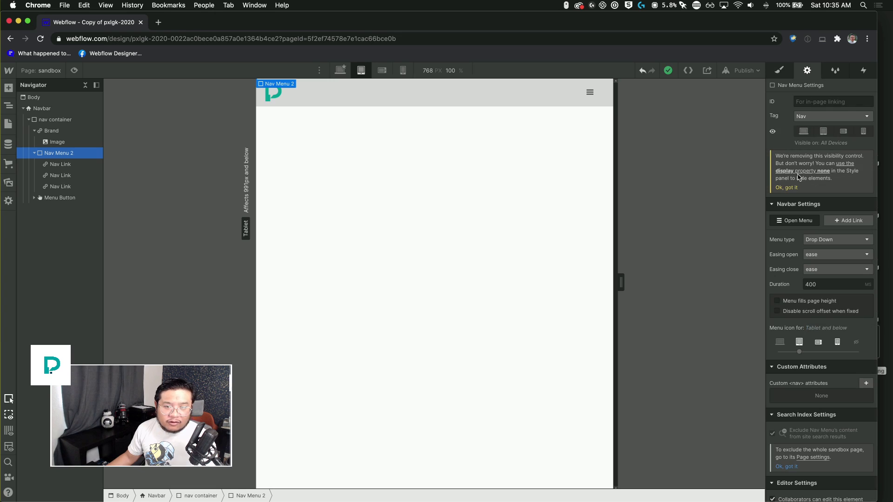
click(797, 221)
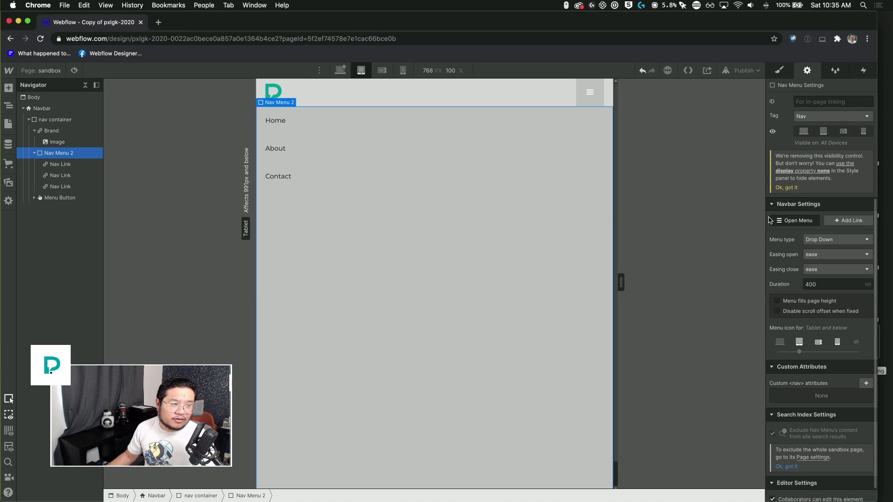
click(422, 171)
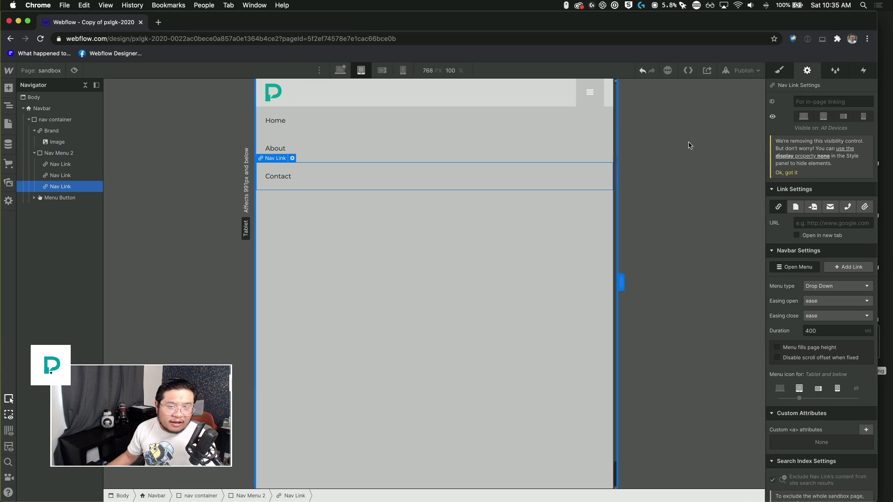
Try font sizes of 19 px and 17 px on the Contact link, and reset the size.
click(779, 70)
scroll(830, 435, down, 5)
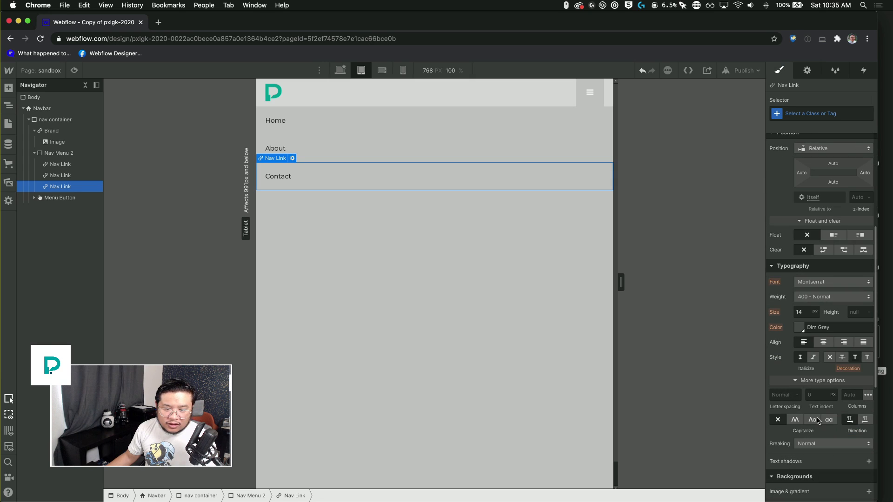
click(800, 312)
text(19)
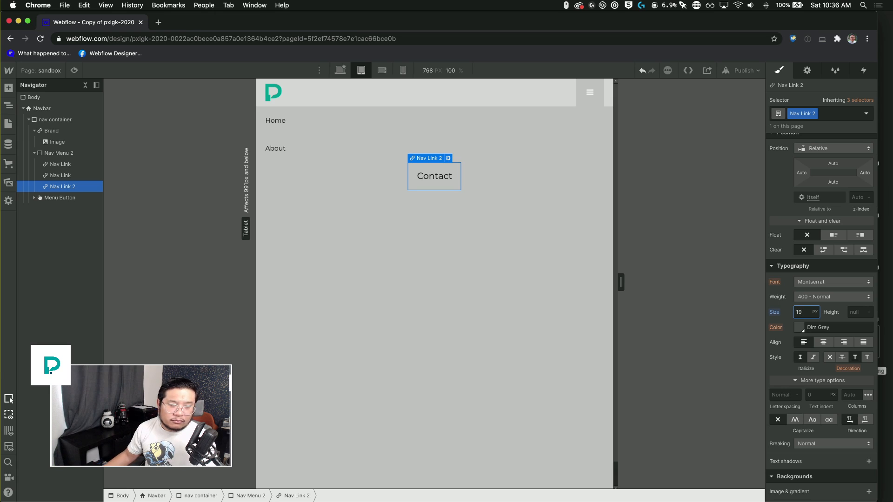
key(Down)
key(Down)
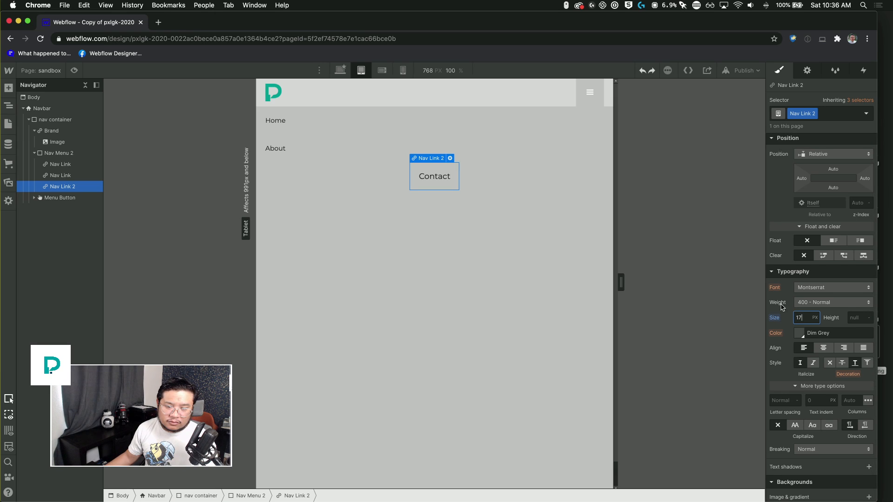
drag(773, 317, 777, 323)
scroll(821, 333, up, 5)
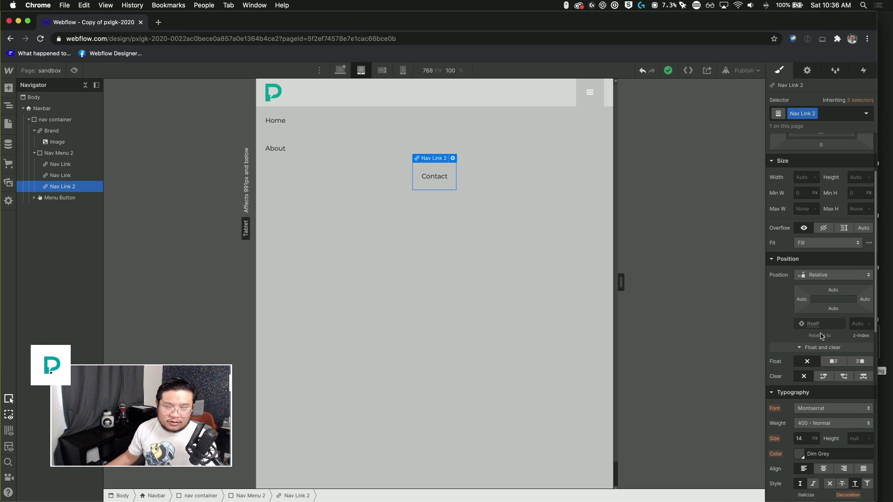
Undo the font size changes on the Contact link, including its new Nav Link 2 class.
key(super+z)
key(super+z)
key(super+z)
key(super+z)
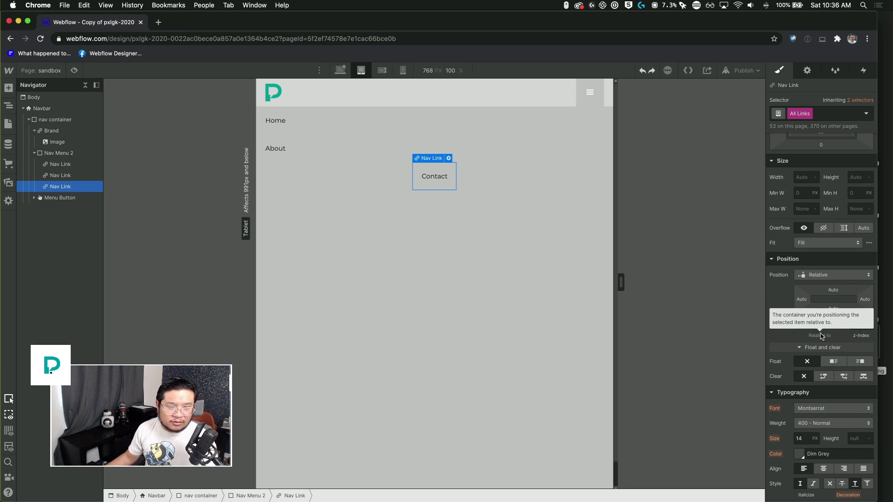
Examine the style and typography settings of Nav Menu 2 and the Contact link.
click(396, 189)
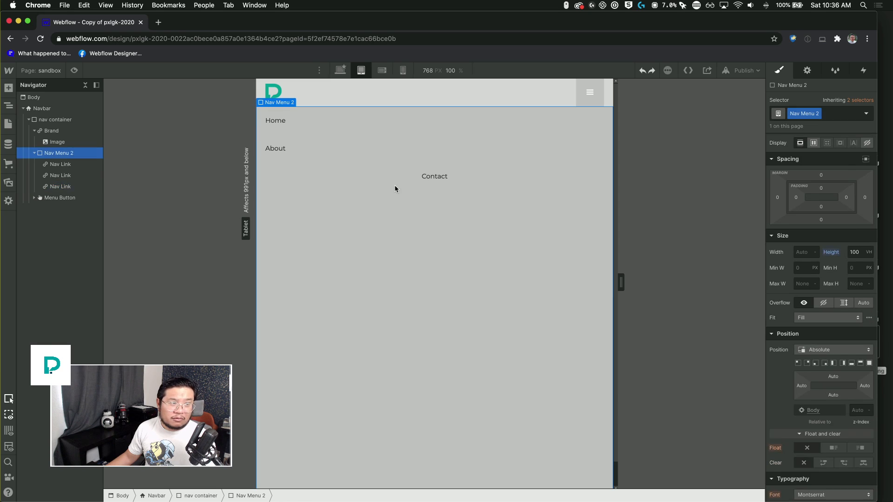
click(435, 178)
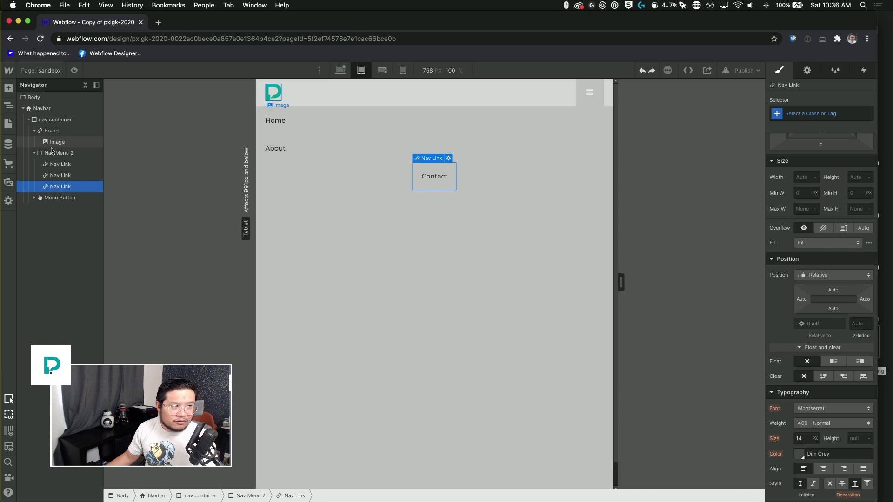
click(436, 192)
scroll(815, 359, down, 3)
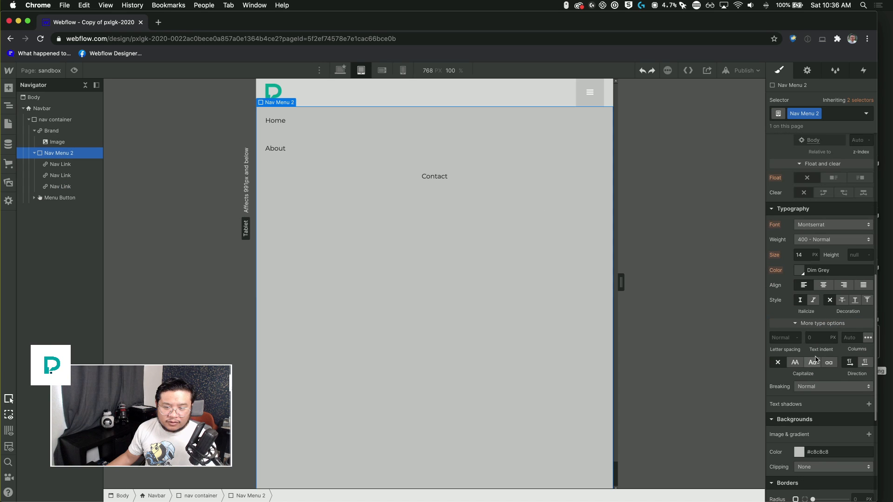
scroll(822, 307, down, 3)
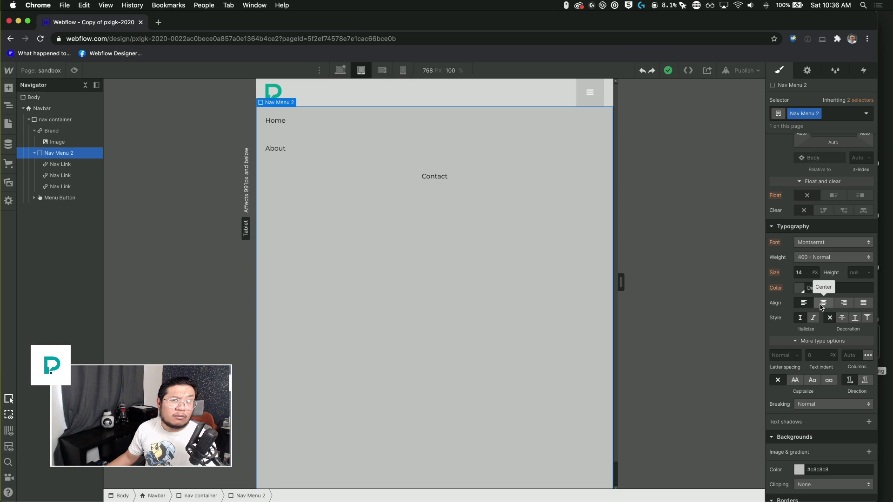
Set the Contact link's font size to 20 px.
click(442, 180)
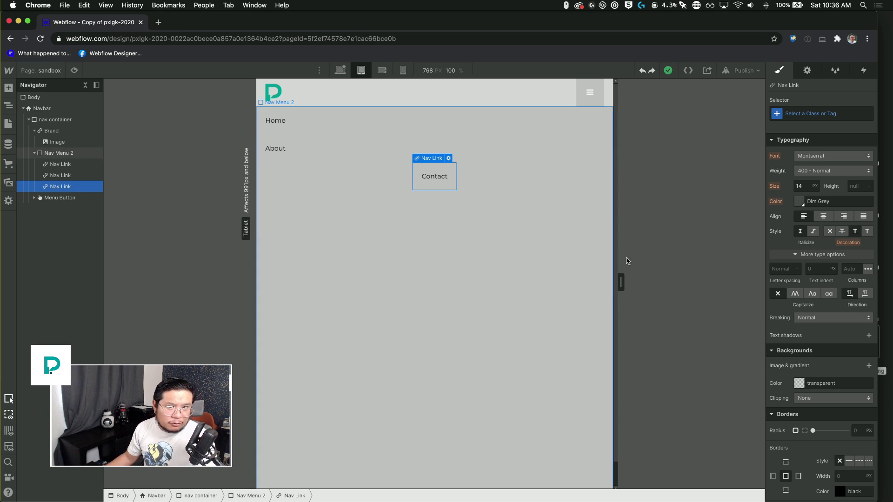
click(807, 190)
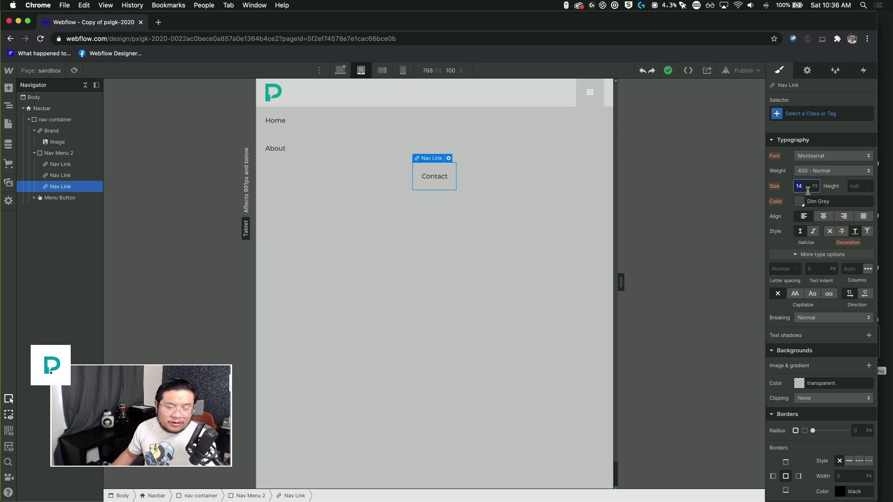
key(Up)
key(Up)
key(Up)
key(Up)
key(Up)
key(Up)
key(Up)
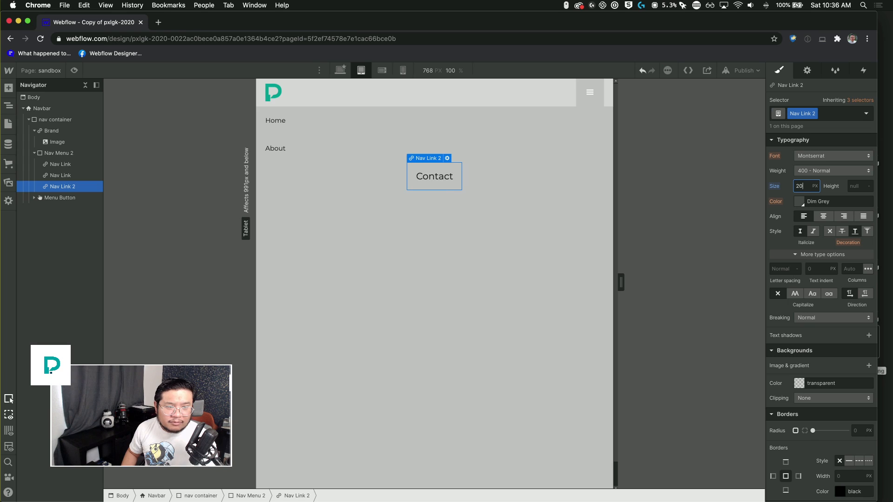
key(Down)
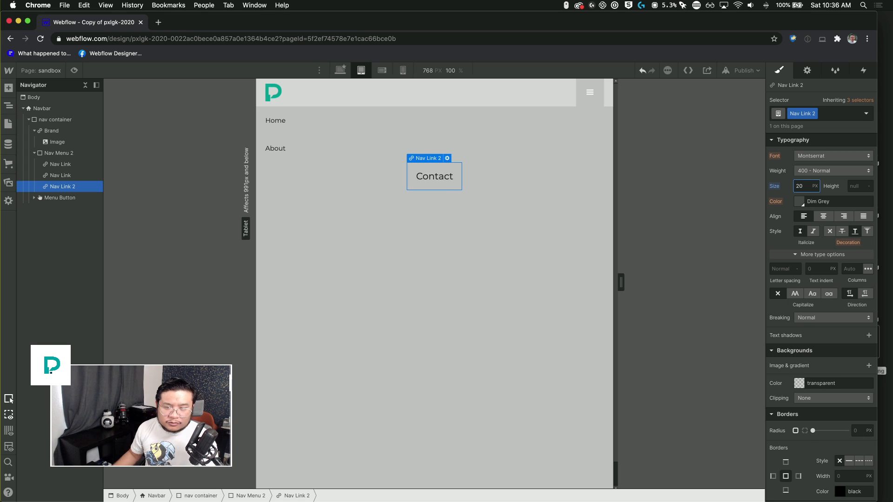
Set the Contact link's font weight to 700 - Bold and its line height to 1.3.
click(821, 170)
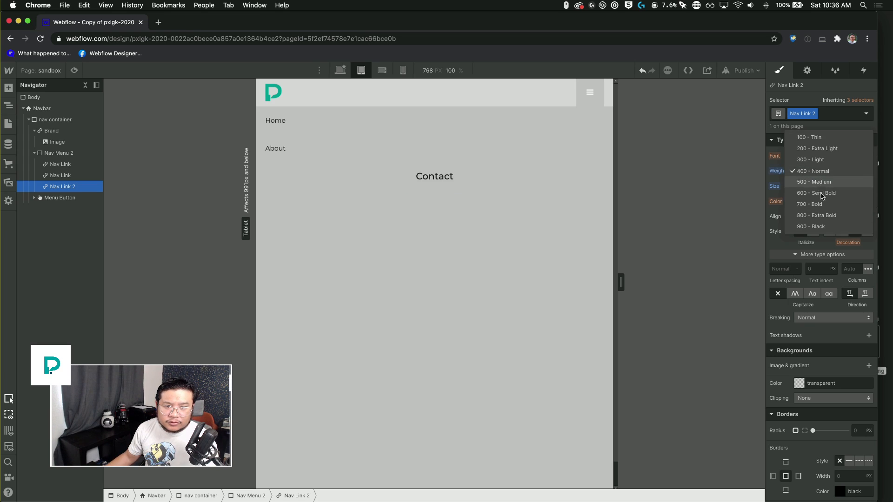
click(822, 203)
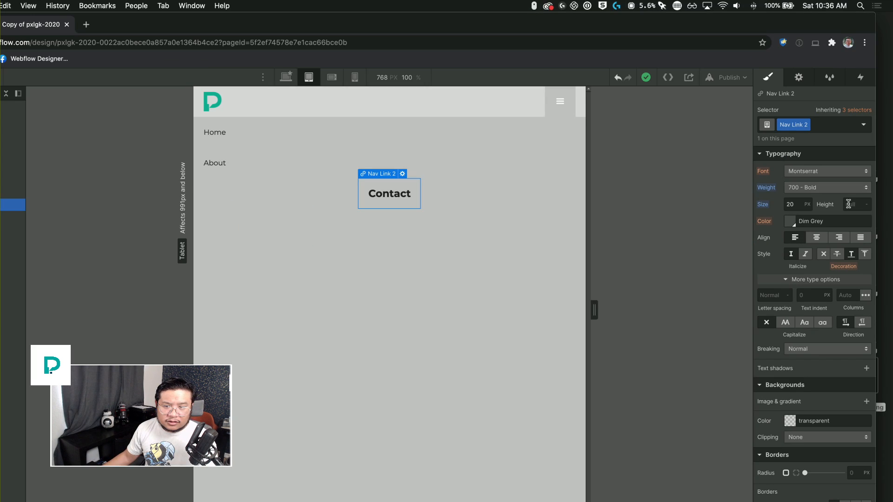
click(682, 247)
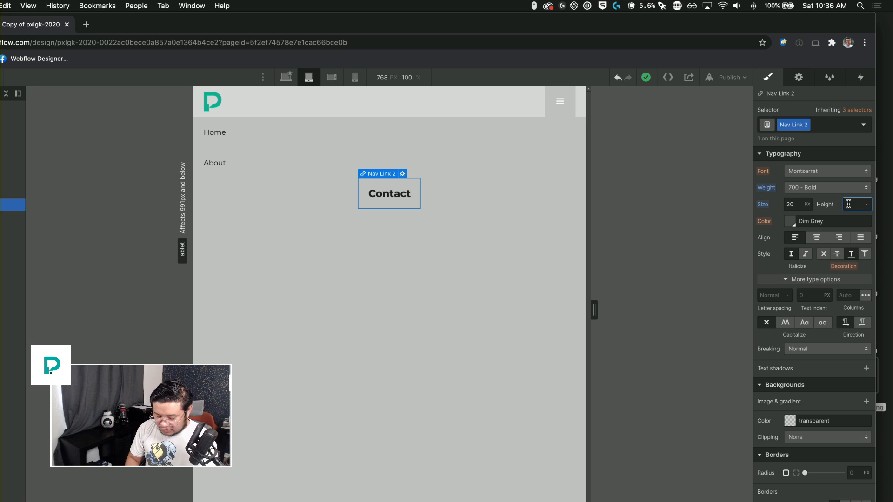
key(Return)
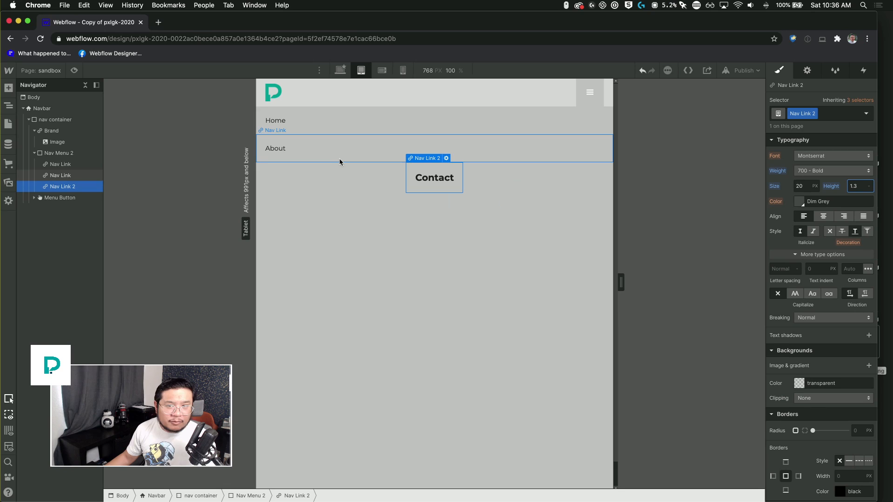
Assign the existing Nav Link 2 class to the About link.
click(340, 160)
key(super+Return)
text(nav link)
key(Down)
key(Down)
key(Down)
key(Return)
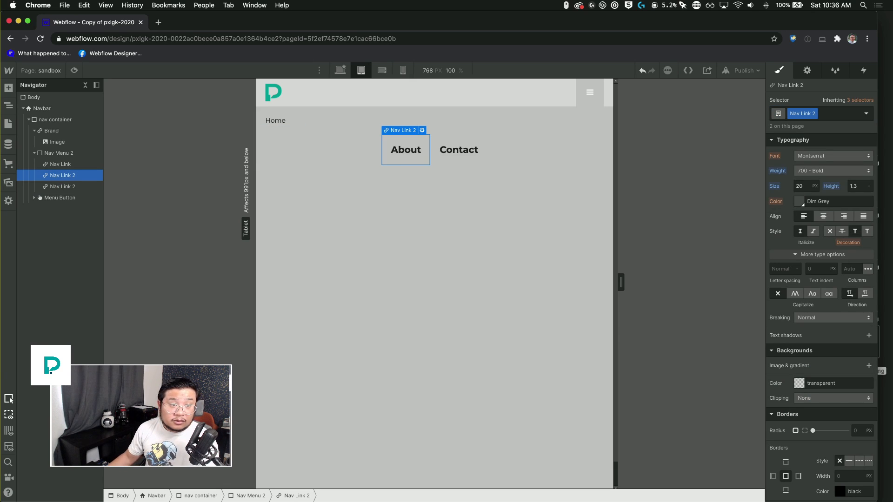
Try assigning an existing nav link class to the Home link, and undo it.
click(299, 115)
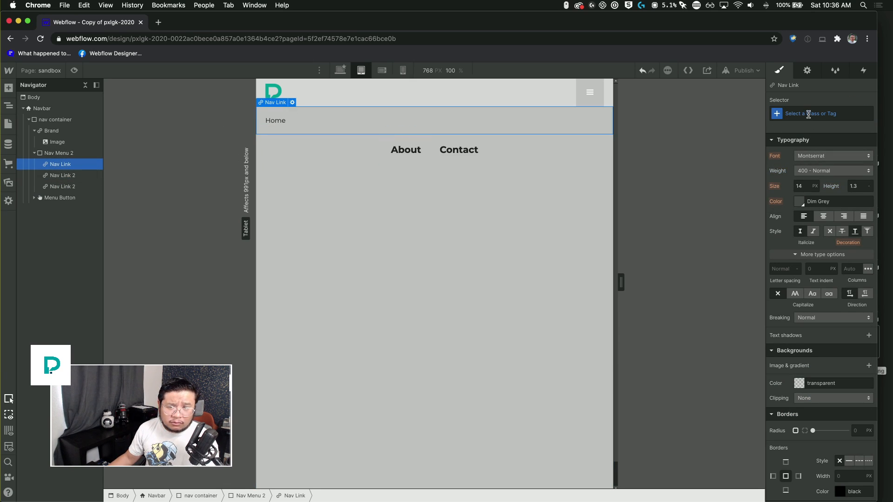
click(808, 114)
text(nav link)
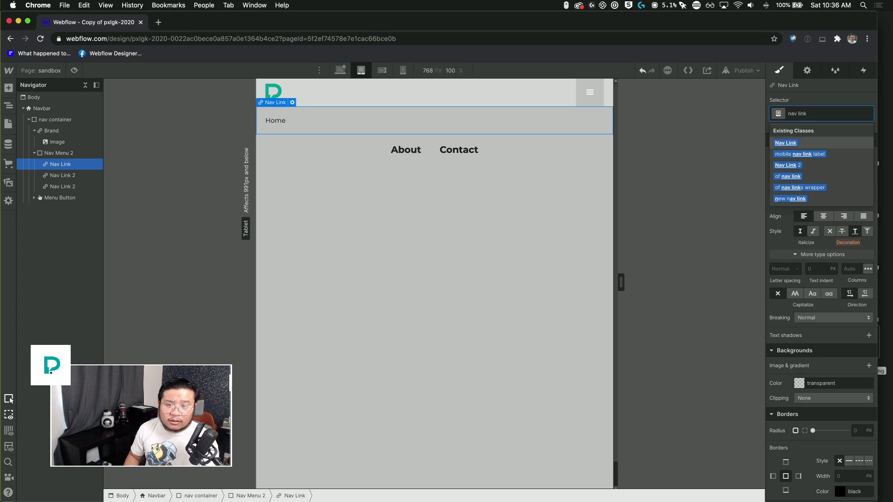
key(Down)
key(Down)
key(Return)
key(super+z)
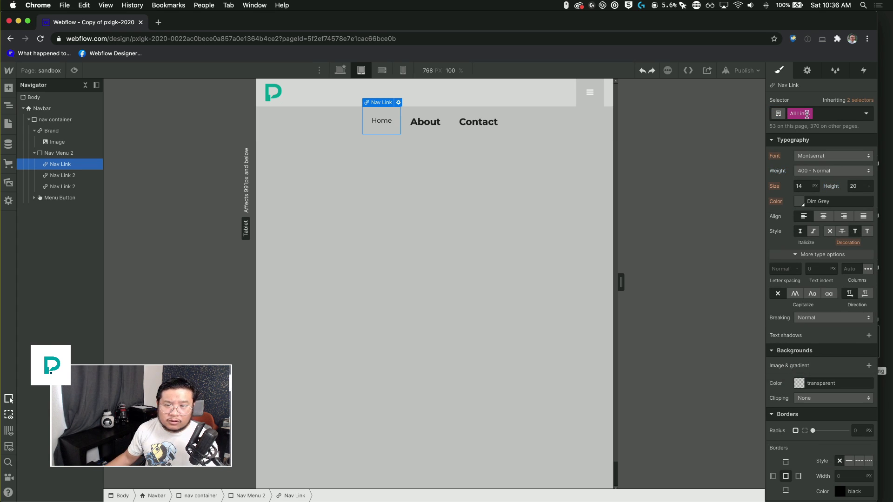
Assign the Nav Link 2 class to the Home link and set the class's display to block.
click(829, 115)
text(nav link)
key(Down)
key(Down)
key(Return)
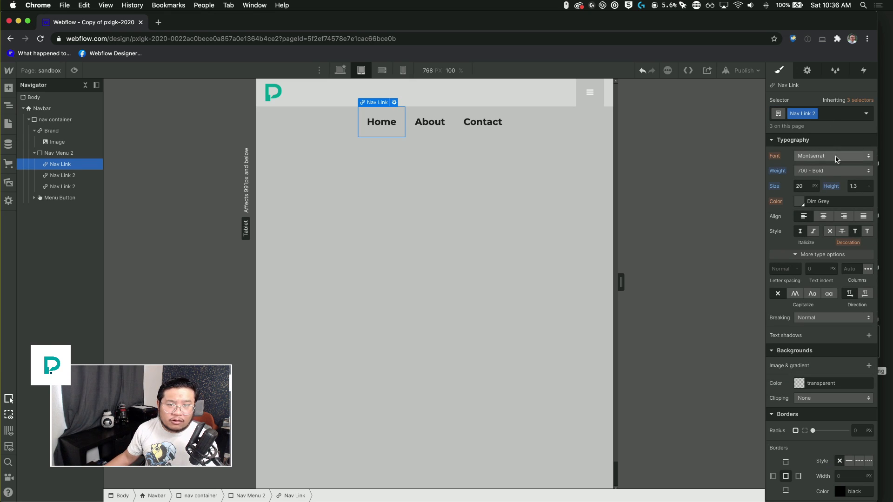
scroll(825, 186, up, 8)
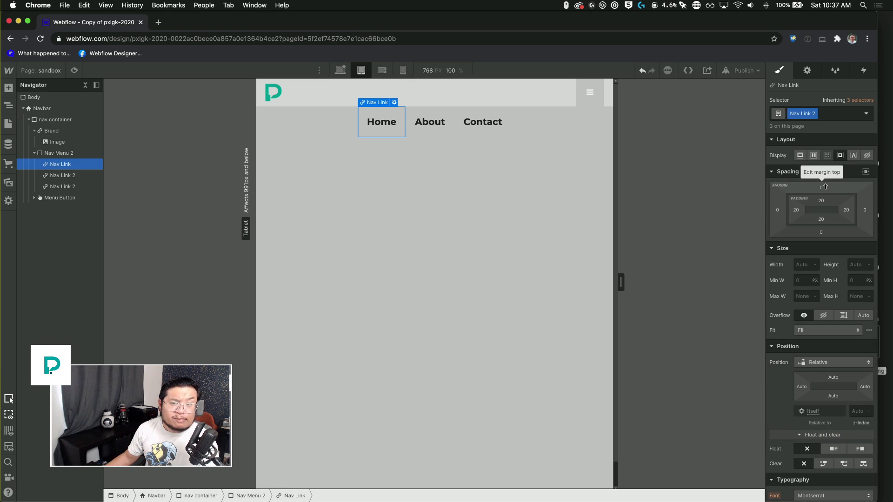
click(800, 156)
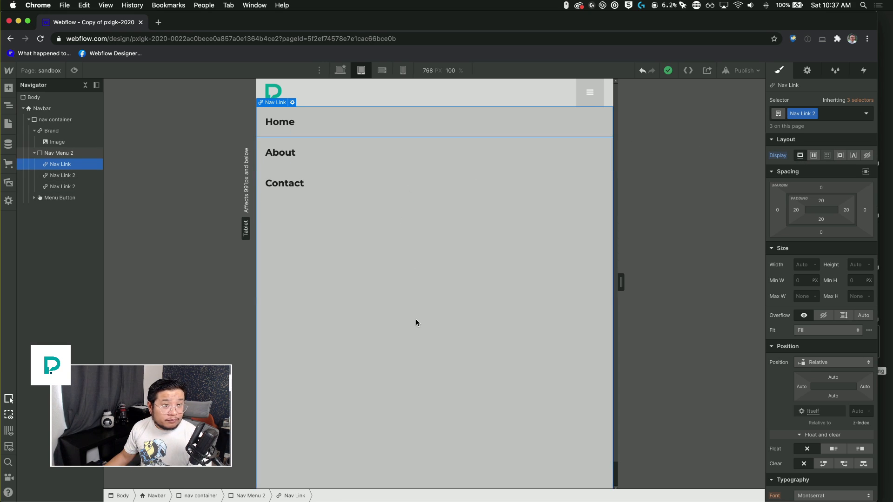
click(461, 327)
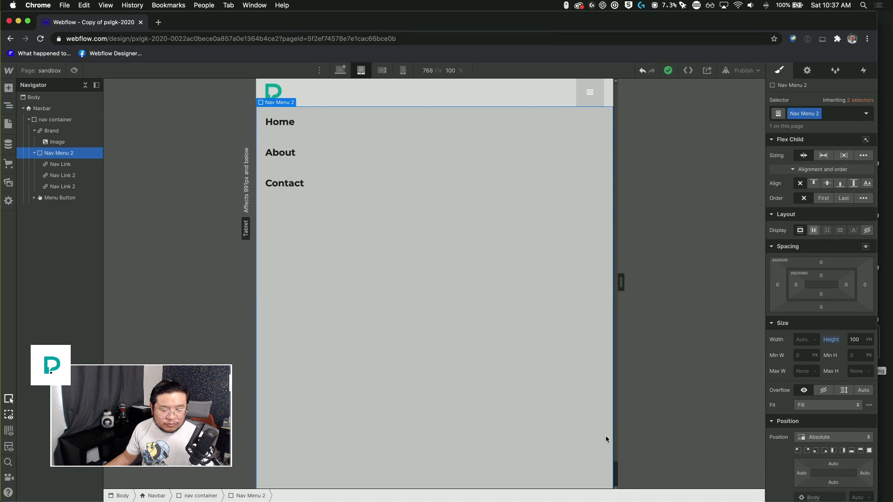
scroll(590, 438, down, 2)
scroll(590, 438, up, 2)
scroll(589, 438, down, 2)
scroll(589, 438, up, 2)
scroll(590, 439, down, 2)
scroll(590, 439, up, 2)
scroll(590, 438, down, 2)
scroll(590, 438, up, 2)
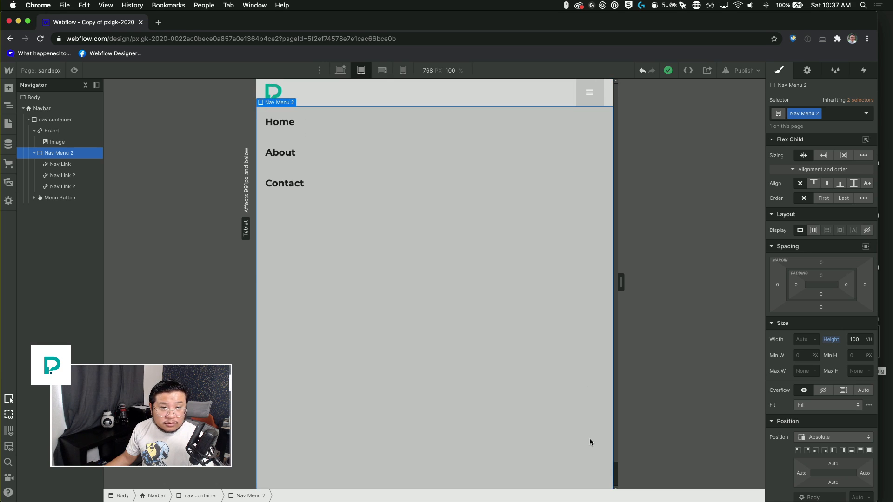
scroll(590, 439, down, 2)
scroll(589, 439, up, 2)
scroll(590, 439, down, 2)
scroll(589, 439, up, 2)
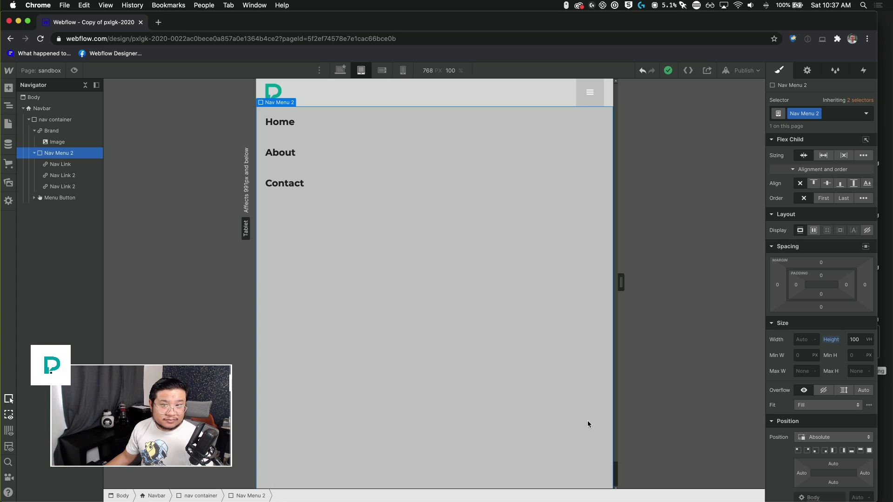
click(54, 74)
click(54, 74)
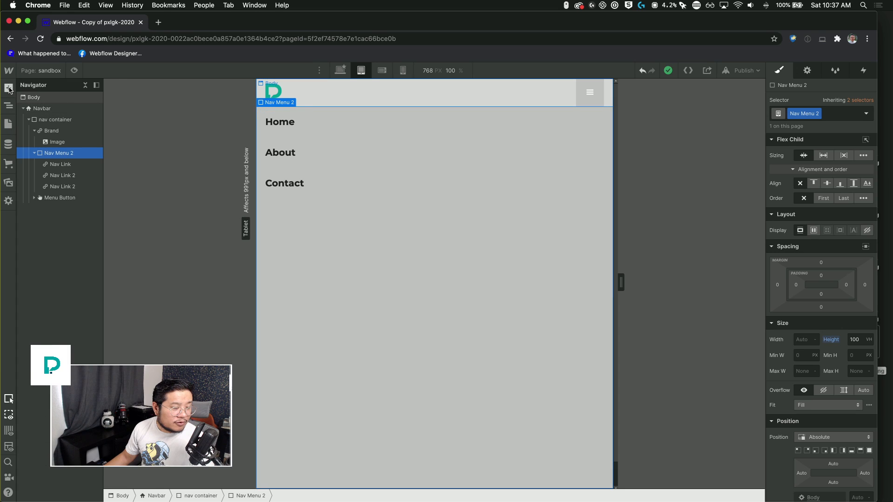
Add an HTML Embed component to the page and open its code editor.
click(9, 88)
scroll(77, 298, down, 15)
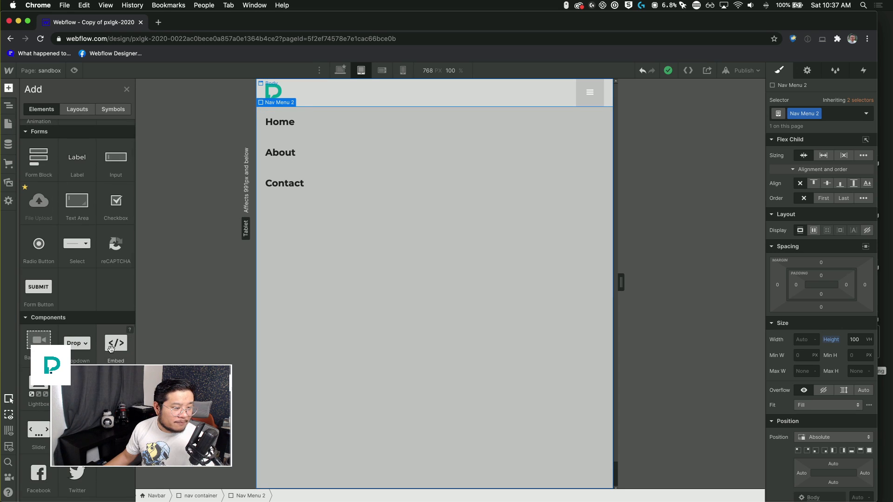
drag(110, 348, 61, 104)
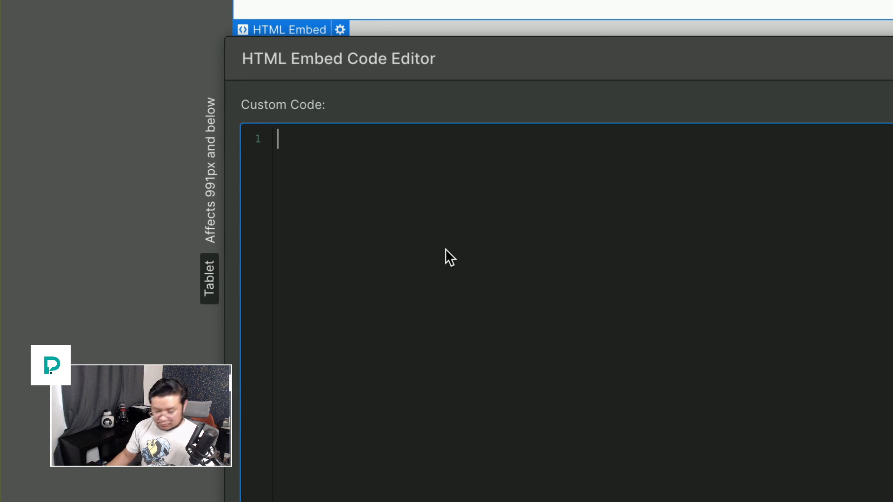
Write an opening and a closing style tag in the embed code, with an empty line between them.
text(<style>)
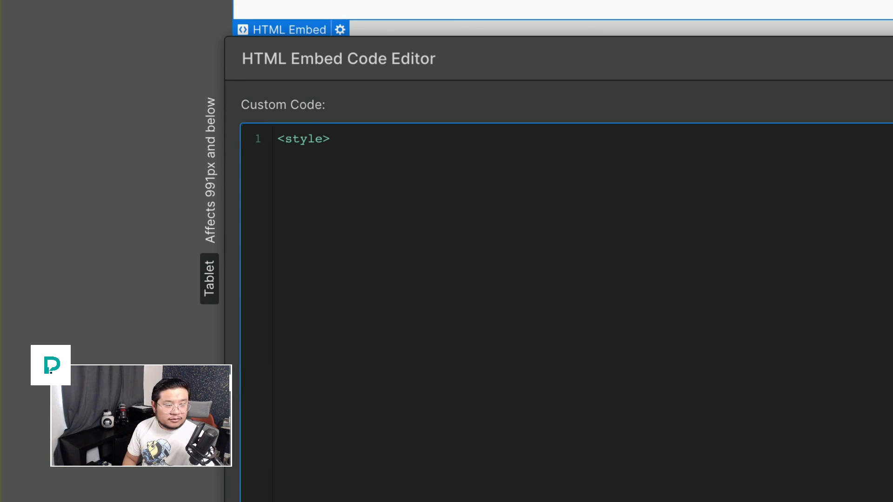
key(Return)
key(Return)
text(</style>)
key(Up)
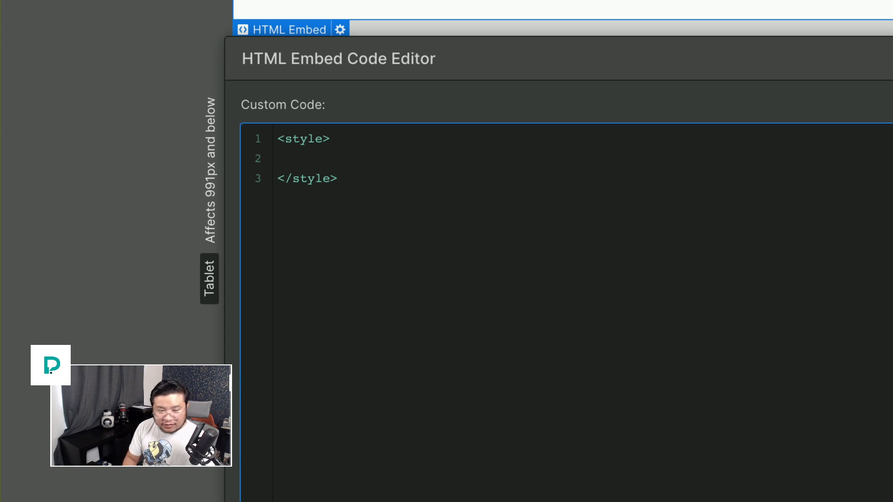
Add the rule .nav-menu-2 {height:calc(100vh - 60px);} between the style tags, then save and close the embed code.
text(.)
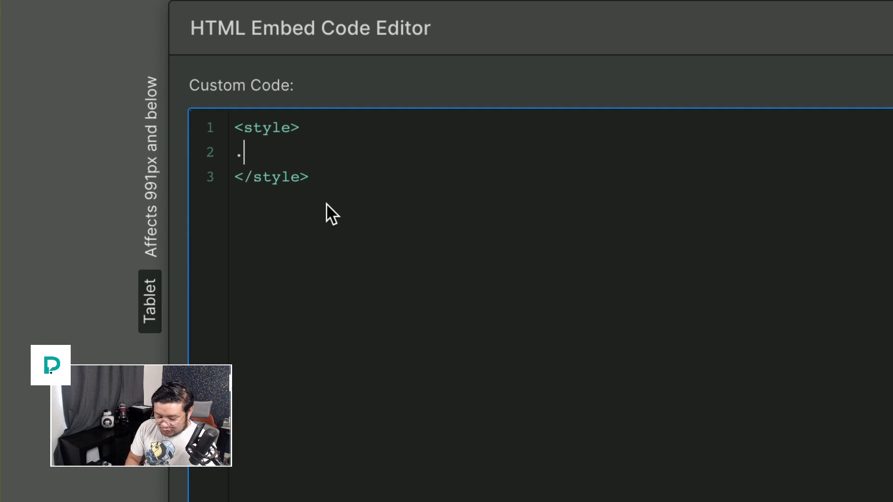
text(nav-menu-)
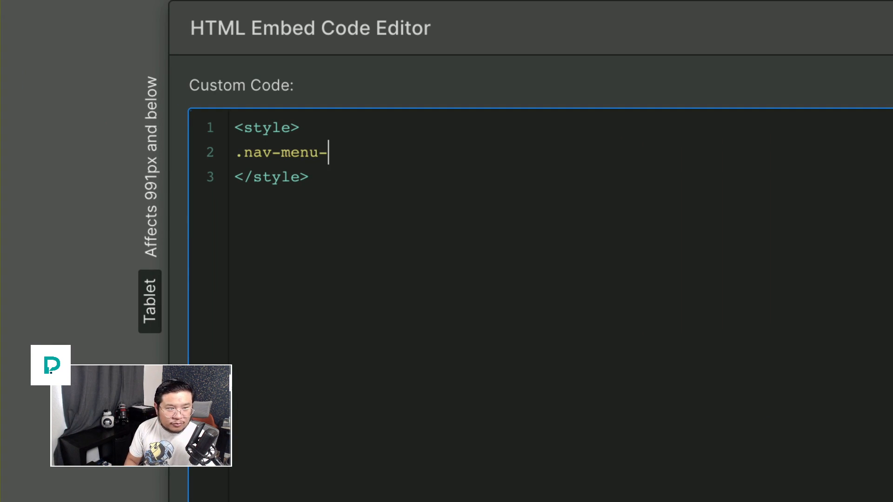
text(2 {h)
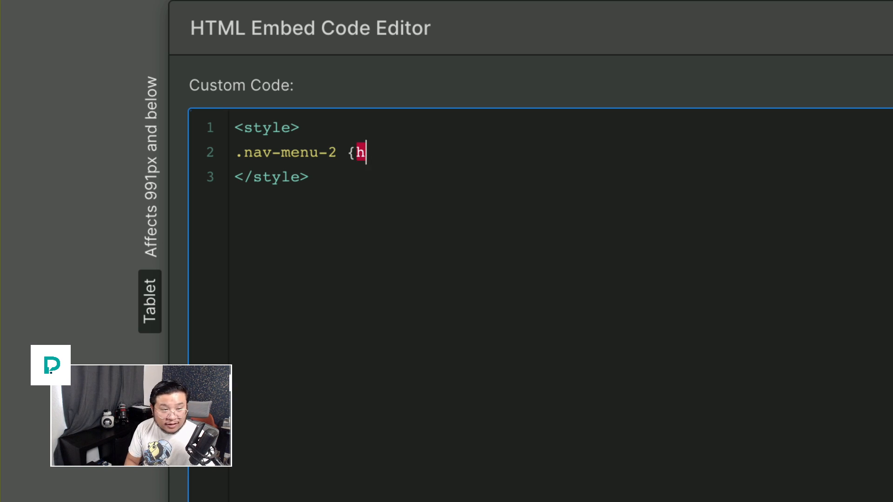
text(eight:calcl)
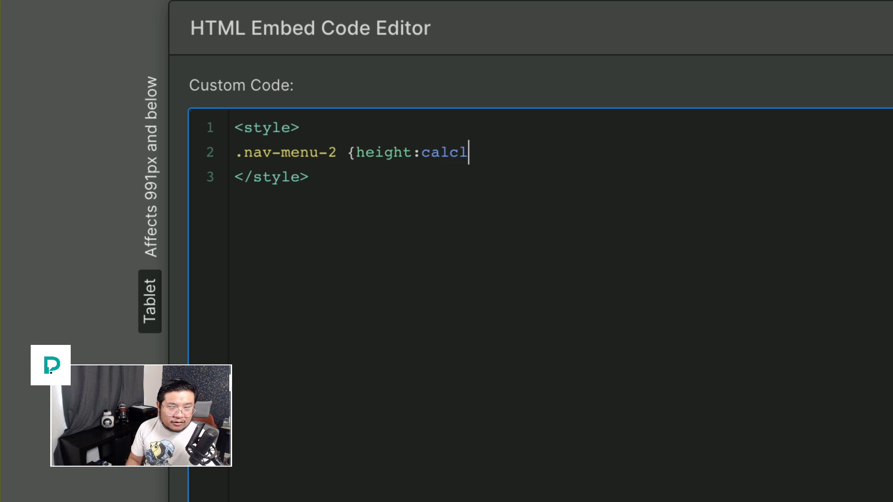
key(BackSpace)
text(()
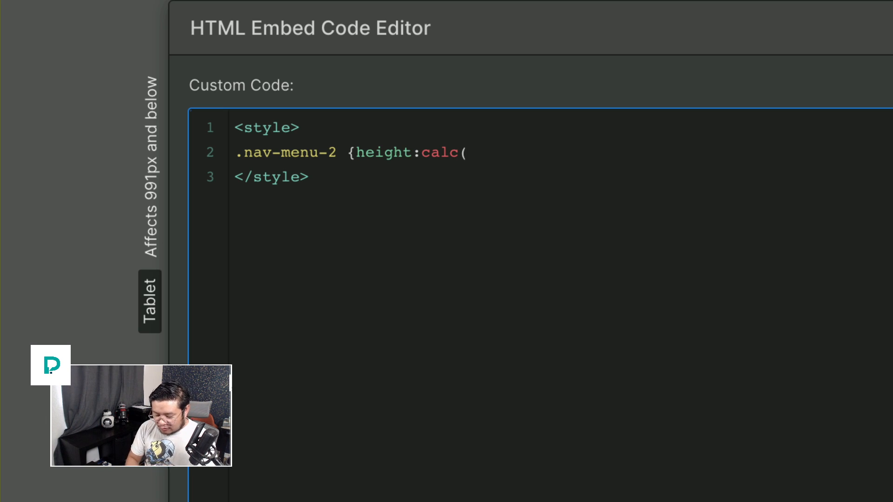
text(100vh -)
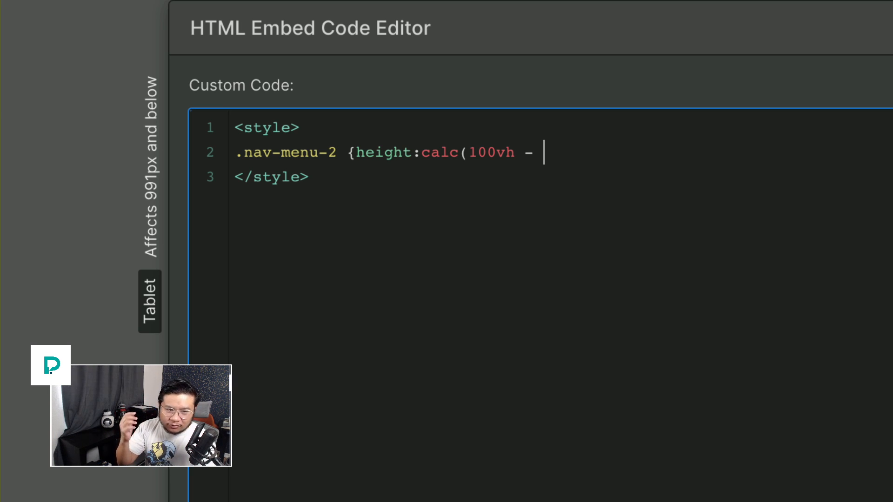
text(60px))
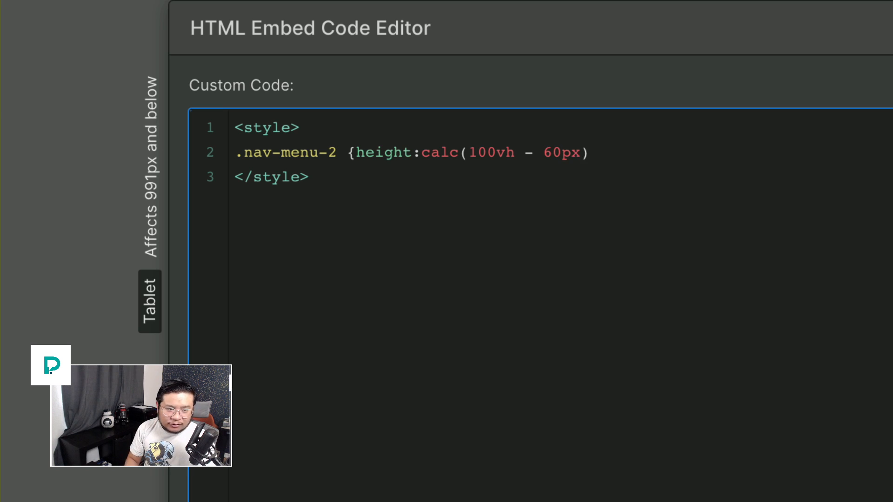
text(;})
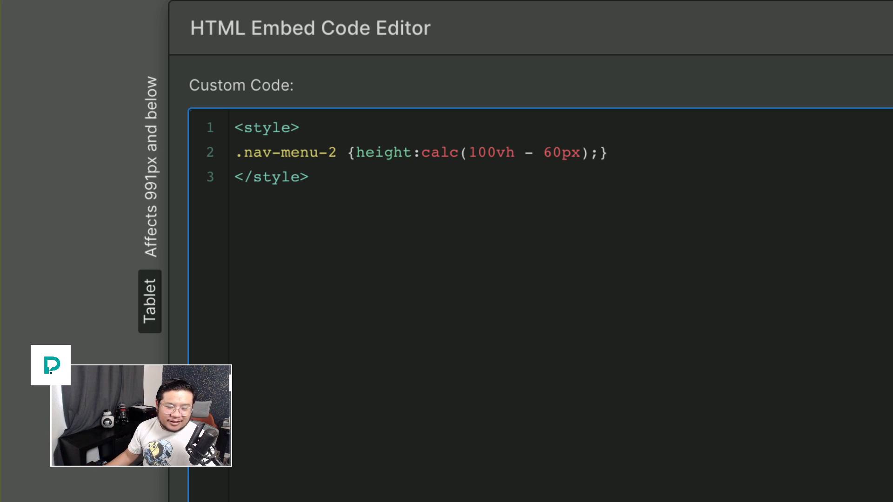
key(Right)
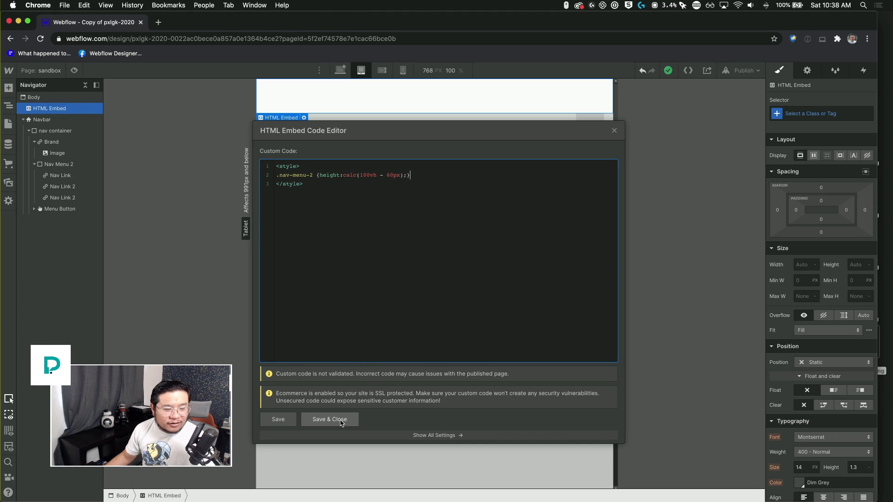
click(340, 420)
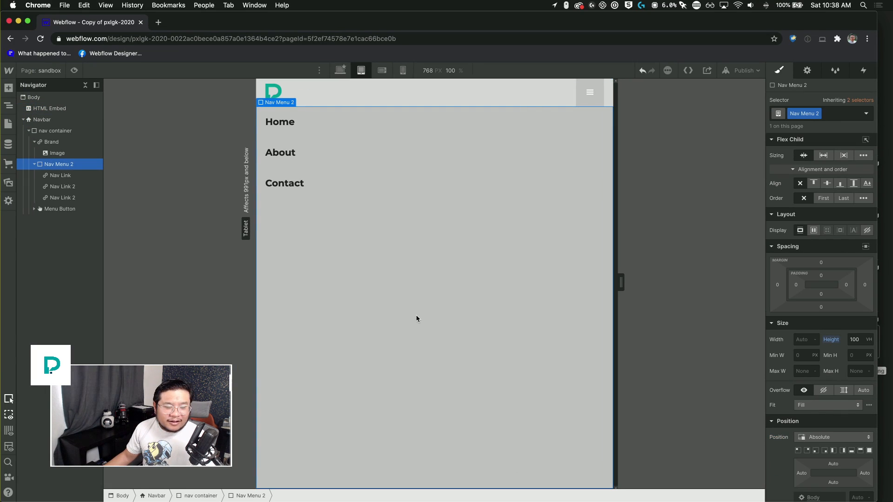
Preview the page at tablet size, opening and closing the hamburger menu to check the dropdown, and return to editing.
click(74, 70)
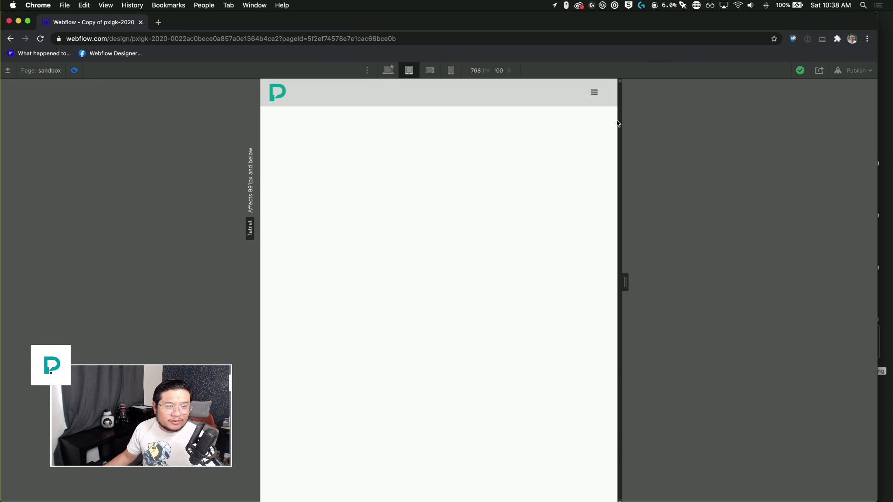
click(594, 93)
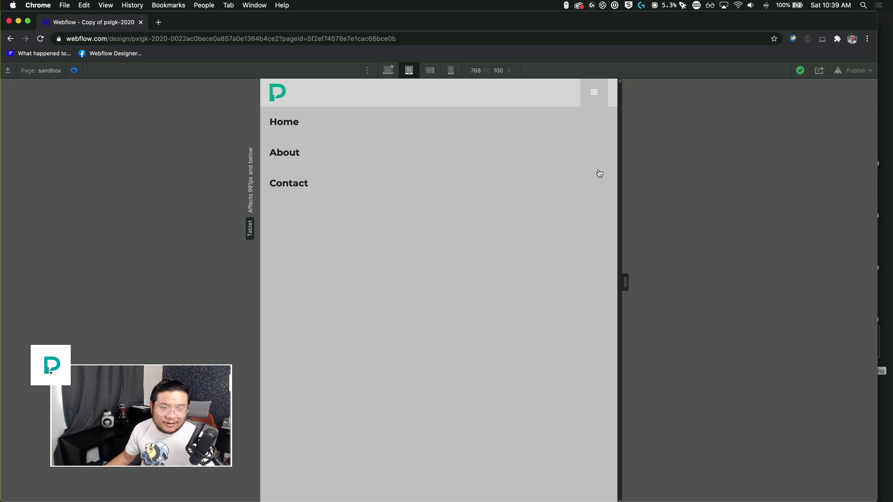
click(73, 72)
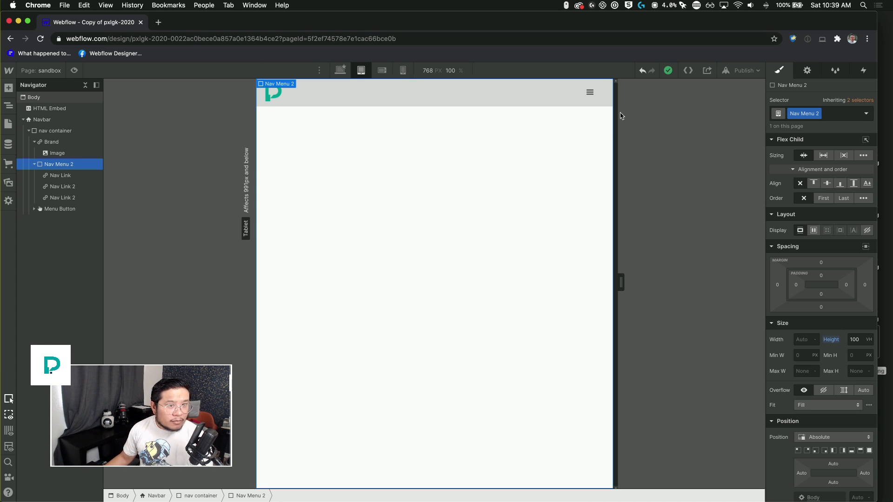
click(580, 101)
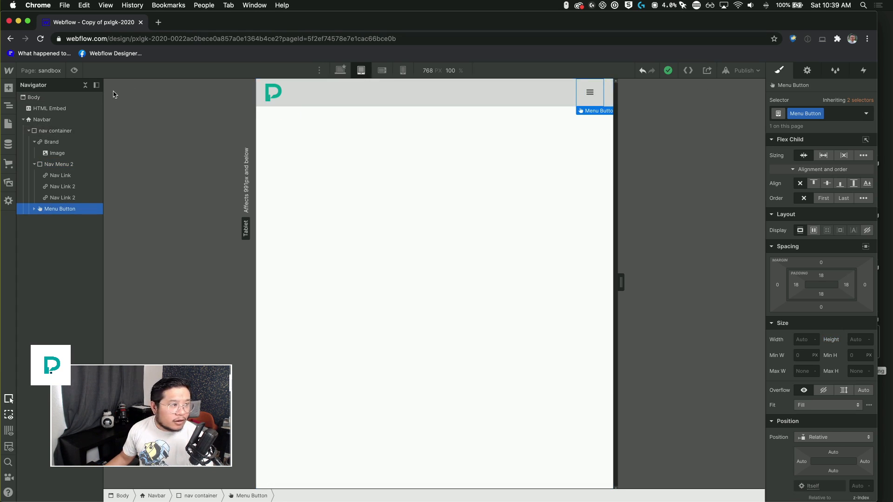
click(74, 70)
click(594, 92)
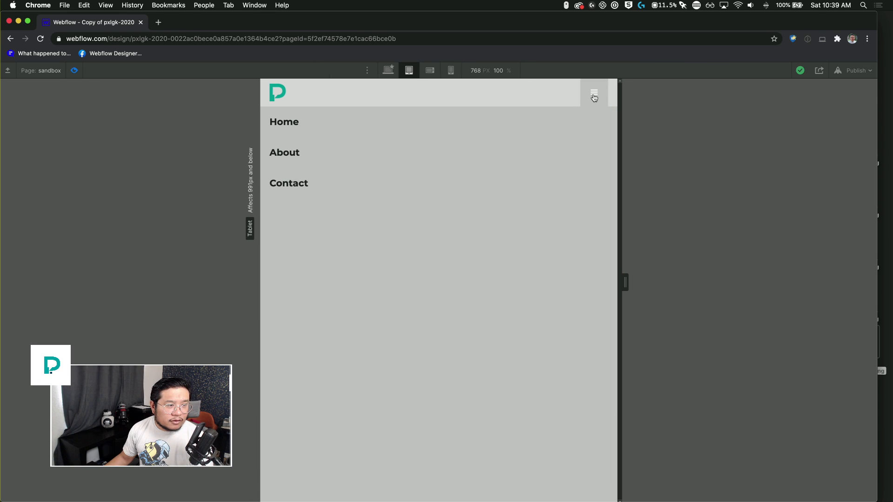
click(594, 92)
click(72, 70)
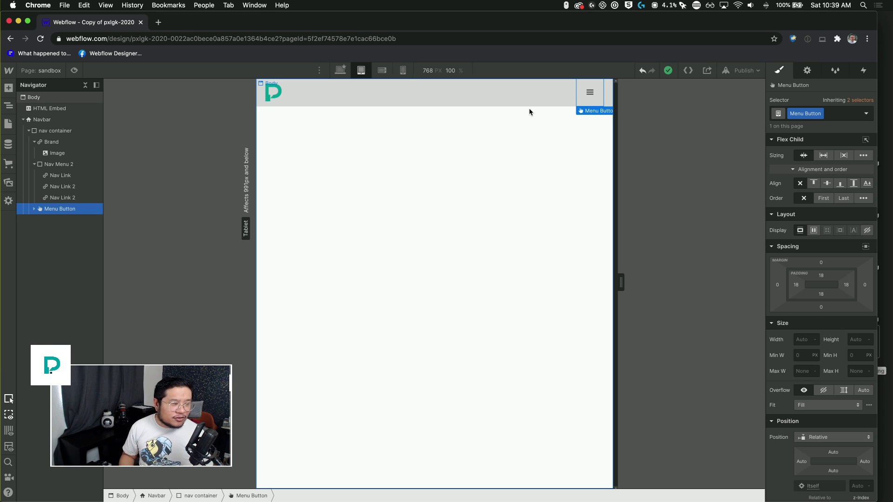
click(78, 178)
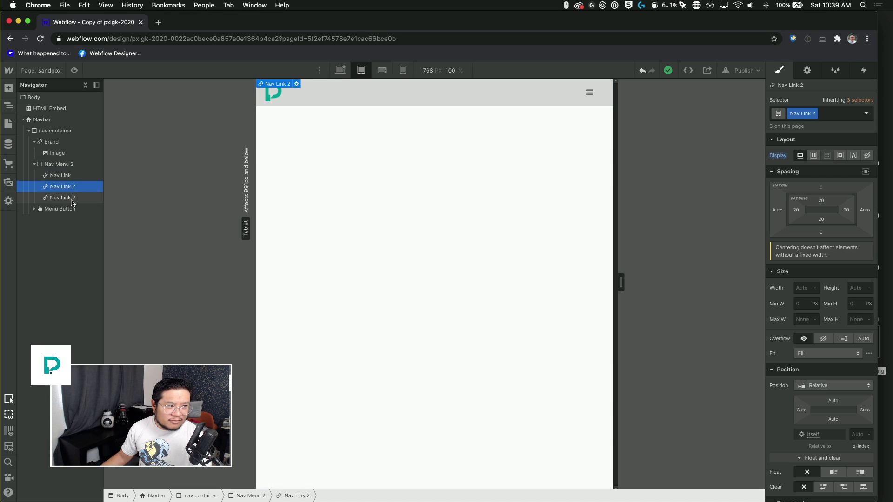
click(70, 165)
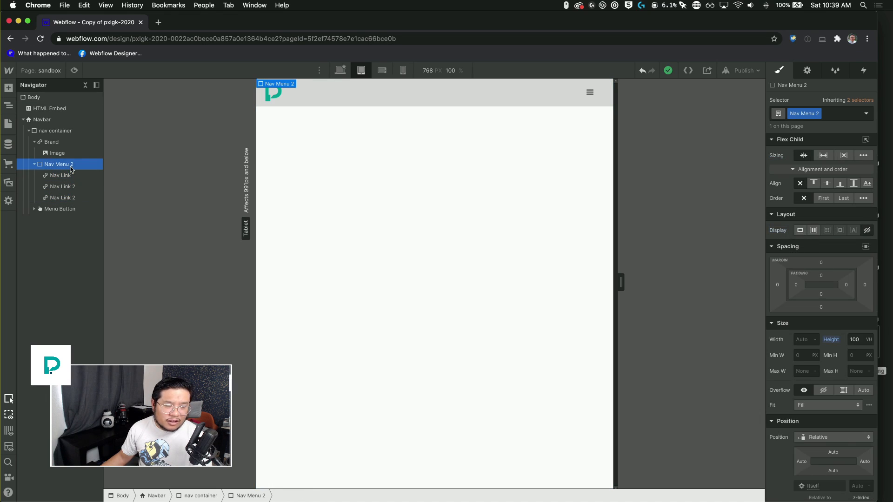
click(578, 101)
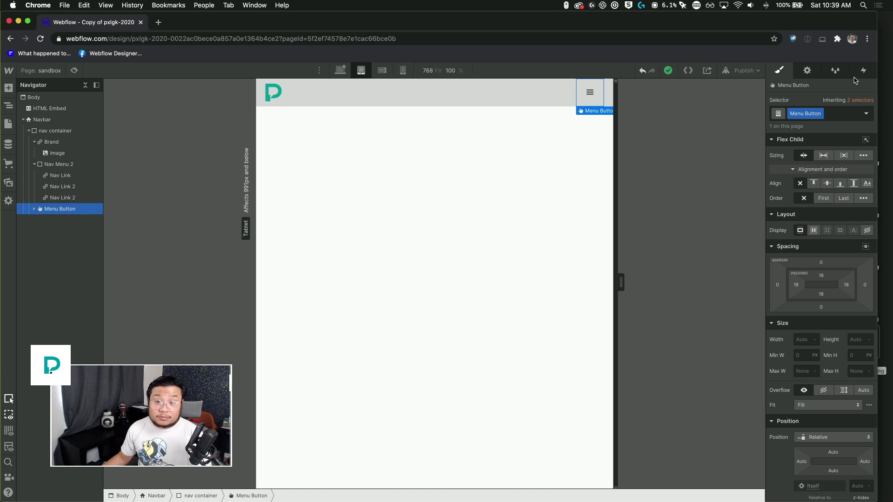
Add a "Navbar opens" element trigger interaction to the Navbar element.
click(863, 70)
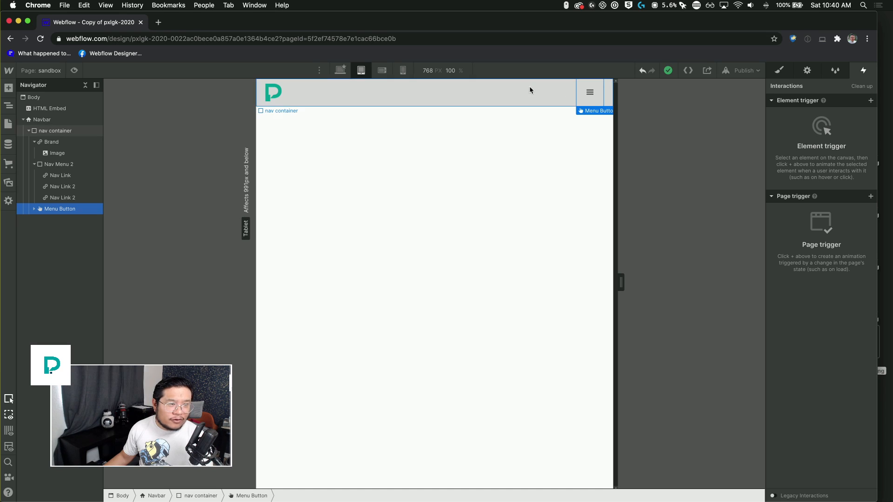
click(870, 101)
click(869, 101)
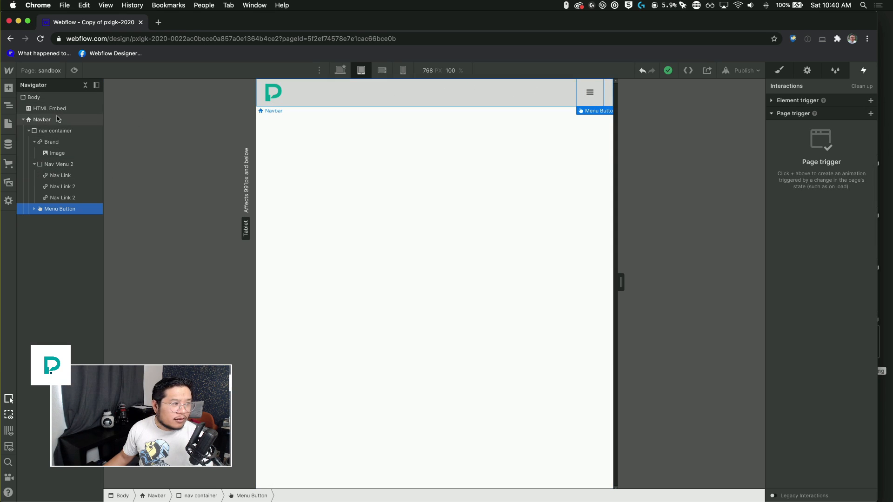
click(58, 121)
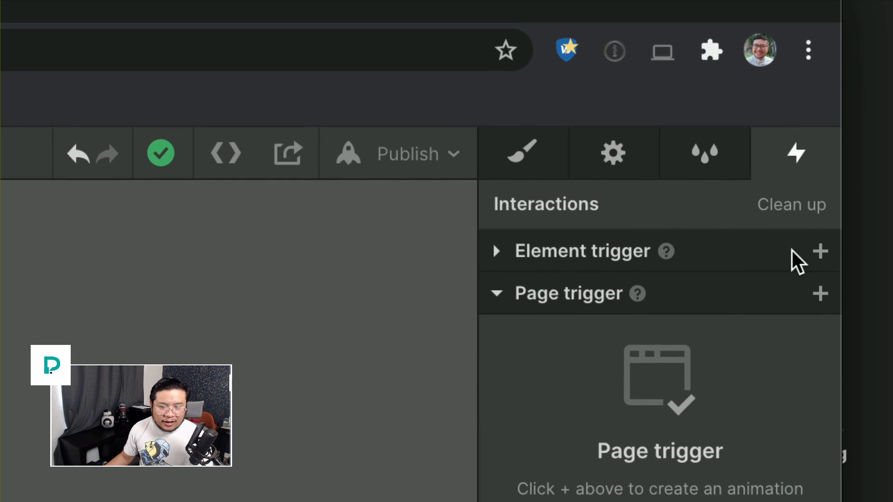
click(815, 326)
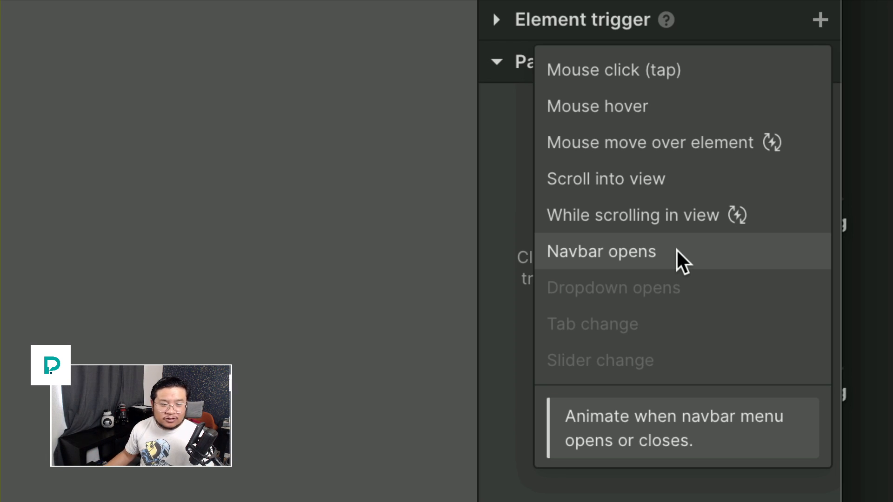
click(676, 249)
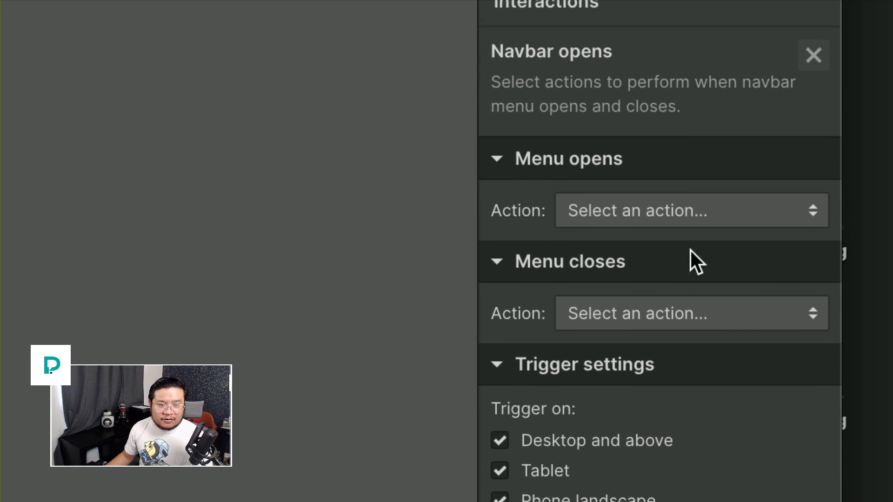
Set the menu-opens action to start an animation and create a new timed animation named "navbar open".
click(712, 219)
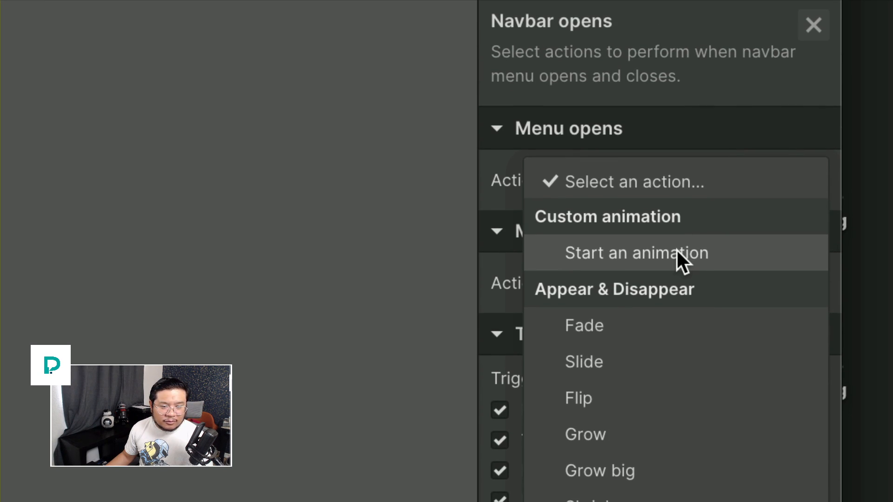
click(677, 251)
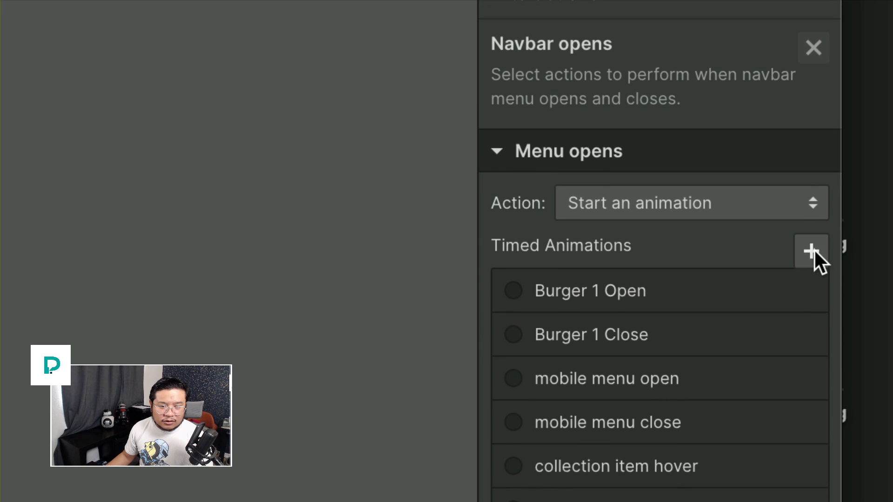
click(813, 251)
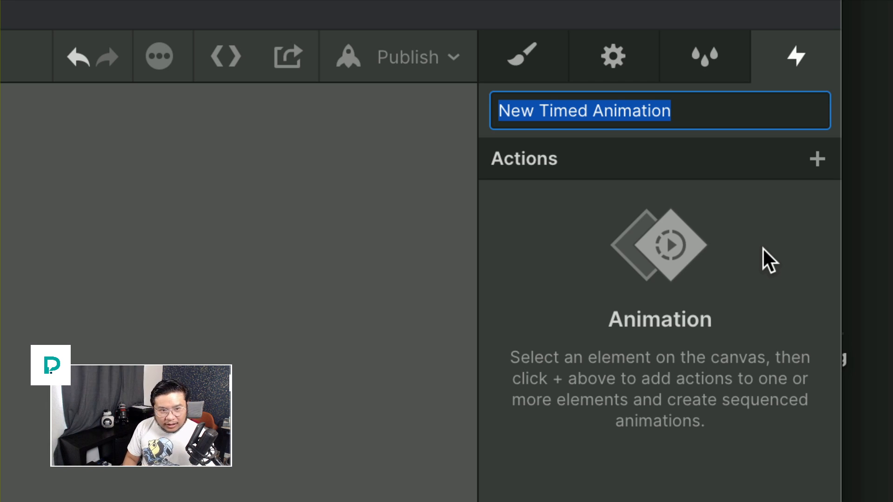
text(navbar open)
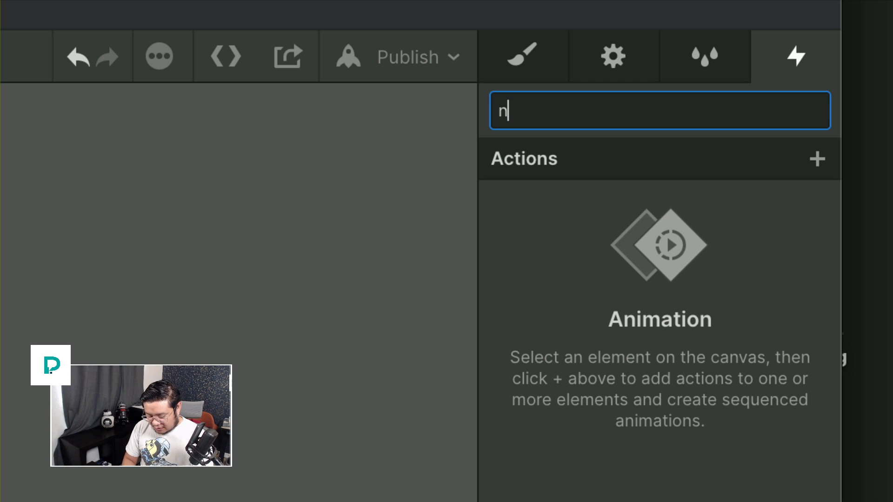
key(Return)
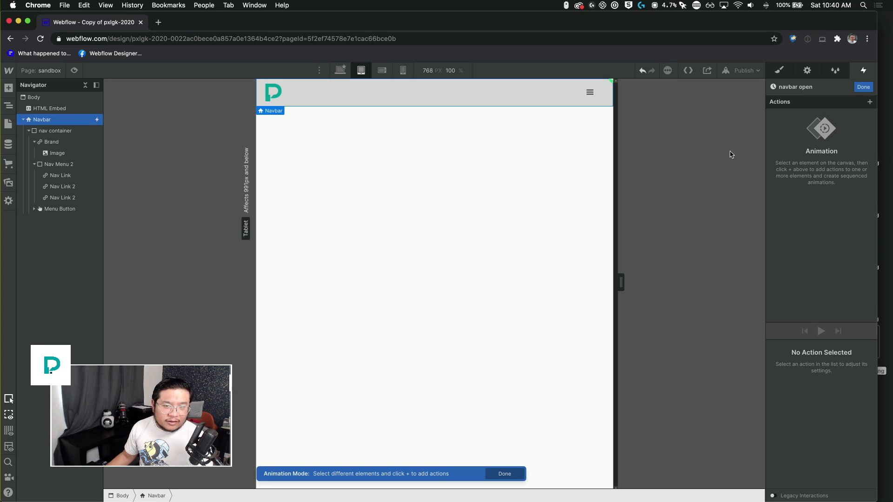
Add a Move action for the Nav Link 2 class with X at -30 px and set it as the initial state.
click(71, 188)
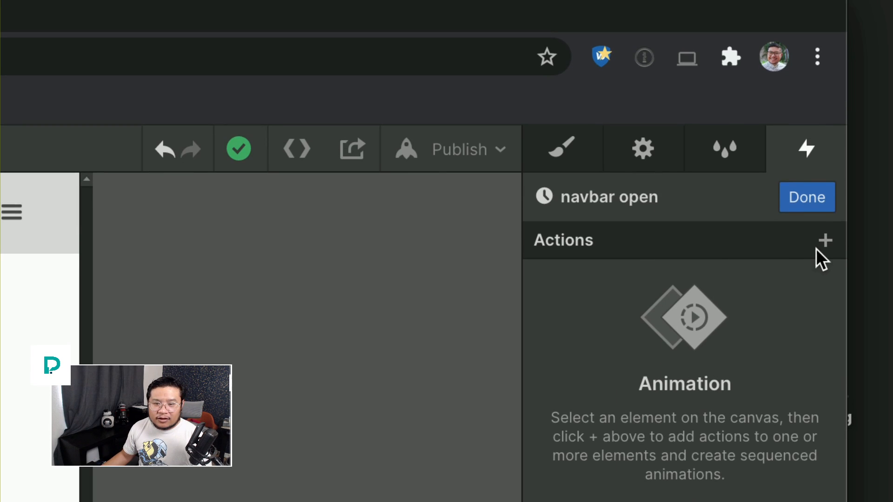
click(869, 101)
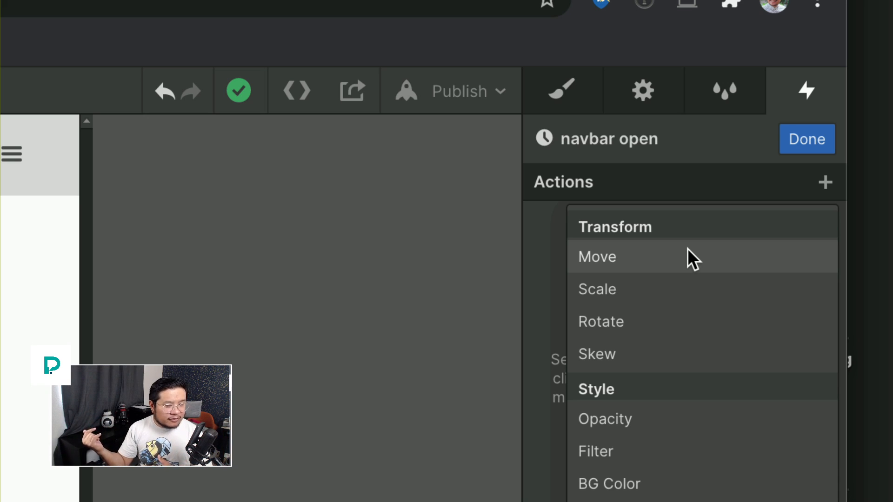
click(690, 257)
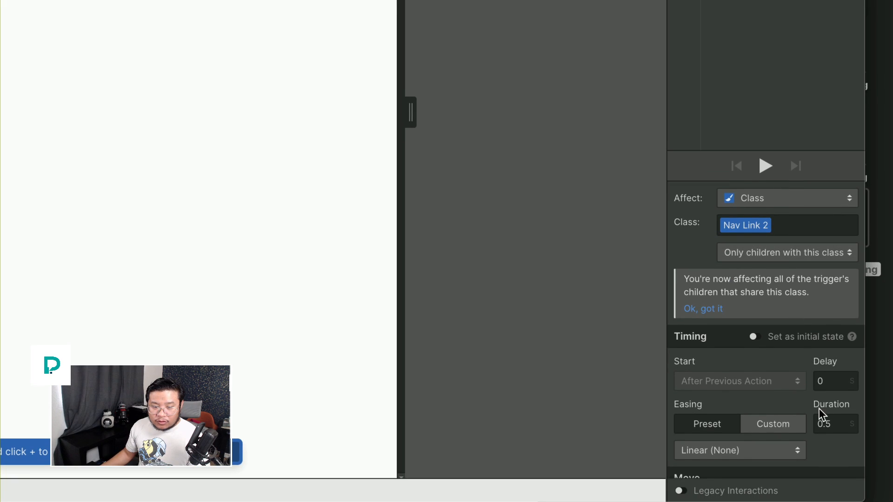
scroll(818, 419, down, 3)
click(820, 417)
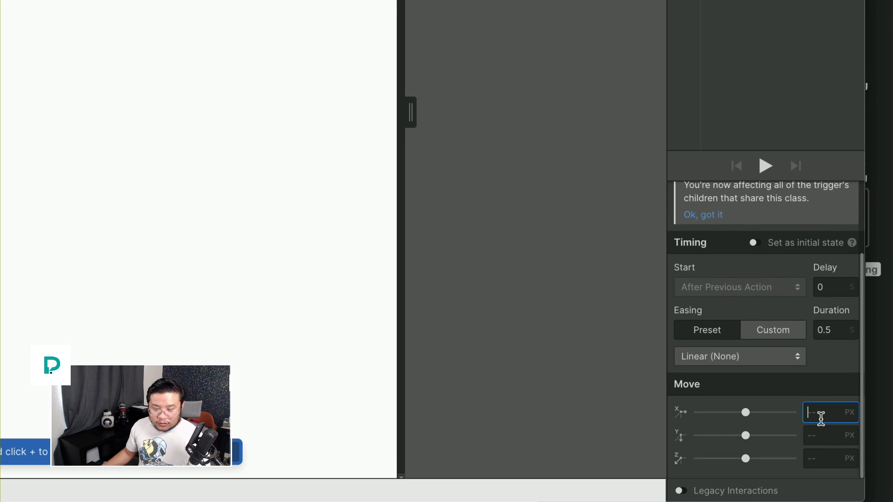
text(-30)
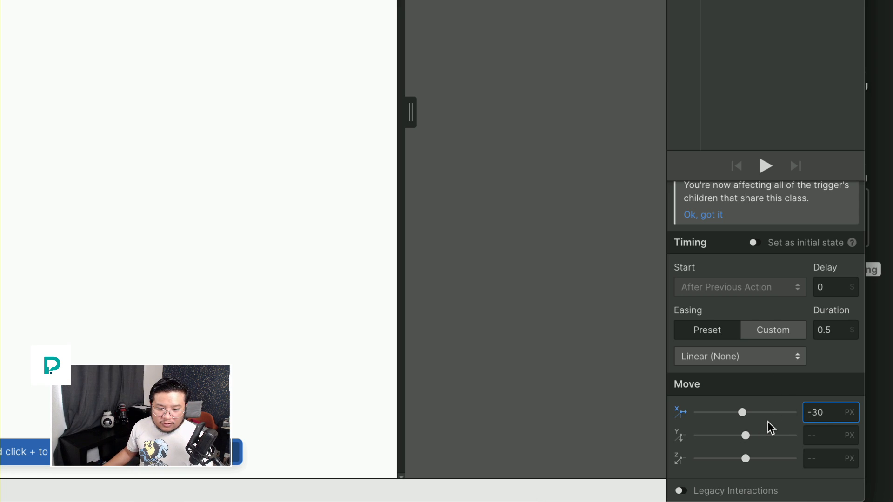
click(769, 245)
click(762, 371)
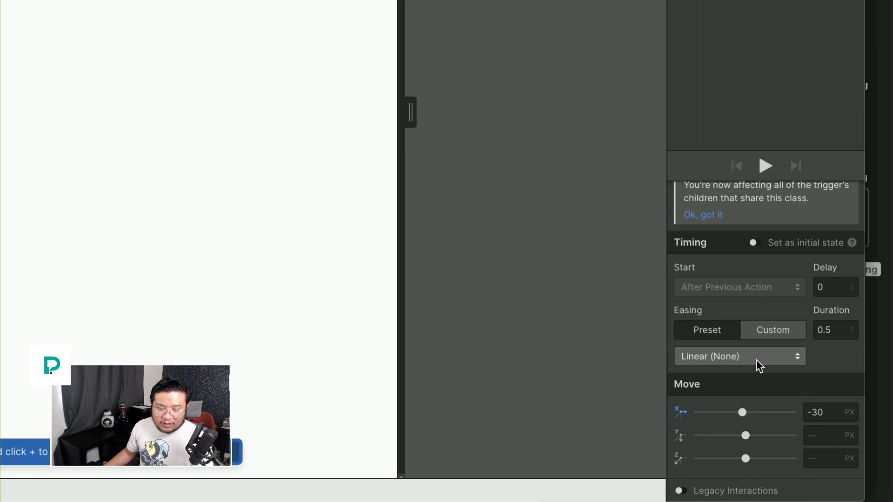
click(753, 243)
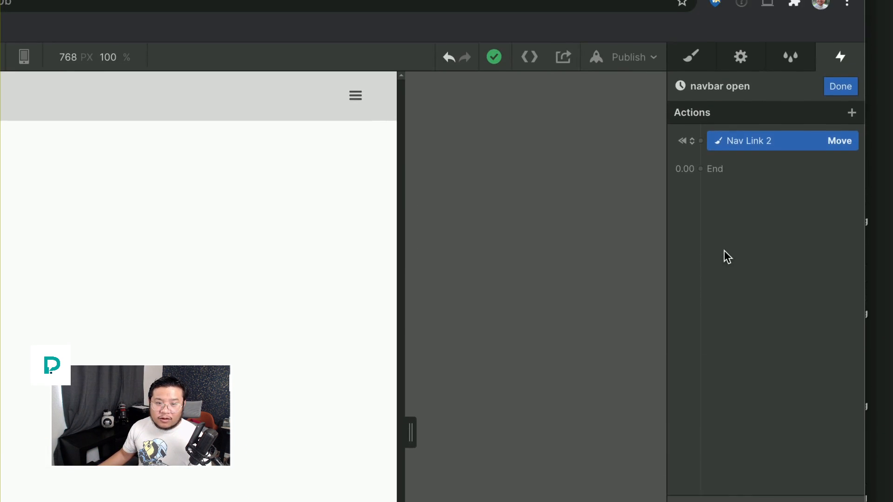
Add an Opacity action of 0% for the Nav Link 2 class alongside the initial-state Move action.
click(701, 140)
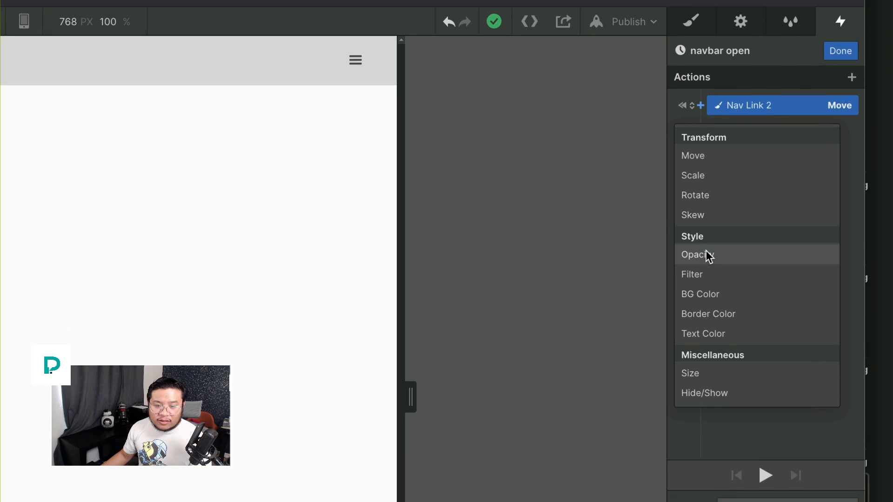
click(708, 337)
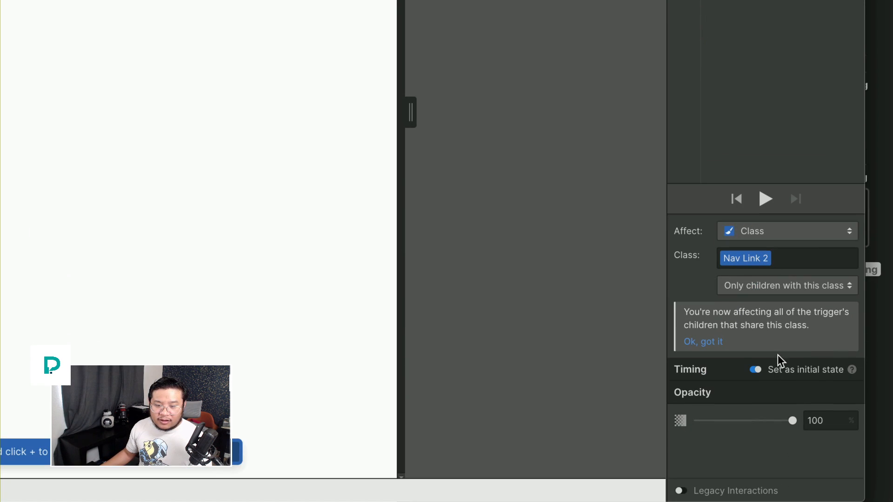
double_click(809, 420)
text(0)
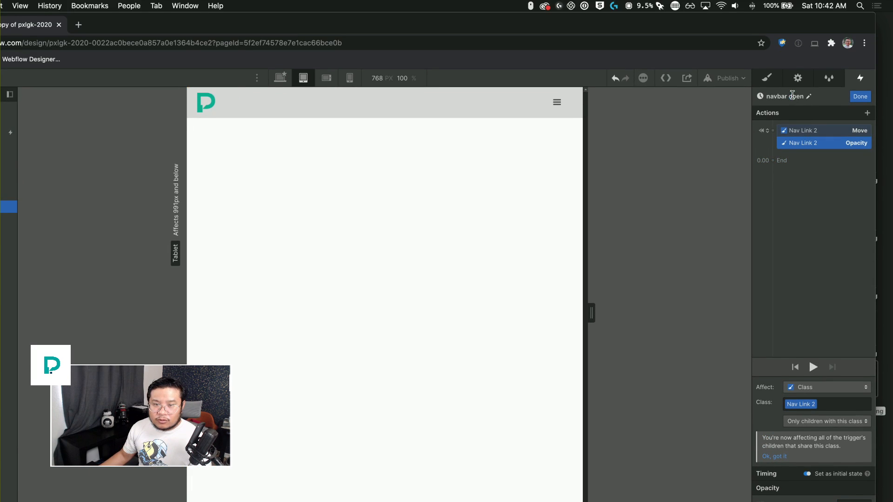
Rename the timed animation "navbar initial state" and finish editing it.
double_click(795, 96)
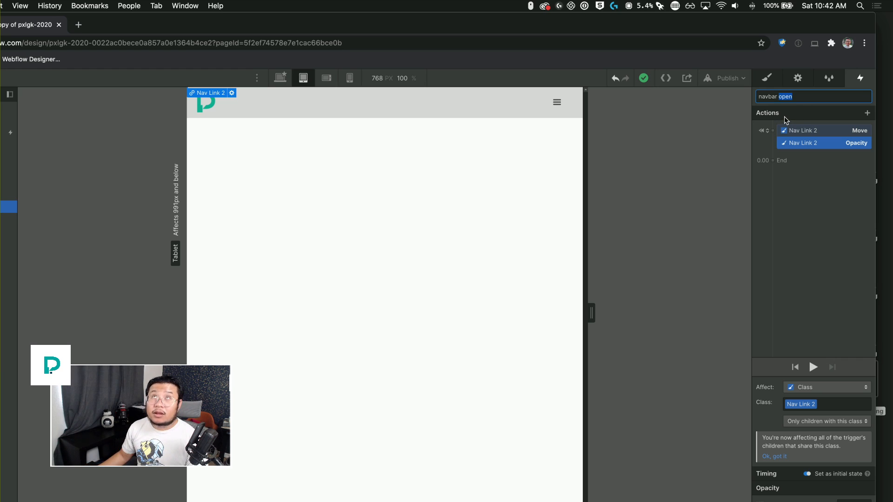
click(784, 117)
click(797, 98)
double_click(787, 96)
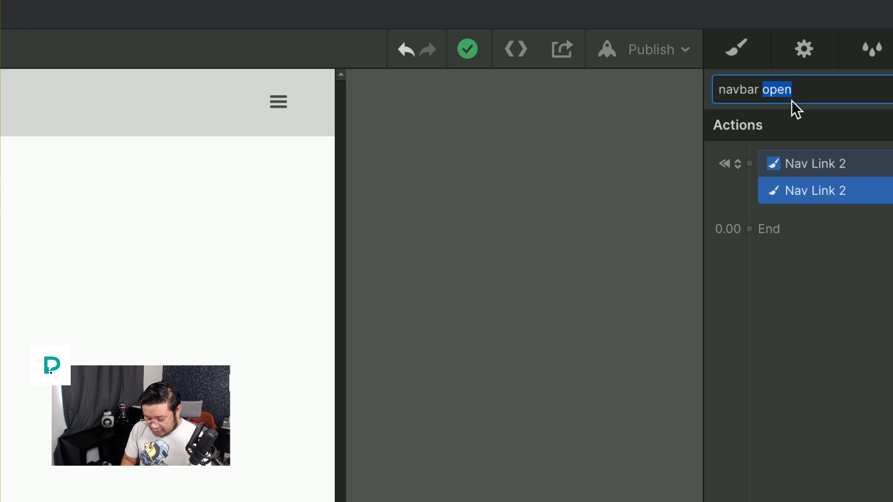
text(initial state)
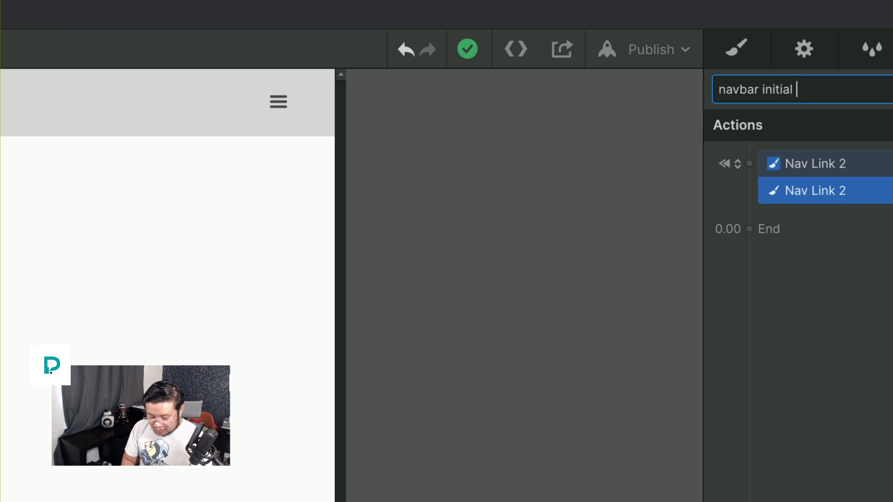
key(Return)
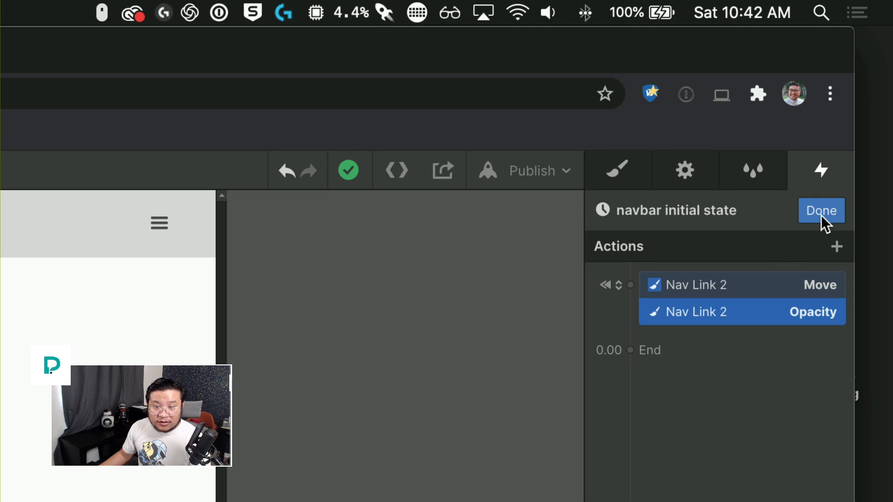
click(821, 215)
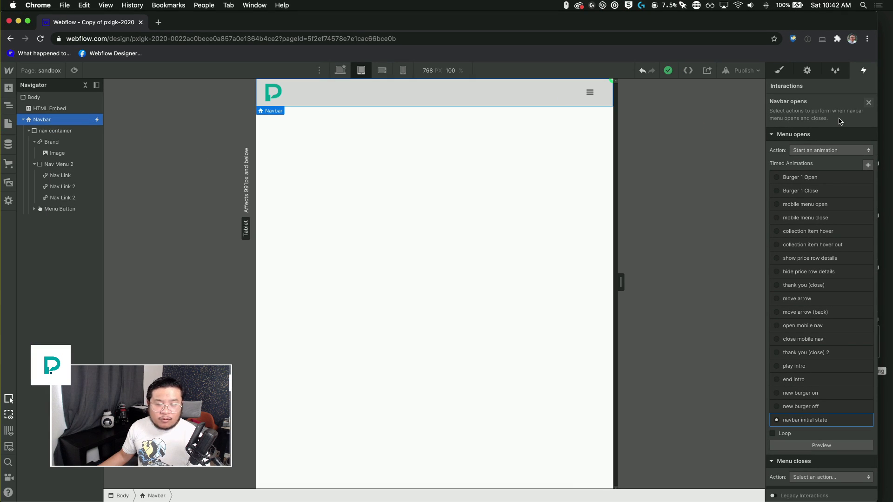
Add the combo class "1" to the first nav link in Nav Menu 2.
click(70, 177)
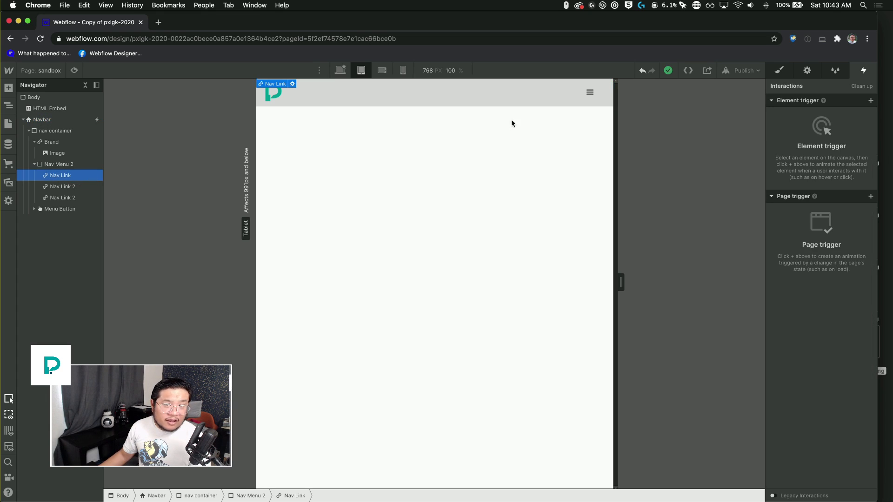
click(780, 72)
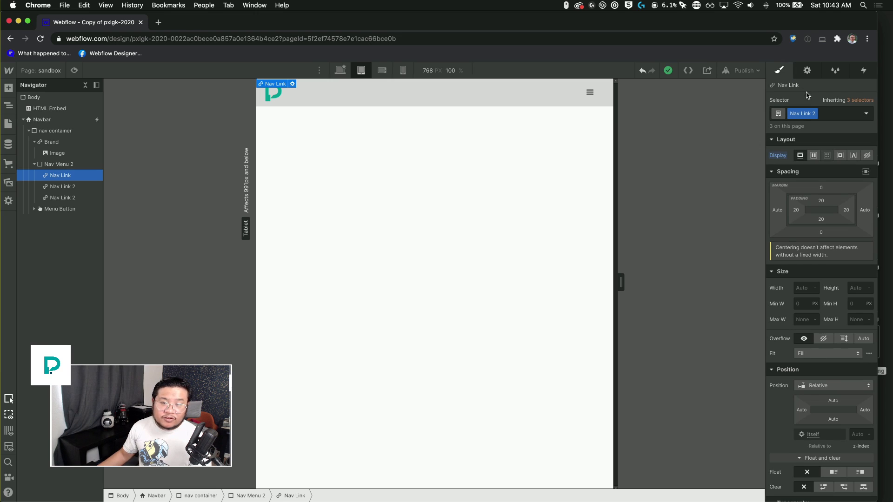
click(828, 114)
text(1)
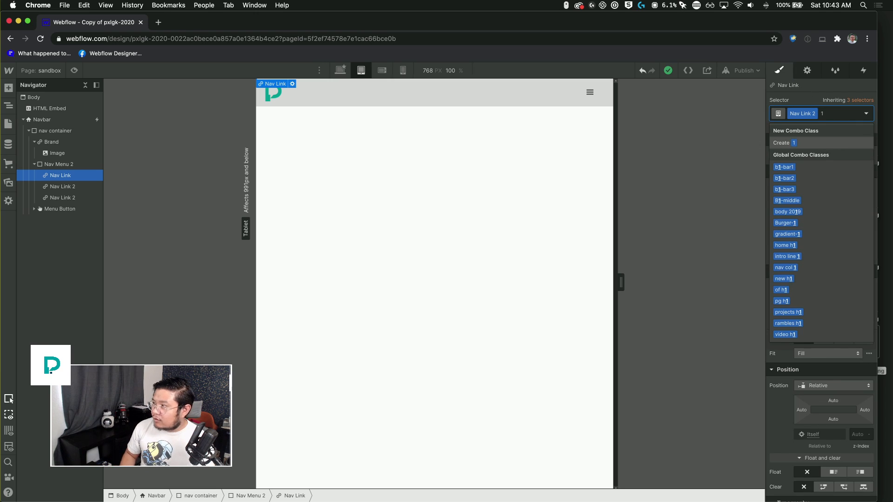
key(Return)
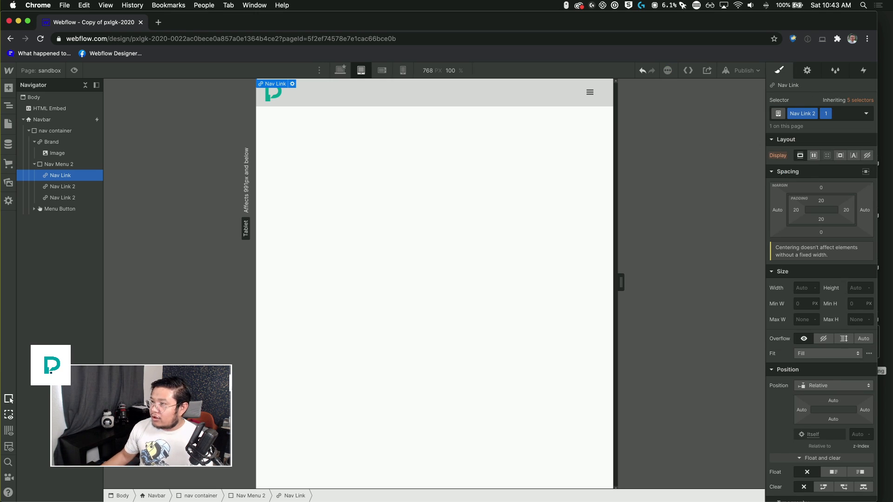
Add the combo class "2" to the second nav link and "3" to the third nav link.
click(59, 187)
click(837, 114)
text(2)
key(Return)
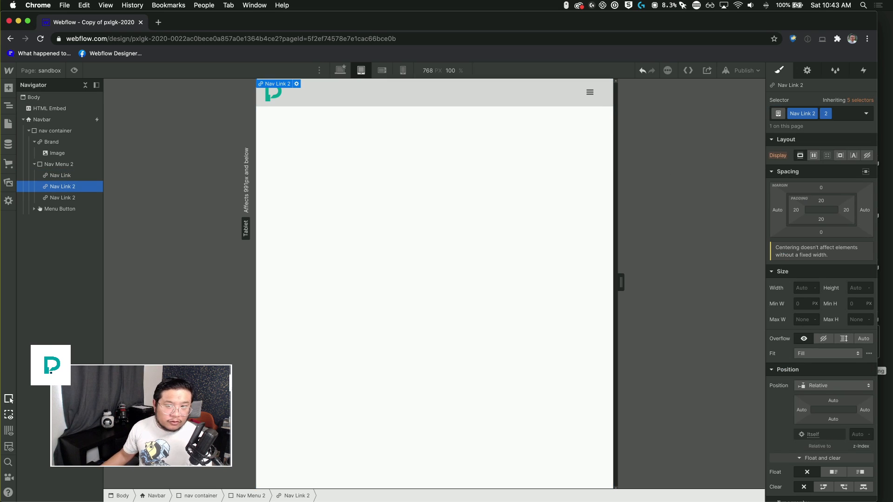
click(59, 198)
click(837, 114)
text(3)
key(Return)
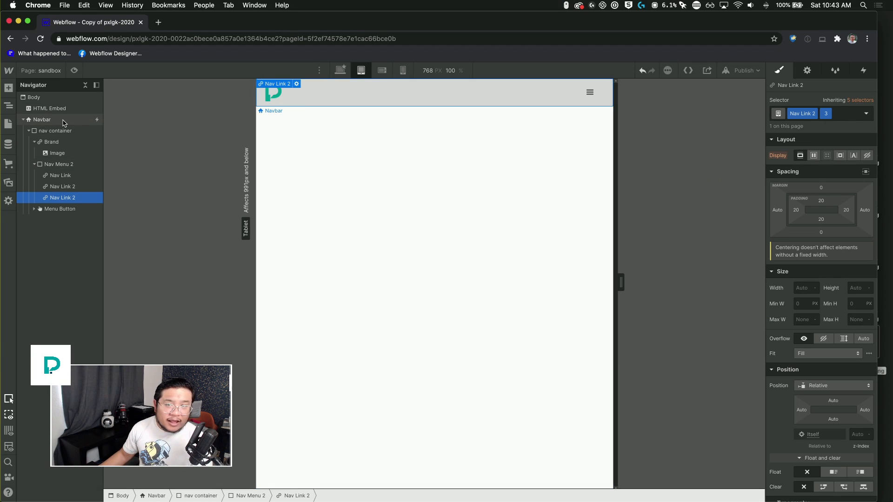
Add a second "Navbar opens" element trigger interaction to the Navbar element.
click(63, 120)
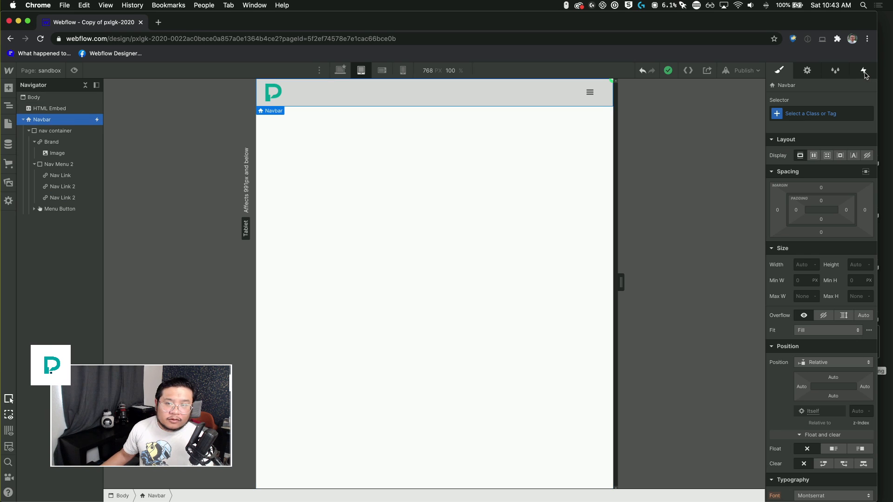
click(864, 71)
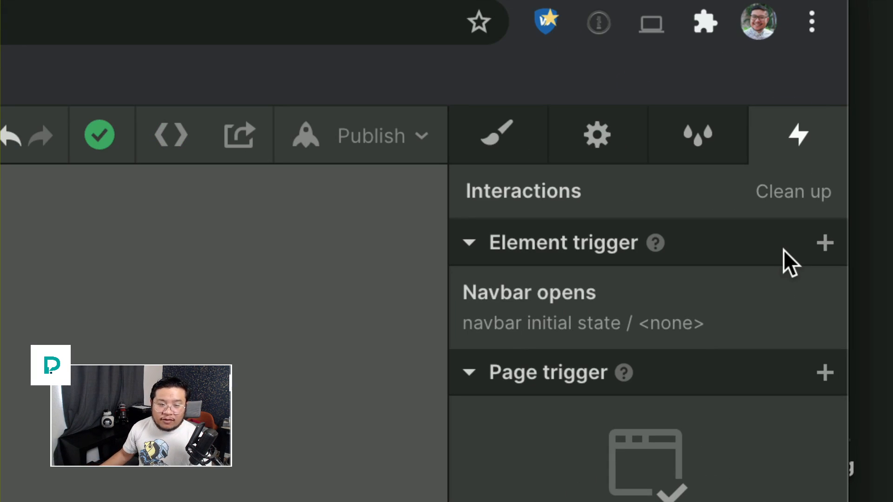
click(825, 243)
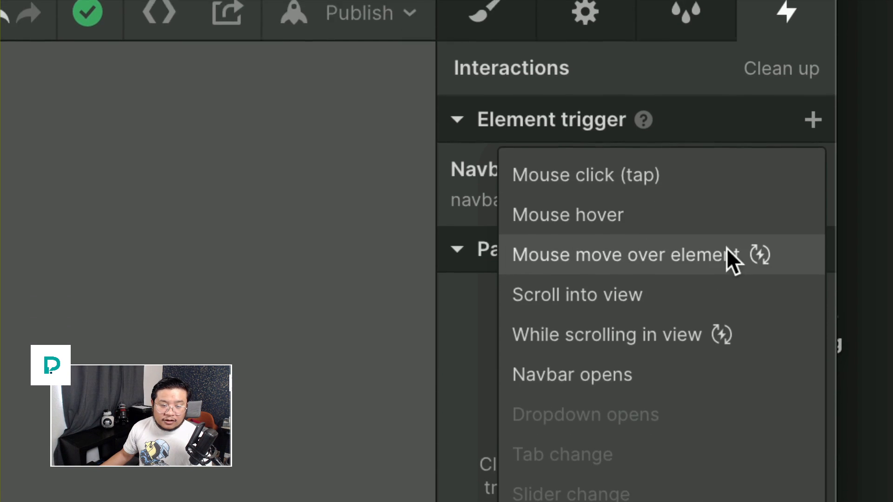
click(630, 375)
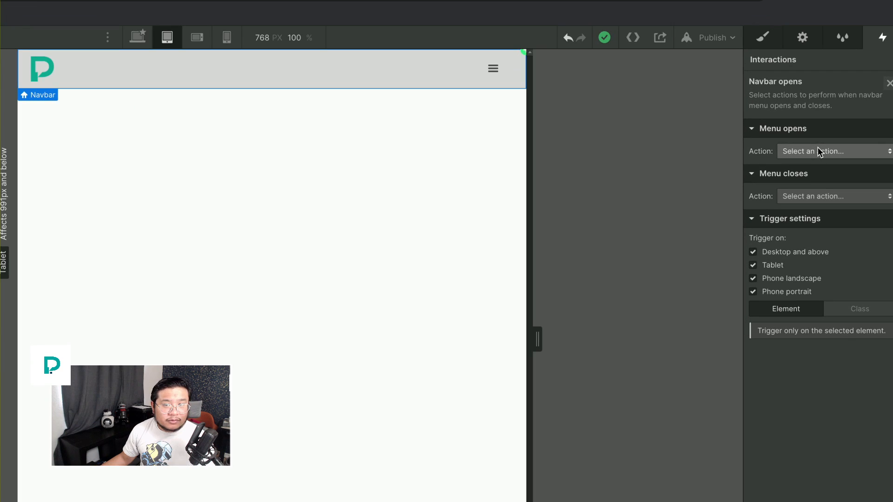
Set the second trigger's menu-opens action to start an animation and create a timed animation named "navbar opens".
click(819, 150)
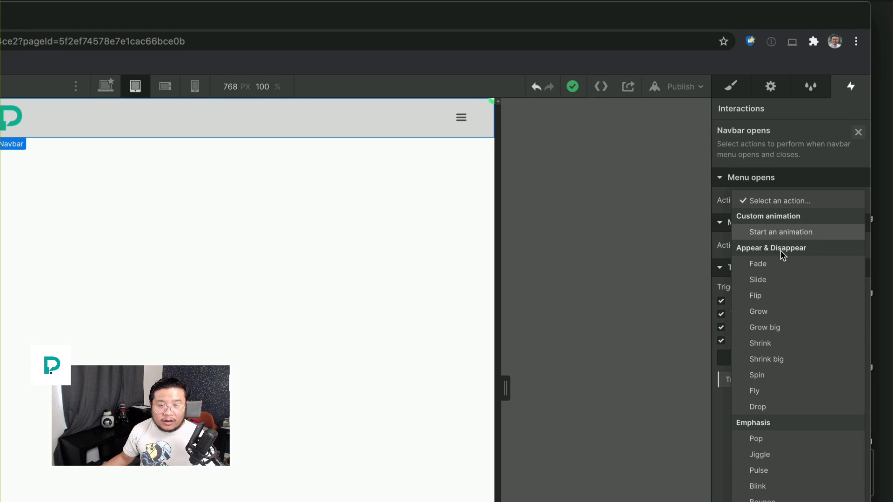
click(784, 233)
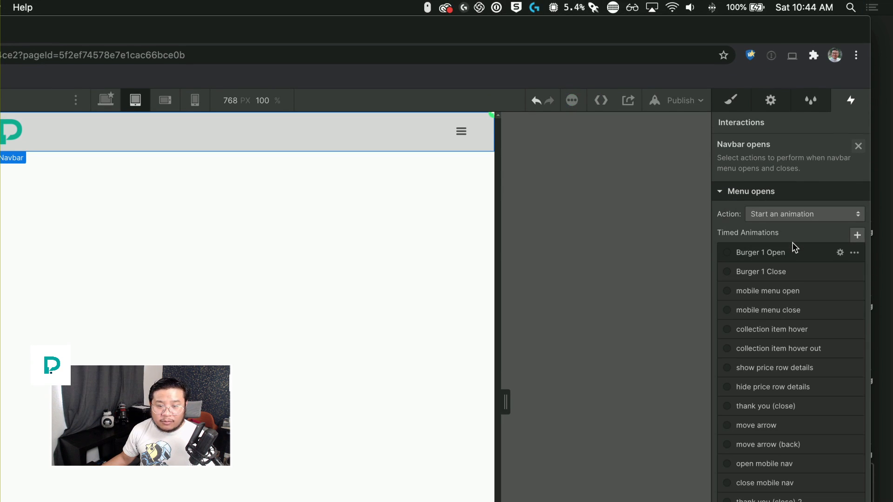
click(856, 235)
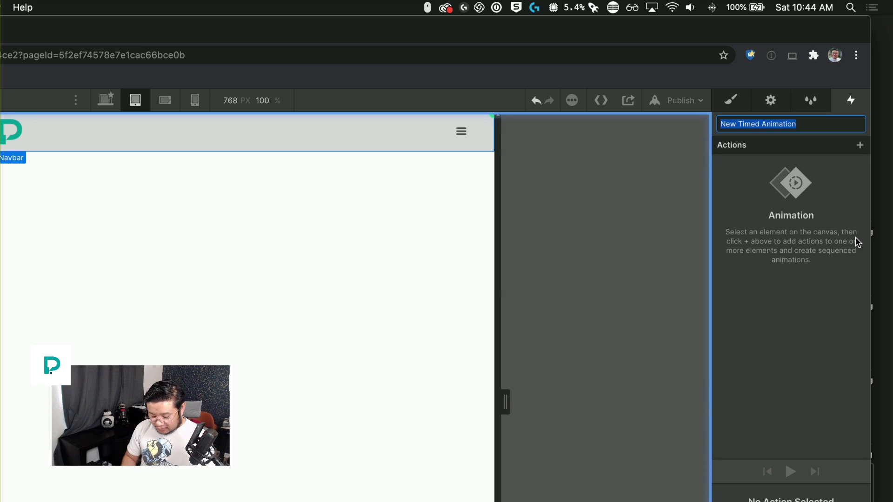
text(navbra)
key(BackSpace)
key(BackSpace)
key(BackSpace)
key(BackSpace)
key(BackSpace)
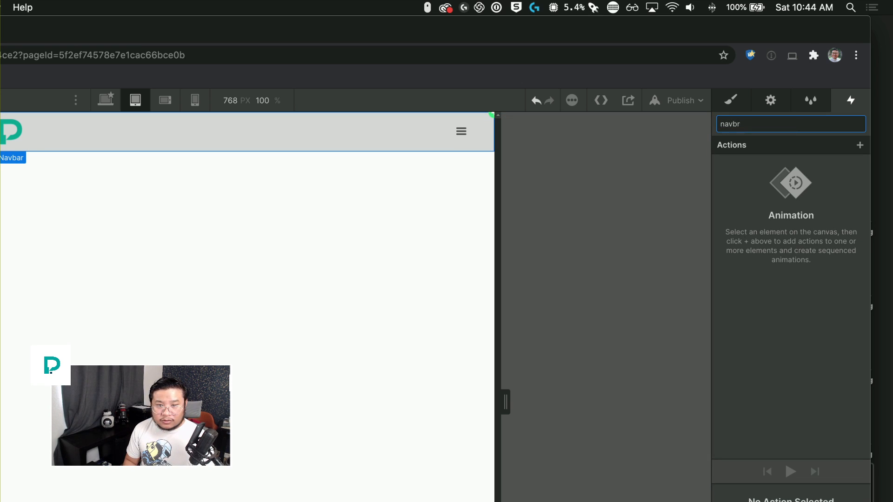
text(vbar opens)
key(Return)
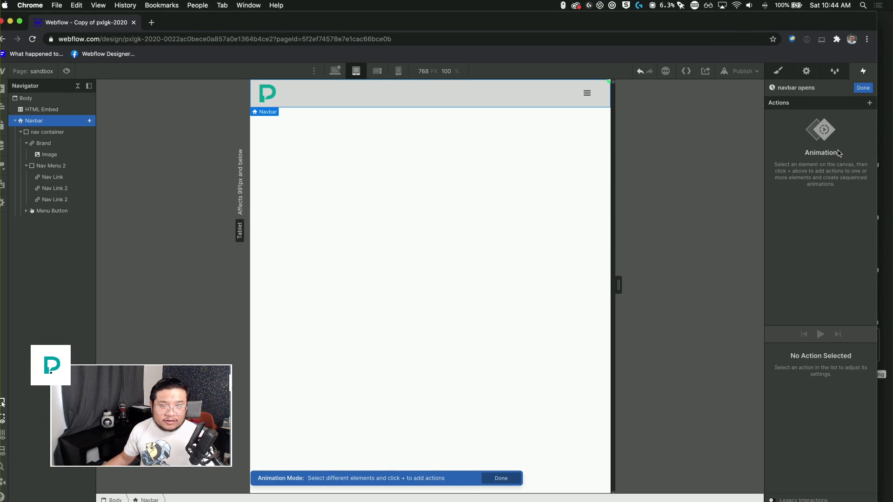
Add a Move action for the first nav link with X at 0 px and Out Quart easing.
click(73, 180)
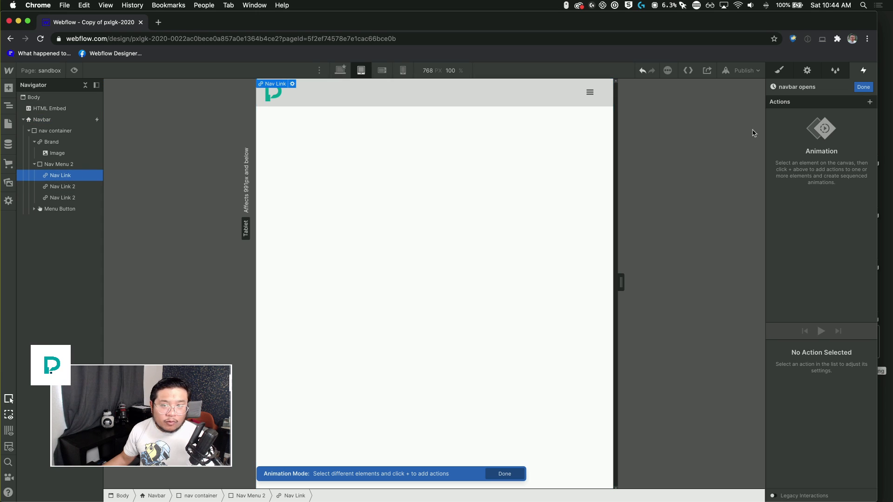
click(870, 102)
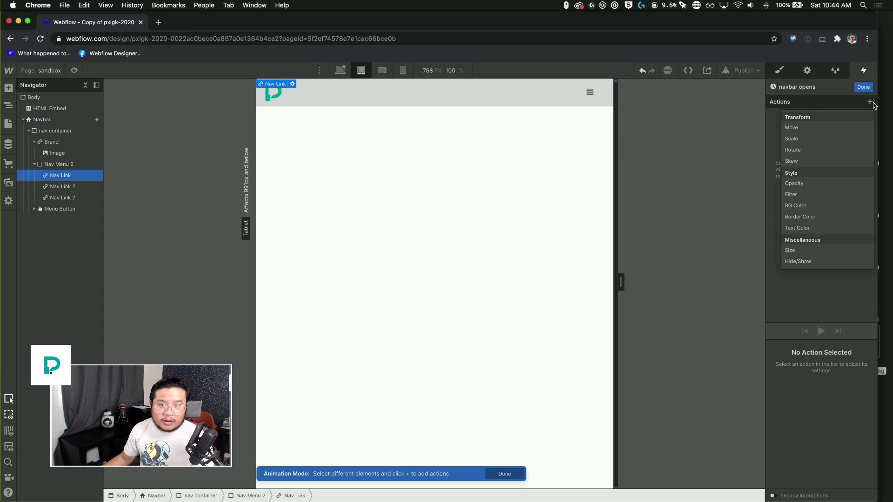
click(813, 128)
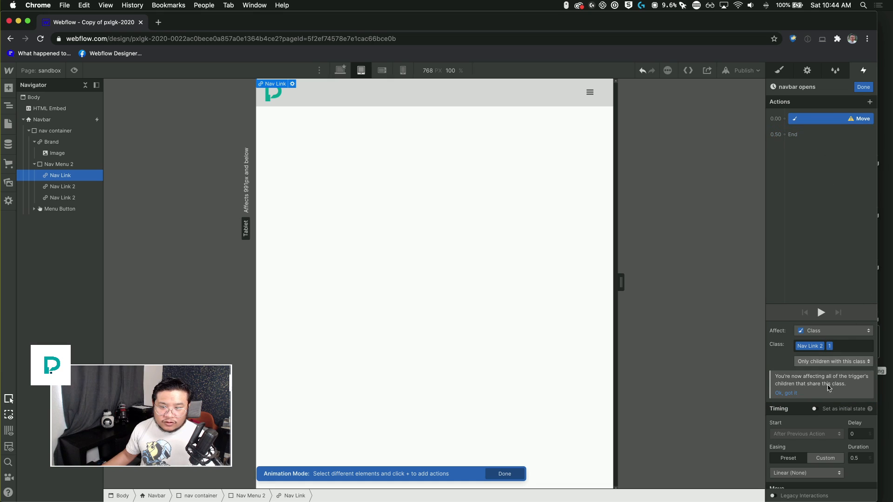
scroll(823, 441, down, 3)
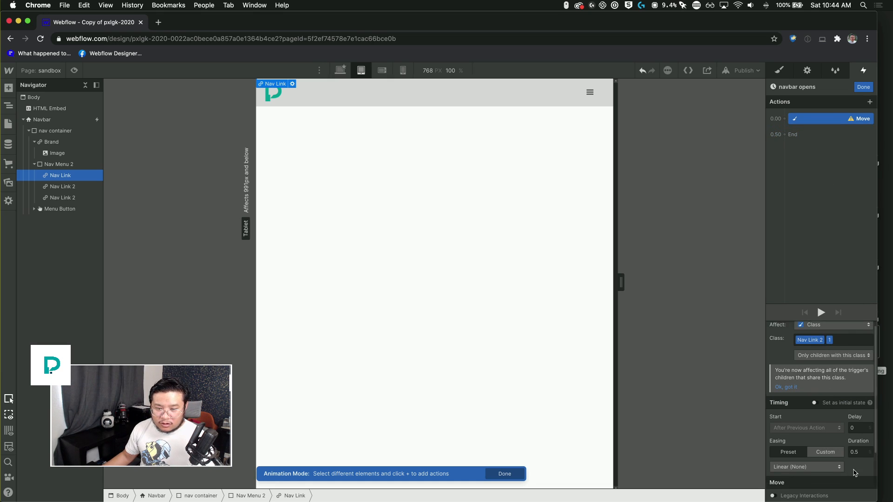
click(852, 450)
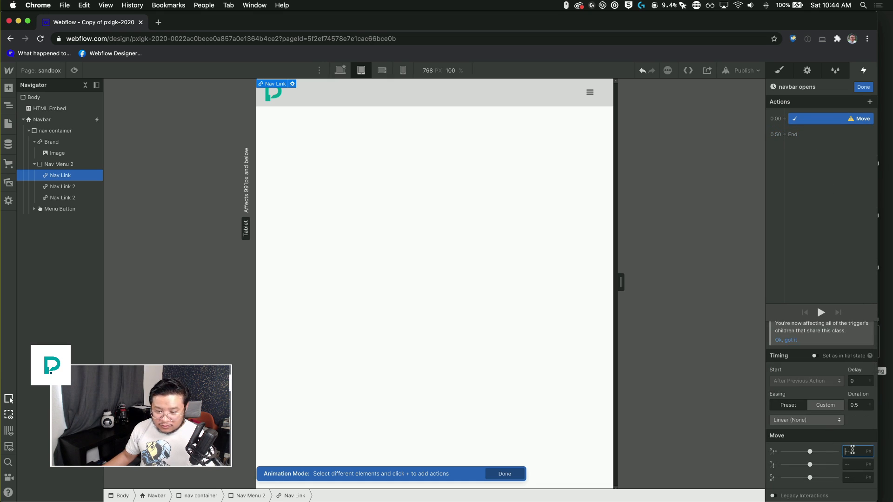
text(0)
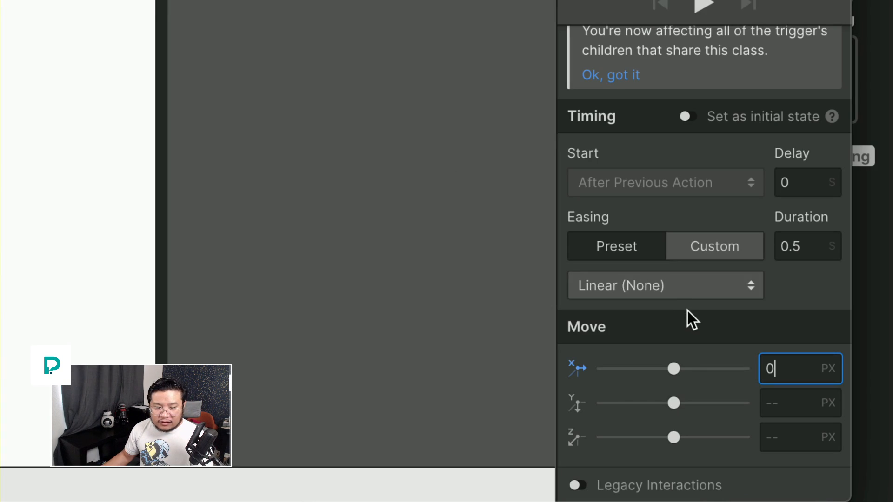
click(691, 287)
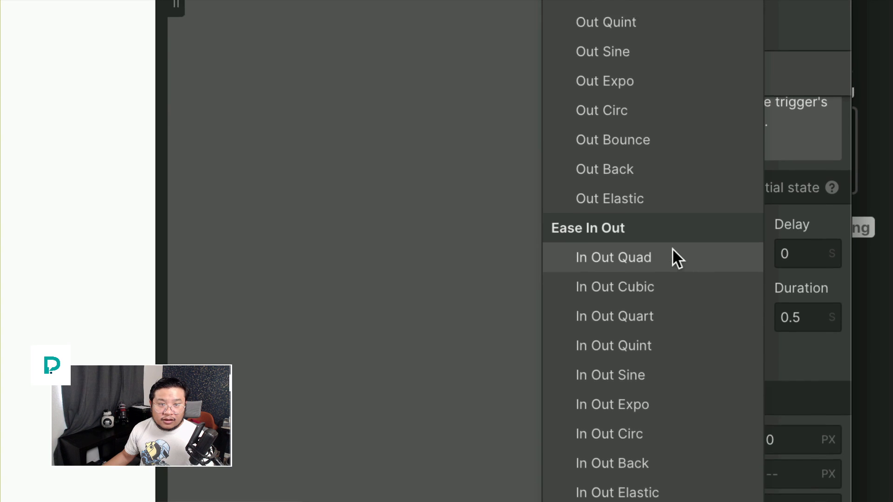
click(651, 172)
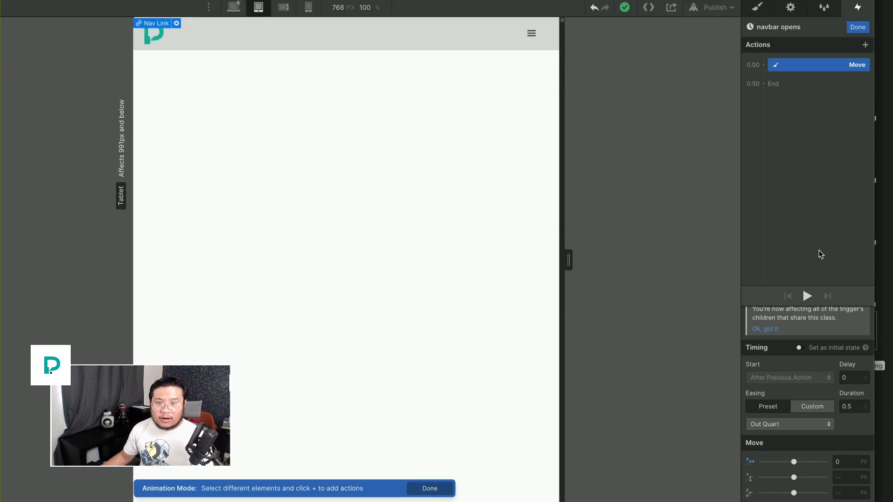
Add an Opacity action alongside the first nav link's Move, with Out Quart easing and 100% opacity.
click(763, 141)
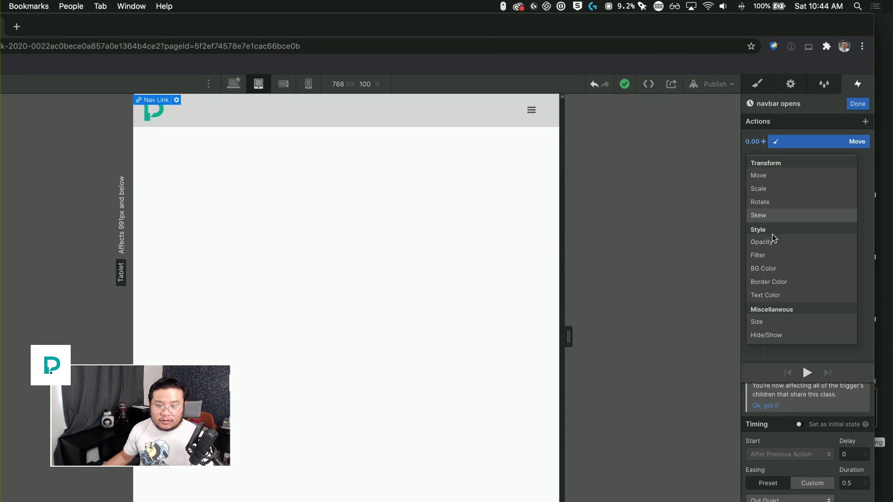
click(762, 242)
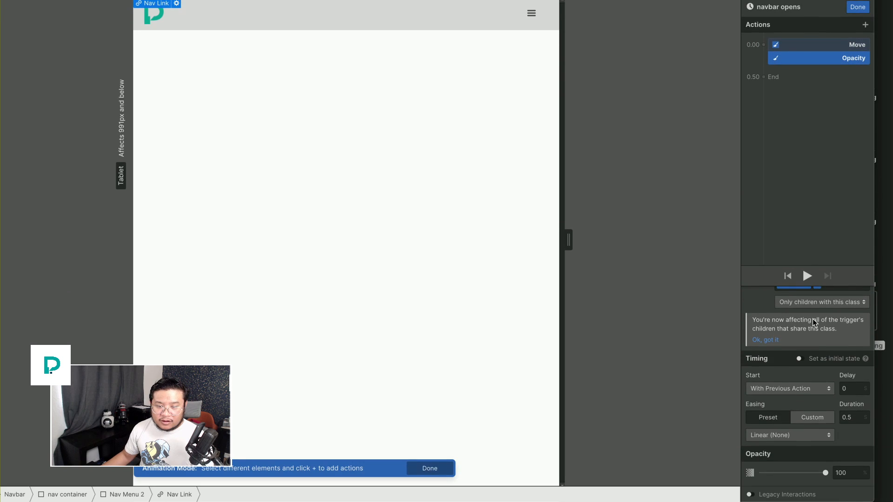
click(790, 435)
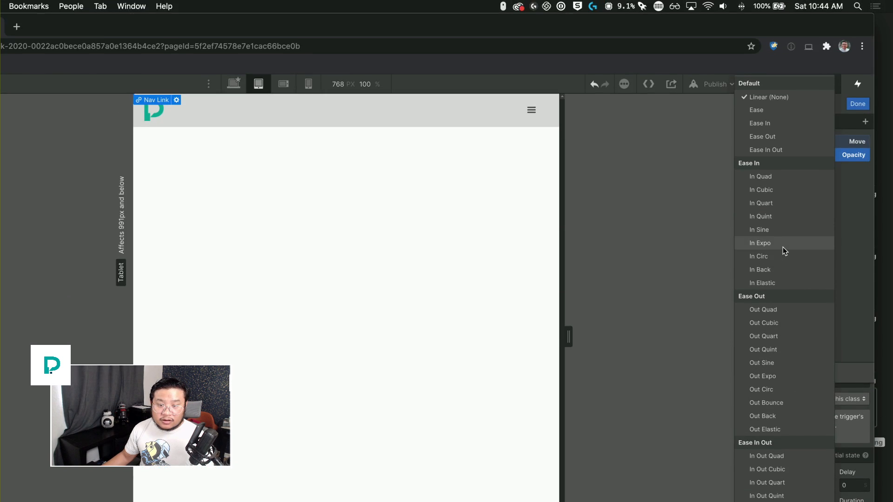
click(779, 253)
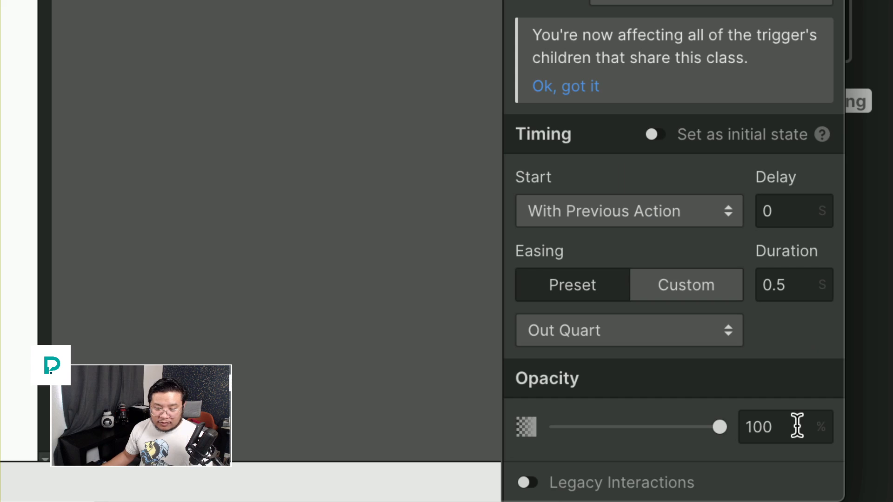
click(855, 488)
key(BackSpace)
text(100)
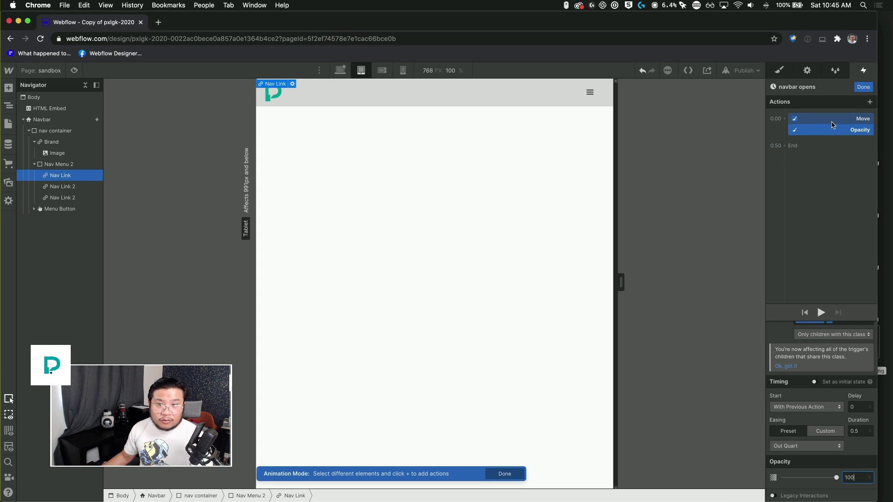
Duplicate the first link's Move and Opacity actions together and make the copies start at the same time as the originals.
click(832, 156)
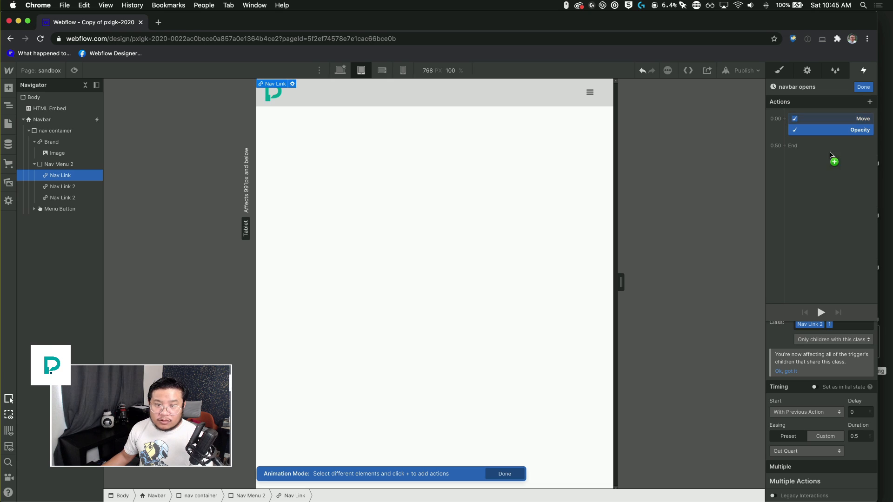
click(827, 126)
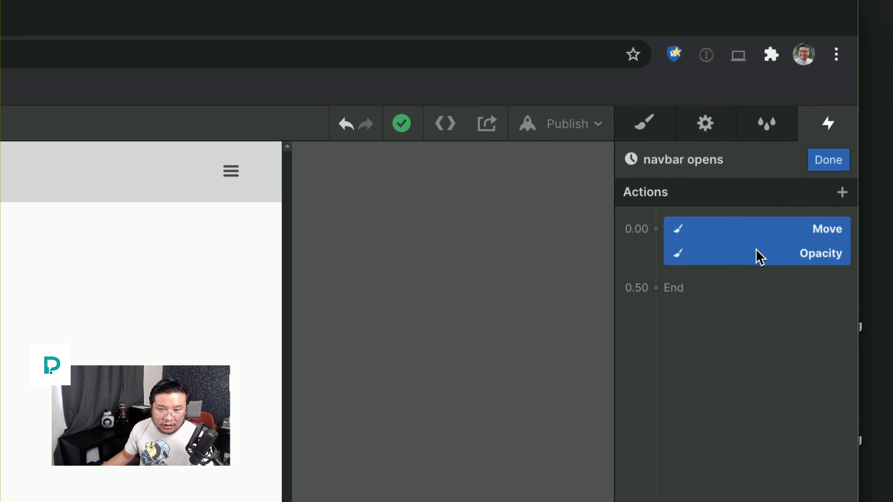
right_click(756, 253)
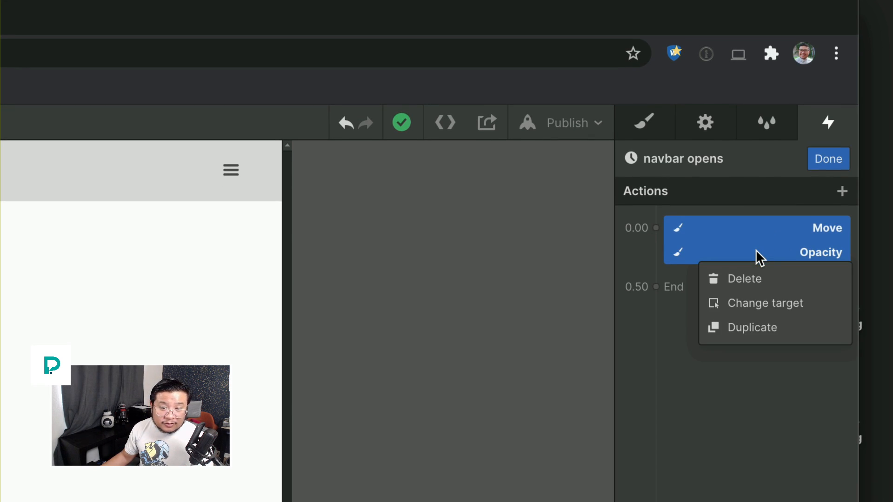
click(748, 328)
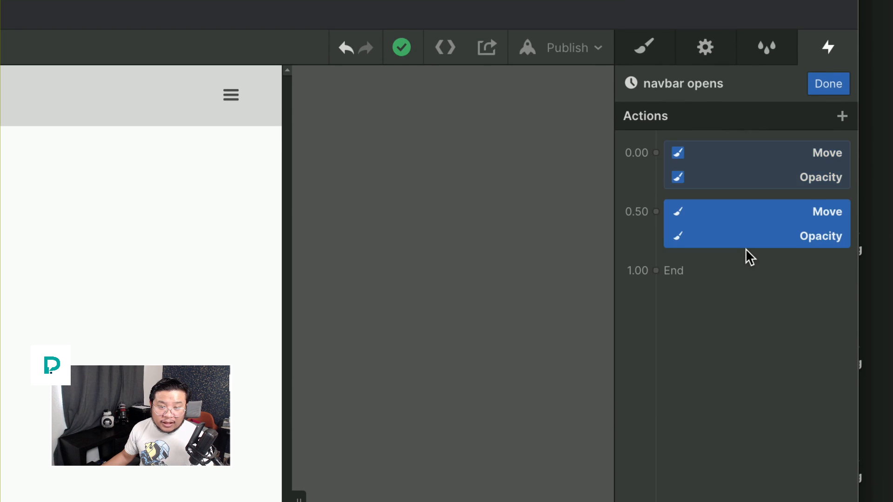
drag(746, 248, 731, 205)
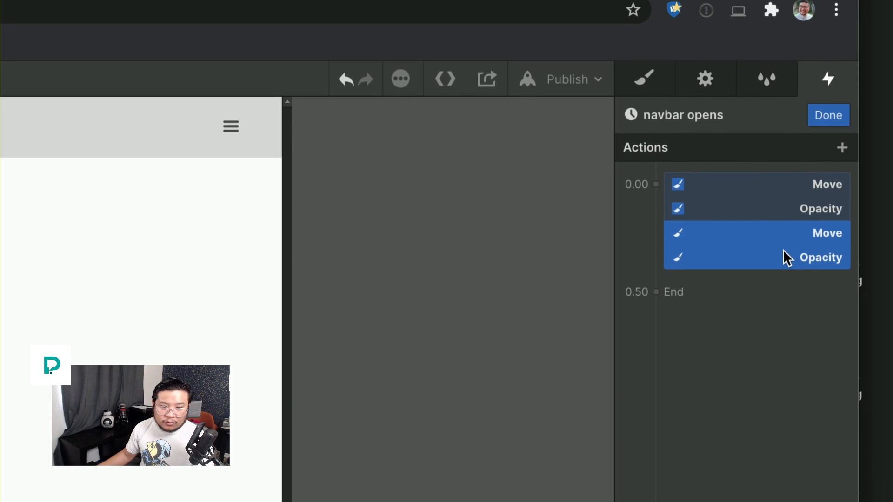
drag(783, 304, 780, 327)
drag(781, 251, 754, 216)
Retarget the copied Move and Opacity actions to the second nav link and set their delay to 0.2 s.
right_click(754, 216)
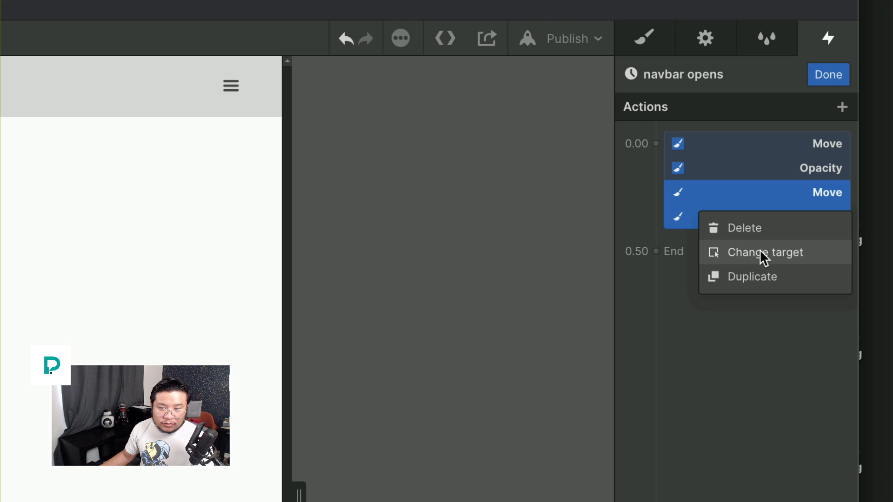
click(759, 251)
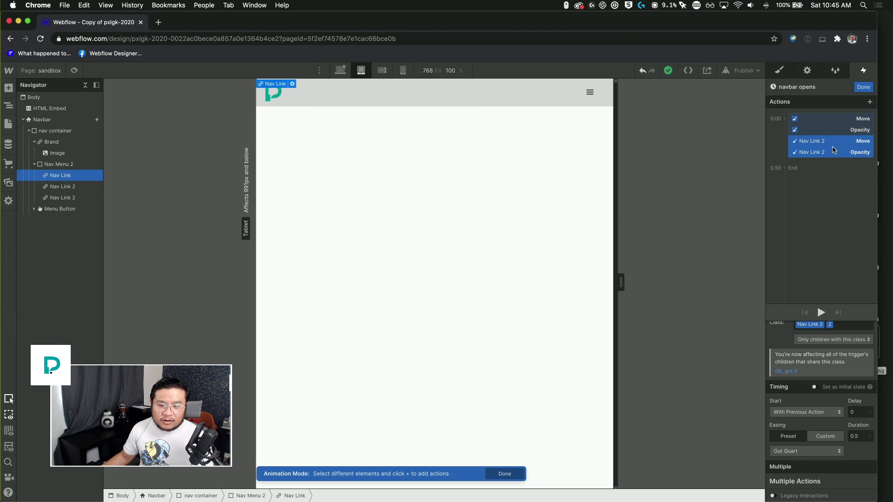
scroll(860, 348, up, 1)
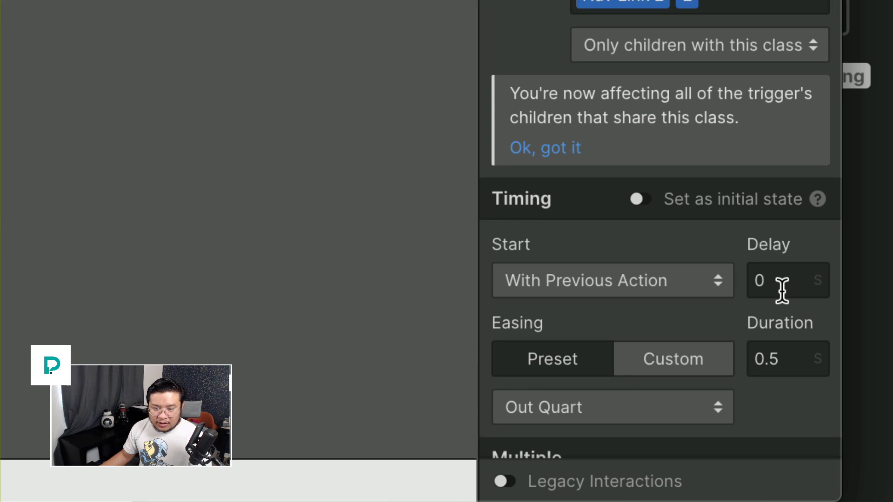
click(839, 403)
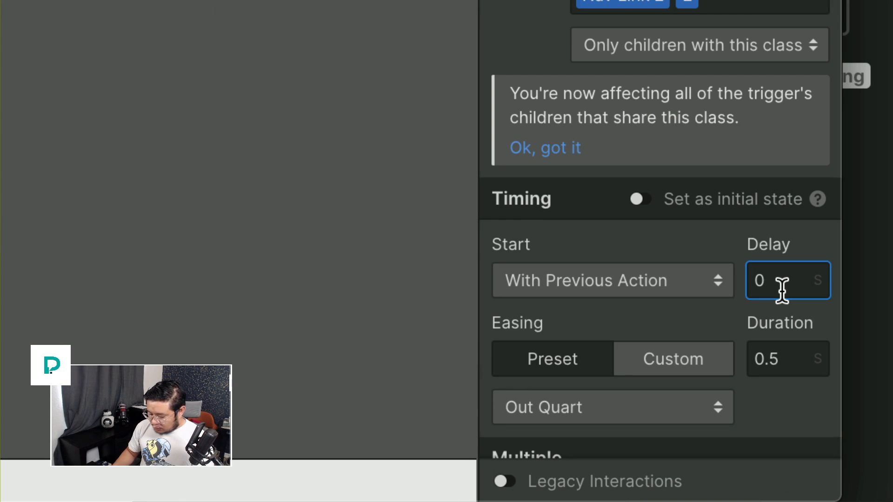
text(.2)
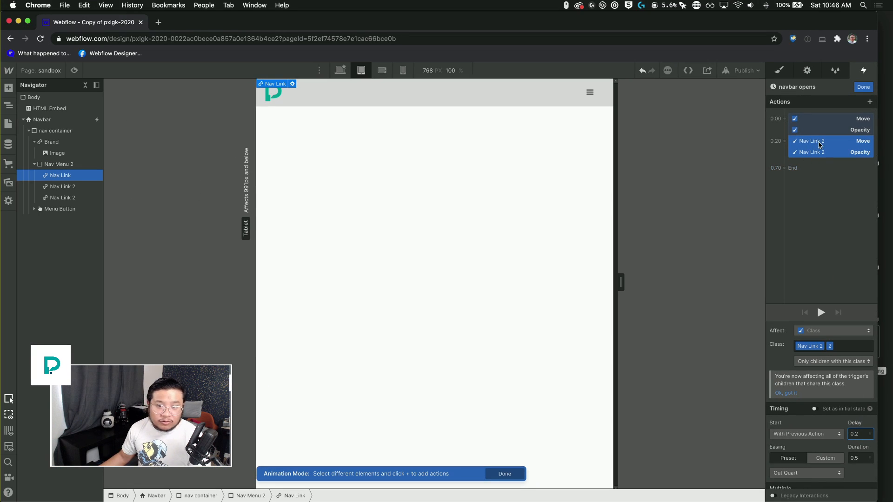
Duplicate the second link's Move and Opacity actions for the third nav link, starting with the previous action after a 0.4 s delay.
right_click(826, 155)
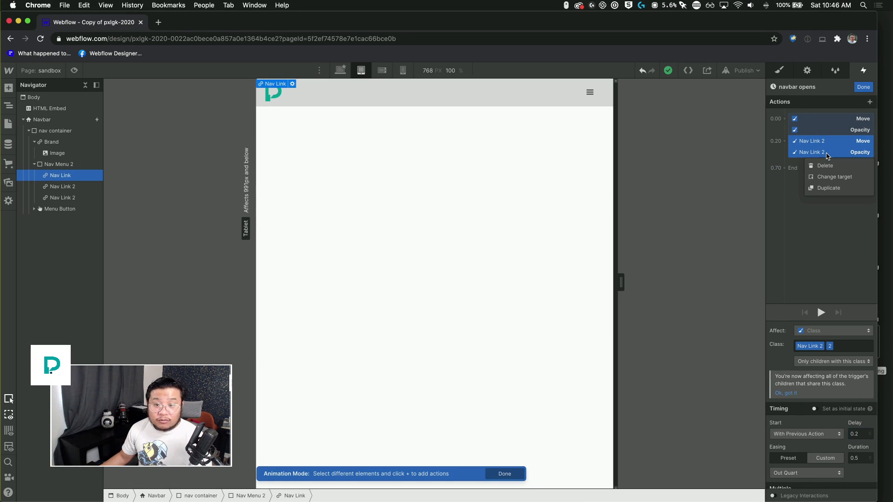
click(847, 192)
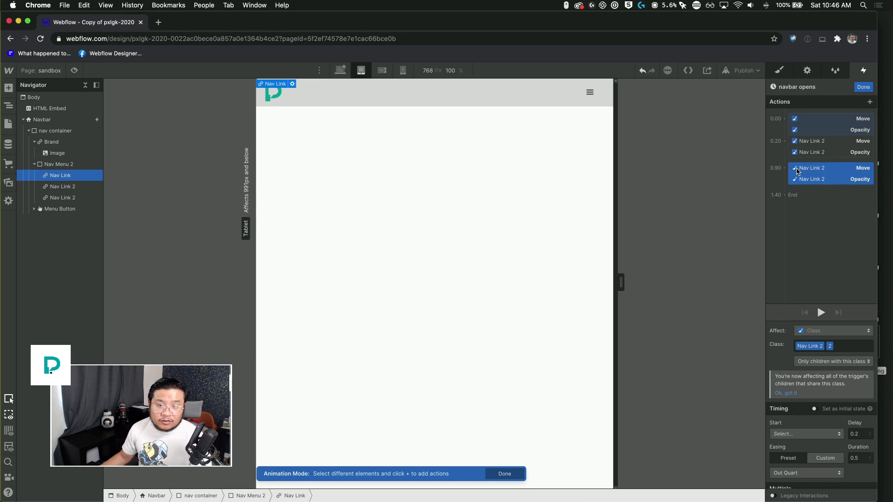
right_click(821, 163)
click(832, 189)
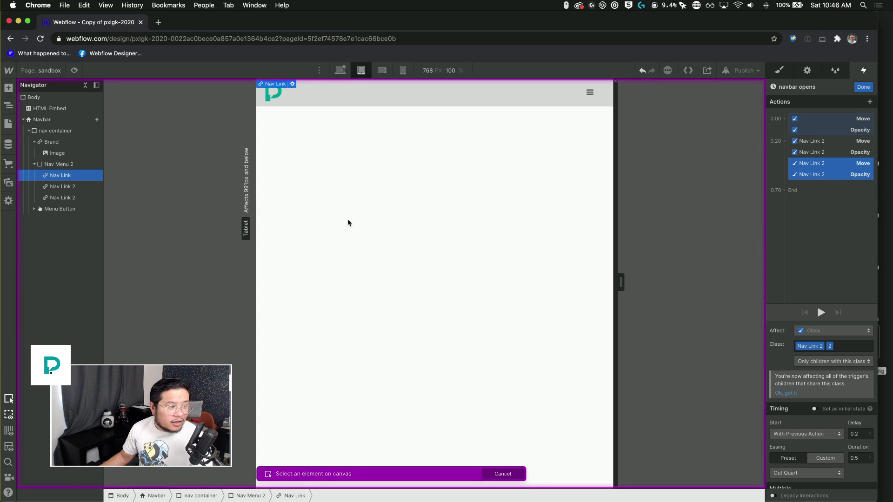
click(71, 197)
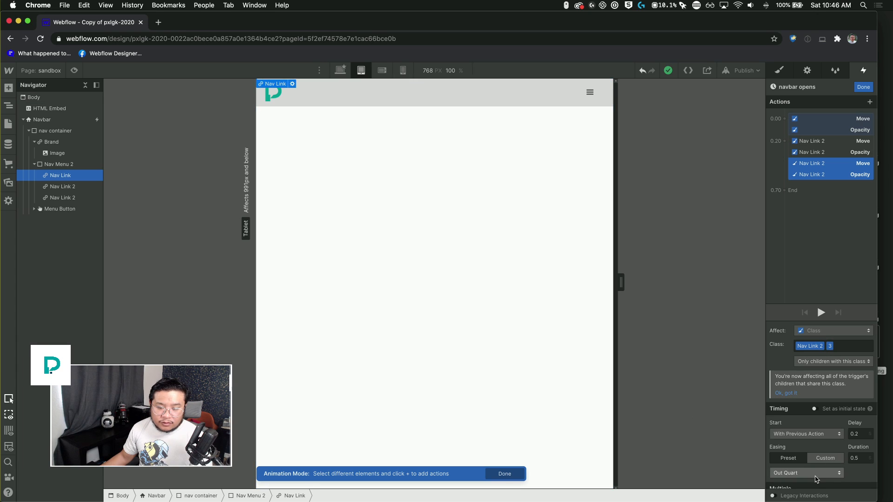
key(BackSpace)
text(4)
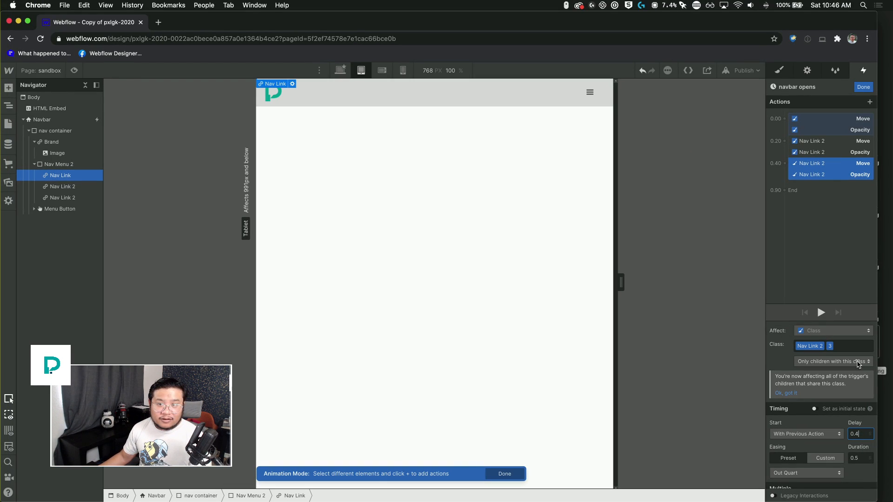
Finish the "navbar opens" animation and set the menu-closes action to start a new timed animation named "navbar closes".
click(863, 87)
scroll(825, 362, down, 3)
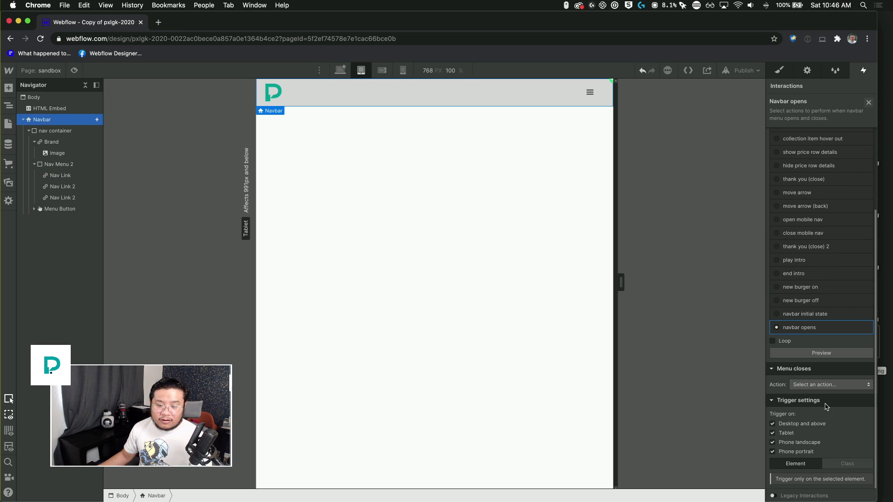
click(823, 385)
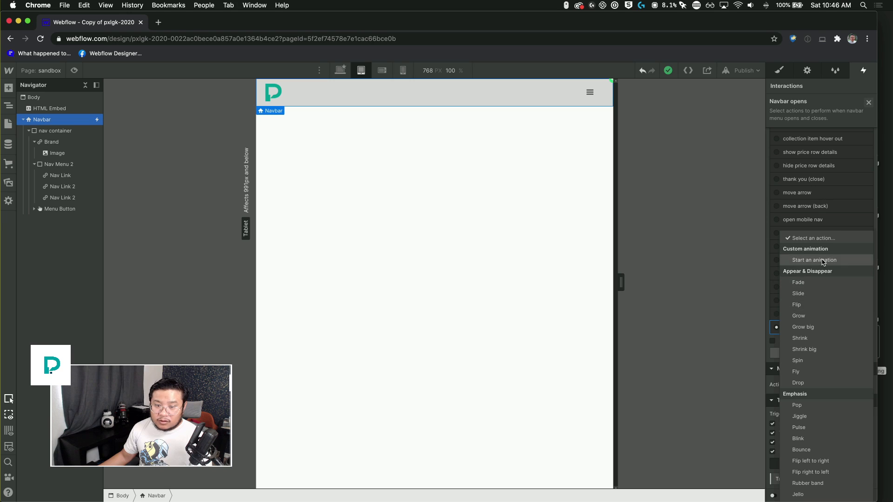
click(825, 262)
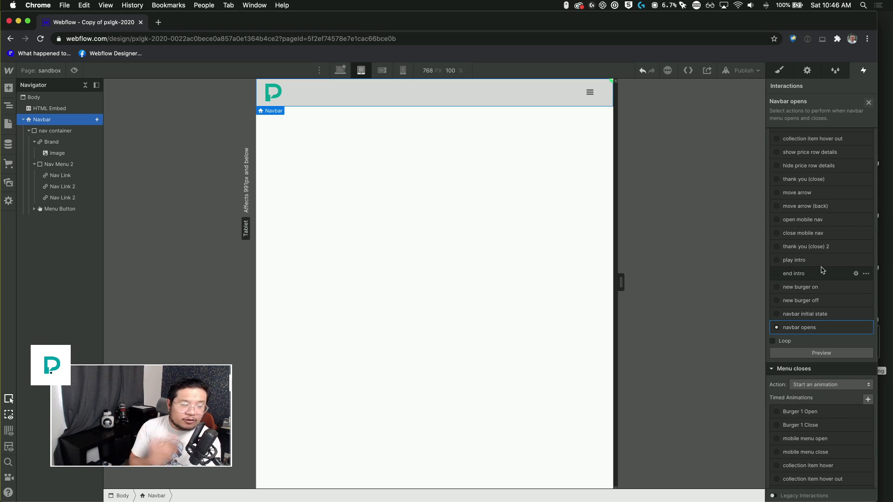
click(868, 399)
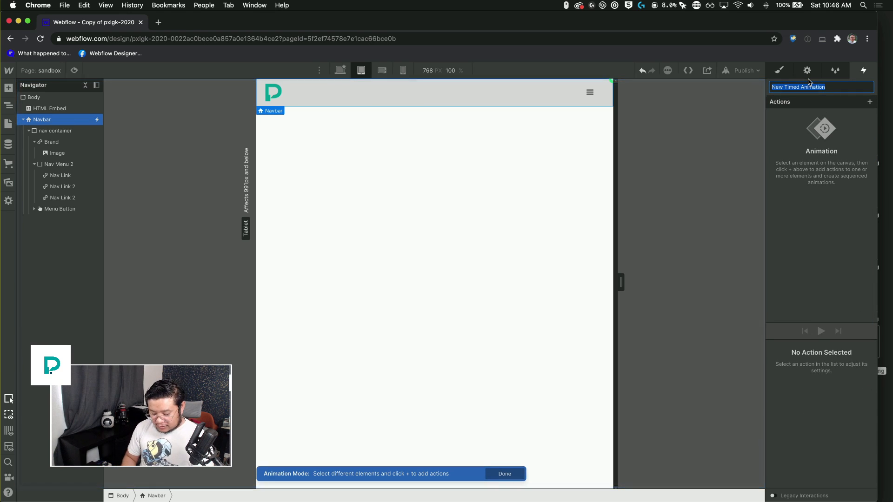
text(navbar)
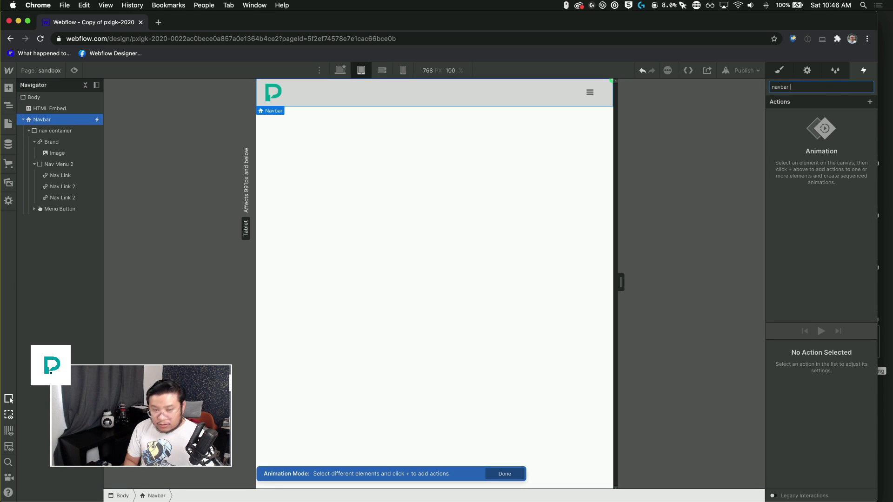
text( closes)
key(Return)
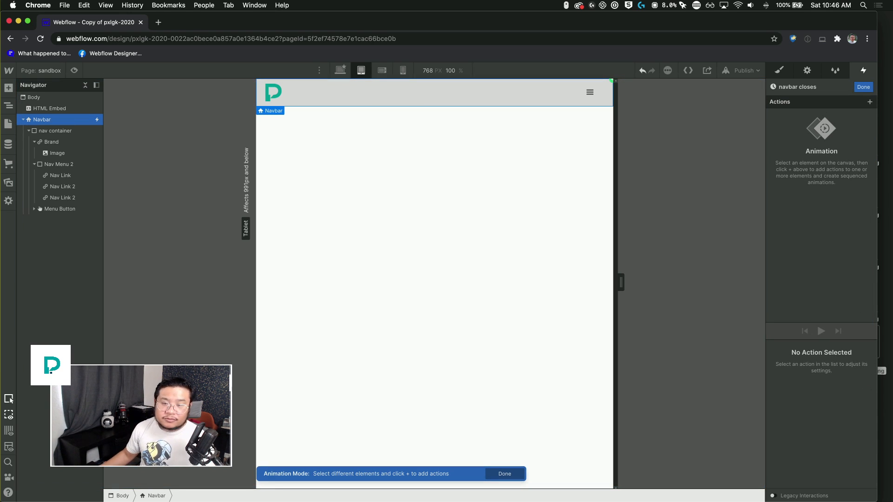
Add a Move action for the first nav link to the "navbar closes" animation and retarget it to the Nav Link 2 class.
click(868, 103)
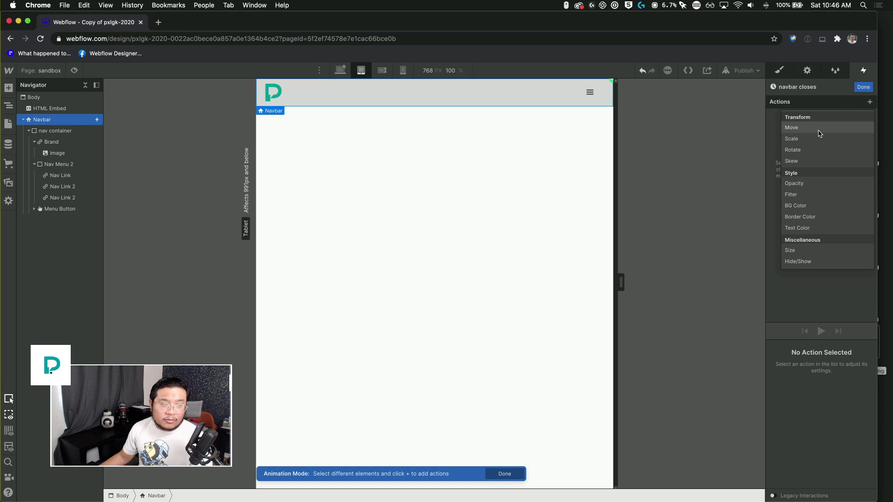
click(56, 177)
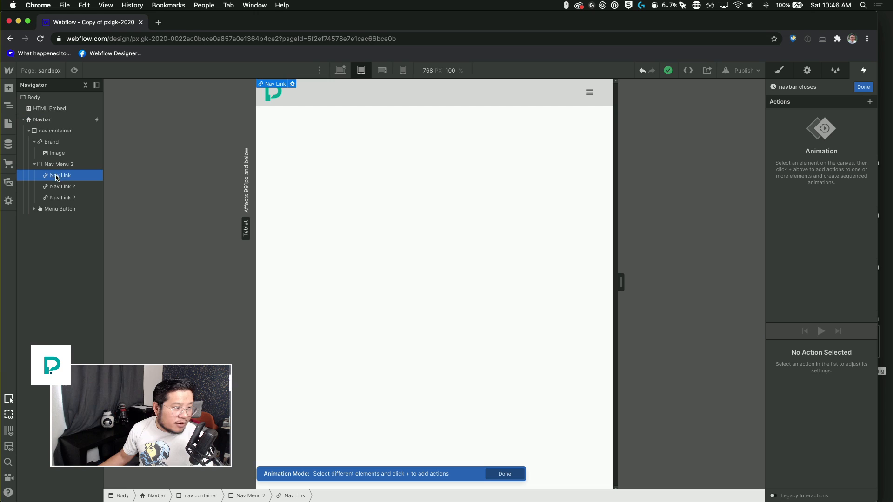
click(869, 101)
click(818, 128)
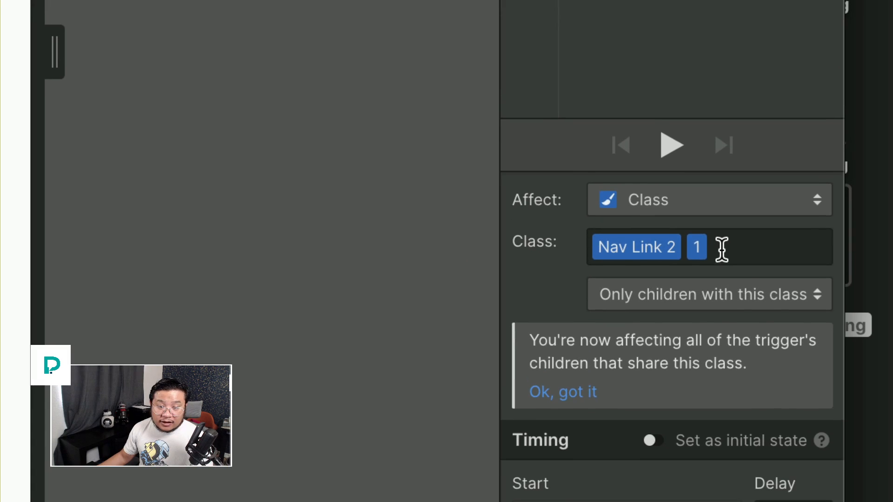
click(723, 250)
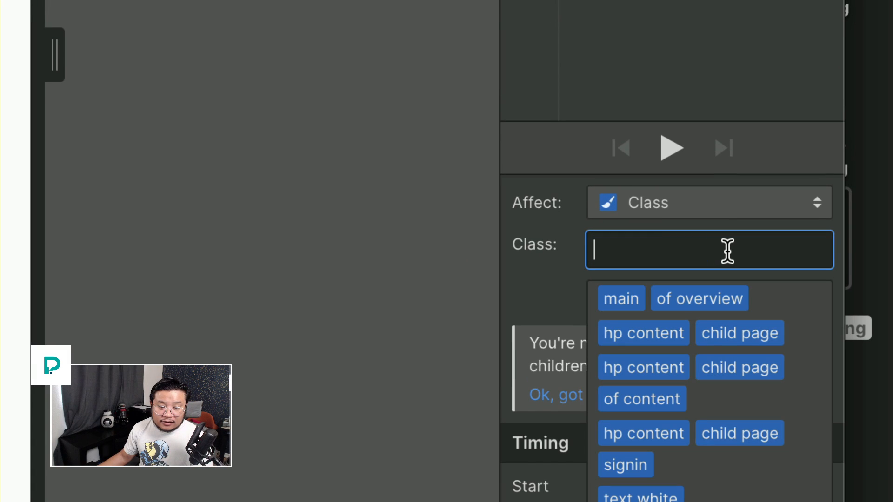
text(navlin)
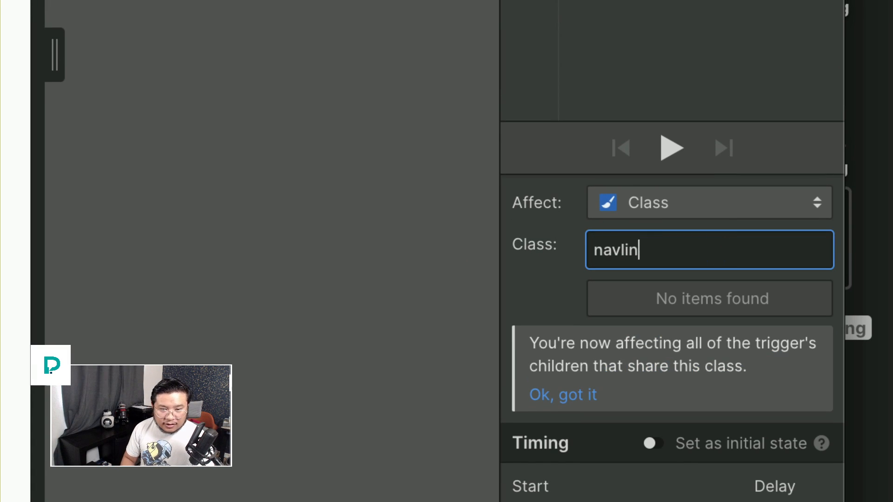
key(BackSpace)
key(BackSpace)
key(BackSpace)
text(link 2)
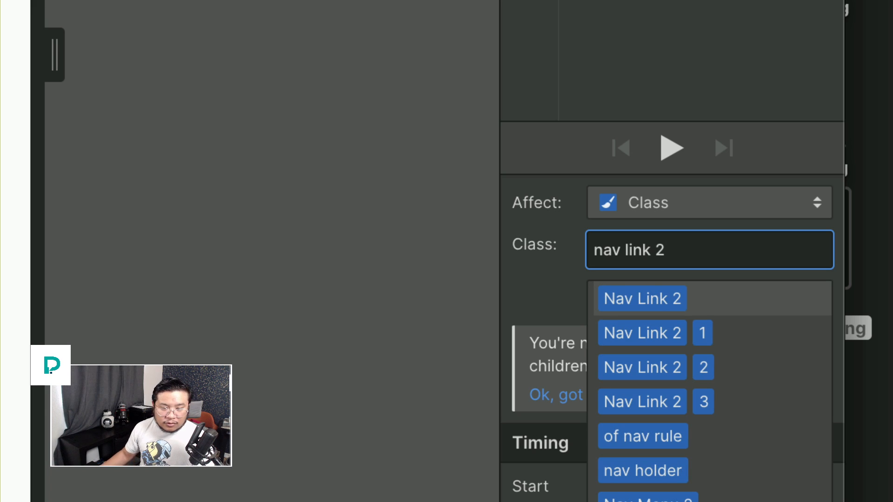
click(690, 300)
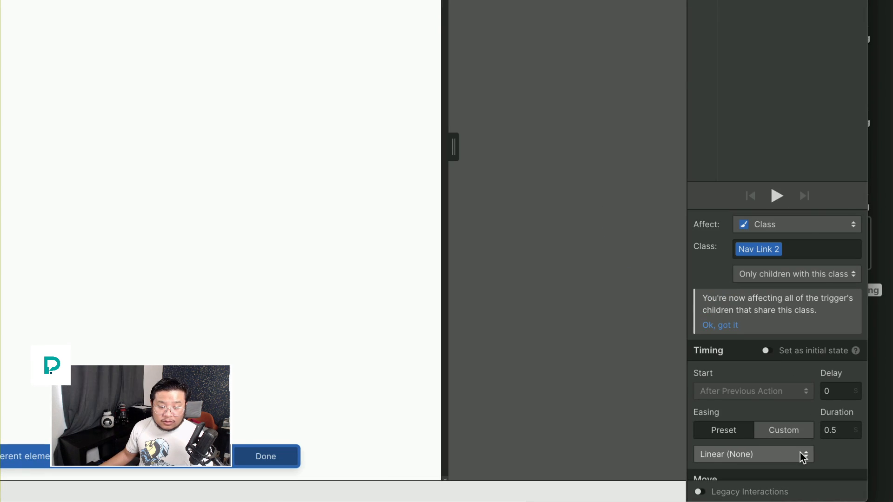
Set the Move action's easing to Out Quart and its horizontal offset to -30 px.
click(720, 410)
scroll(747, 250, up, 2)
click(746, 250)
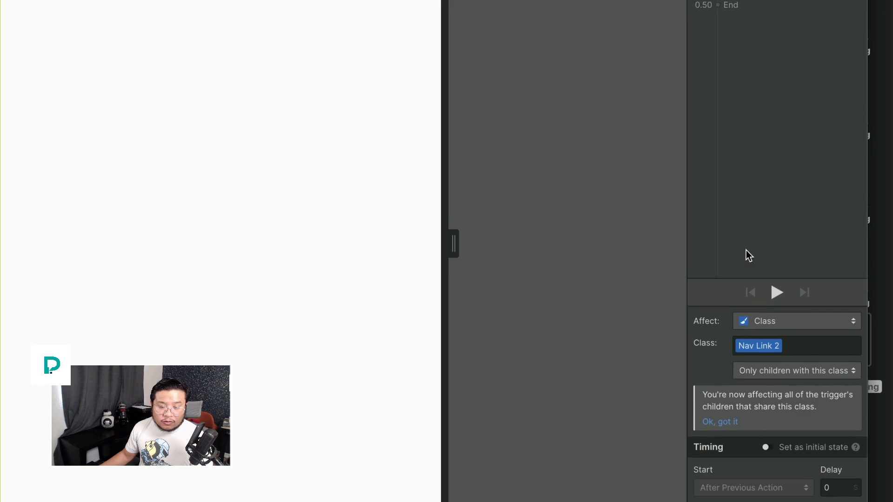
scroll(777, 390, down, 4)
click(836, 420)
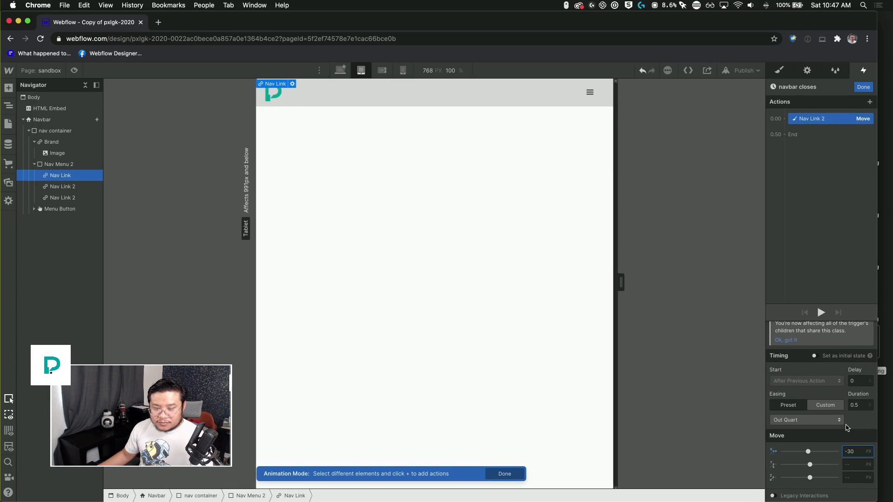
Add an Opacity action of 0 alongside the Nav Link 2 Move action and finish the "navbar closes" animation.
click(784, 119)
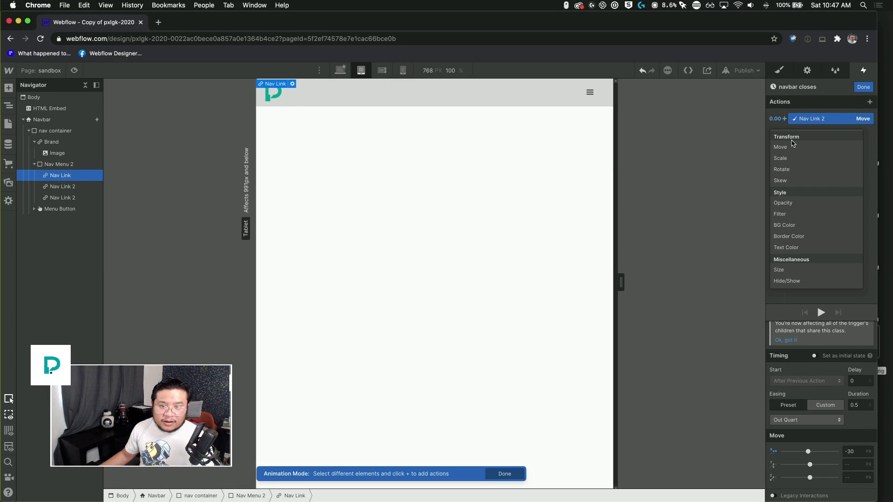
click(791, 201)
click(850, 477)
text(0)
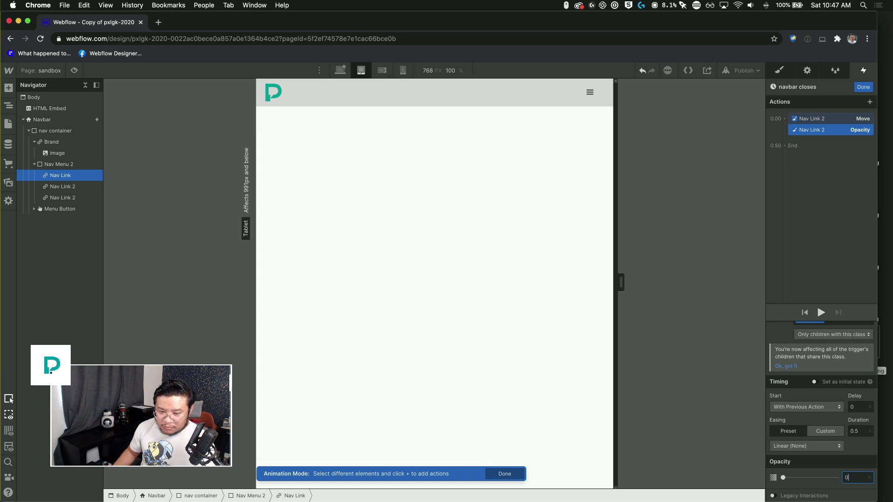
click(863, 87)
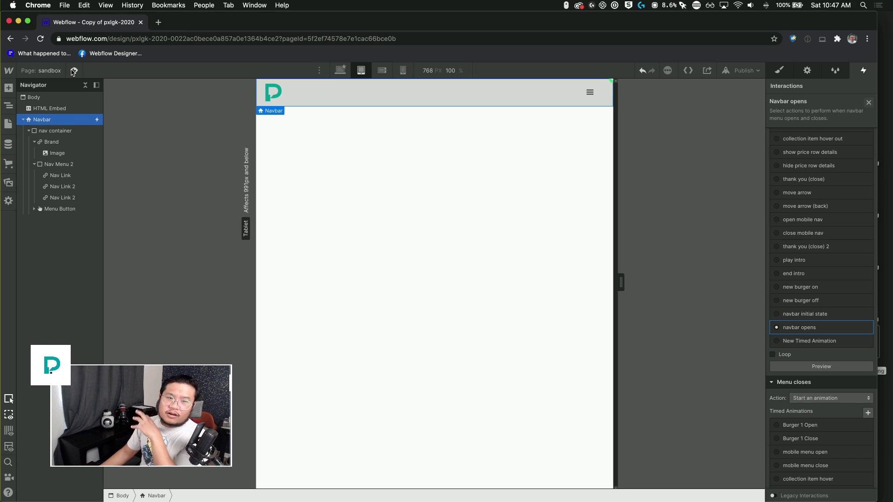
Preview the tablet menu, opening and closing it repeatedly to check the link animations, and return to editing.
click(73, 70)
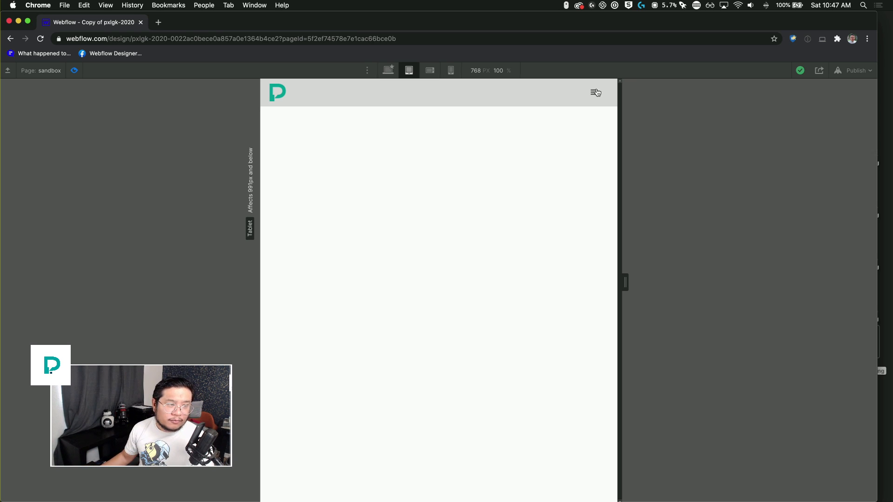
click(596, 92)
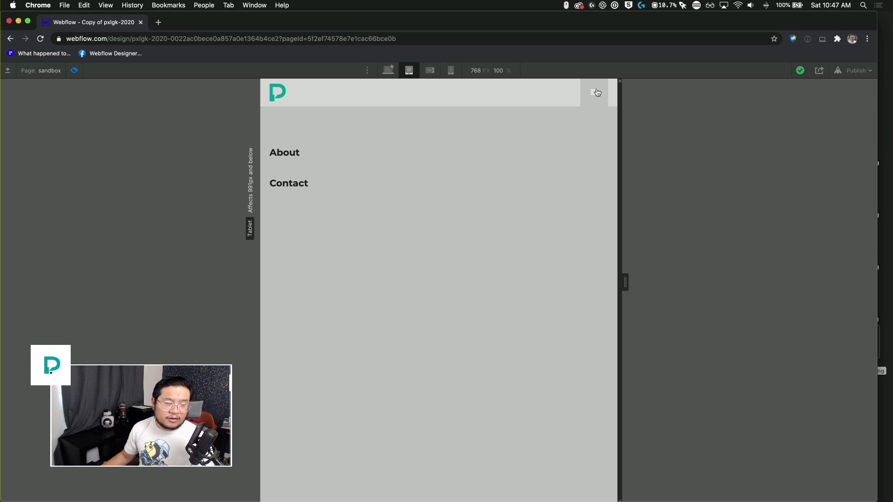
click(595, 93)
click(596, 93)
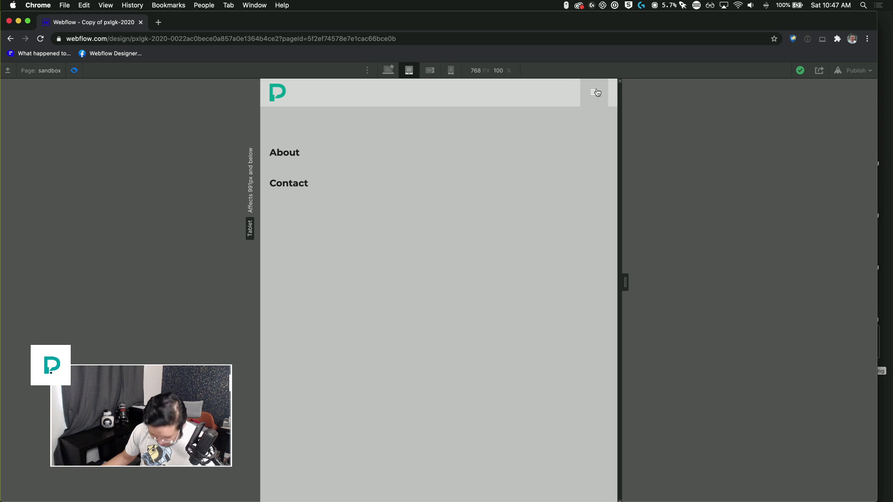
click(596, 92)
click(596, 92)
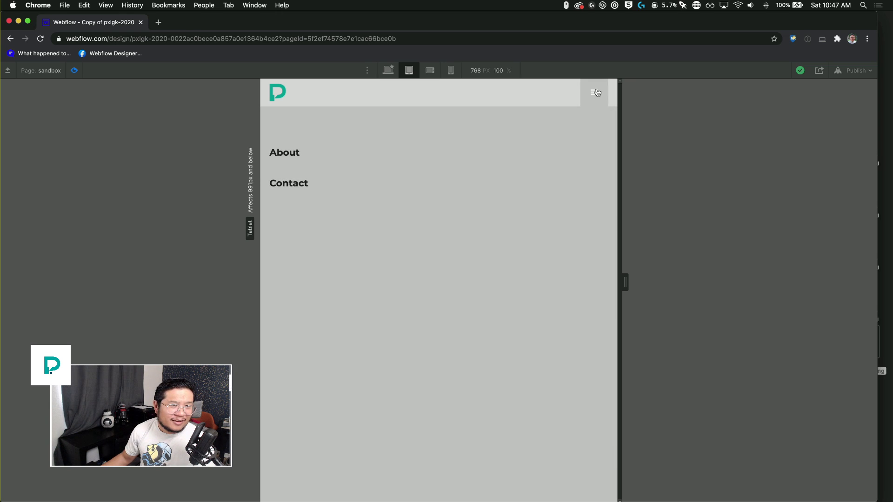
click(596, 92)
click(596, 92)
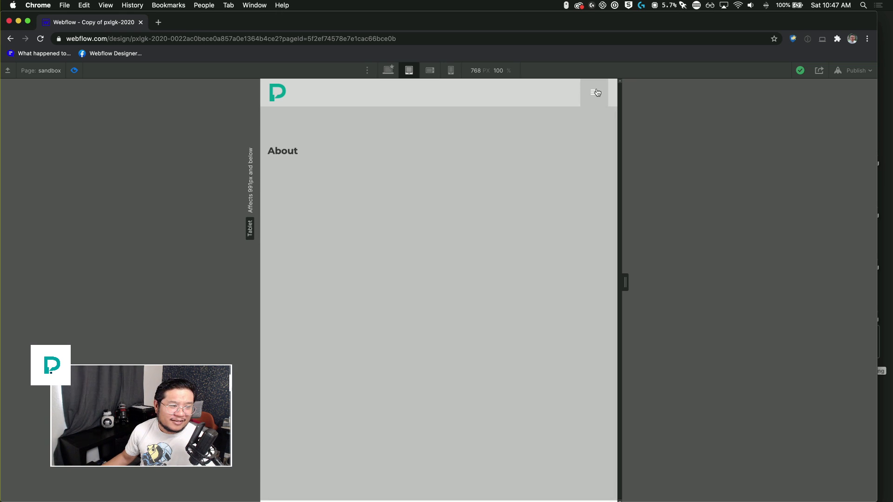
click(596, 92)
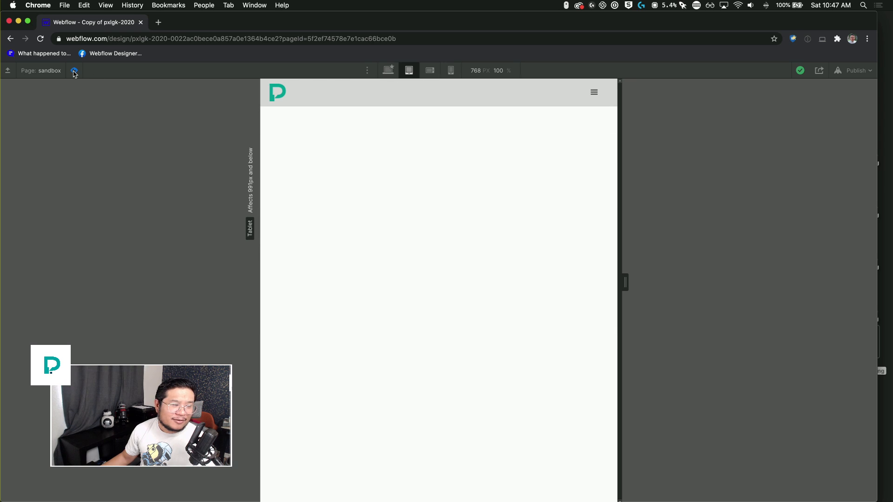
click(73, 71)
Reload the Designer page and select the first nav link within the Navbar's Nav Menu 2.
click(76, 178)
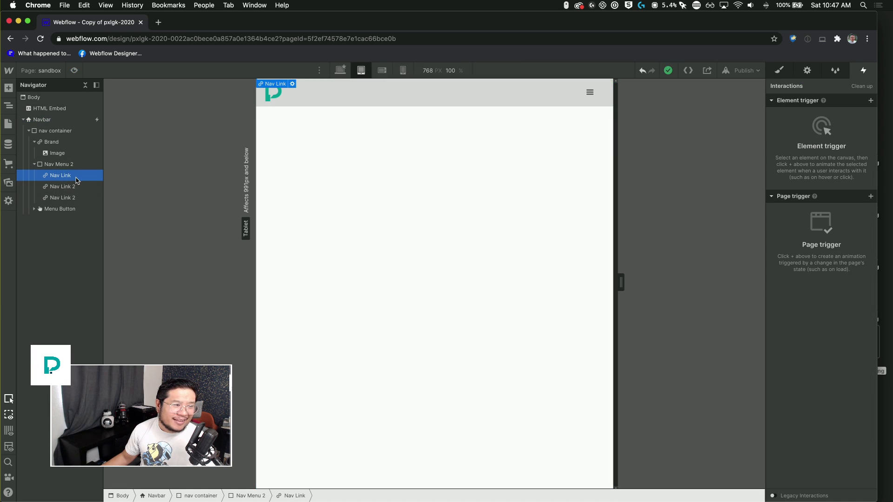
key(super+r)
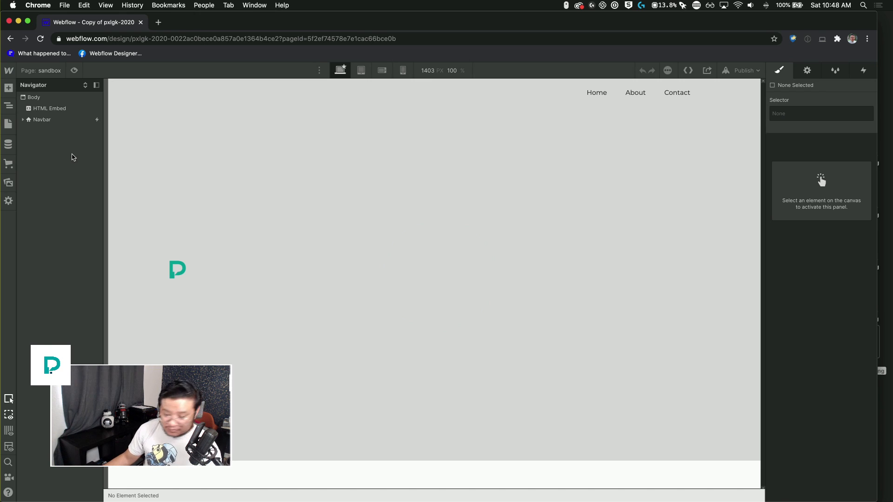
click(53, 121)
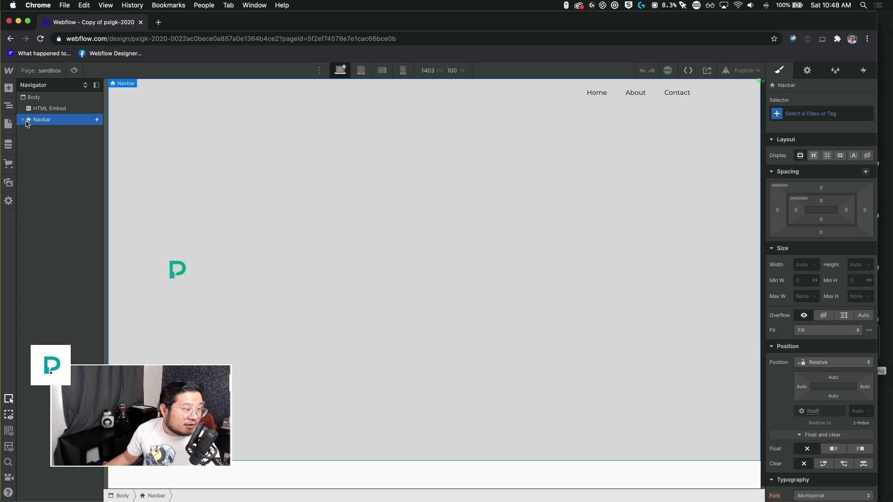
click(23, 120)
click(29, 131)
click(34, 154)
click(64, 165)
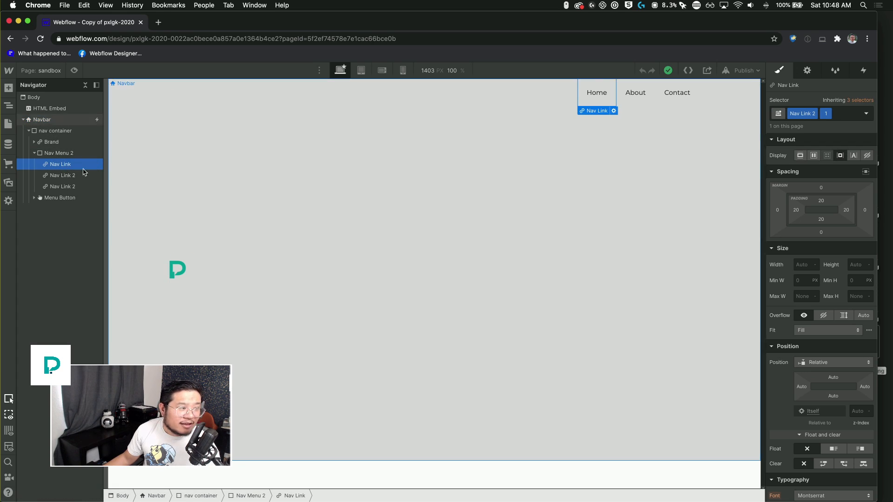
Strip the classes from the Home link and apply only the Nav Link 2 class to it.
click(829, 114)
click(828, 150)
click(815, 114)
click(814, 150)
click(805, 114)
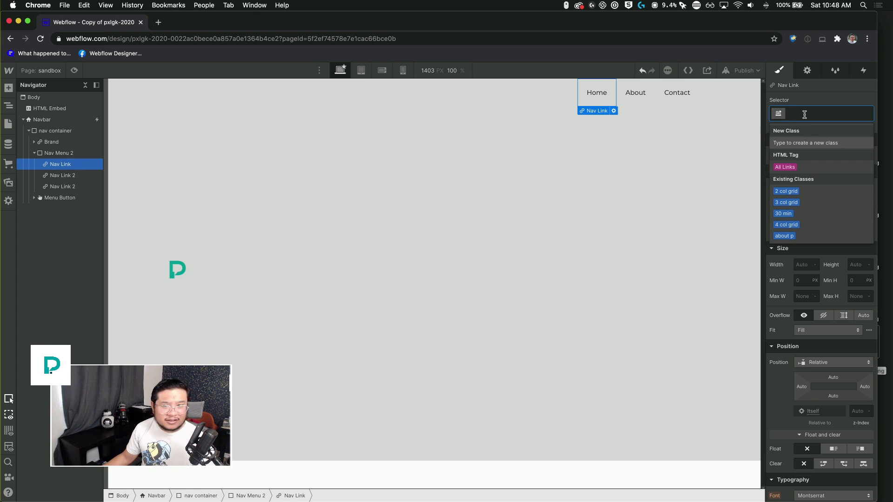
text(nav link)
key(Down)
key(Down)
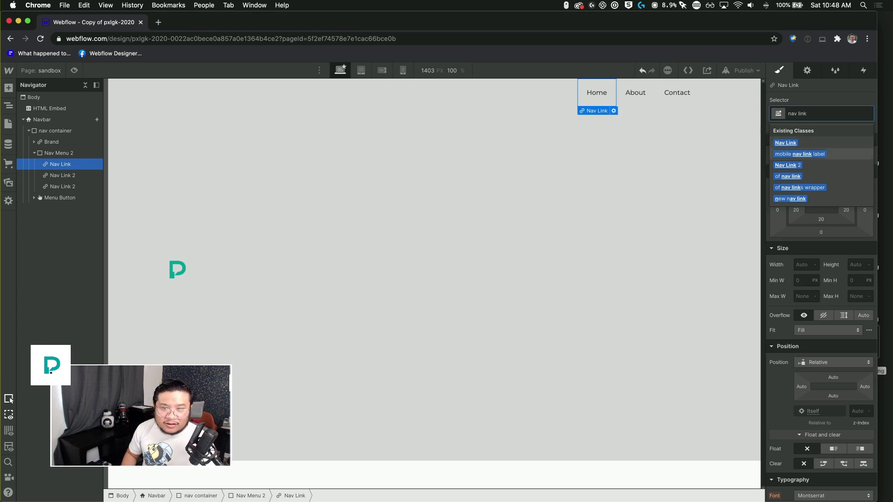
key(Return)
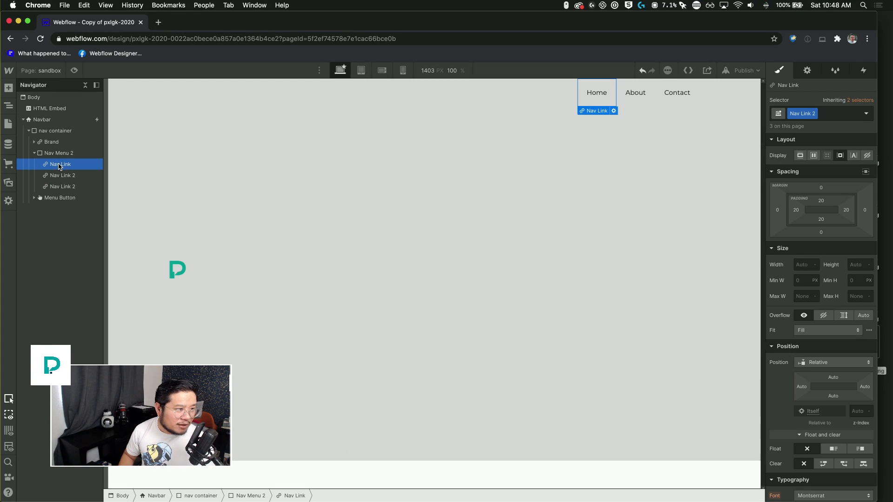
Replace the Home link with a copy of the About link and change its text to "Home".
key(Delete)
key(super+v)
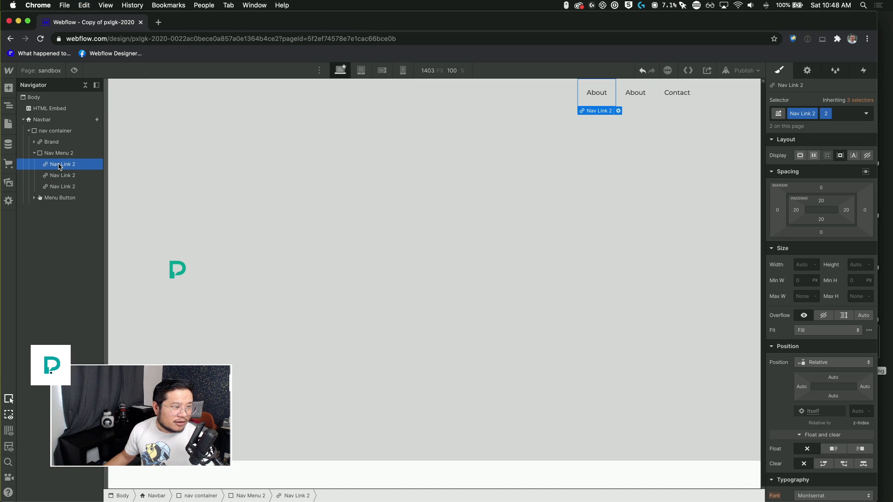
double_click(601, 95)
double_click(602, 95)
text(Home)
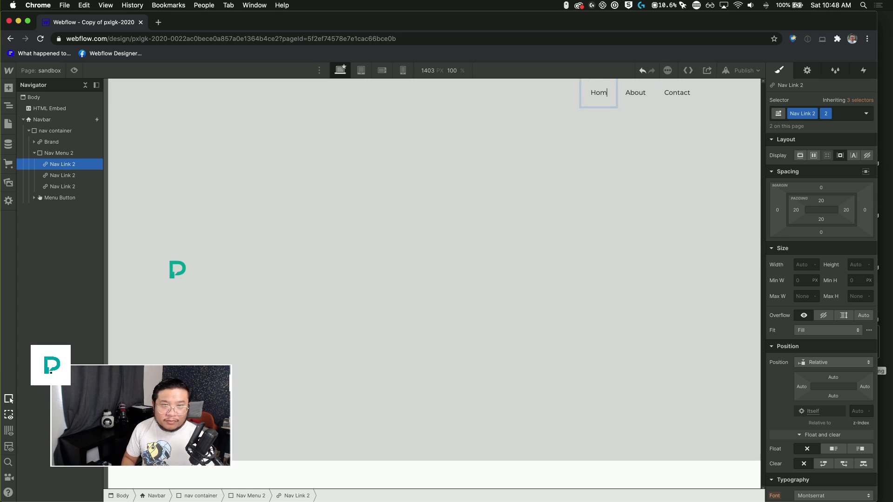
Swap the copied Home link's combo class 2 for combo class 1.
click(828, 115)
click(828, 148)
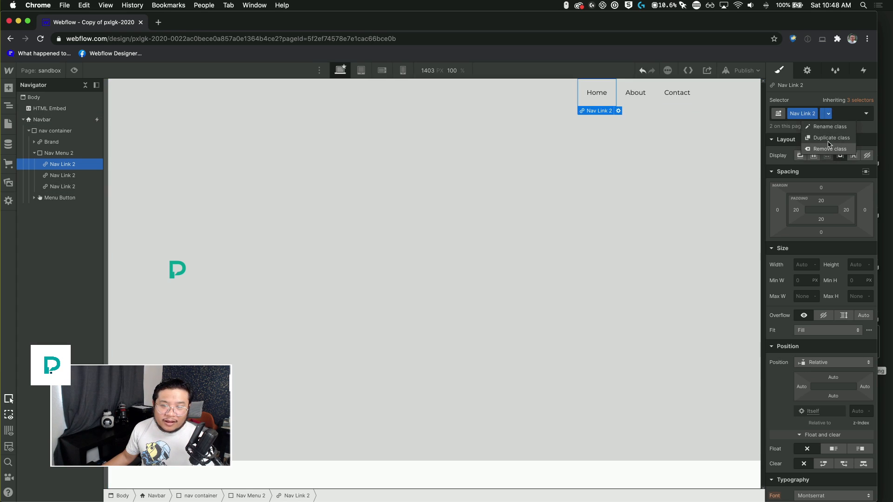
click(838, 112)
click(794, 167)
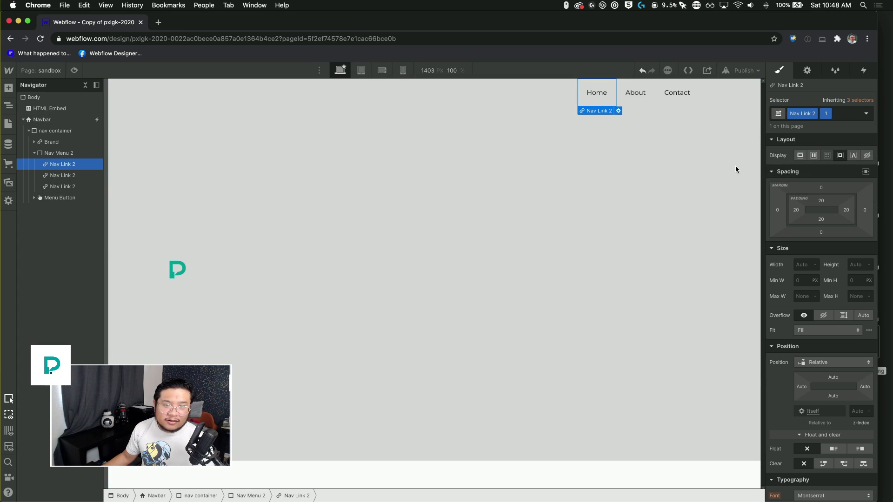
Examine the navbar and its elements at the desktop and tablet breakpoints.
click(362, 71)
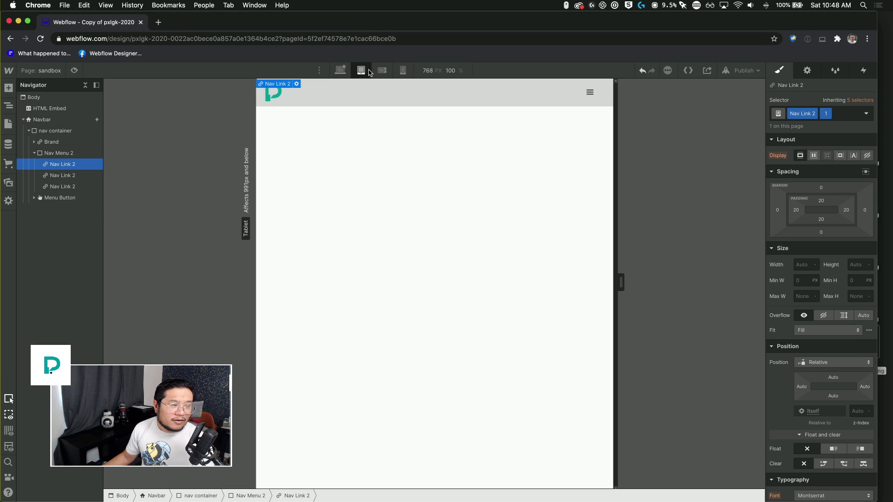
click(340, 70)
click(46, 122)
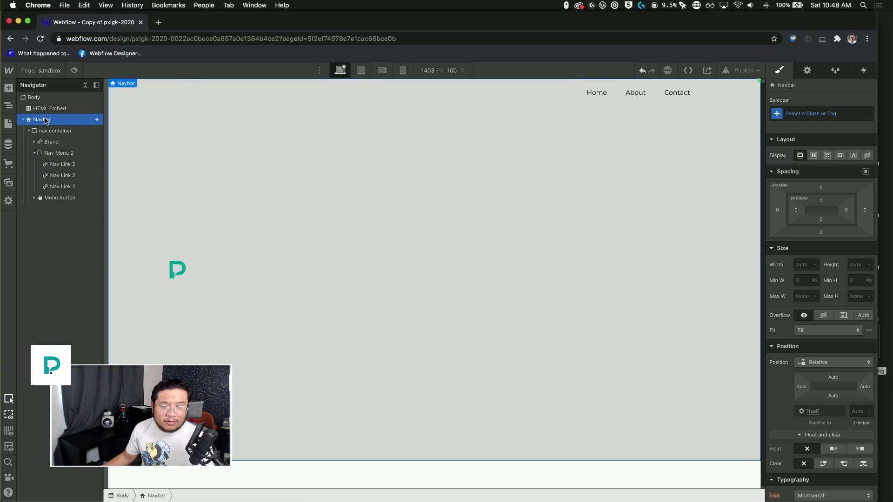
click(55, 152)
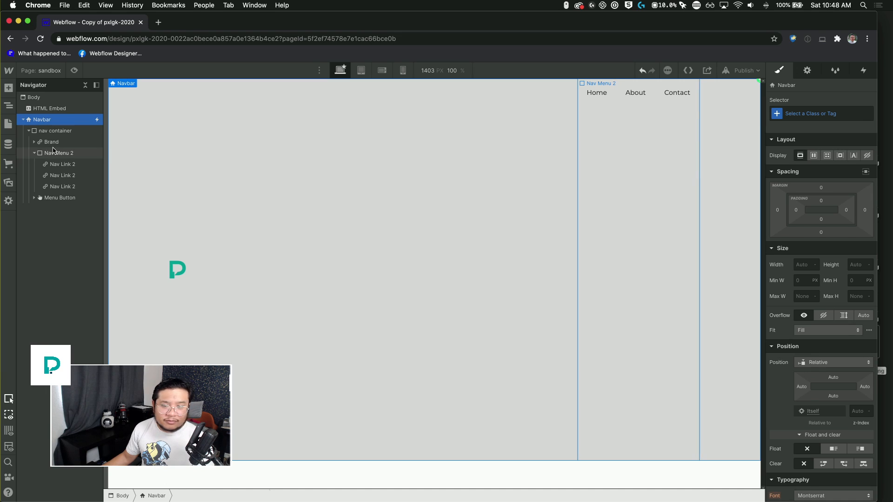
click(127, 144)
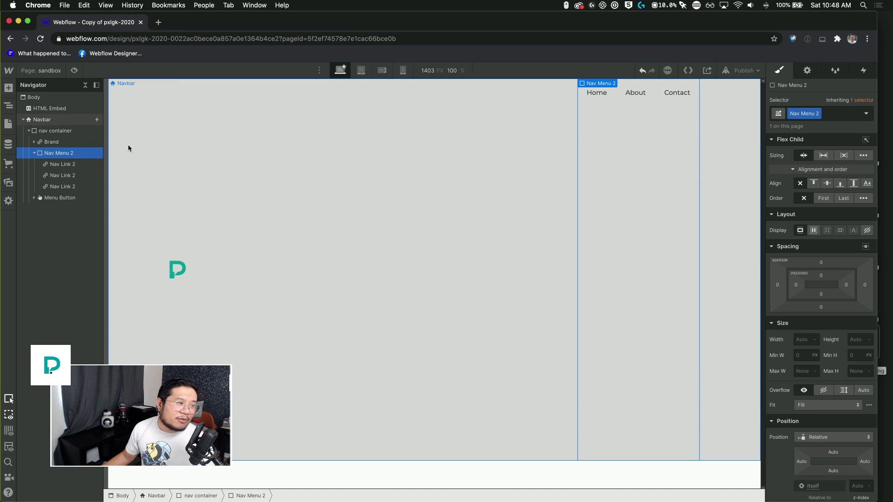
click(62, 110)
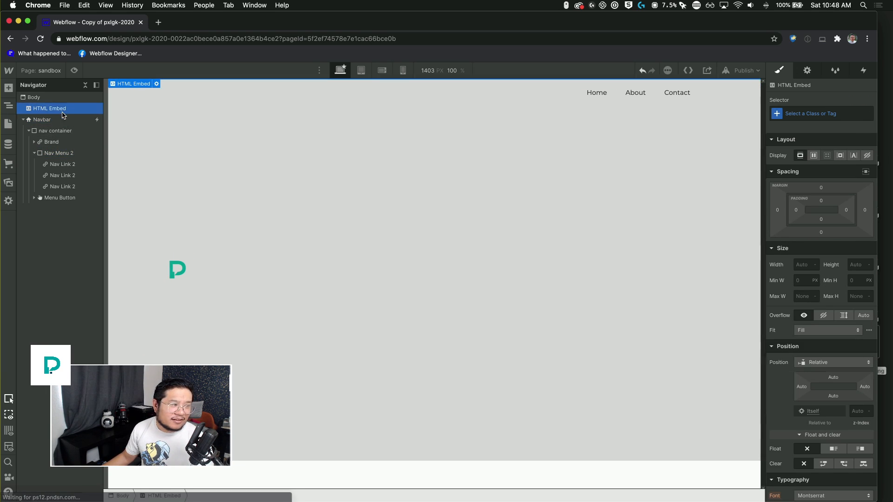
click(360, 71)
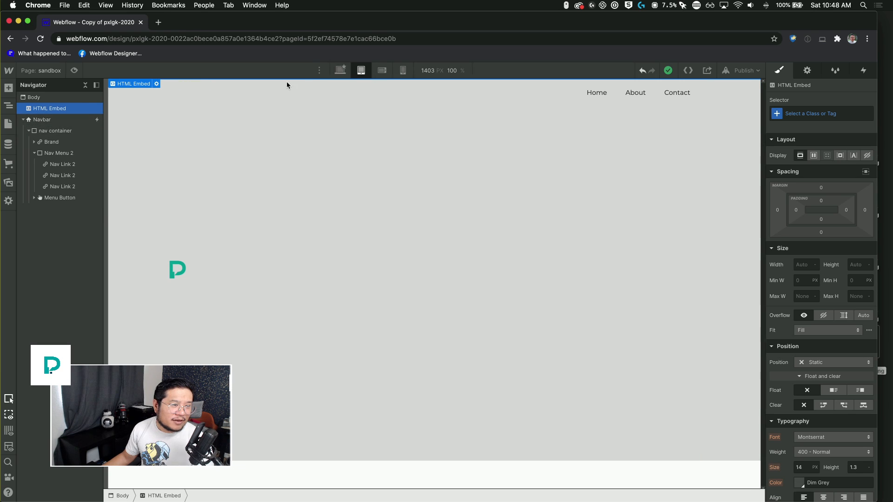
Preview the page at the tablet breakpoint and test opening and closing the hamburger menu.
click(74, 71)
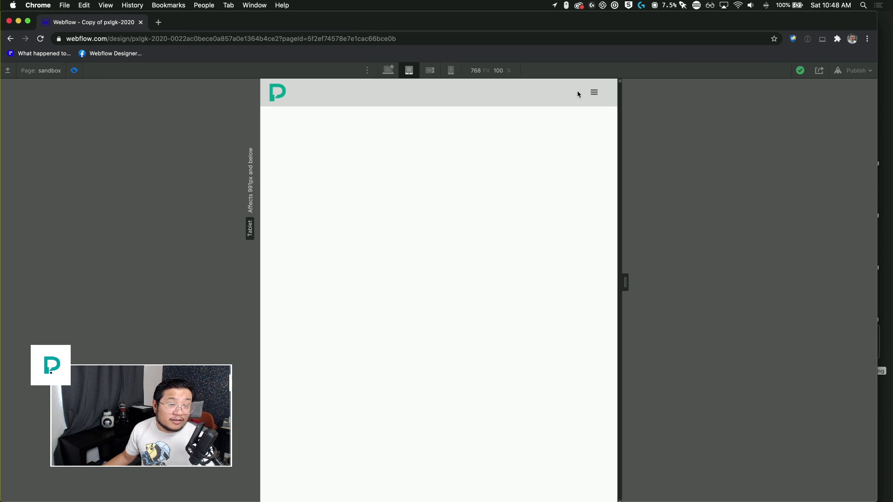
click(590, 93)
click(542, 92)
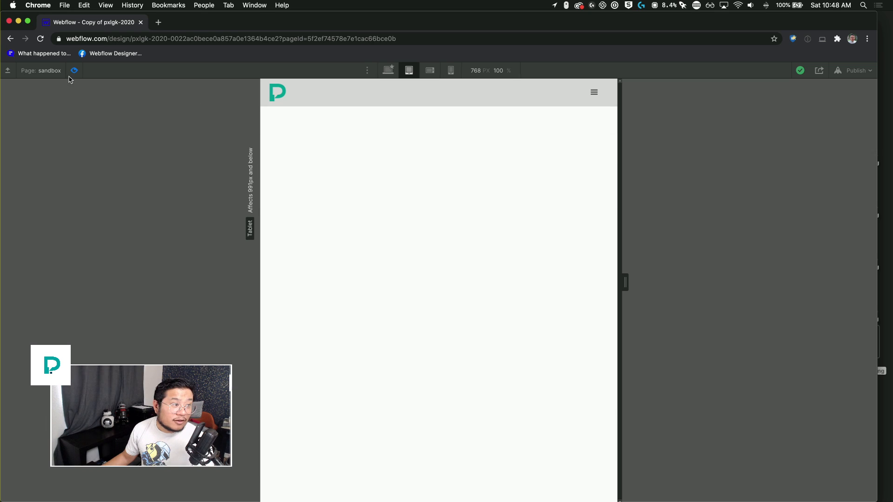
click(75, 71)
Review the Move and Opacity actions in the Navbar's "navbar initial state" animation.
click(69, 165)
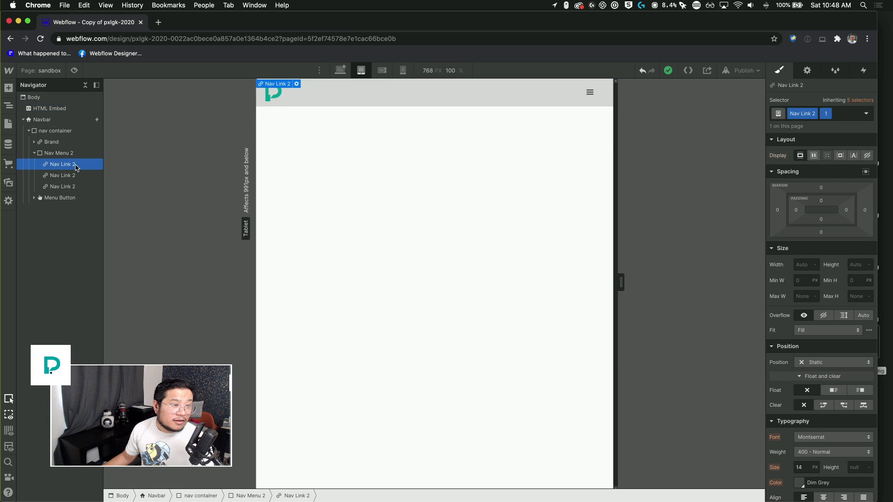
click(76, 120)
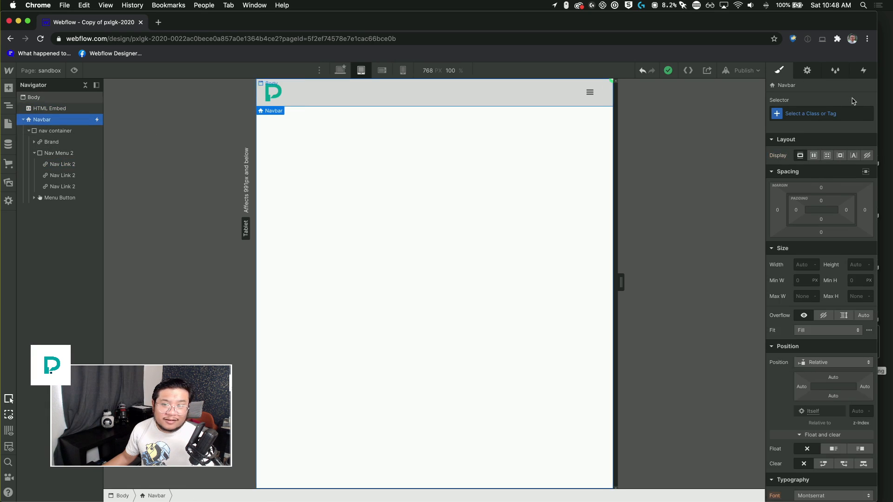
click(864, 71)
click(802, 126)
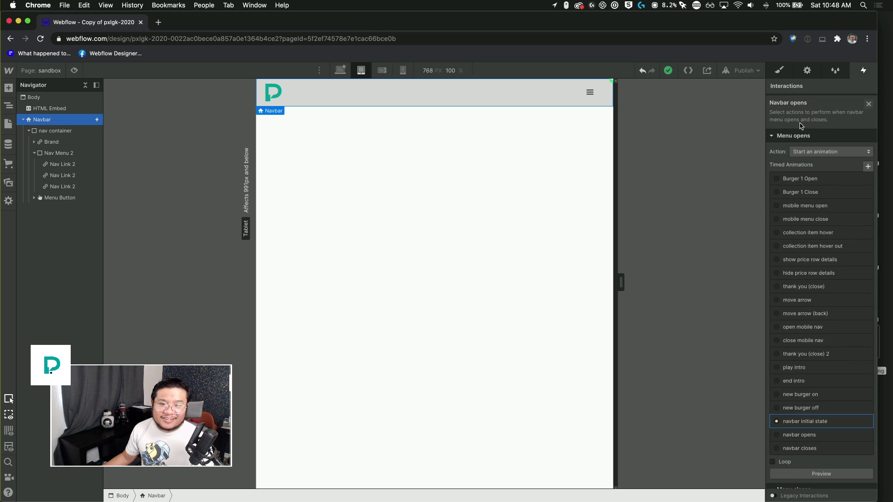
click(816, 420)
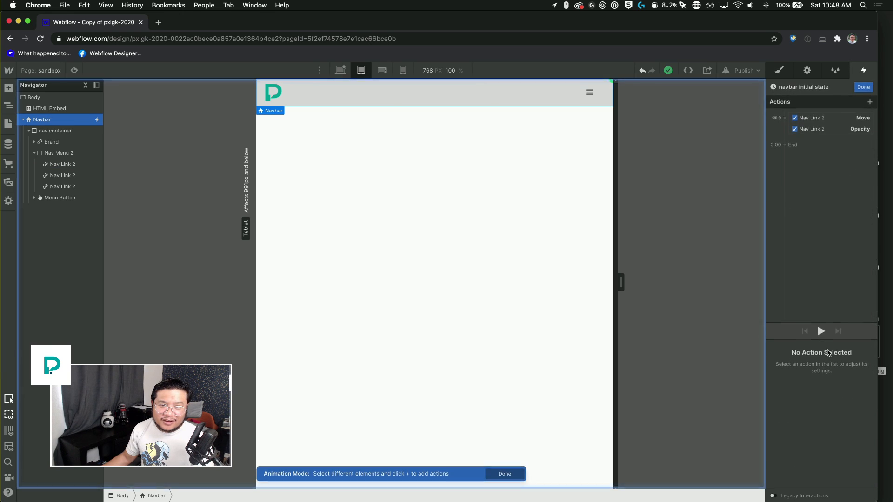
click(823, 123)
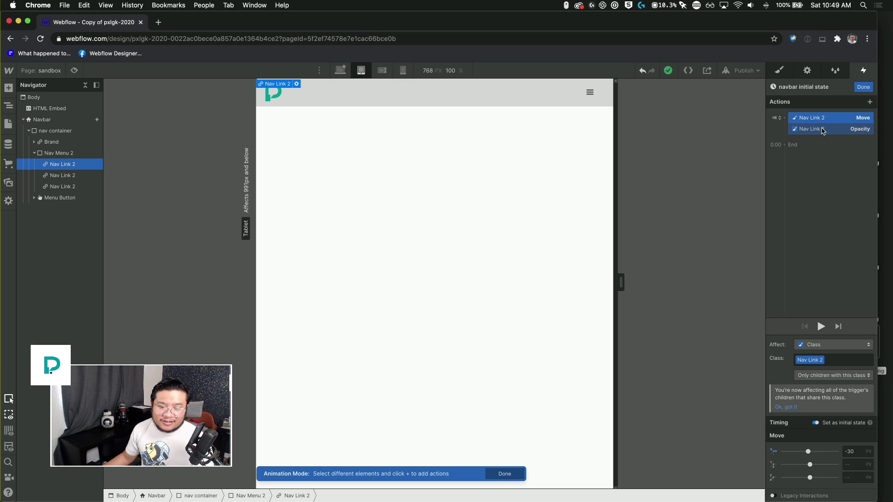
click(823, 129)
click(818, 117)
click(864, 88)
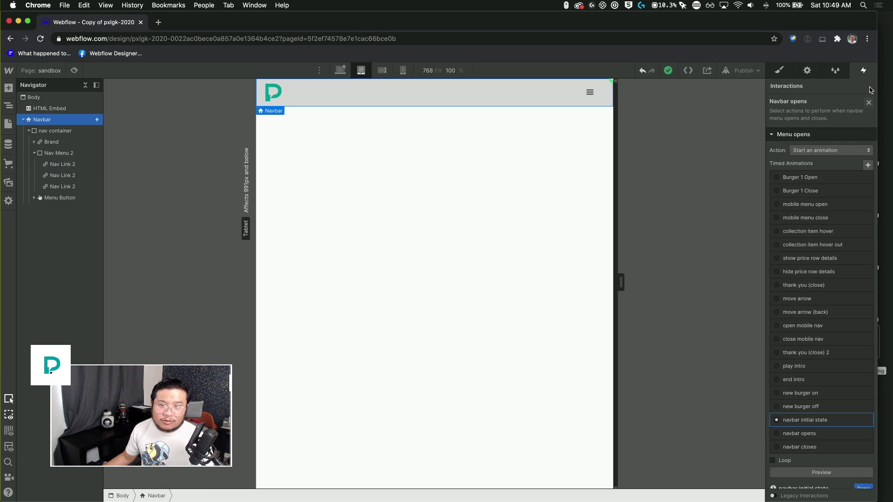
In the "navbar opens" animation, change the target of the unassigned Move and Opacity actions to the first Nav Link 2.
click(868, 103)
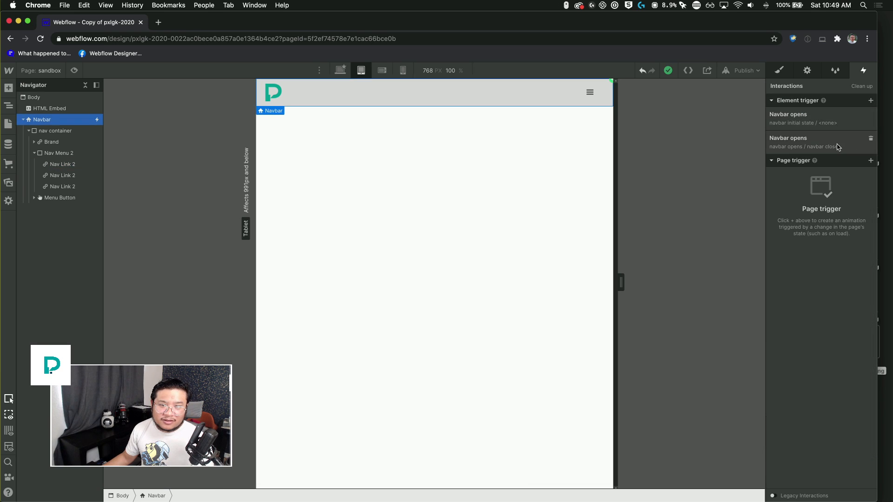
click(812, 145)
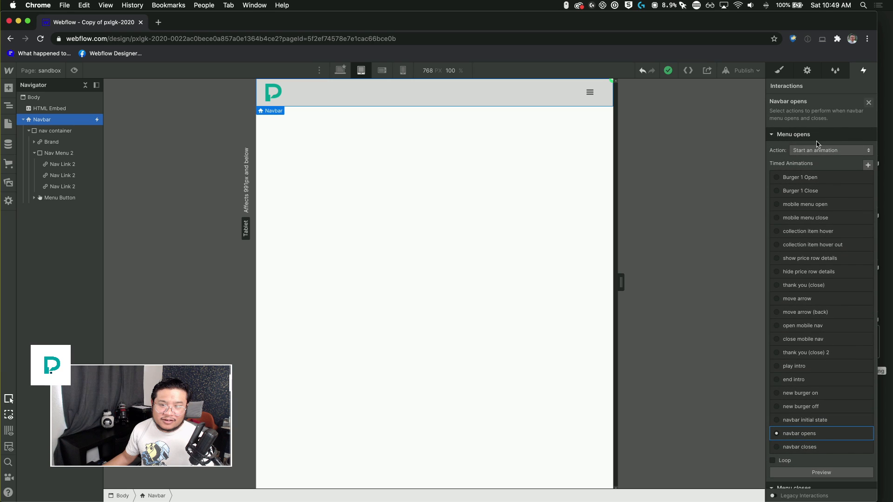
click(868, 104)
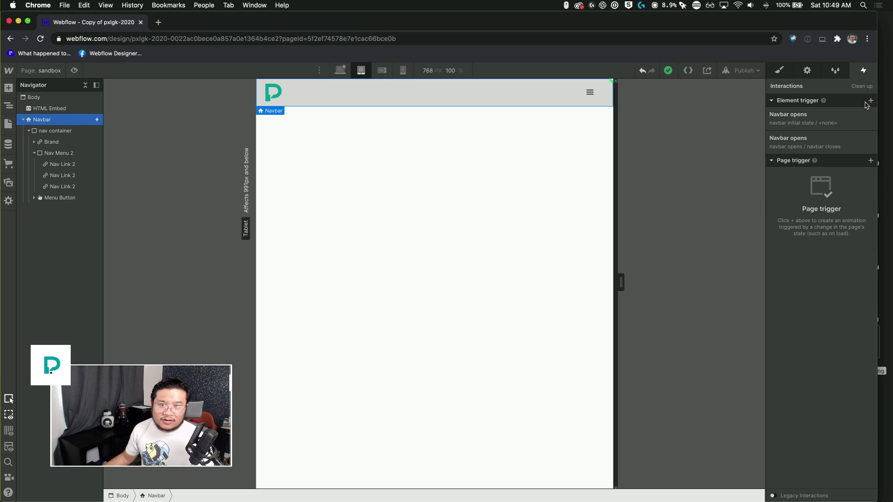
click(800, 145)
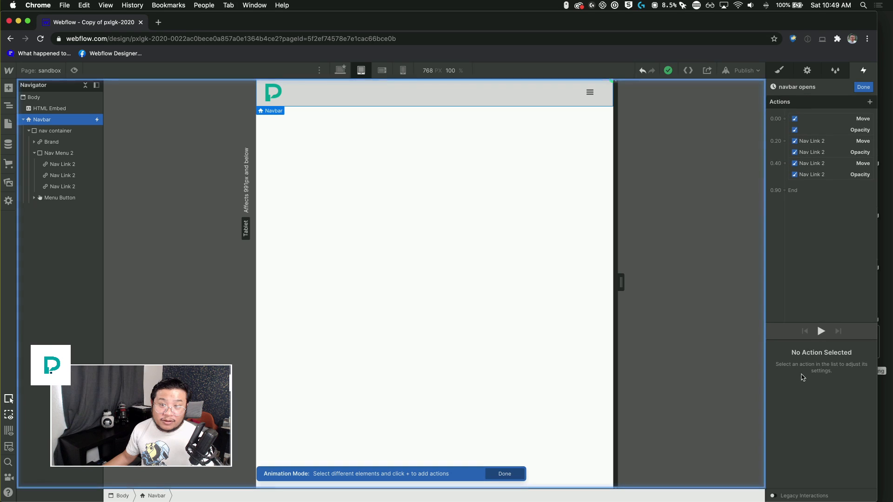
click(813, 131)
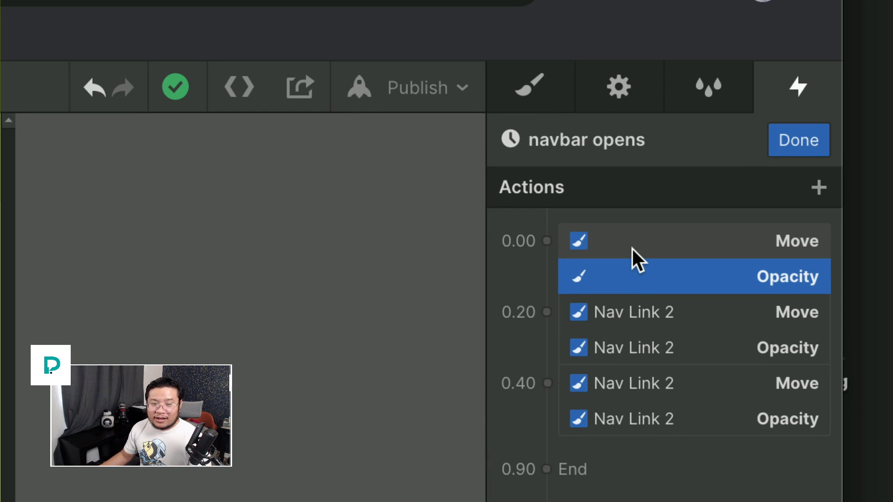
shift+click(638, 251)
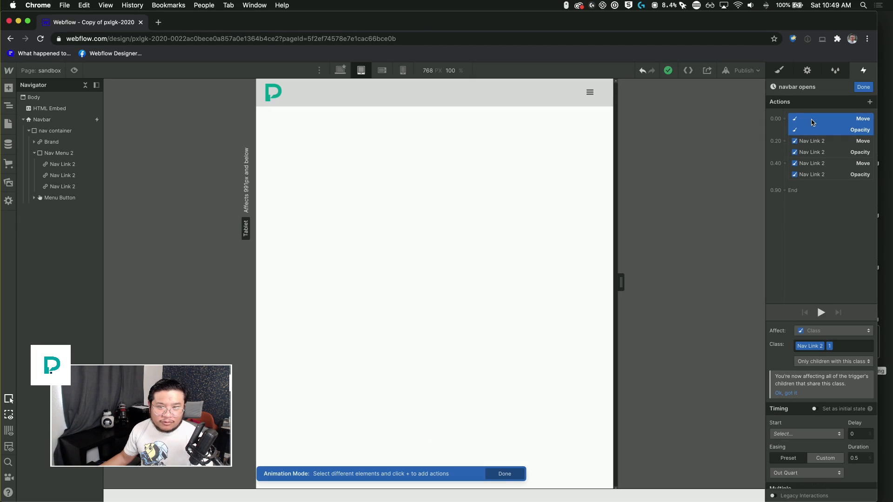
right_click(637, 254)
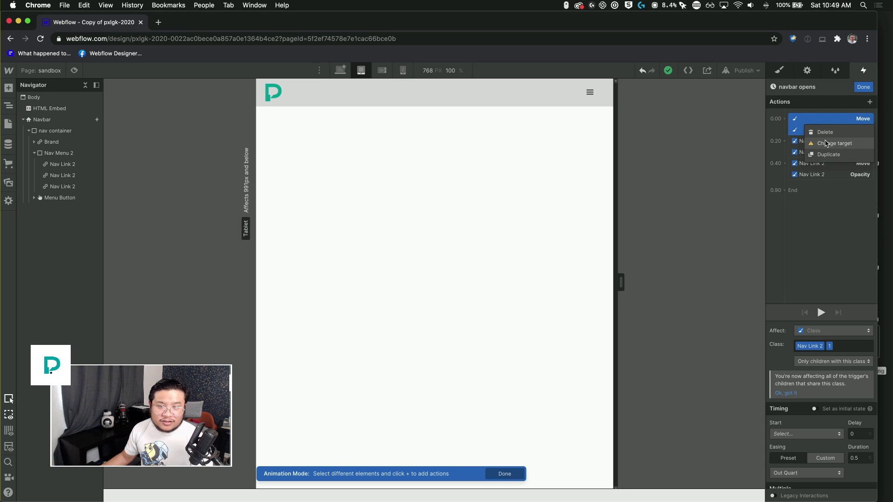
click(832, 143)
click(57, 166)
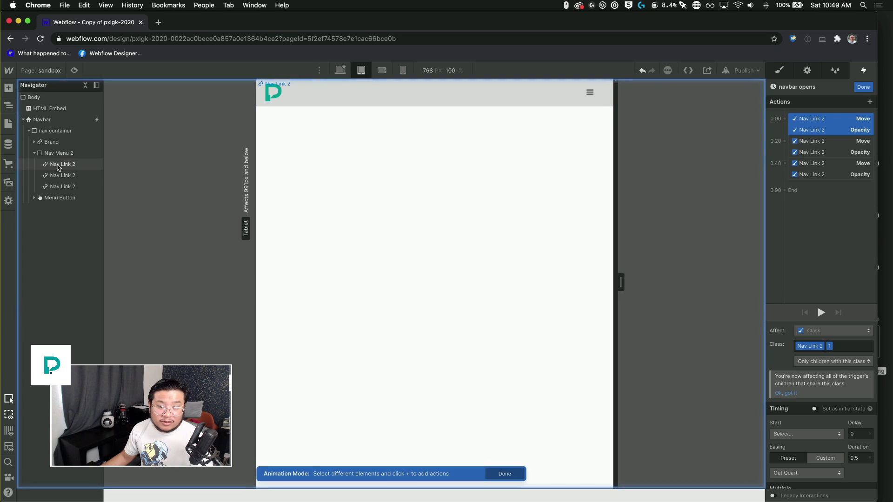
click(863, 88)
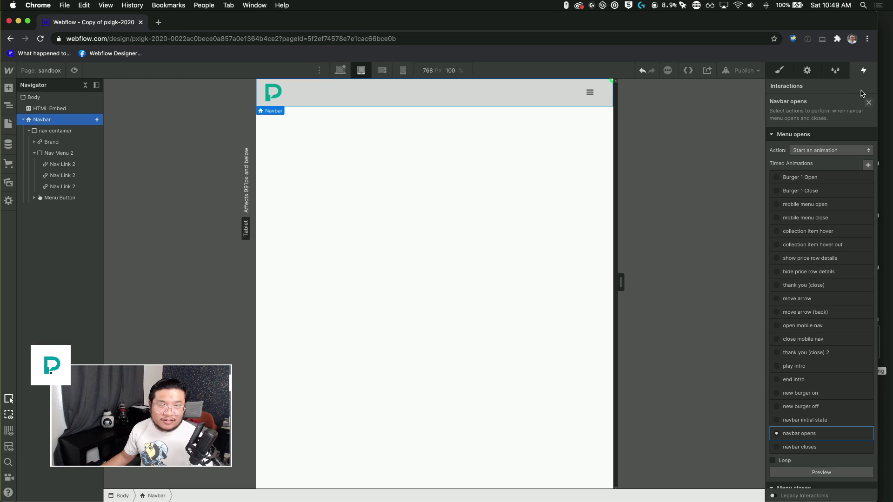
Preview the tablet menu and toggle it to check the Home link's opening animation.
click(74, 70)
click(587, 98)
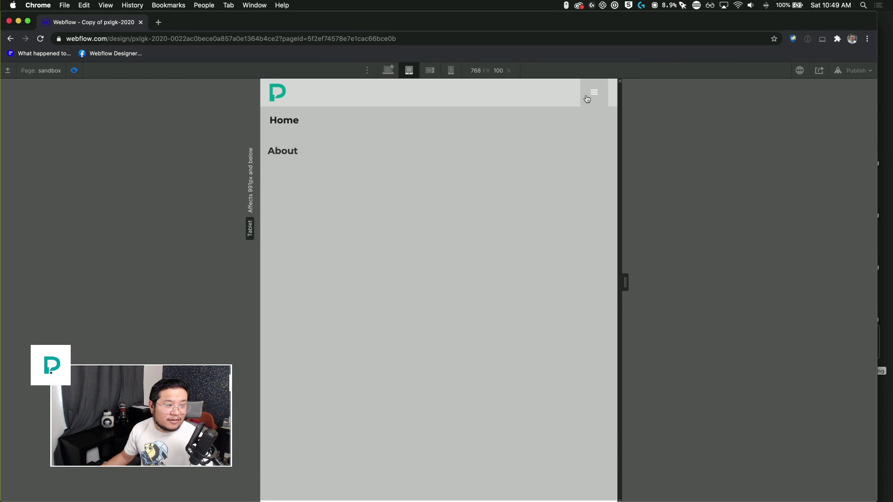
click(587, 99)
click(588, 96)
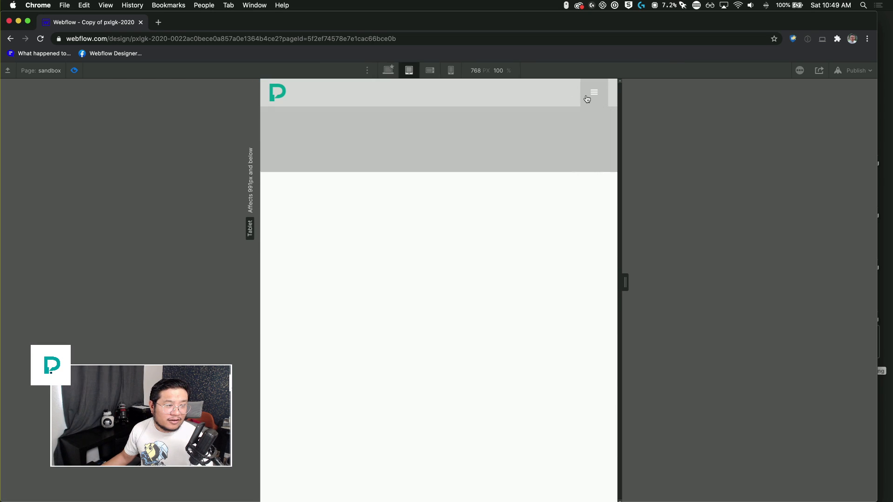
click(73, 71)
Check the navbar's menu duration in the element settings against the first link's delay in "navbar opens".
click(808, 435)
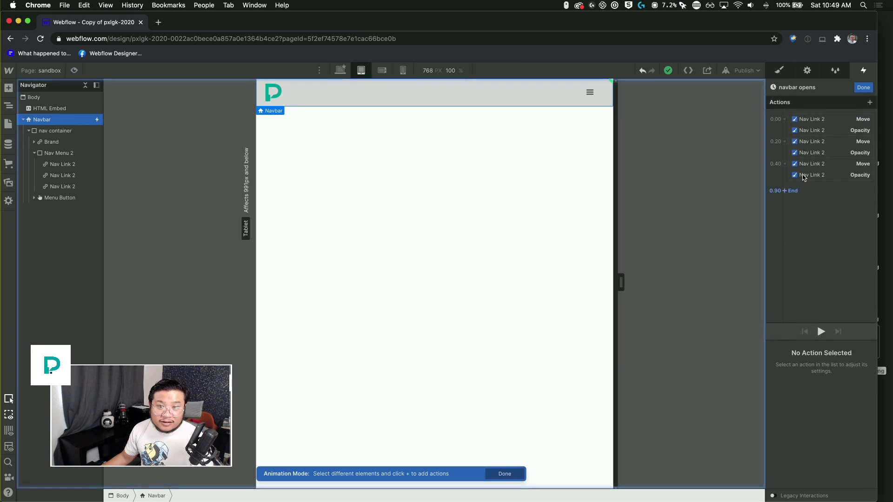
click(806, 131)
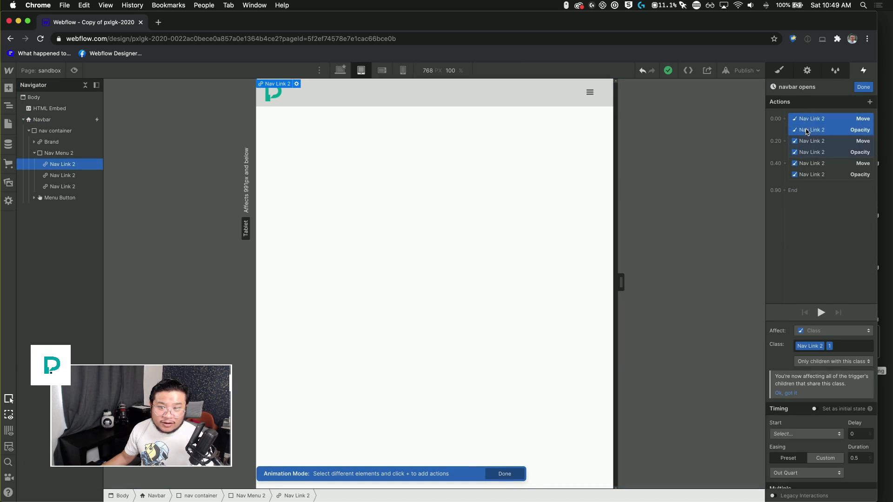
click(859, 435)
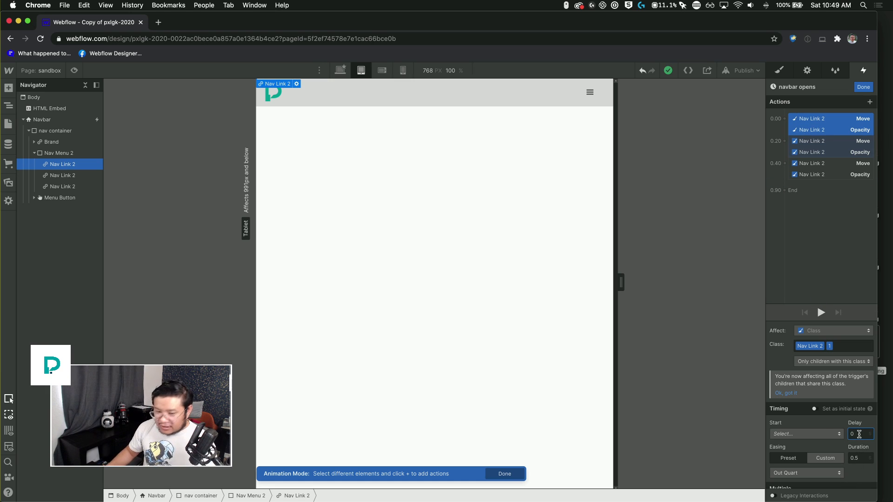
click(804, 71)
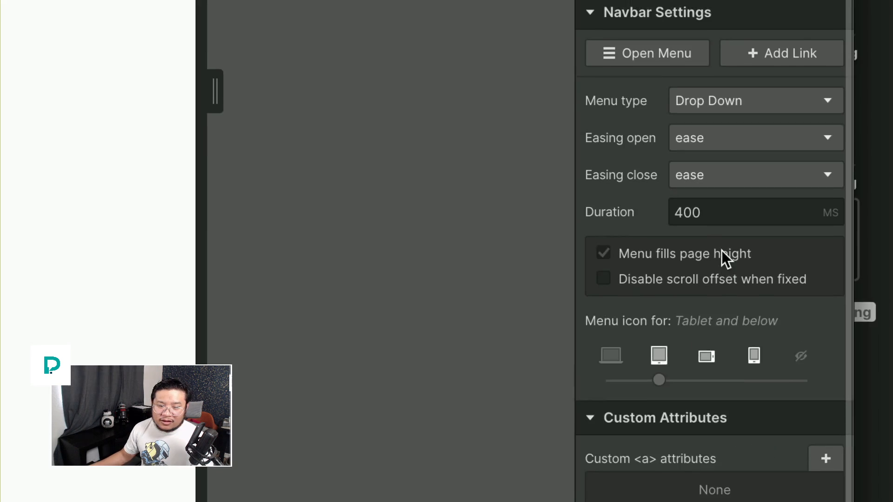
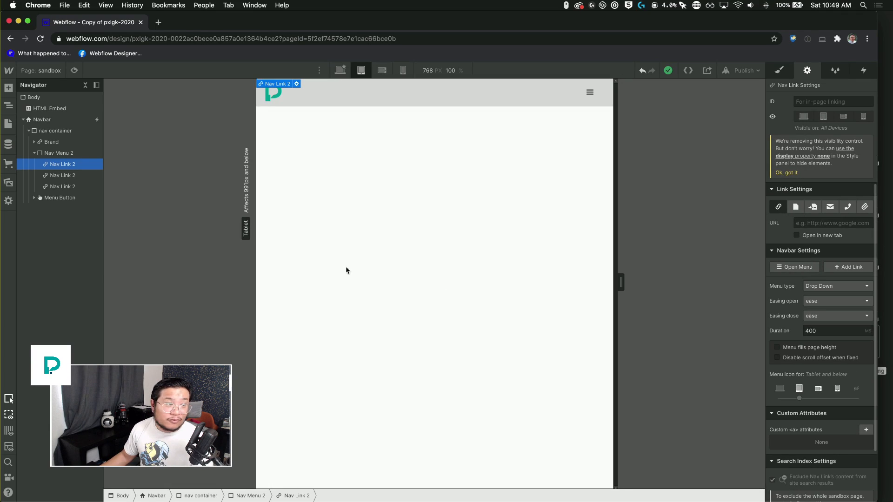
In the "navbar opens" animation, set the delay of the first link's Move and Opacity actions to 0.4 s.
click(46, 120)
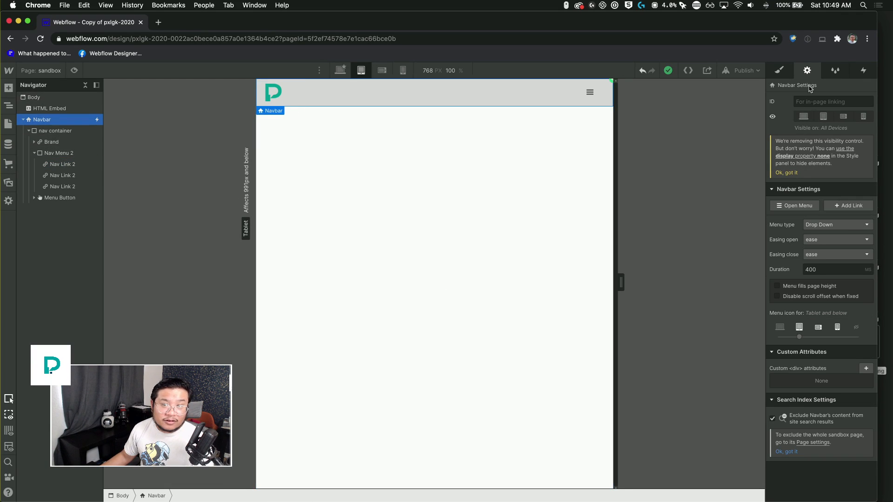
click(863, 71)
click(793, 140)
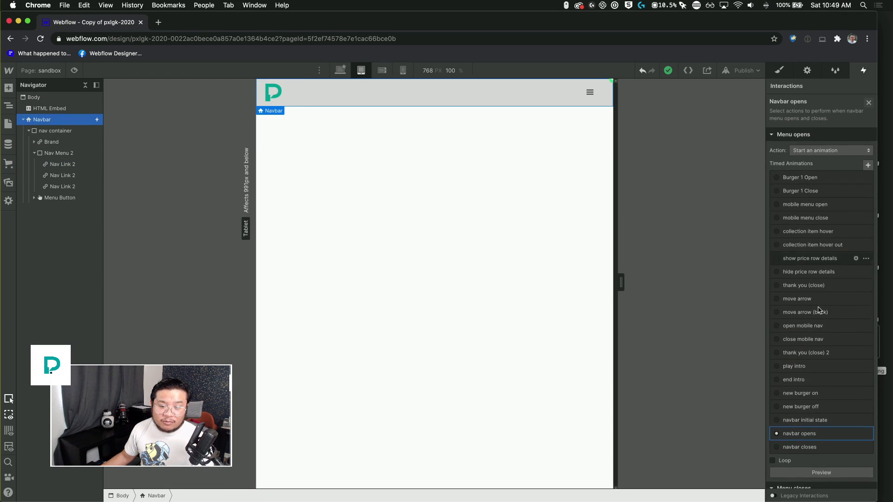
click(807, 435)
click(811, 119)
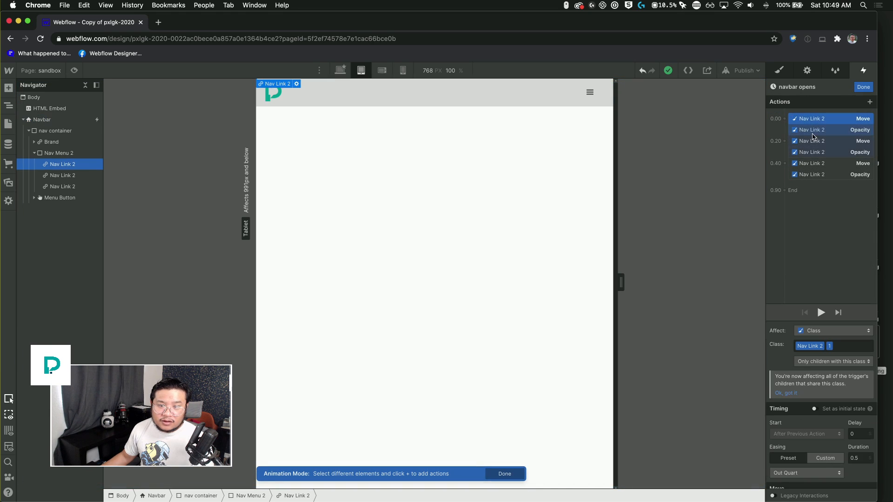
click(859, 434)
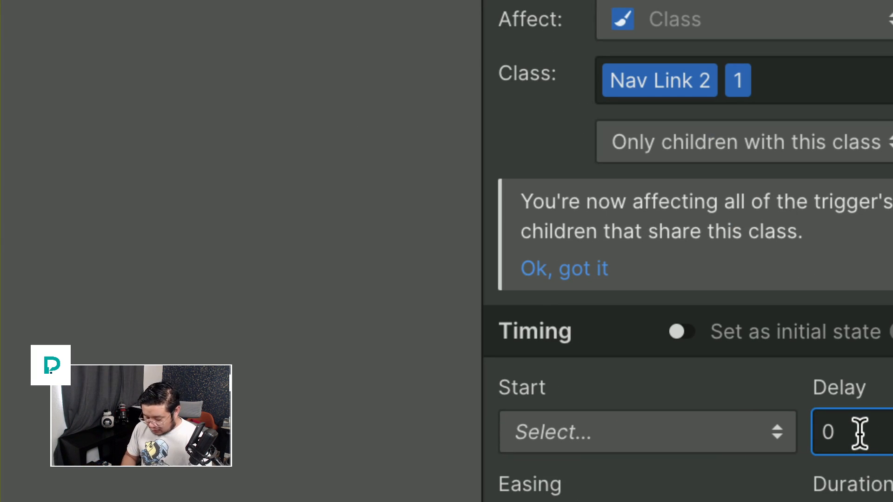
text(.4)
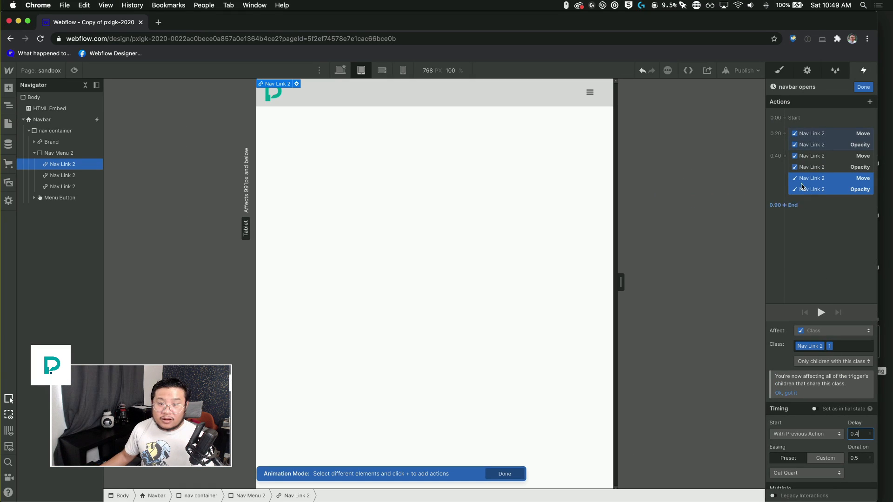
Set the delay of the second link's Move and Opacity actions to 0.6 s.
click(823, 145)
shift+click(818, 134)
click(863, 433)
key(BackSpace)
text(6)
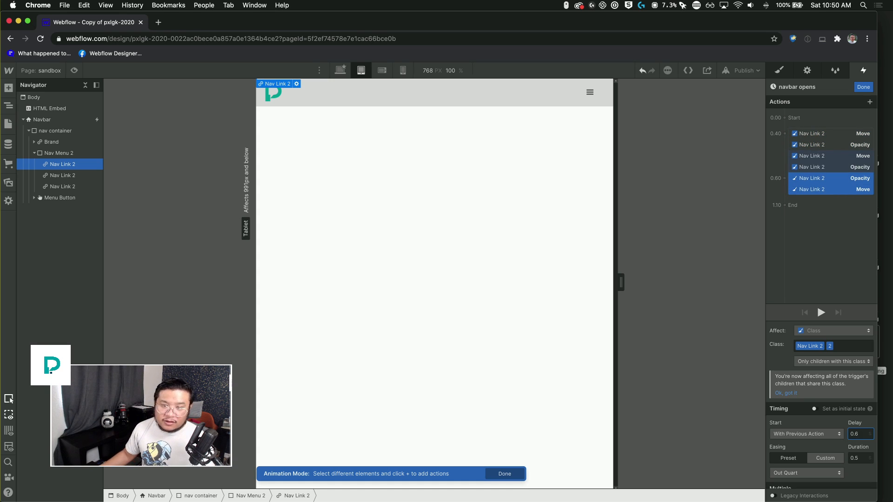
Set the delay of the third link's Move and Opacity actions to 0.8 s.
click(823, 144)
shift+click(819, 133)
click(860, 433)
text(8)
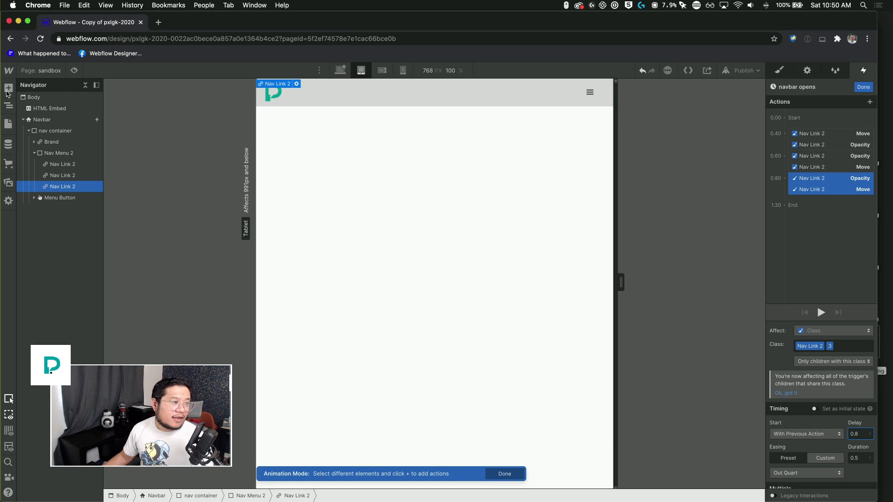
Preview the tablet menu and toggle it repeatedly to check the staggered timing of all three links.
click(73, 70)
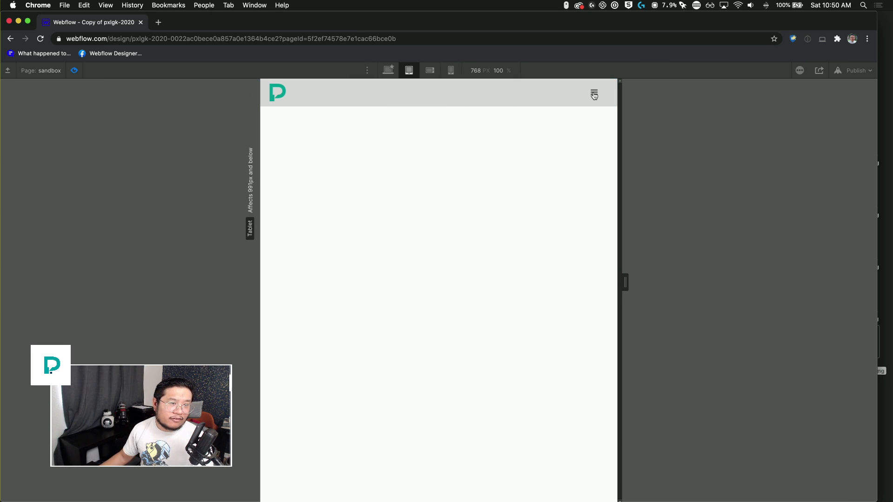
click(594, 95)
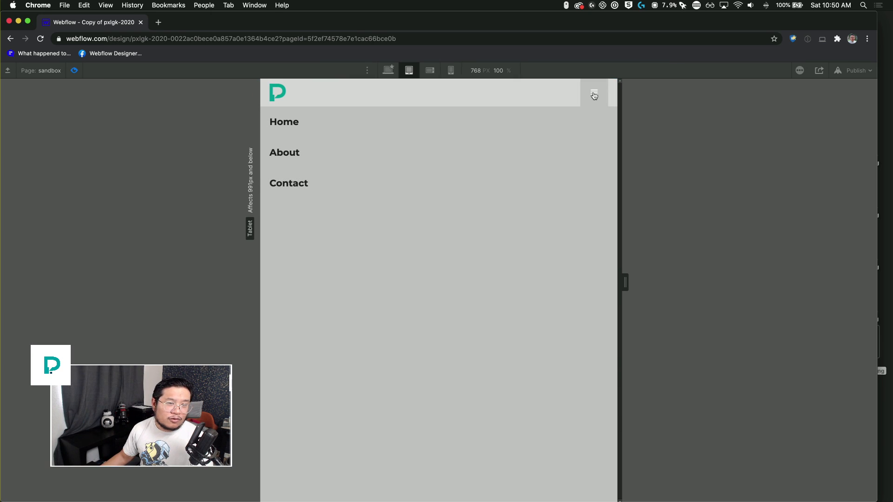
click(594, 94)
click(591, 96)
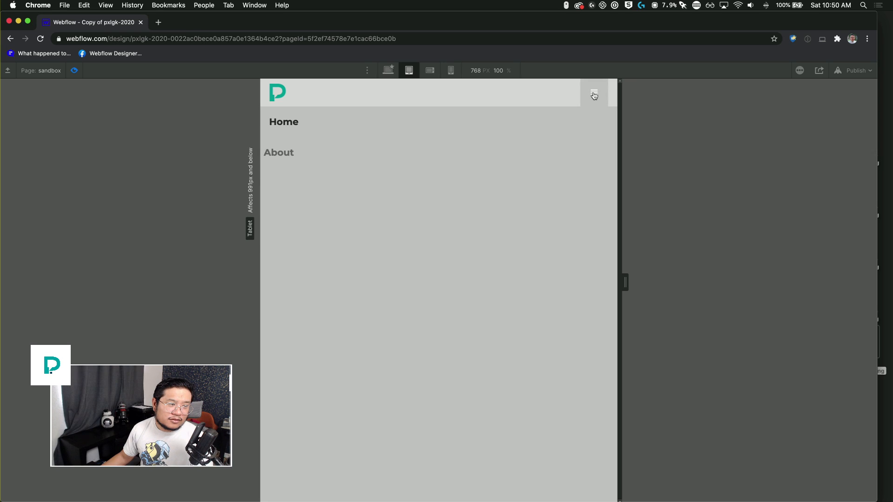
click(74, 70)
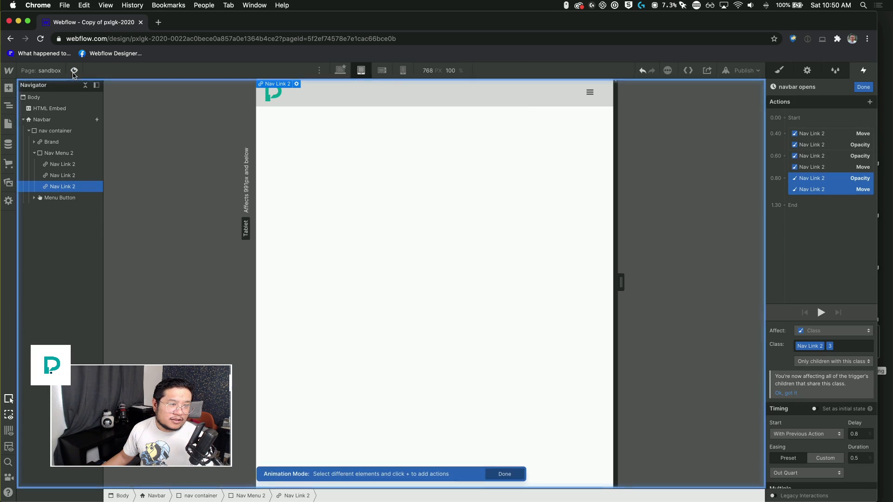
Set the duration of all six Nav Link 2 Move and Opacity actions in the "navbar opens" animation to 0.2 s.
click(820, 138)
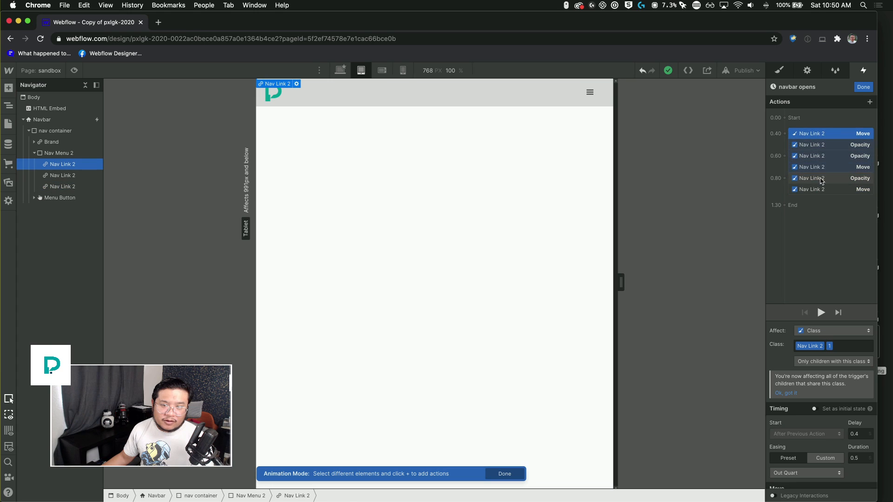
shift+click(821, 188)
click(862, 458)
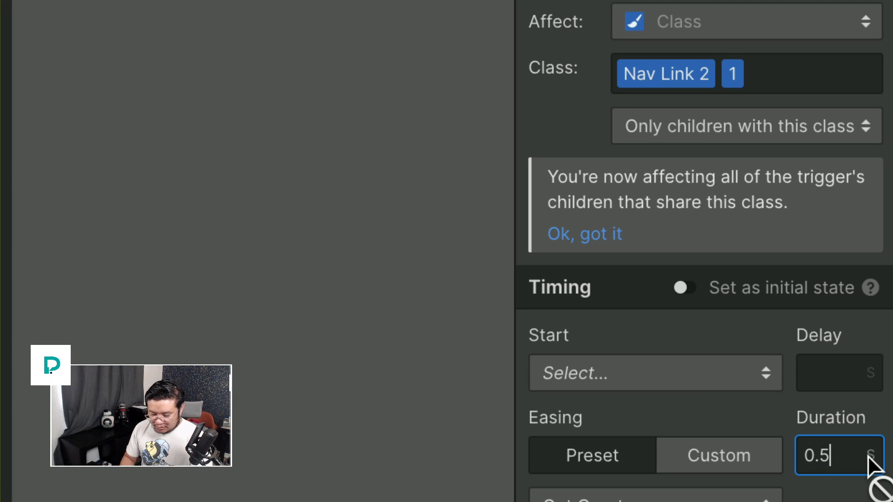
key(BackSpace)
text(2)
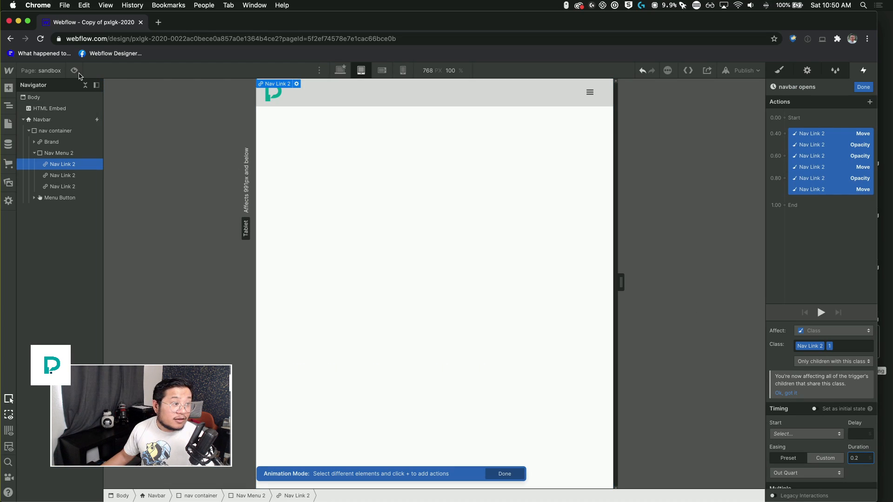
Preview the tablet menu opening once to check the shortened link animations.
click(75, 71)
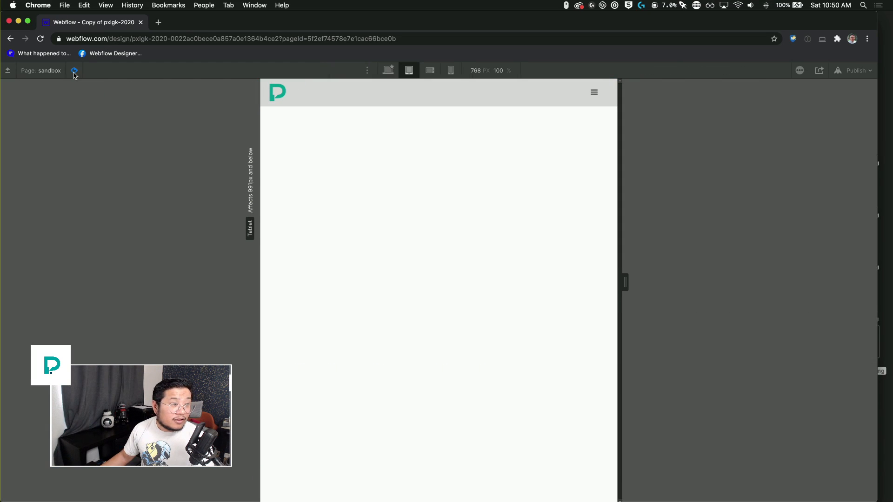
click(598, 97)
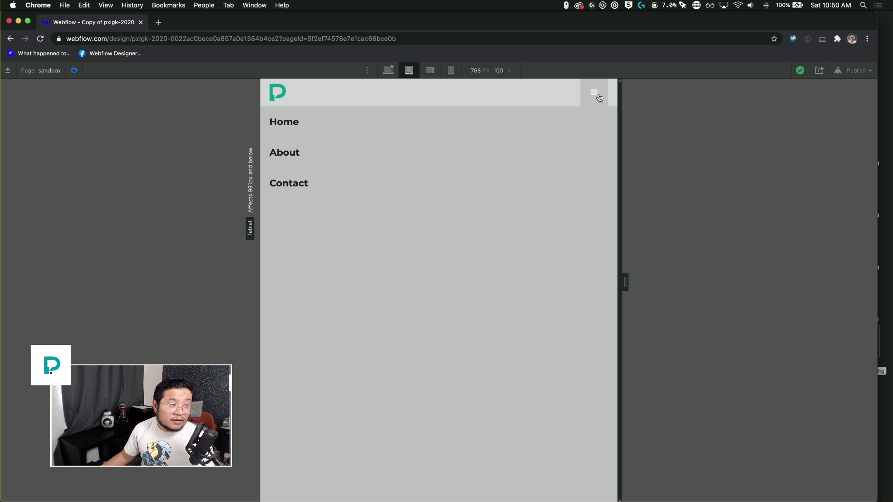
click(73, 71)
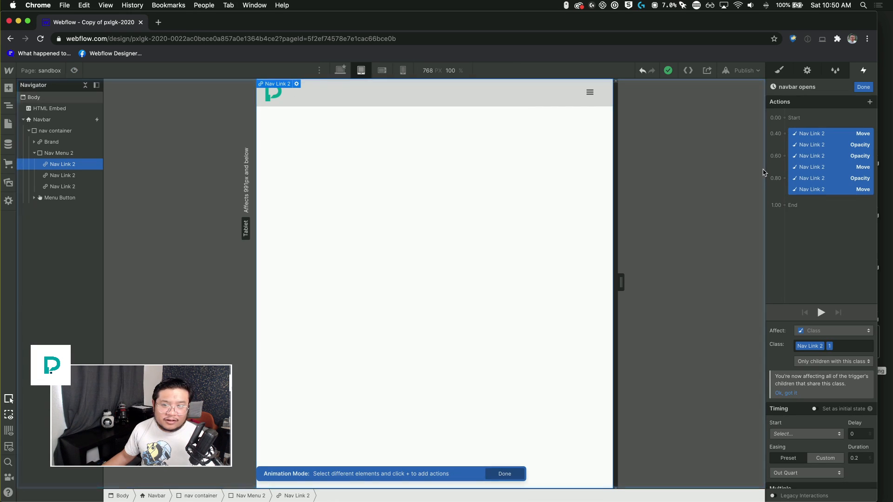
Set the delay of the second nav link's Opacity and Move actions to 0.45 s.
click(811, 158)
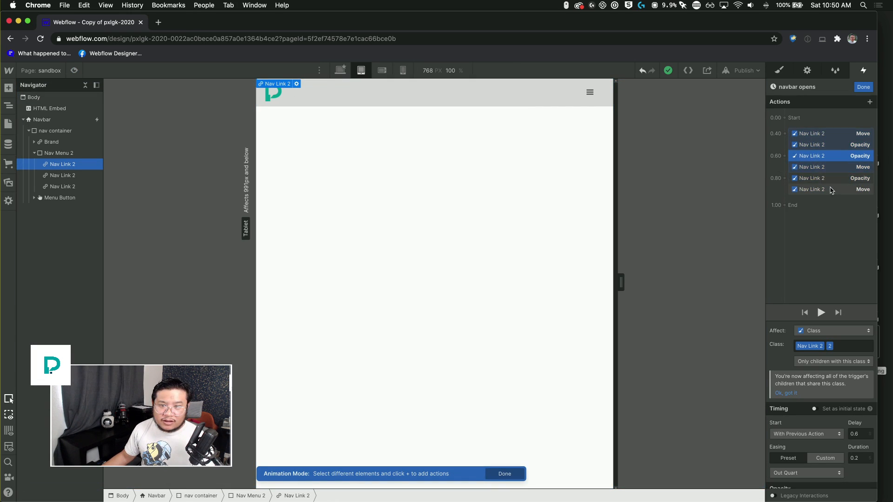
shift+click(814, 166)
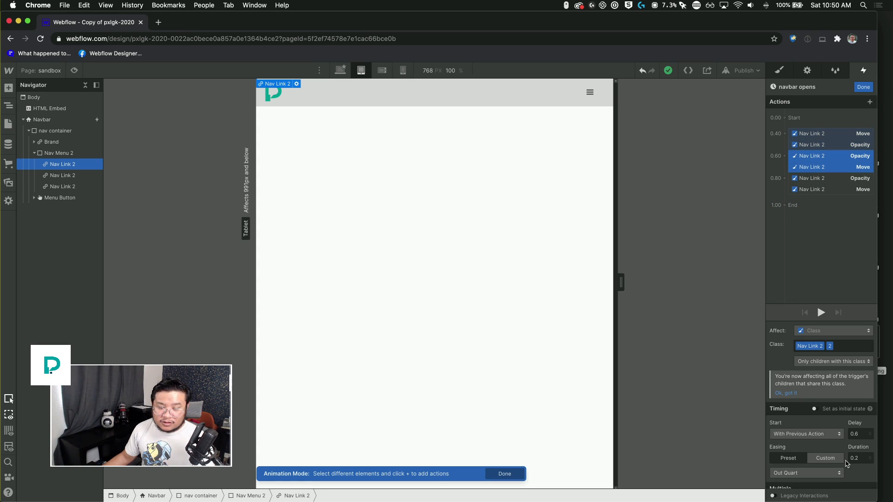
click(860, 434)
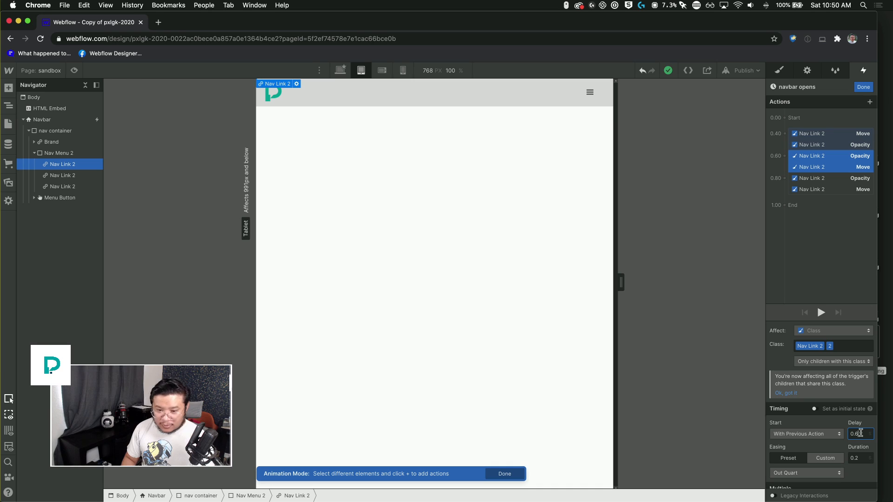
text(45)
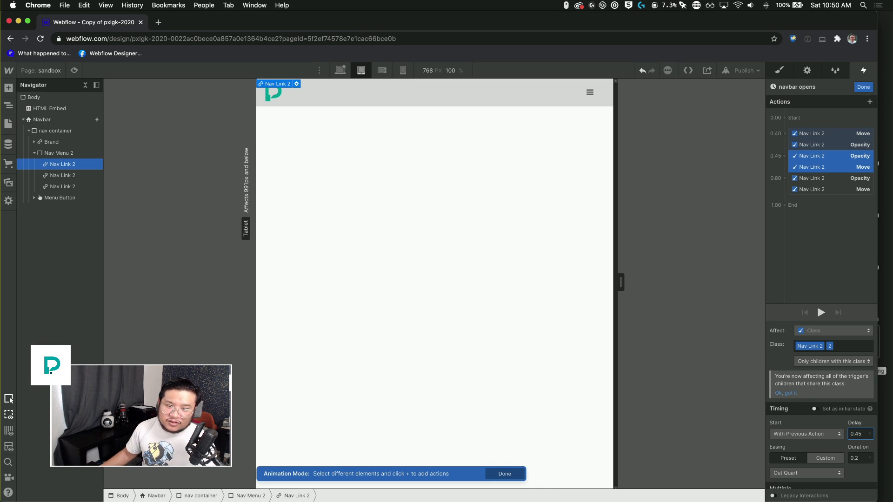
Set the delay of the third nav link's Opacity and Move actions to 0.5 s.
click(815, 181)
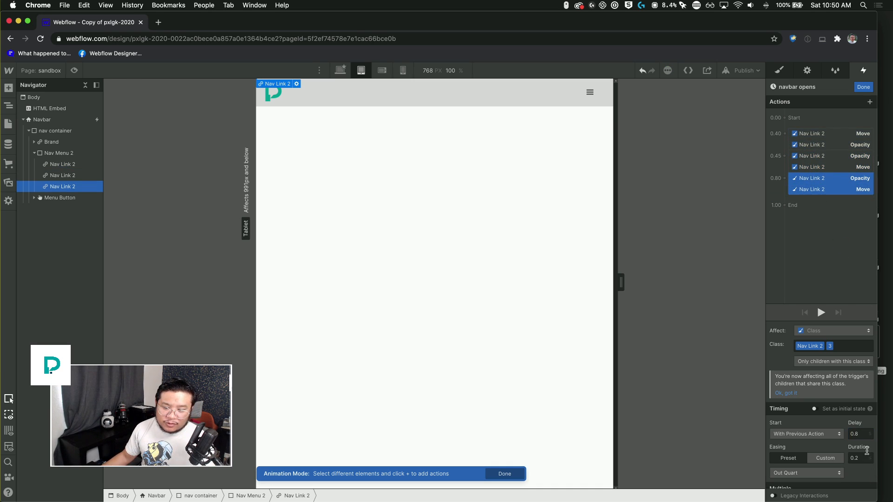
click(858, 432)
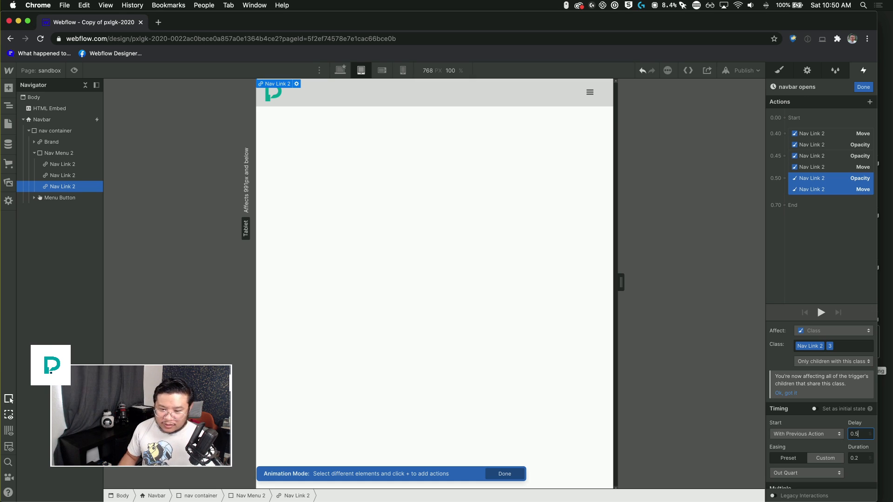
drag(820, 192, 776, 153)
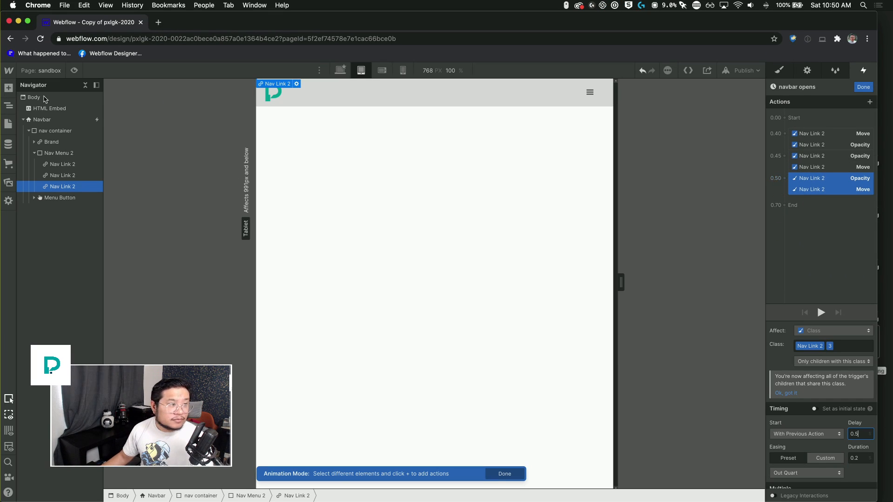
Preview the tablet menu and open and close it repeatedly to judge the tighter stagger between links.
click(74, 70)
click(595, 94)
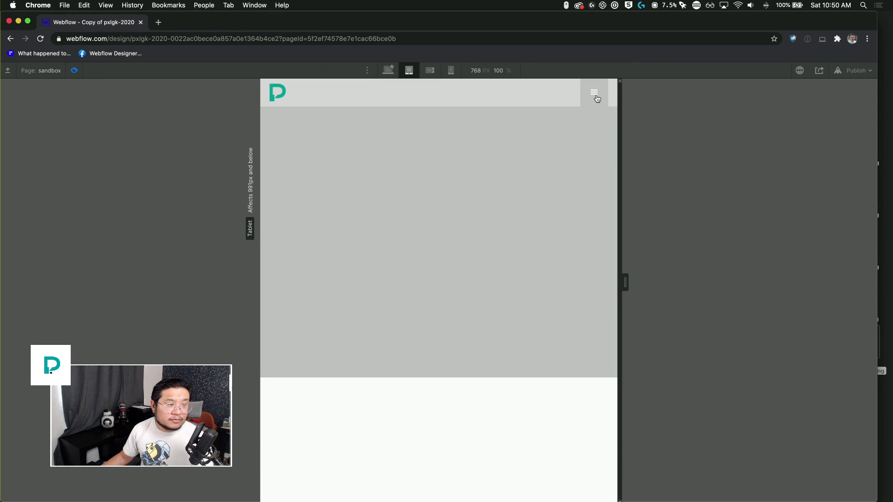
click(596, 96)
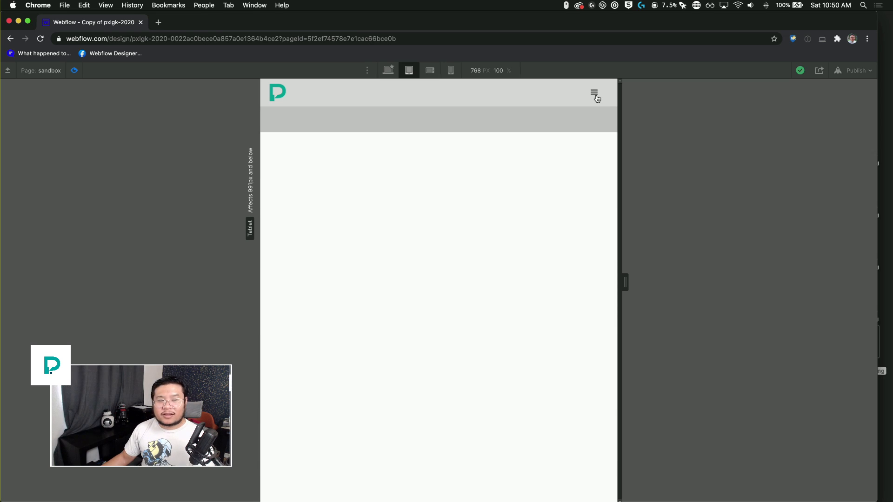
click(595, 95)
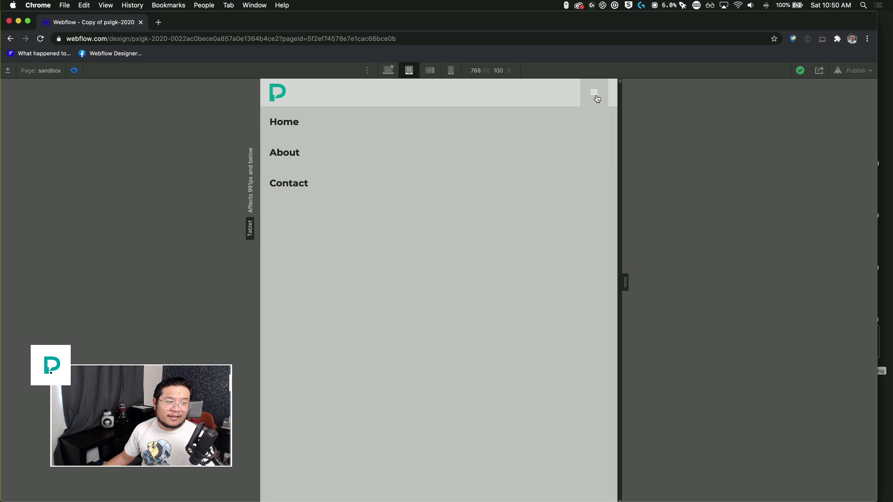
click(596, 95)
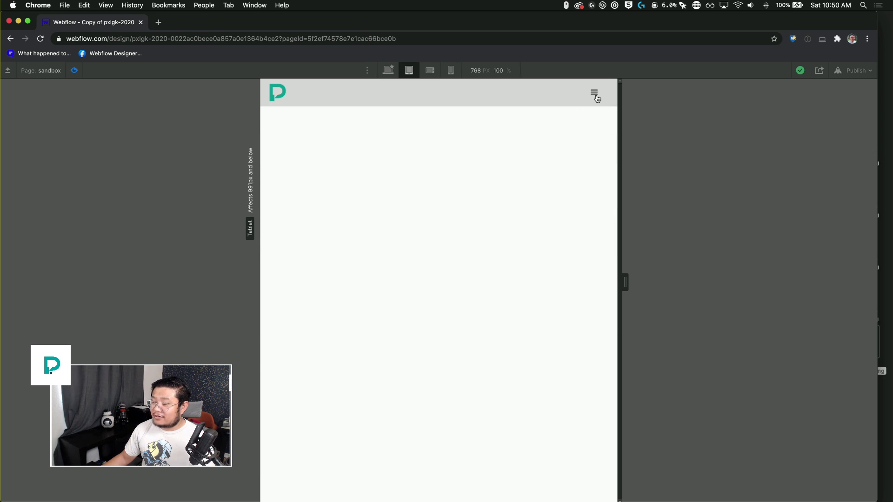
click(595, 95)
click(596, 97)
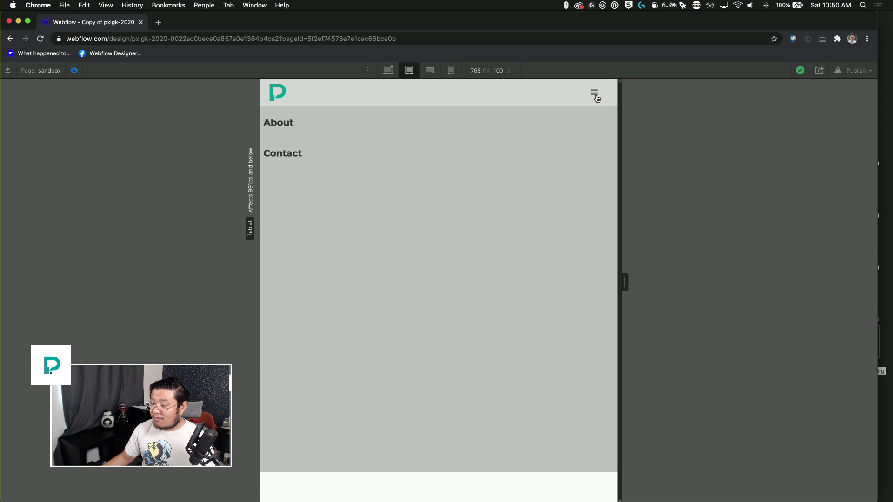
click(596, 97)
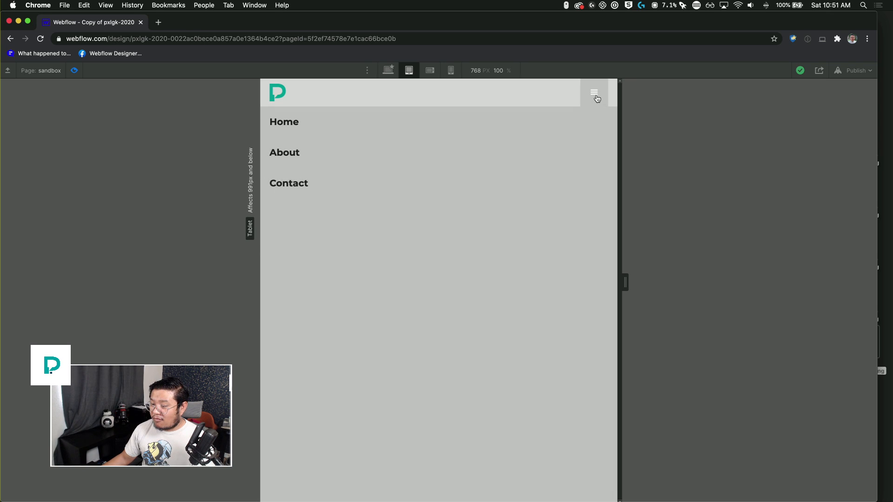
click(596, 96)
click(596, 96)
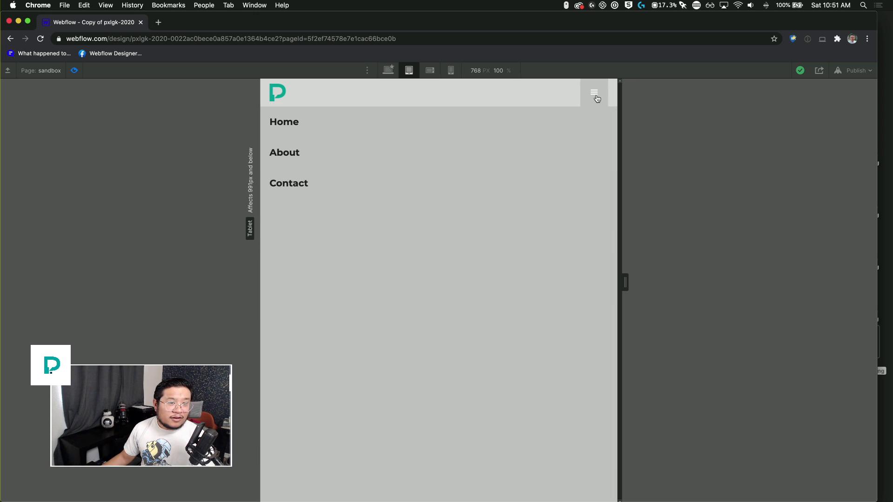
click(596, 96)
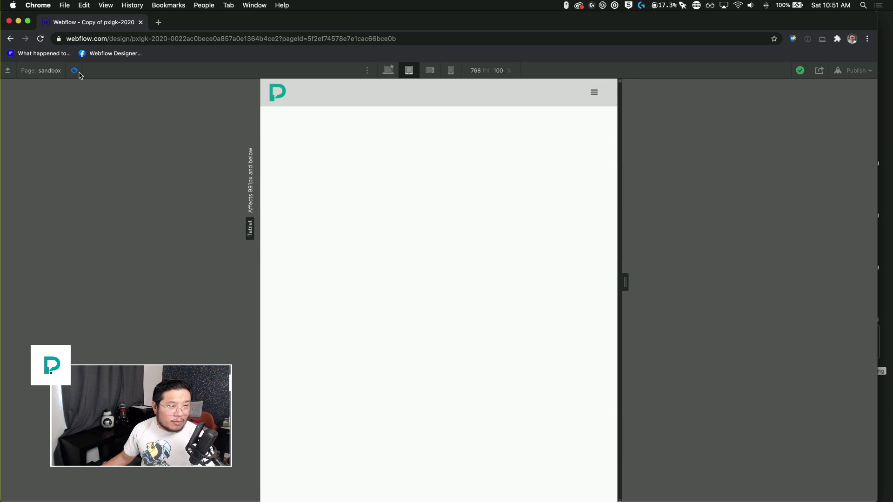
click(76, 72)
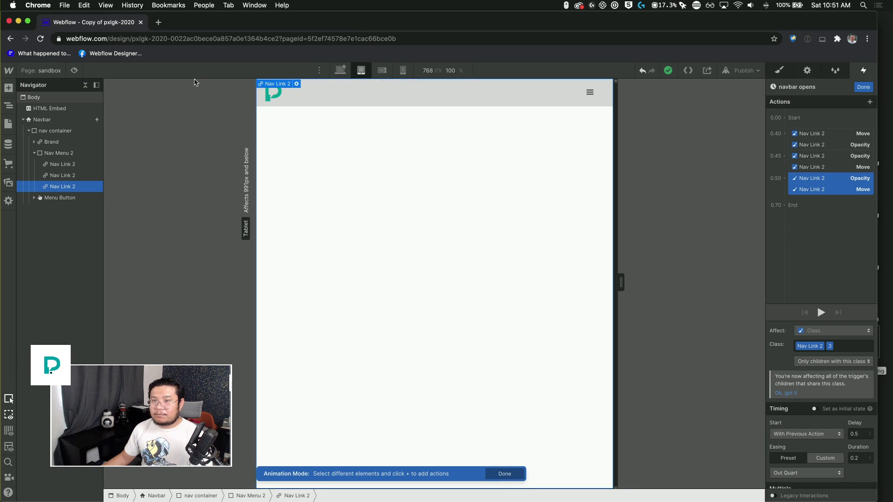
Switch to the desktop breakpoint, examine the stretched Navbar, and review the custom height code in the HTML Embed.
click(340, 71)
click(163, 126)
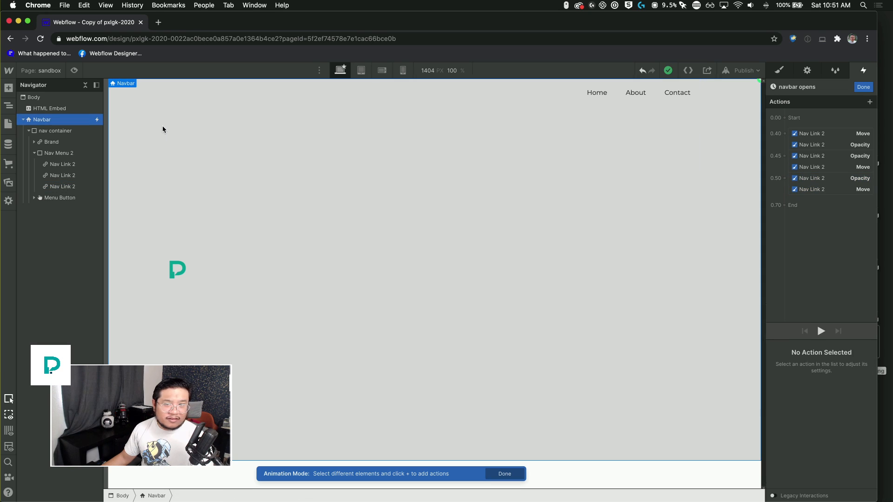
click(778, 71)
click(58, 153)
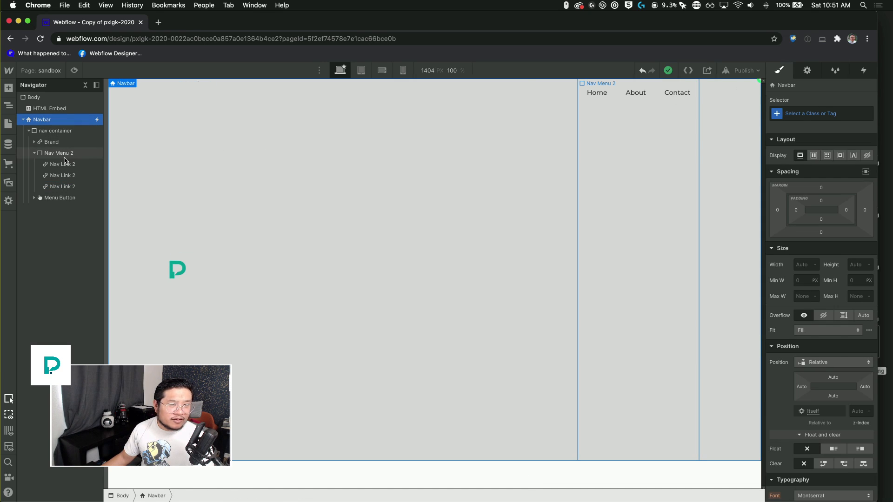
click(51, 108)
click(156, 84)
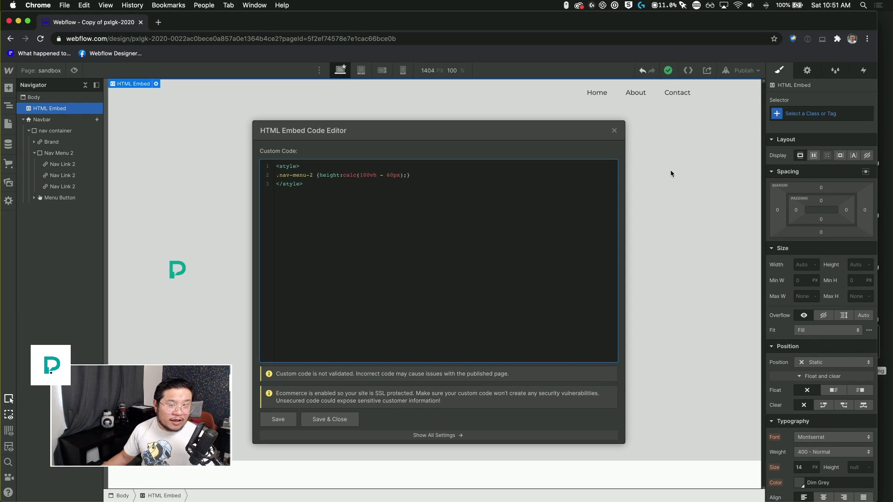
click(614, 131)
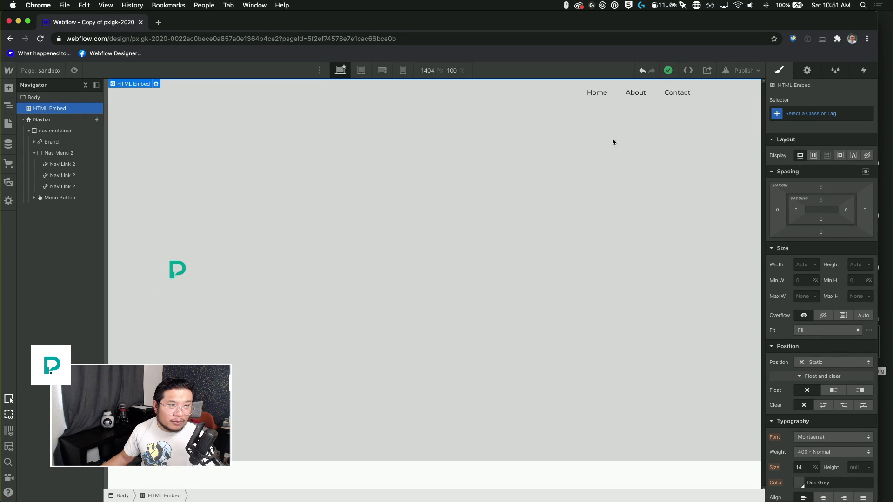
Publish the site to its webflow.io subdomain and open the live sandbox page.
click(743, 70)
click(716, 186)
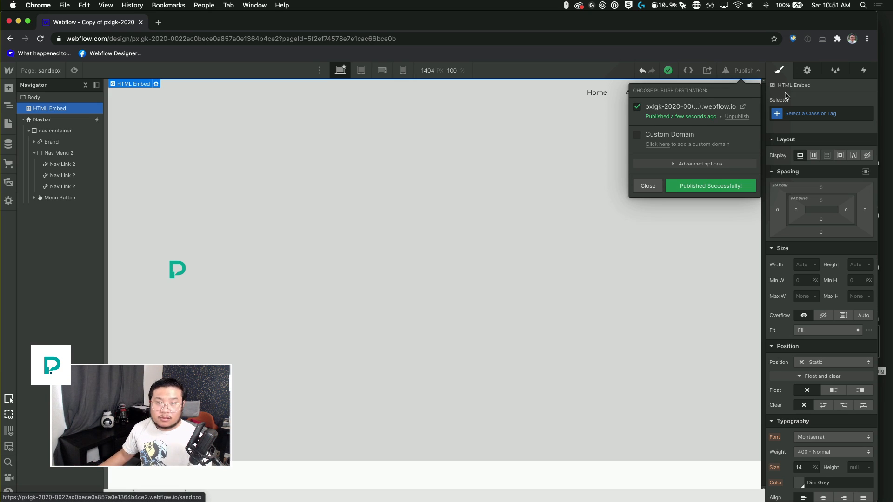
click(742, 107)
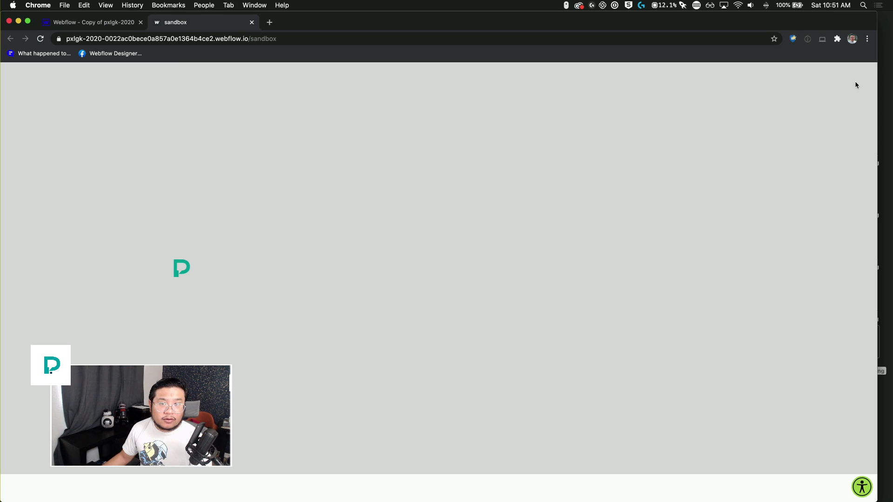
Narrow the browser window to tablet width and inspect the live navbar's nav-container element in DevTools.
drag(877, 80, 385, 106)
right_click(315, 114)
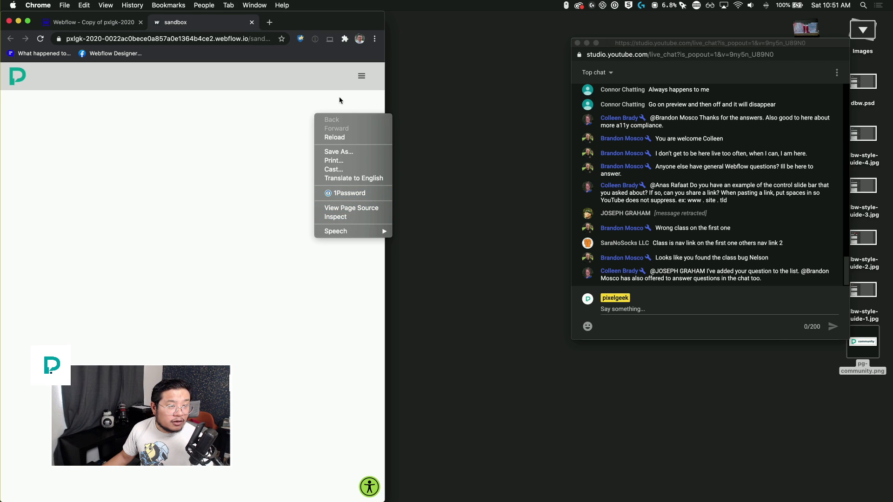
click(363, 218)
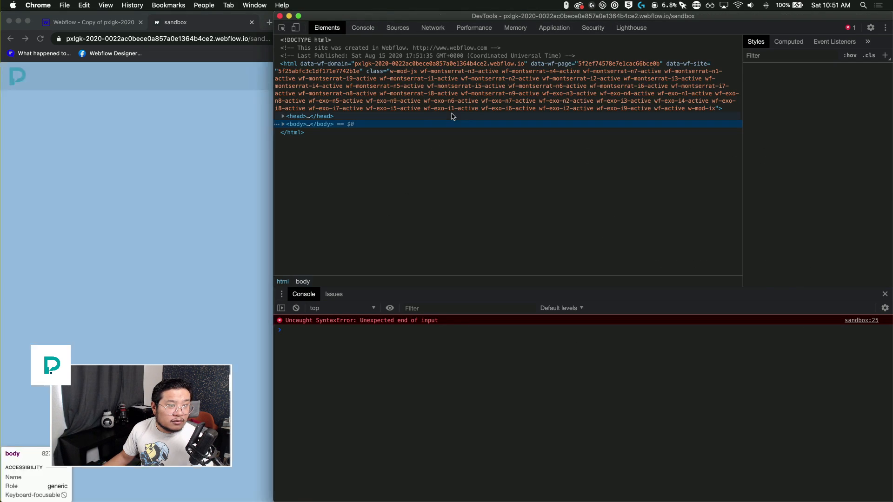
right_click(226, 71)
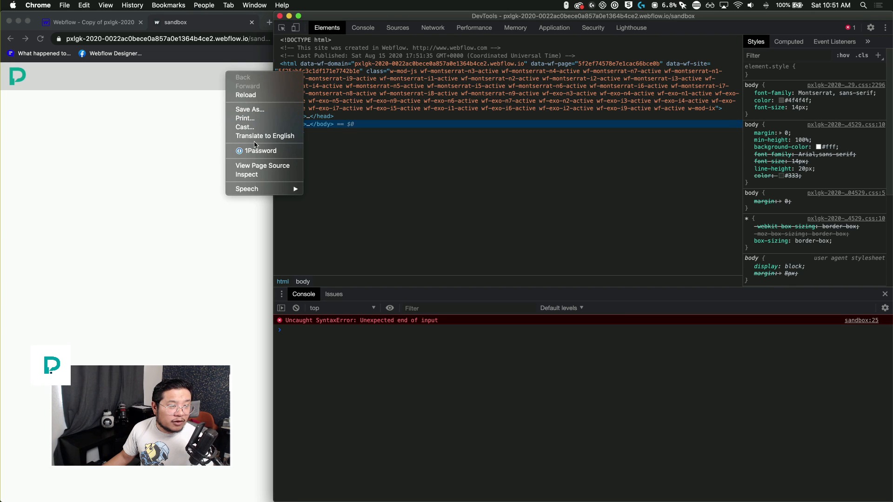
click(261, 174)
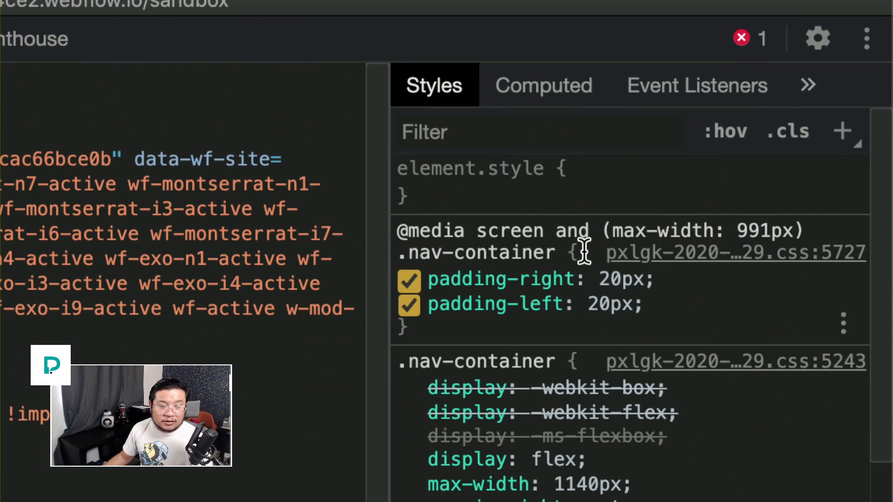
mouse_move(582, 249)
mouse_down()
mouse_move(491, 248)
mouse_move(399, 228)
mouse_move(578, 261)
mouse_up()
key(ctrl+c)
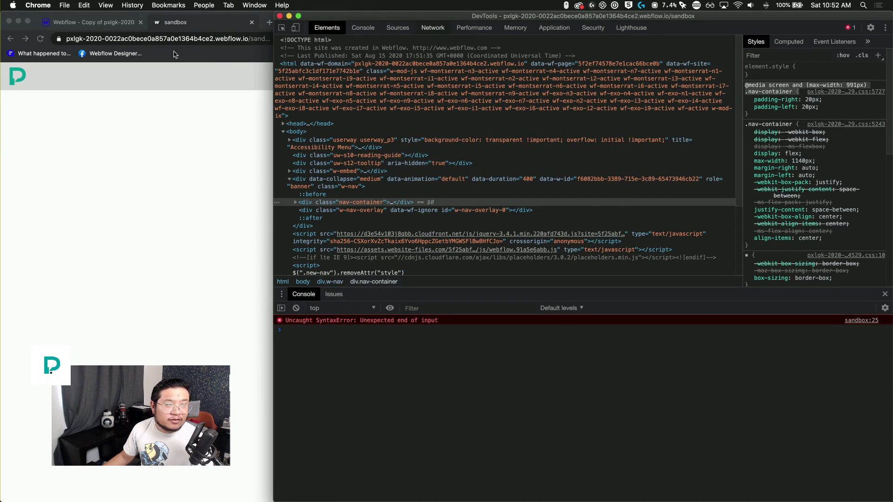
click(279, 16)
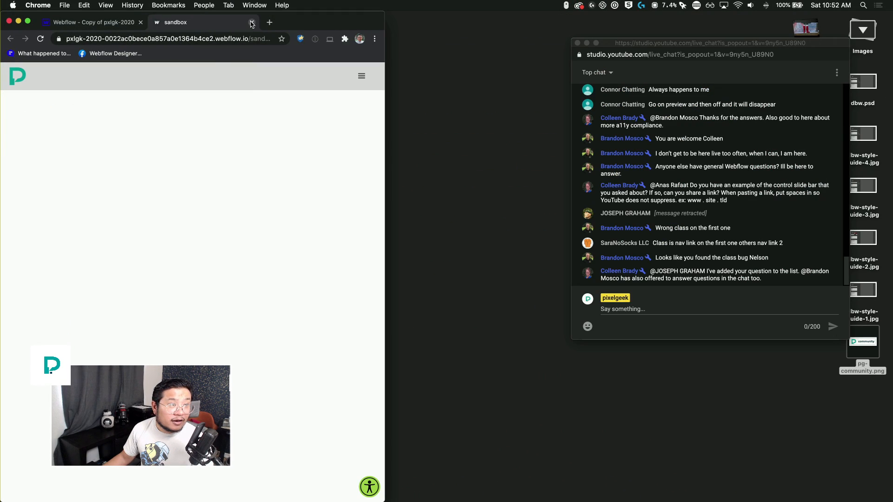
click(251, 22)
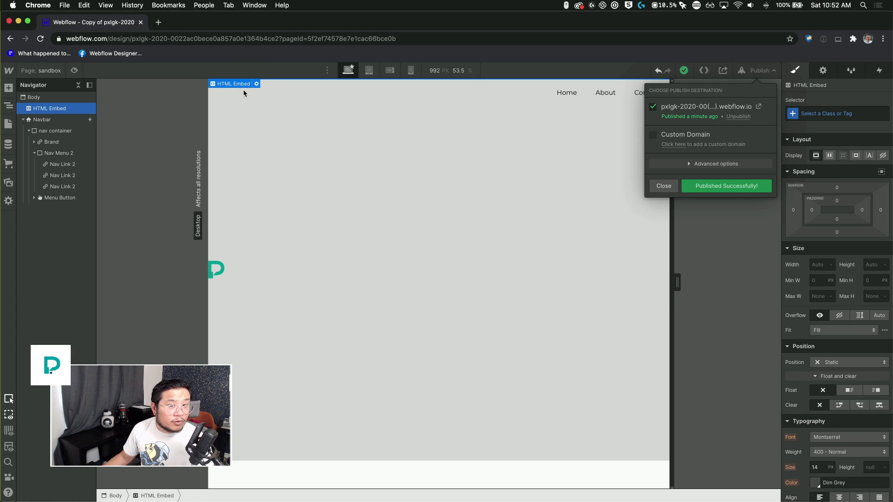
click(258, 86)
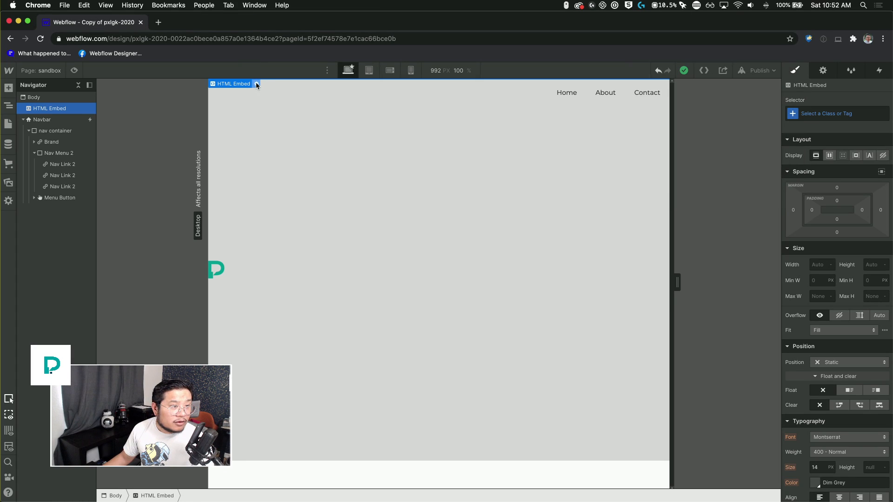
click(256, 84)
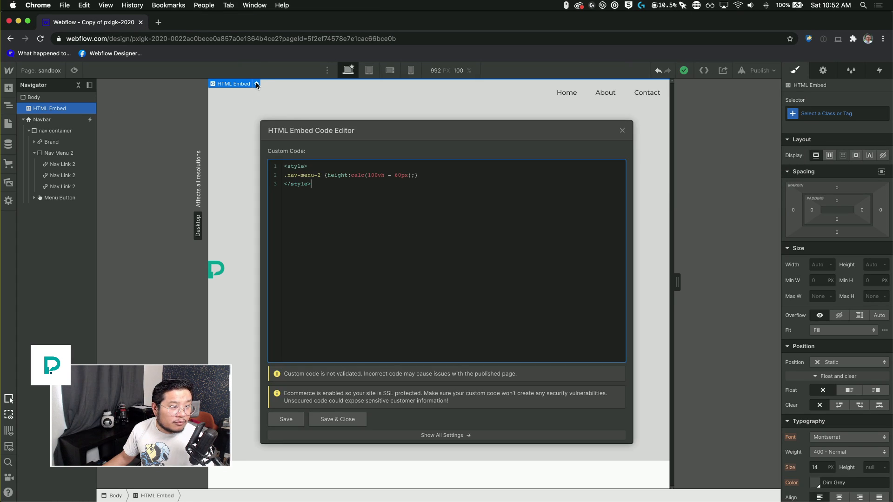
click(318, 166)
key(Return)
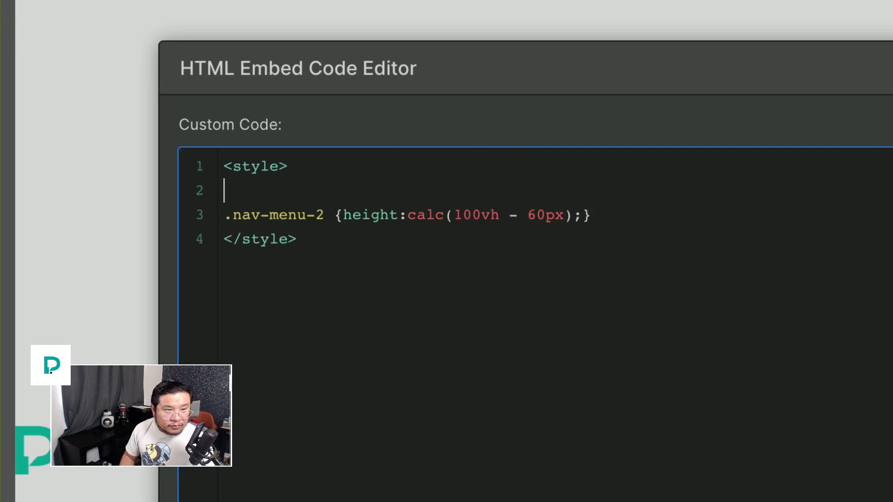
key(ctrl+v)
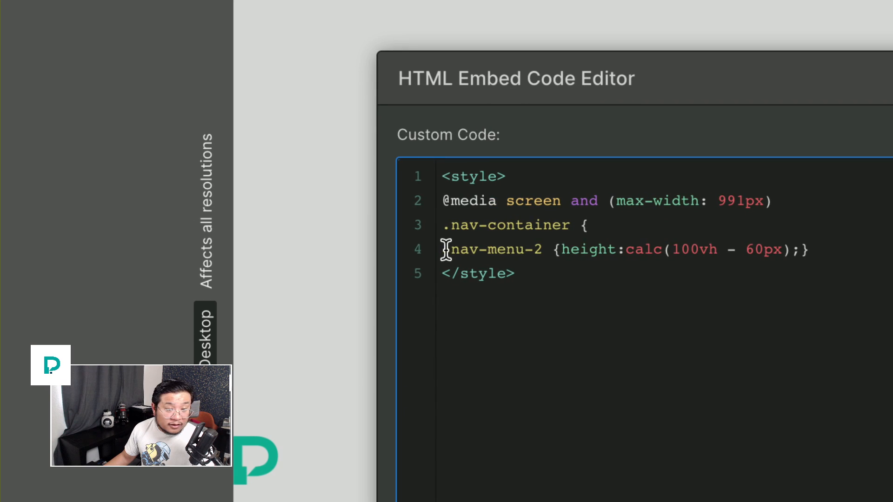
Indent the .nav-menu-2 height rule inside the pasted block, add a closing brace on the line below it, and save the embed code.
click(445, 250)
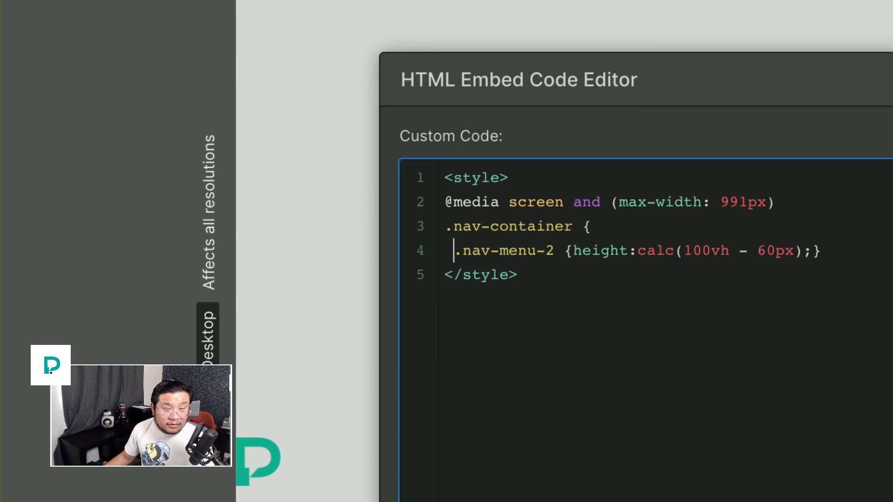
key(BackSpace)
key(BackSpace)
key(BackSpace)
key(Tab)
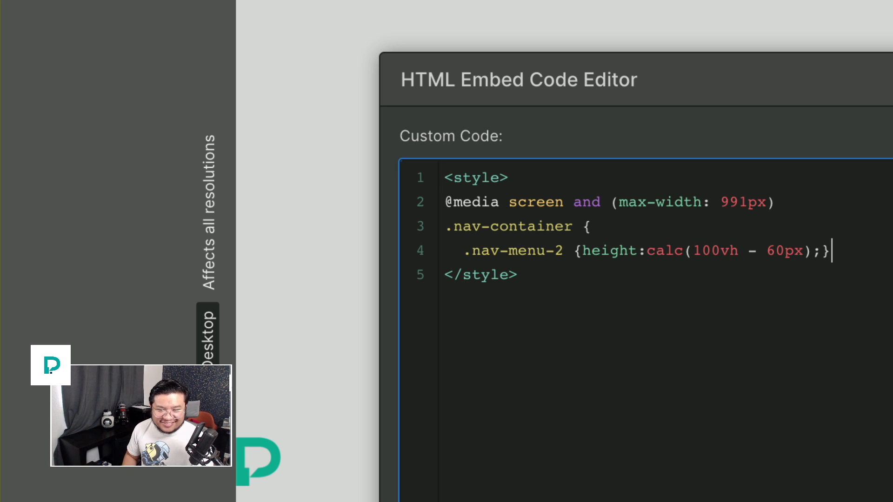
key(Return)
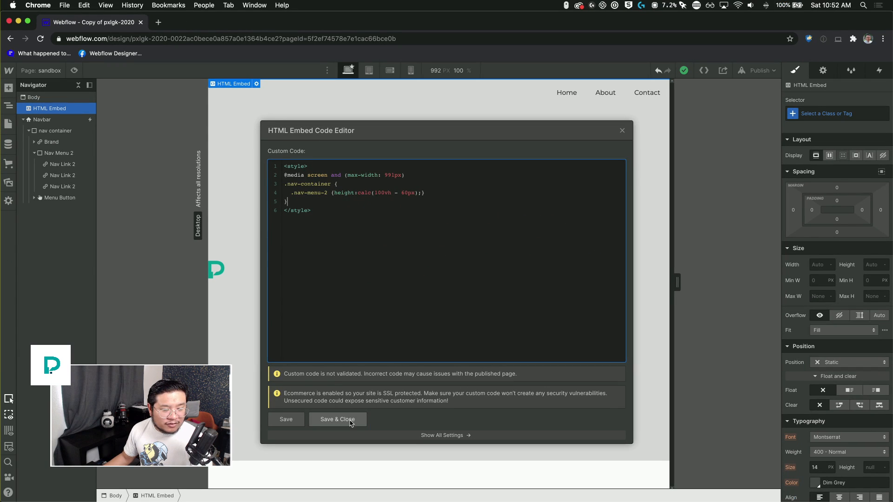
click(349, 420)
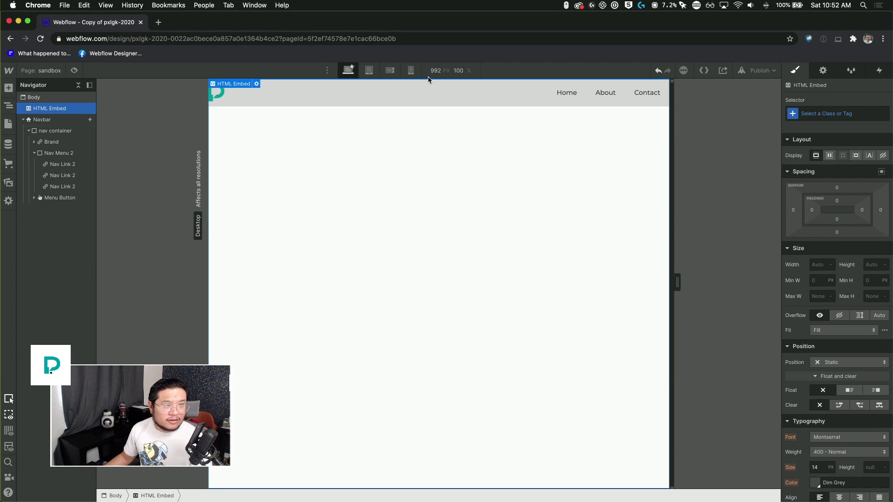
Set the nav container's left and right padding to 20 px and widen the canvas to about 1452 px to check the desktop layout.
click(54, 135)
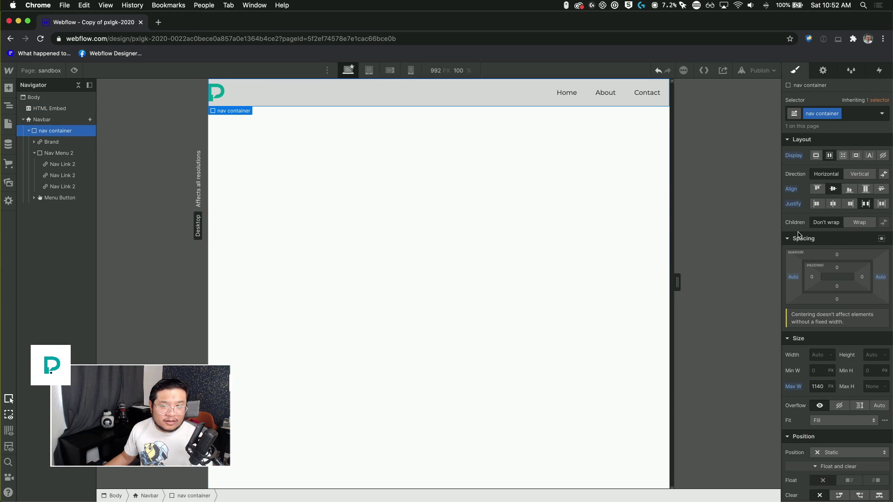
drag(864, 278, 854, 278)
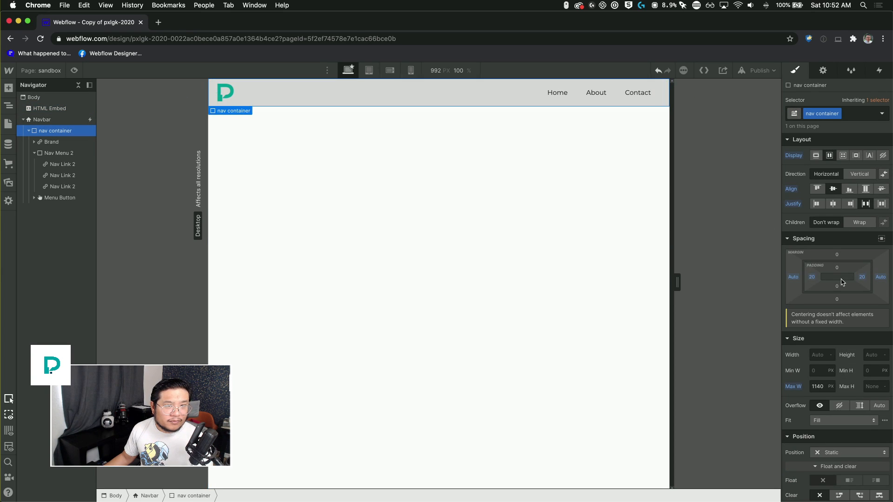
drag(678, 286, 815, 266)
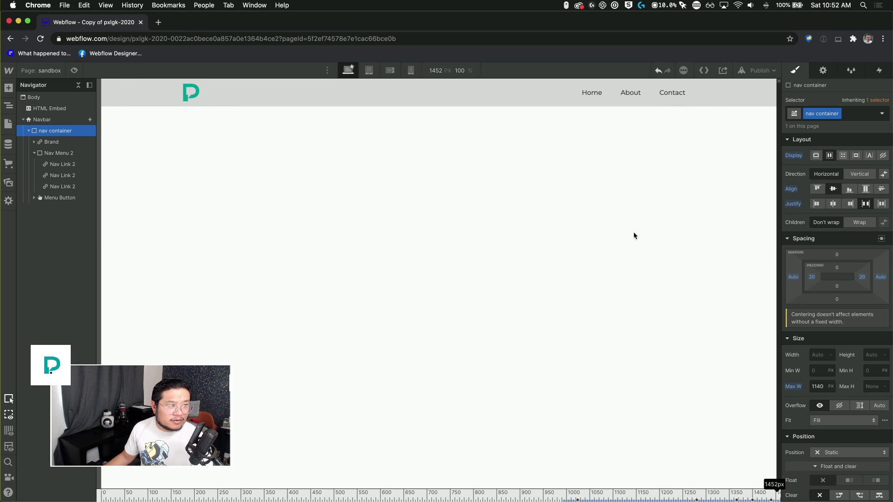
Review the media query code in the HTML Embed, then save and close it.
click(66, 109)
click(149, 84)
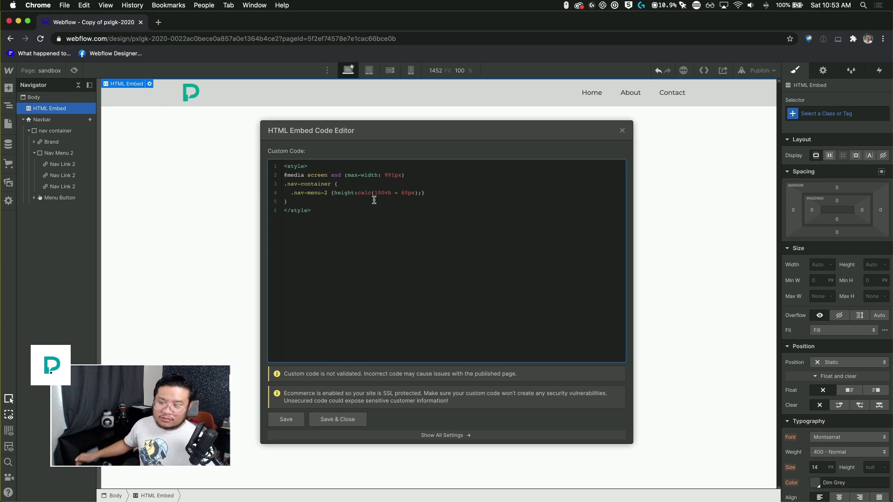
click(337, 419)
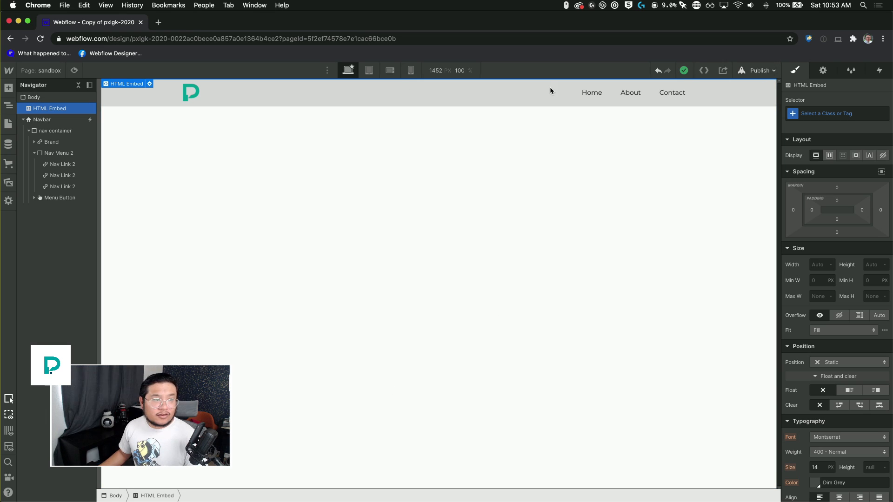
Preview the page at the tablet breakpoint, test opening and closing the navbar's dropdown menu twice, and exit the preview.
click(74, 71)
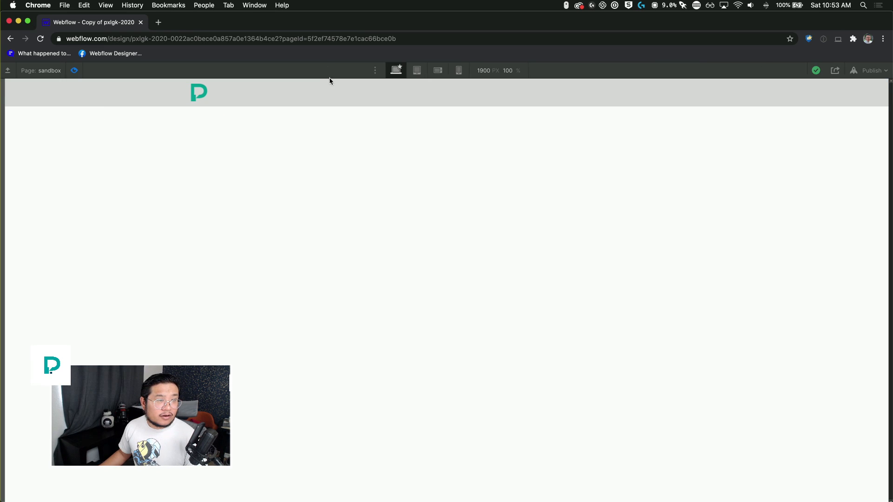
click(417, 70)
click(604, 93)
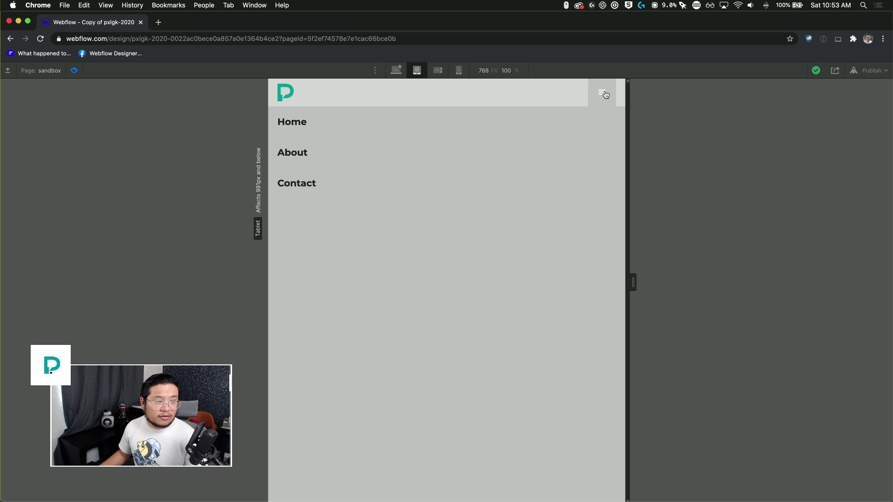
click(604, 93)
click(603, 93)
click(604, 94)
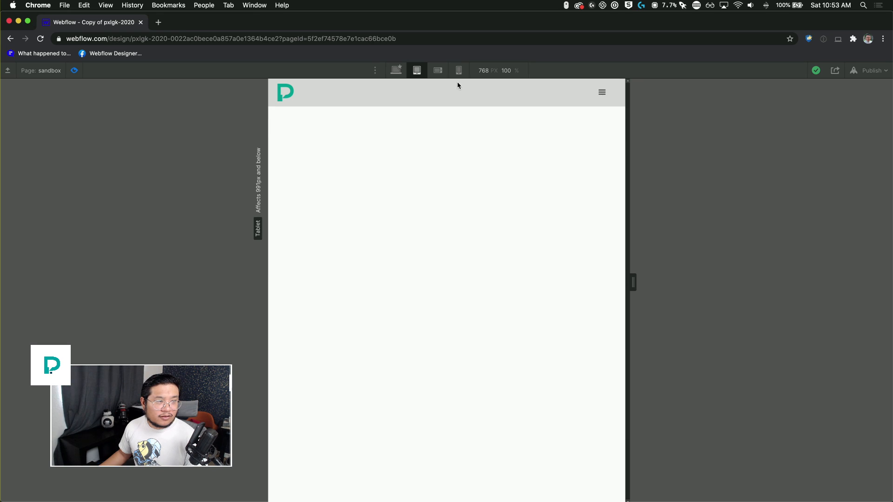
click(75, 72)
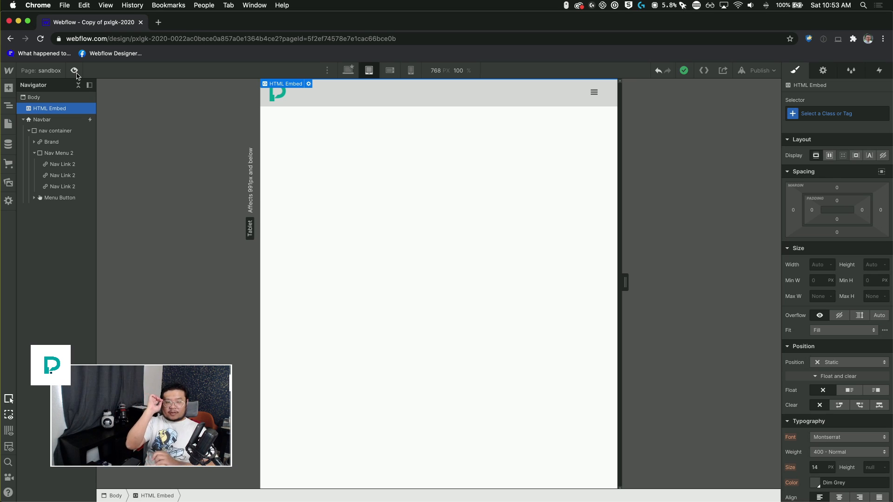
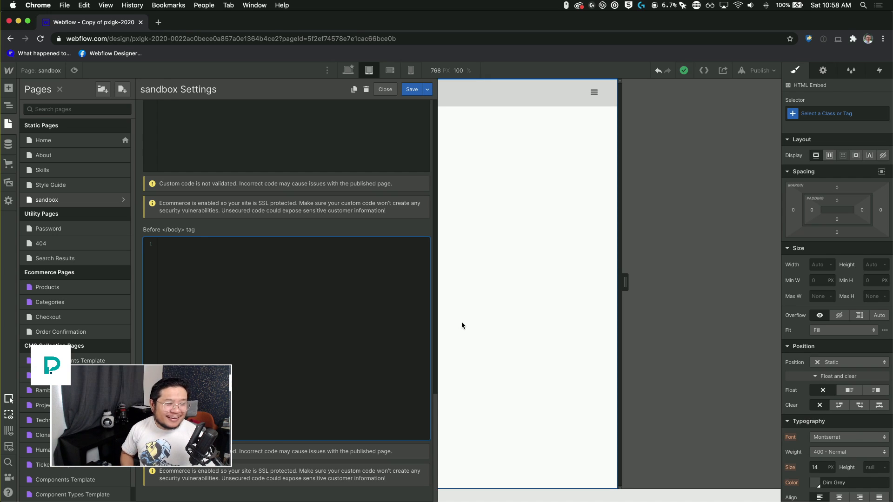
Close the sandbox page settings, return to the desktop breakpoint, and browse the elements available to add down to the Components section.
click(482, 285)
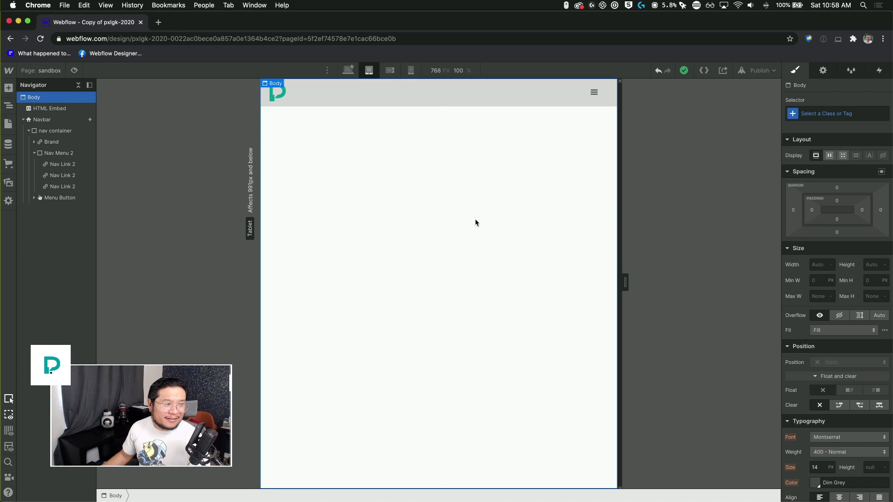
click(348, 70)
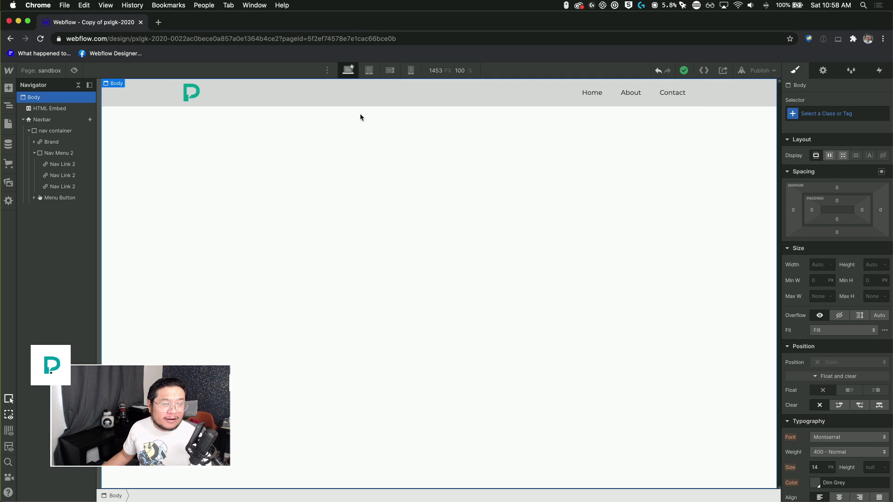
key(a)
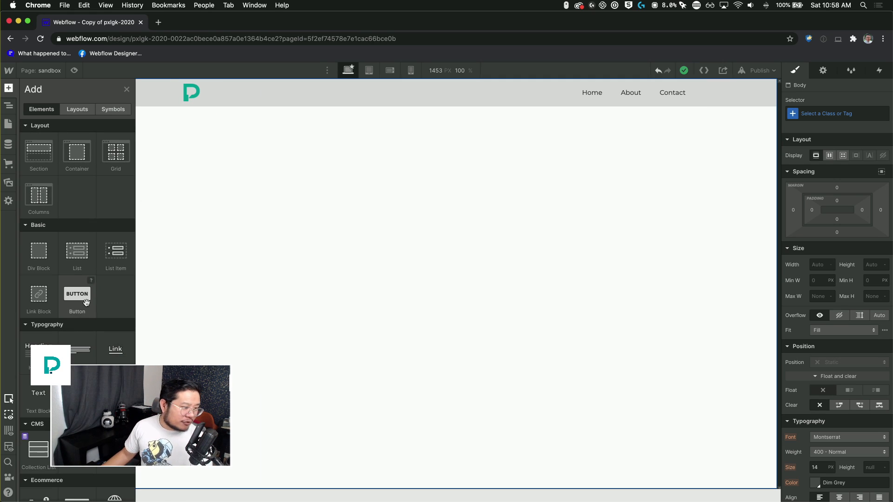
scroll(93, 339, down, 10)
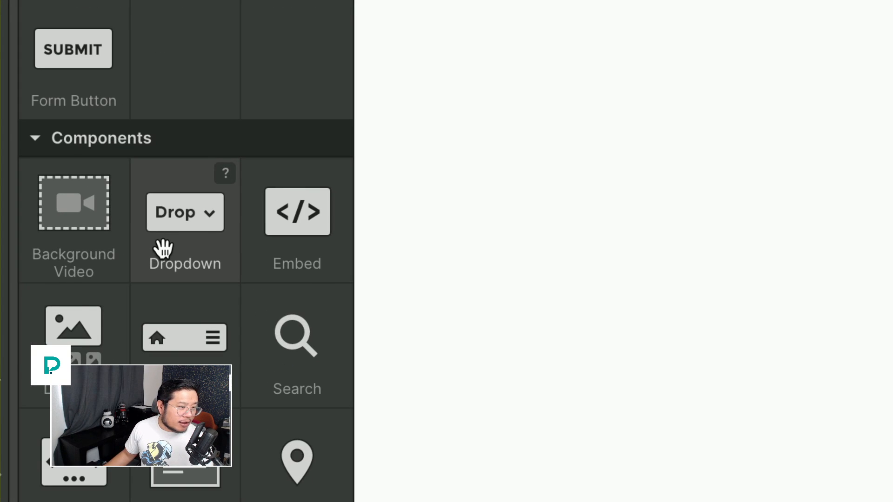
Add a Dropdown component as the first item of the navbar's nav menu.
drag(162, 242, 225, 256)
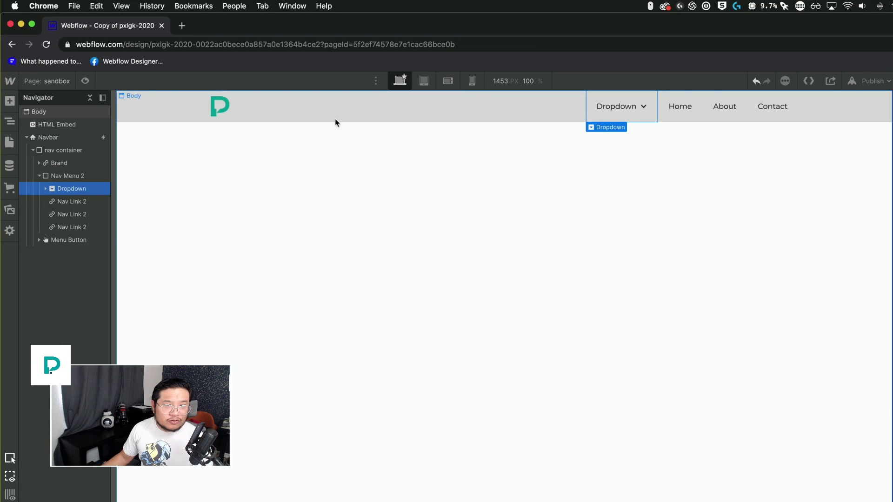
double_click(489, 111)
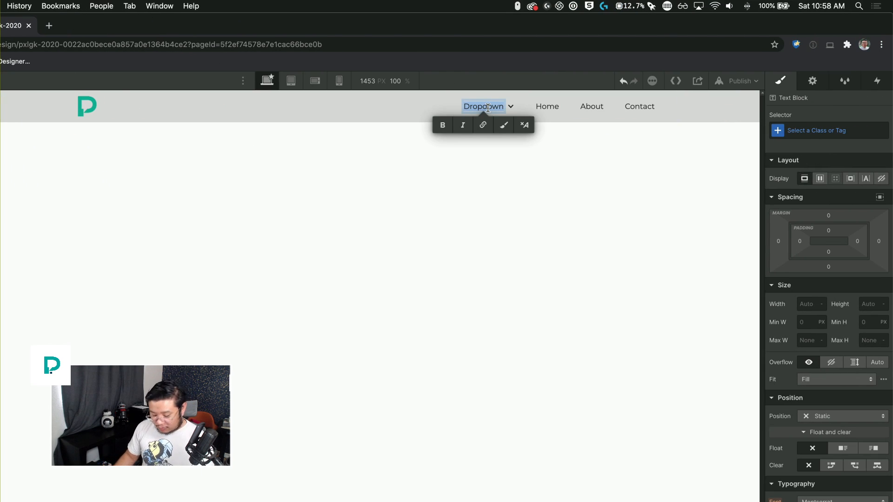
key(Escape)
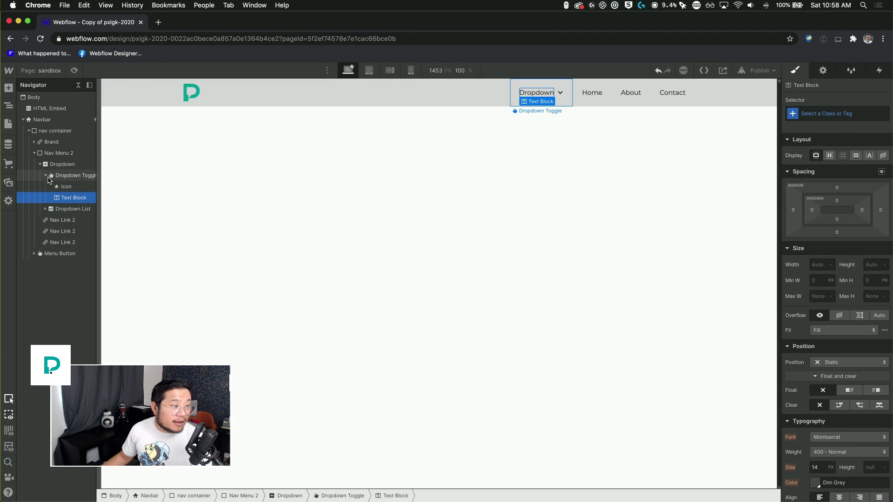
Expand the Dropdown List and examine the dropdown's parts: toggle, icon, text block, list and links.
click(45, 209)
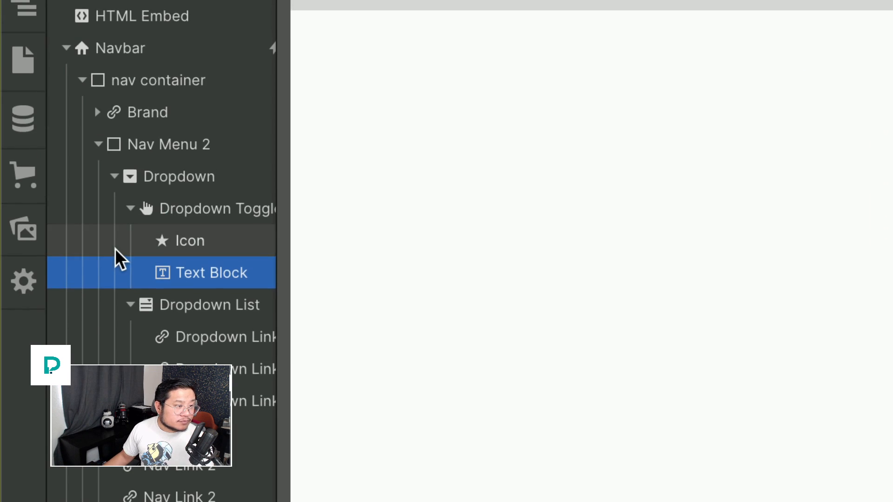
click(207, 249)
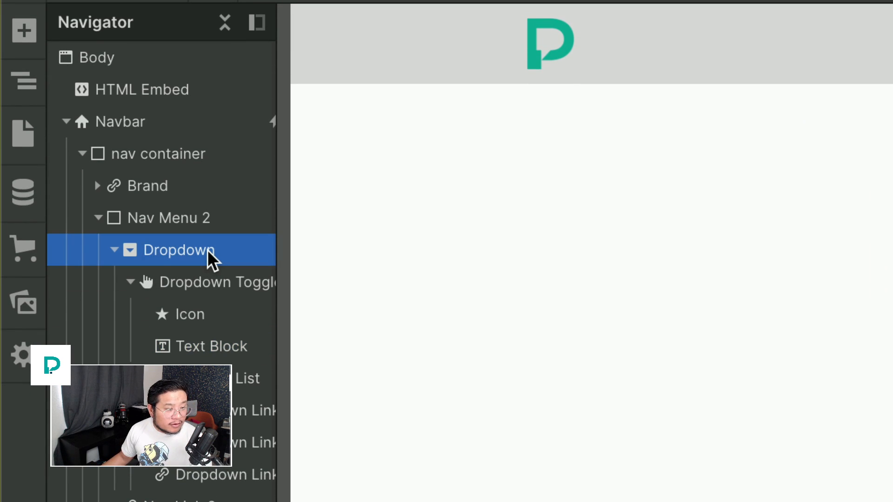
click(216, 272)
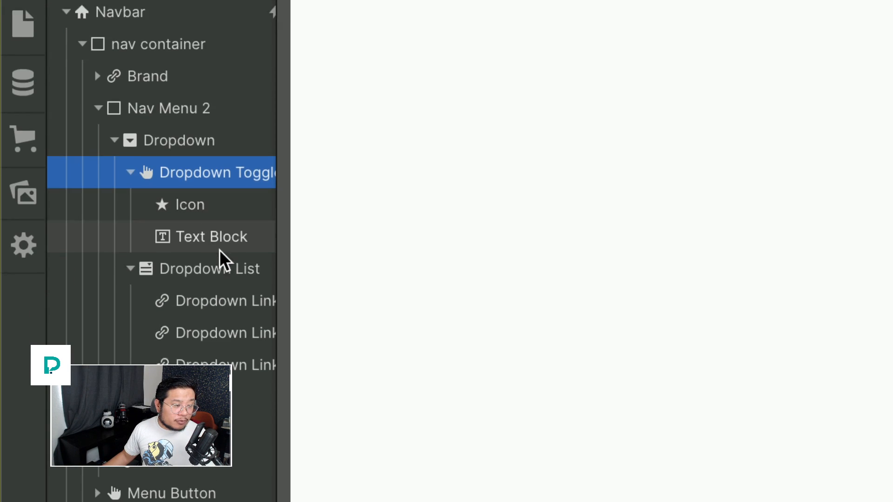
click(215, 250)
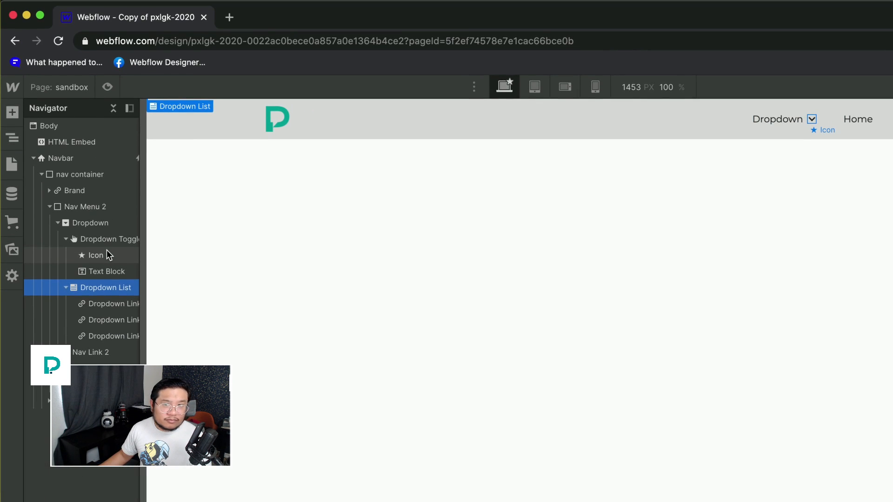
click(107, 254)
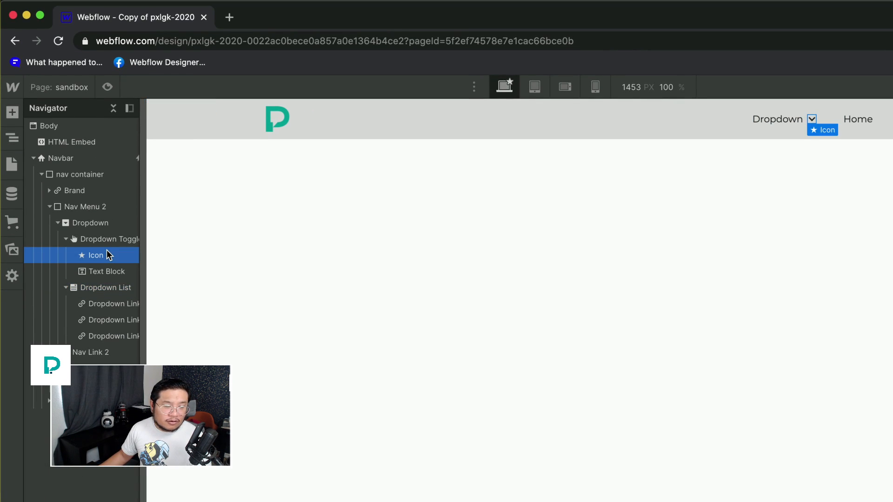
click(101, 272)
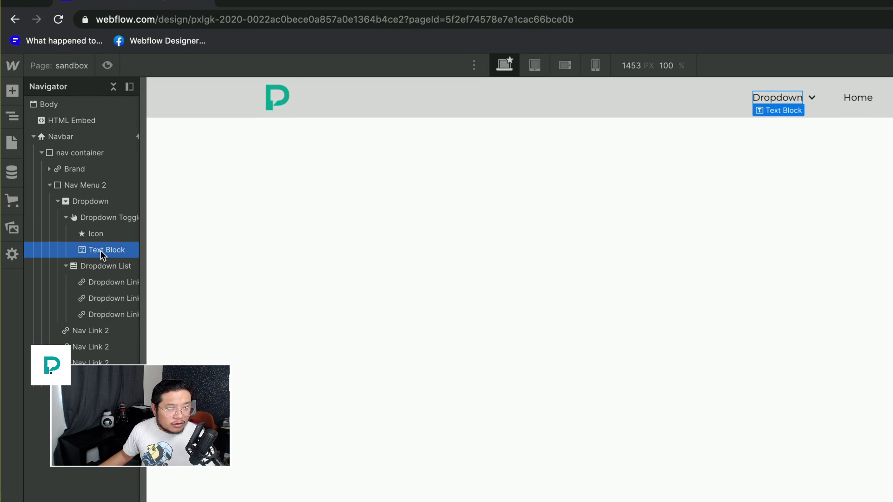
click(103, 271)
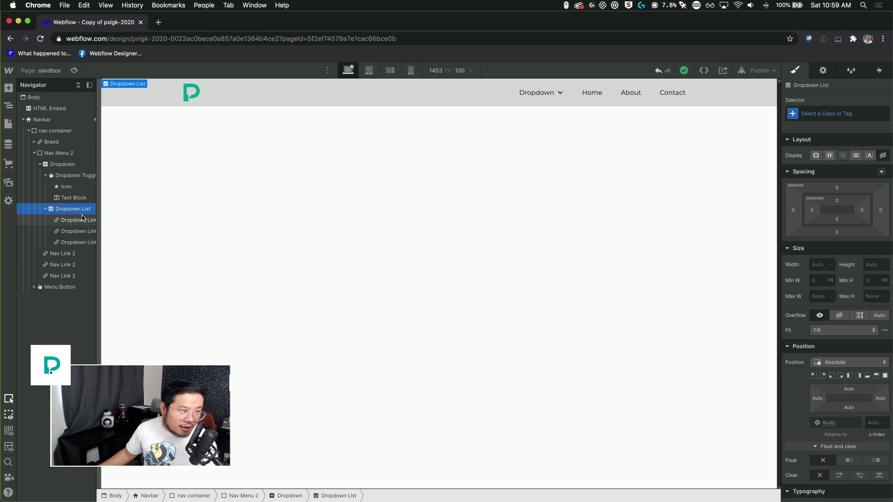
Show the Dropdown's element settings and toggle its menu open and closed on the canvas.
click(81, 166)
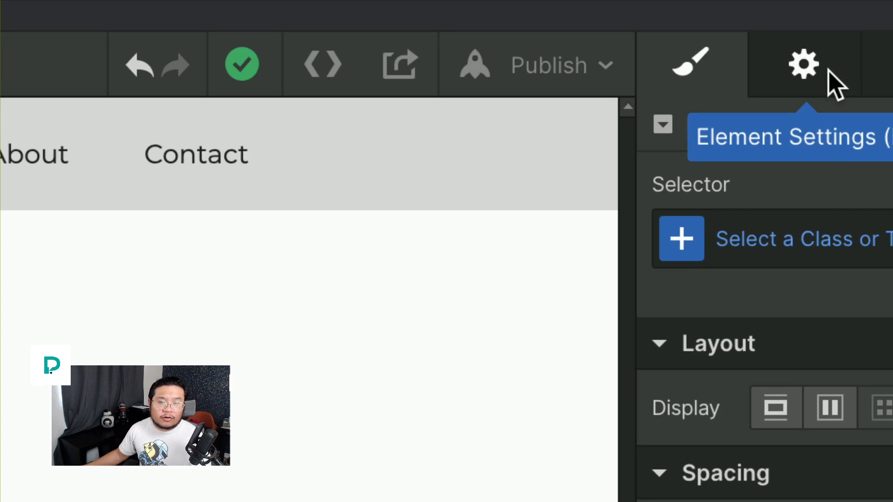
click(829, 70)
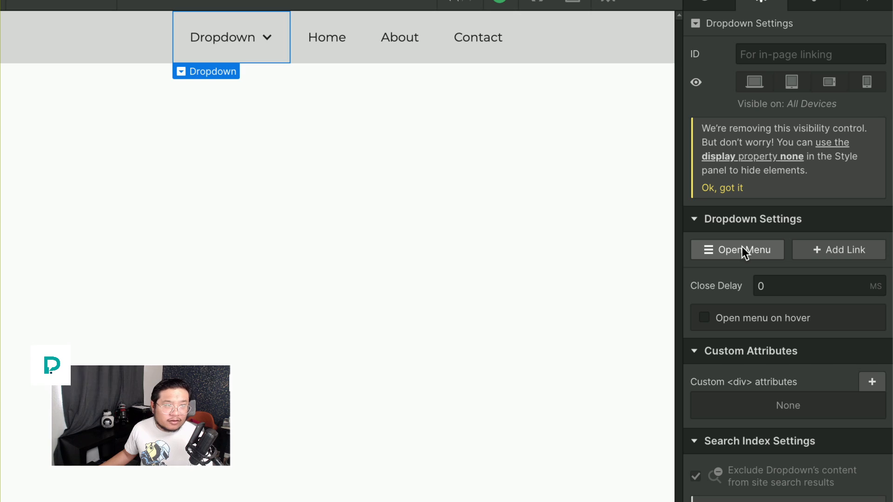
click(578, 253)
click(743, 251)
click(743, 251)
click(743, 251)
click(743, 252)
click(743, 251)
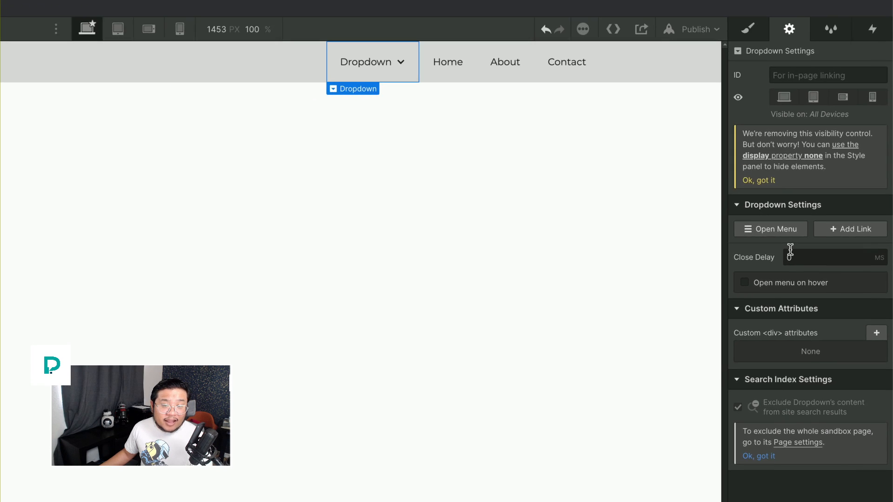
Set the dropdown's close delay to 500 ms.
click(799, 256)
double_click(800, 251)
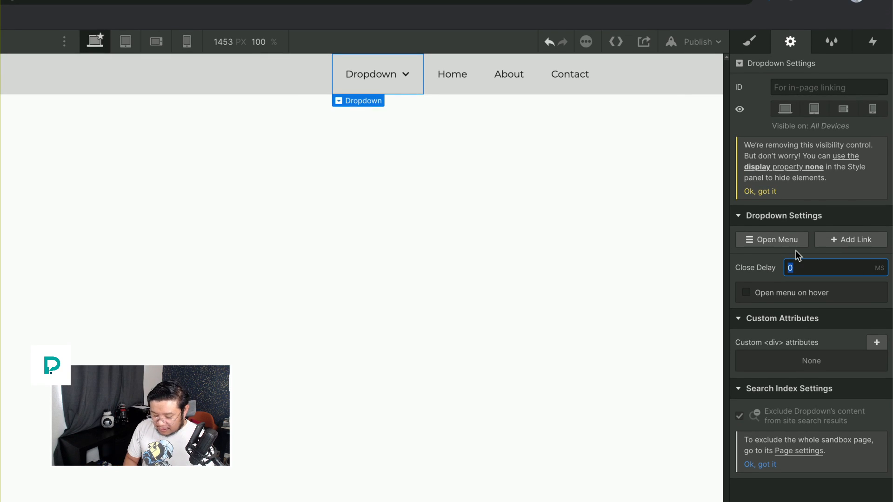
text(500)
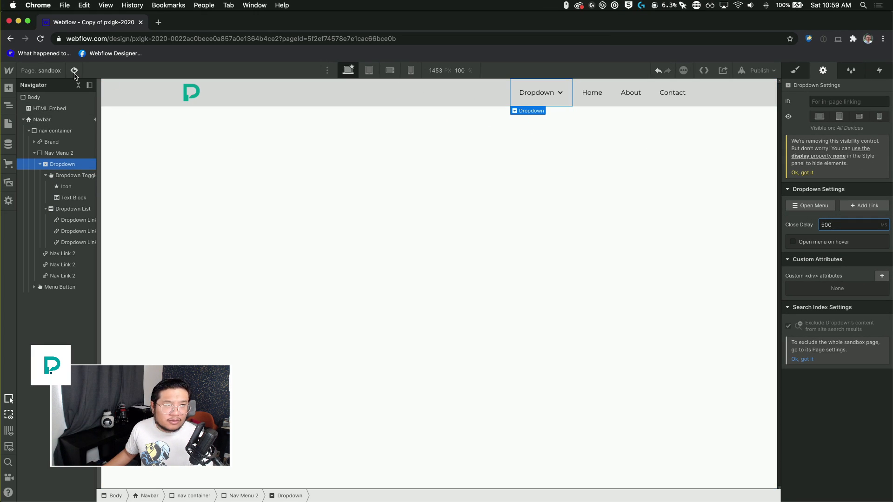
Preview the page, test opening and closing the navbar dropdown, and return to the editor.
click(75, 72)
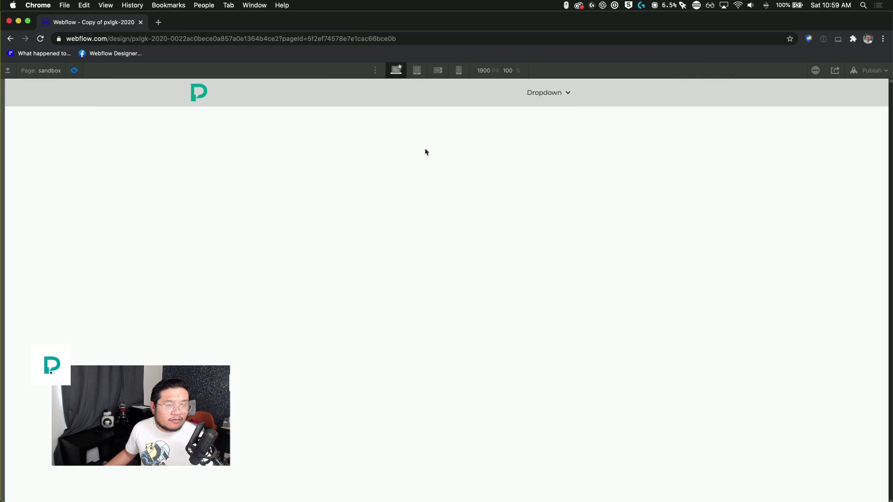
click(553, 96)
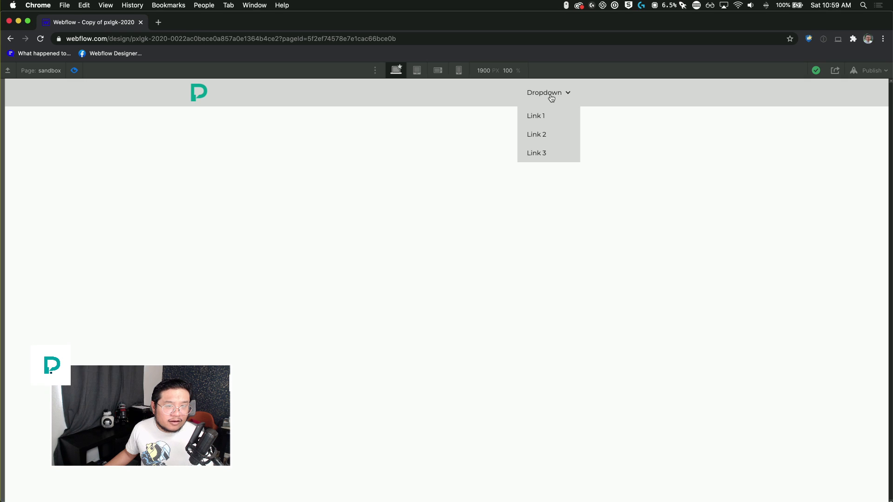
click(552, 97)
click(552, 98)
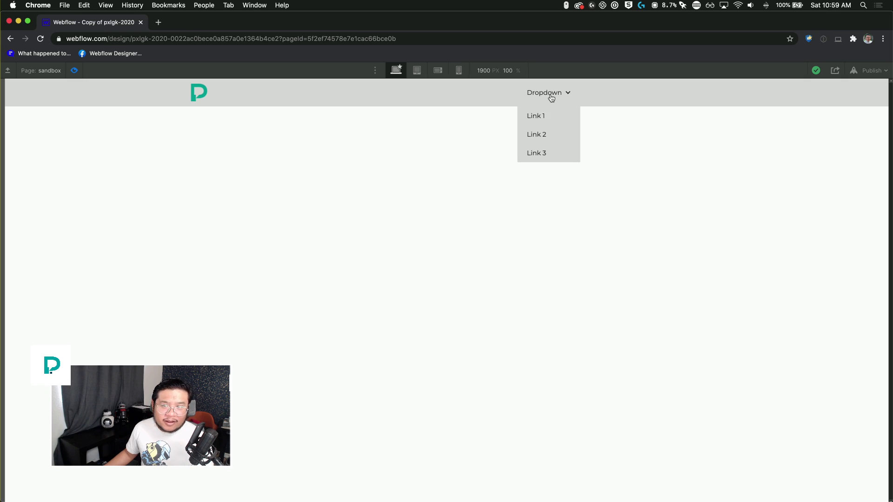
click(552, 97)
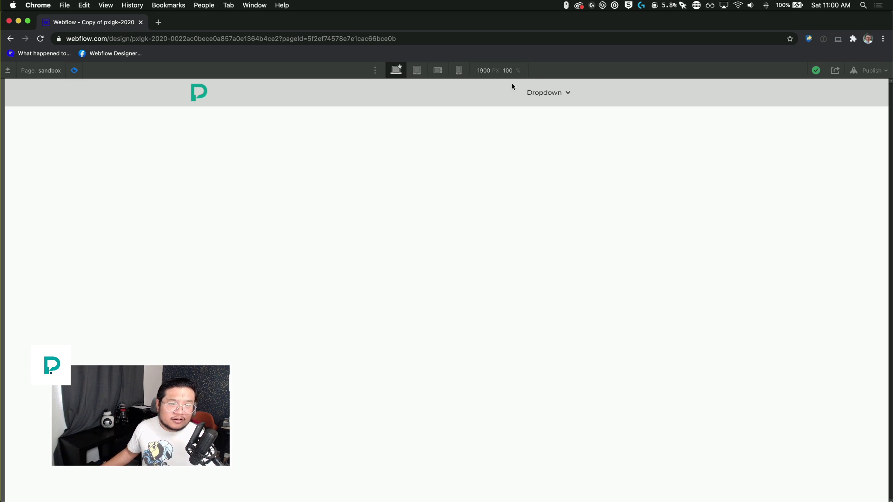
click(540, 107)
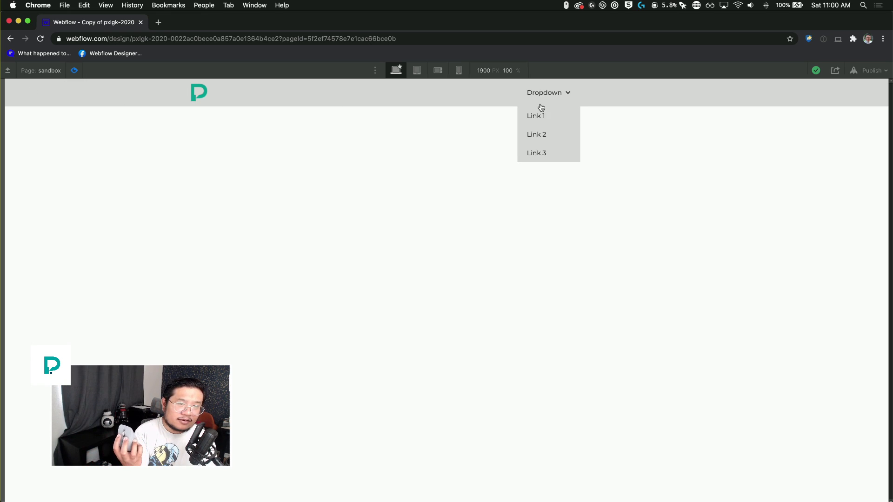
click(541, 107)
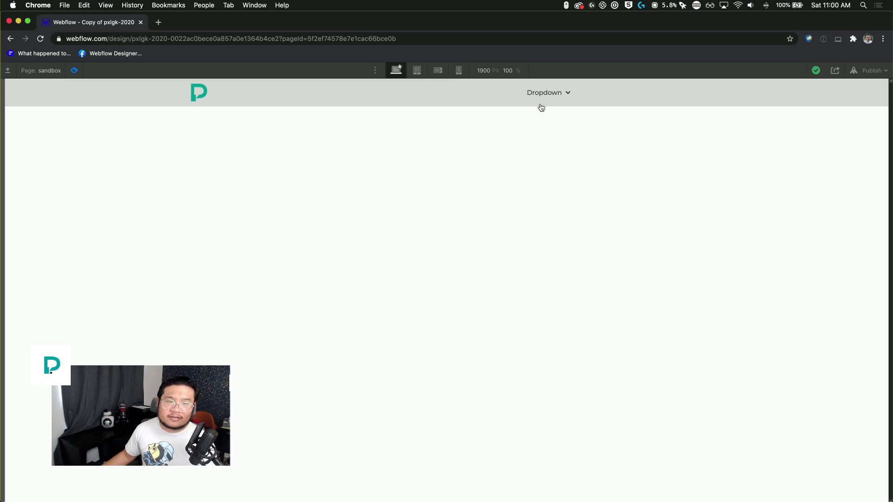
click(74, 71)
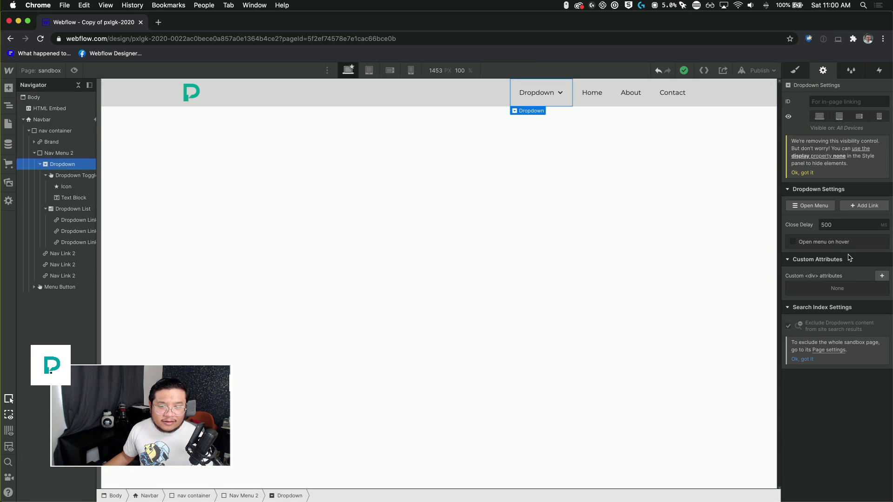
Restore the dropdown's close delay to 0 ms and try the open-on-hover option, leaving it off.
double_click(844, 221)
text(0)
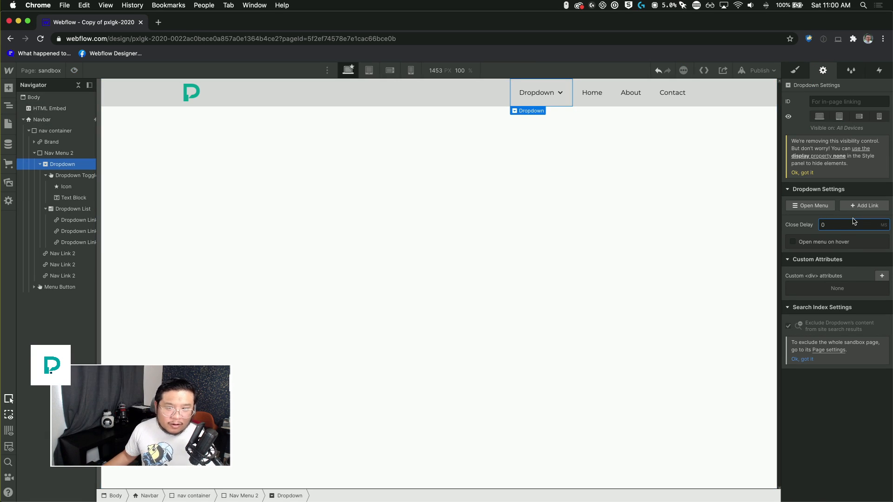
click(834, 243)
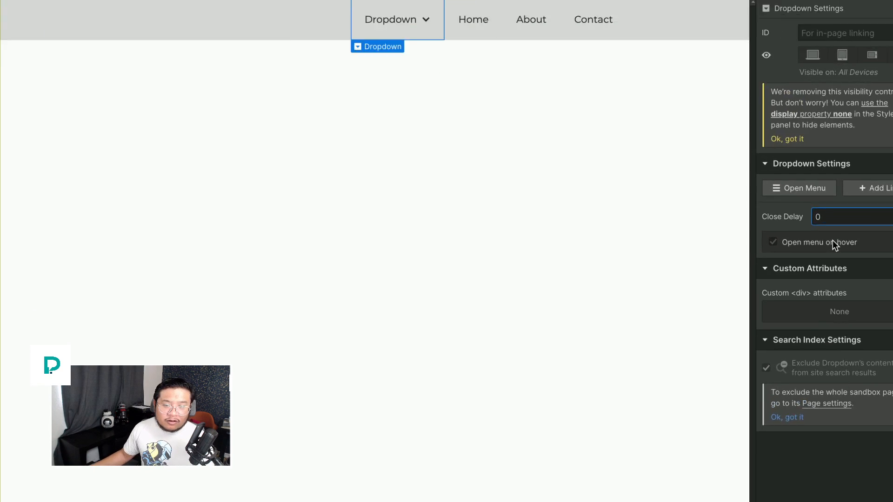
click(832, 241)
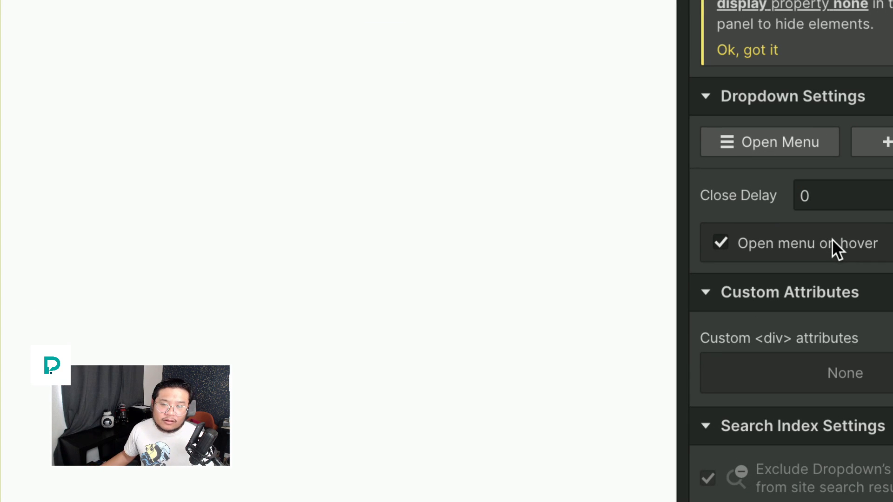
click(832, 241)
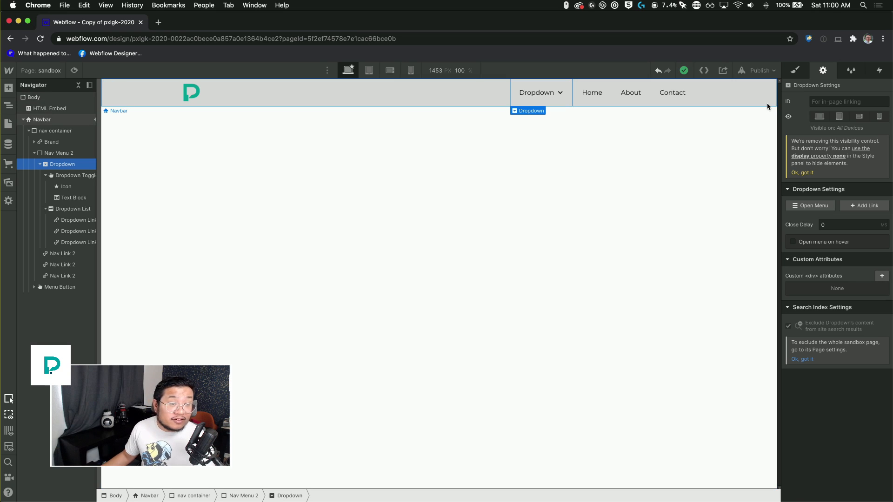
Add a "Dropdown opens" element trigger to the Dropdown.
click(879, 72)
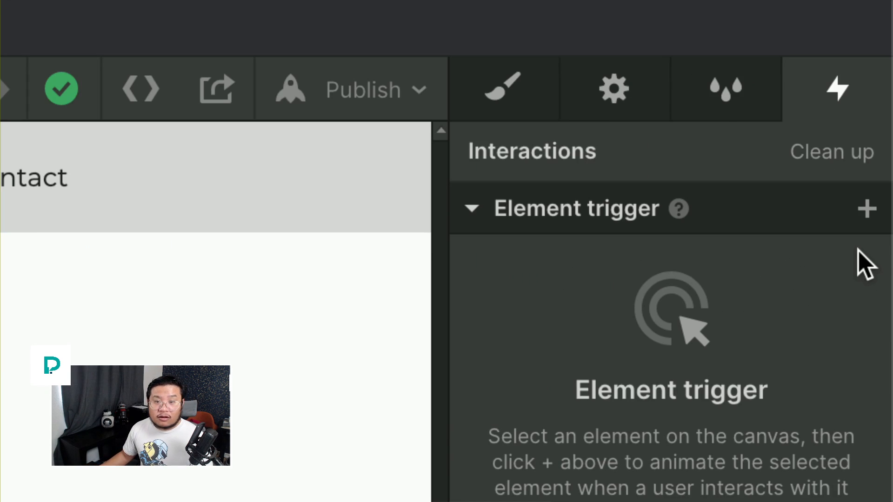
click(867, 208)
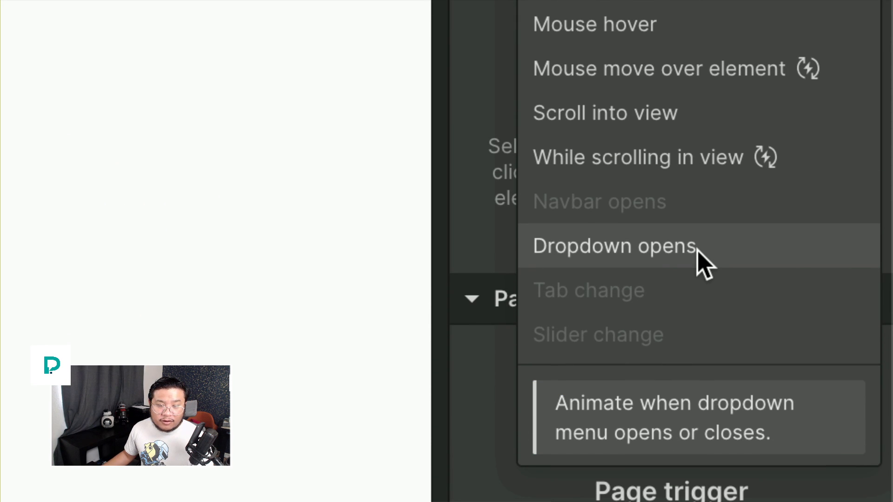
click(698, 254)
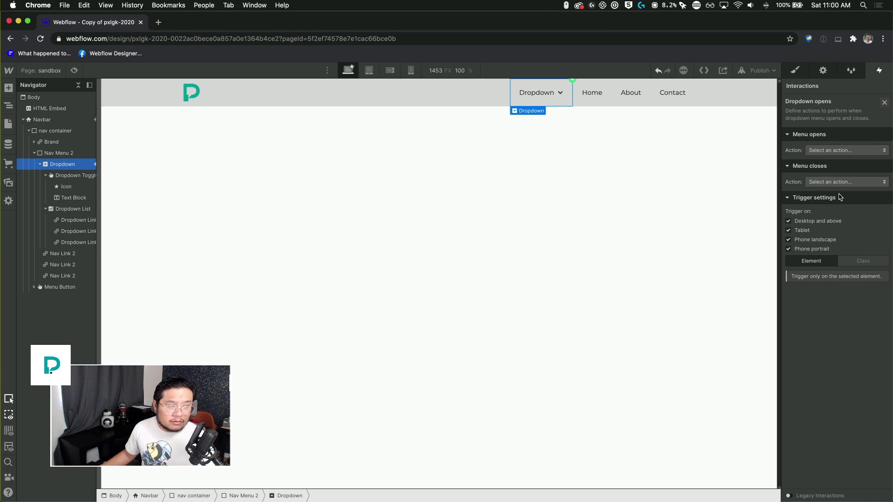
Set the menu-opens action to start an animation and duplicate the "navbar initial state" timed animation.
click(826, 150)
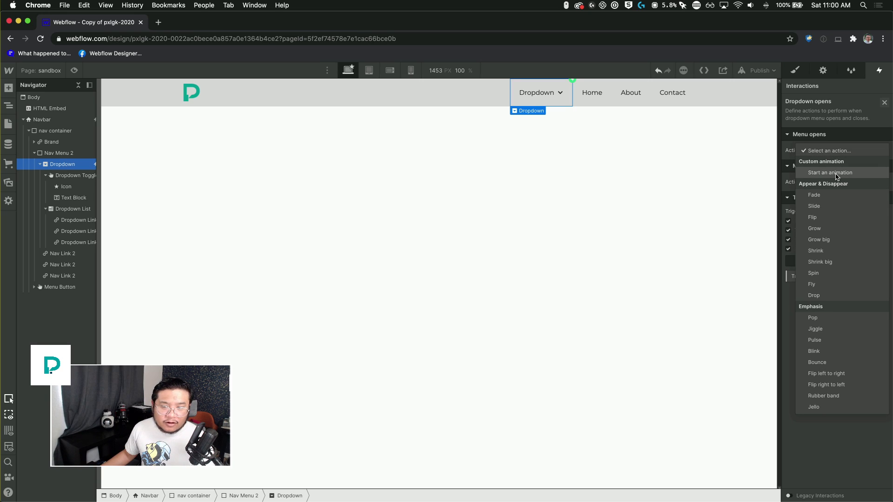
click(835, 173)
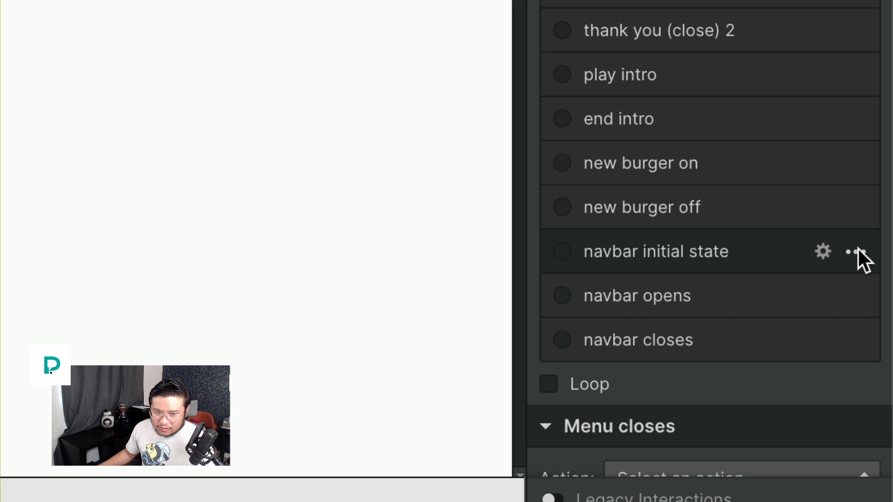
click(856, 251)
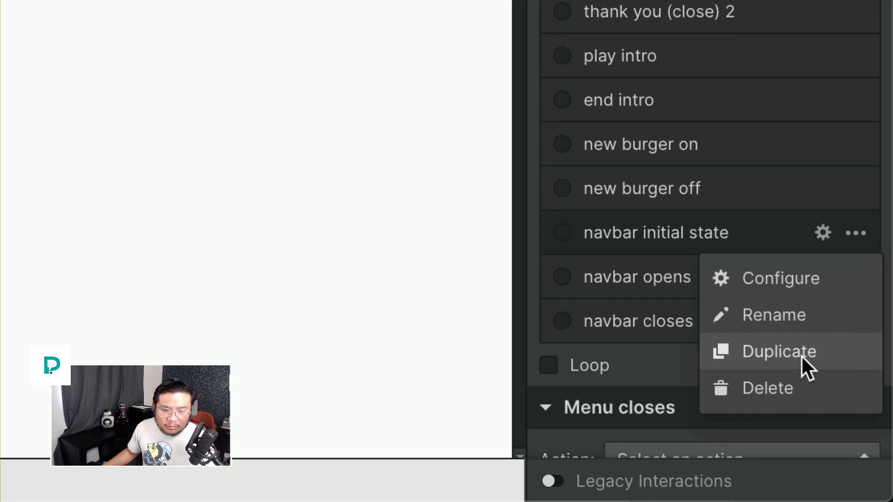
click(801, 355)
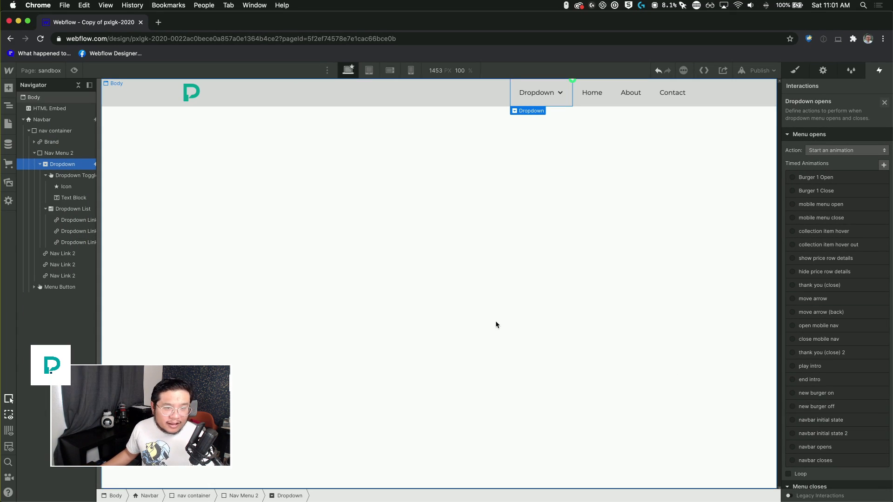
Give the first dropdown link a new class "dropdown link 2" and the combo class "1".
click(72, 220)
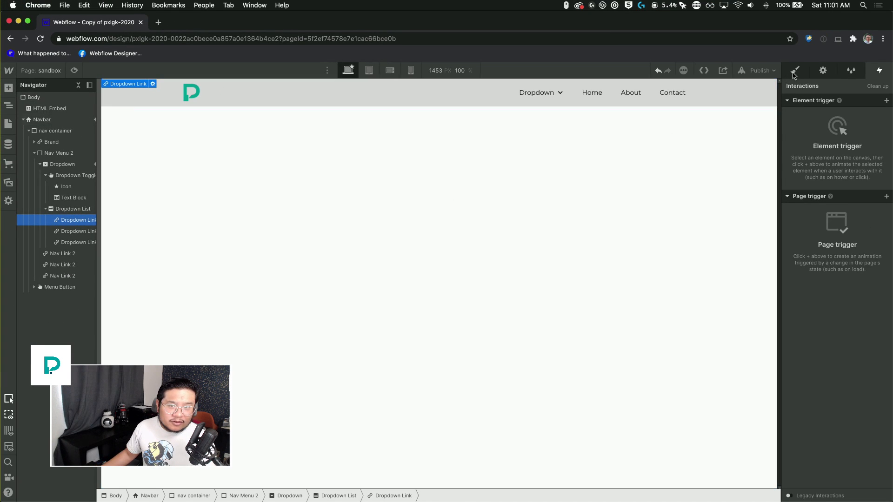
click(796, 71)
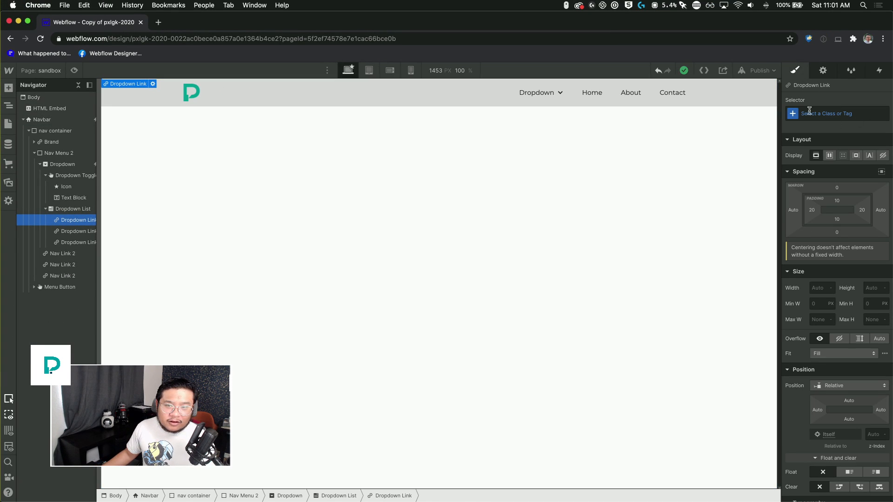
click(832, 112)
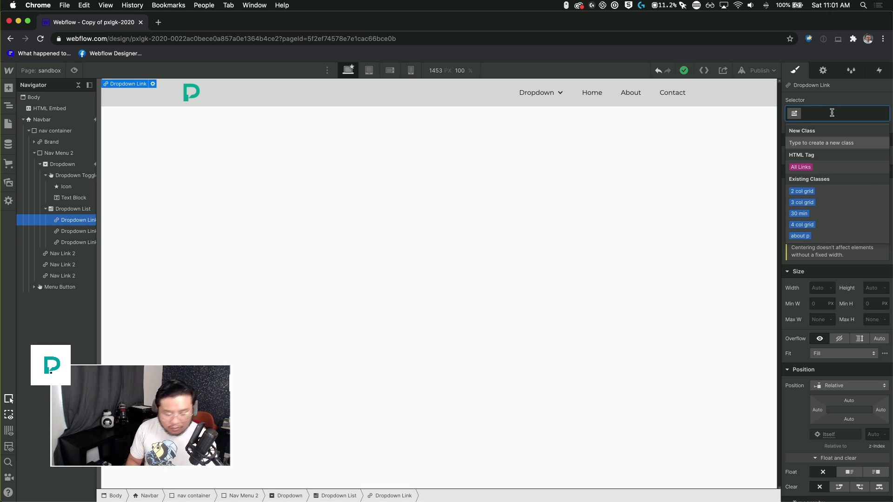
text(dropdown)
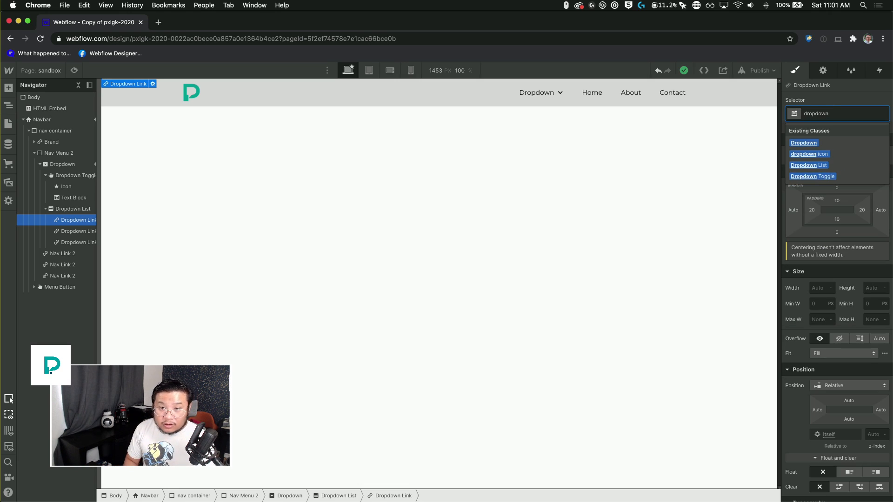
text( link 2)
key(Return)
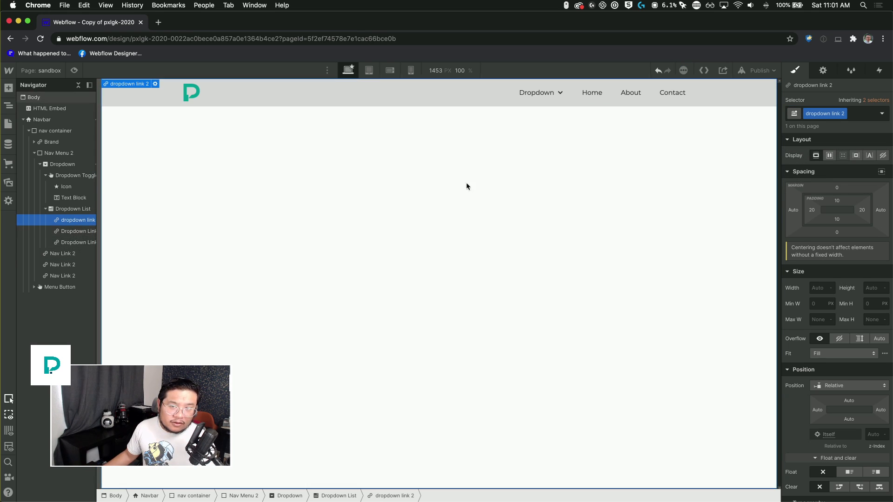
click(861, 113)
text(1)
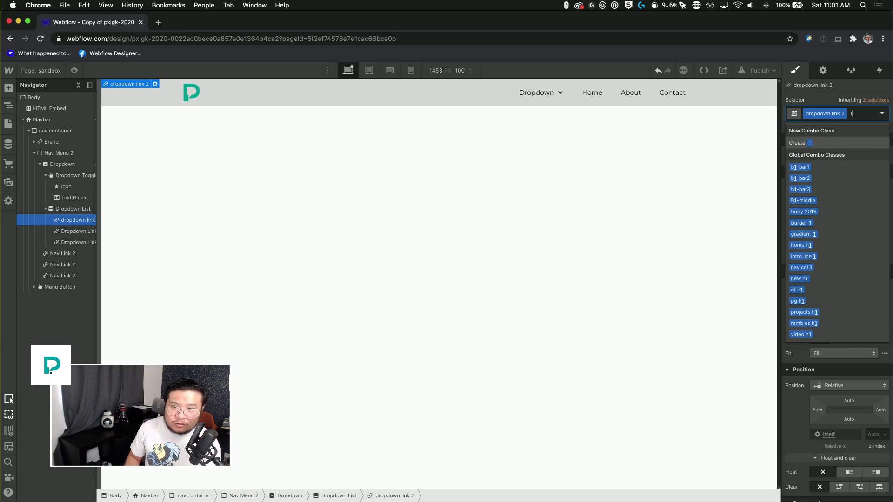
key(Return)
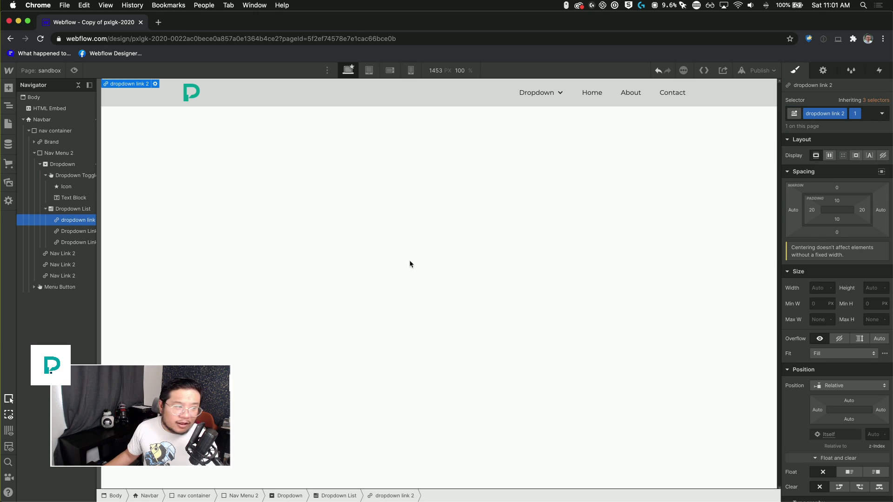
Apply the existing "dropdown link 2" class to the second dropdown link.
click(84, 232)
click(808, 113)
text(dropd)
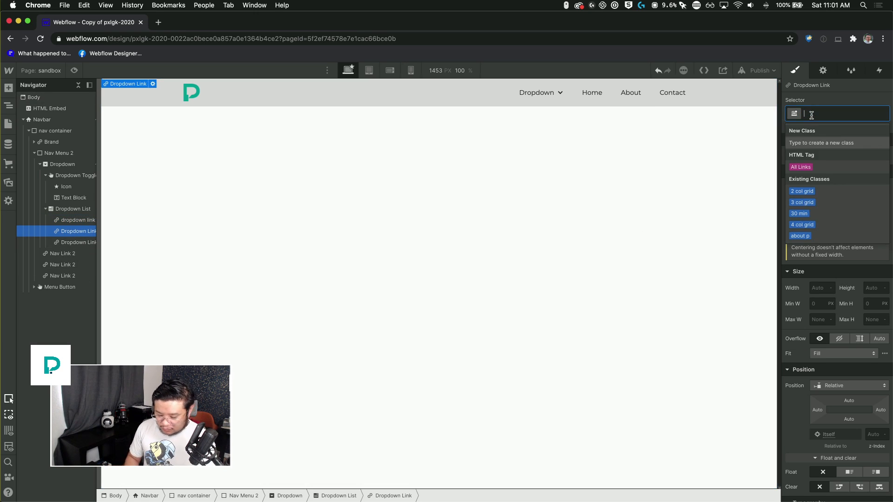
text(o)
key(Down)
key(Down)
key(Down)
key(Return)
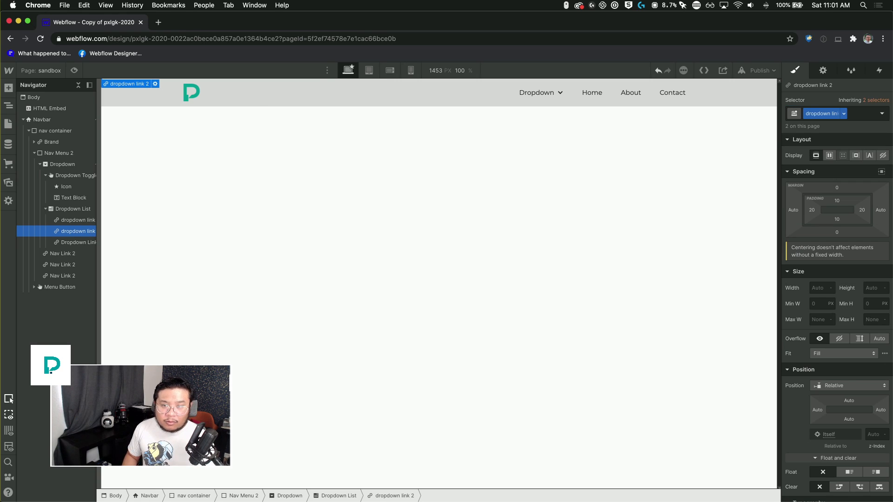
Add the combo class "2" to the second dropdown link at the base desktop breakpoint.
key(2)
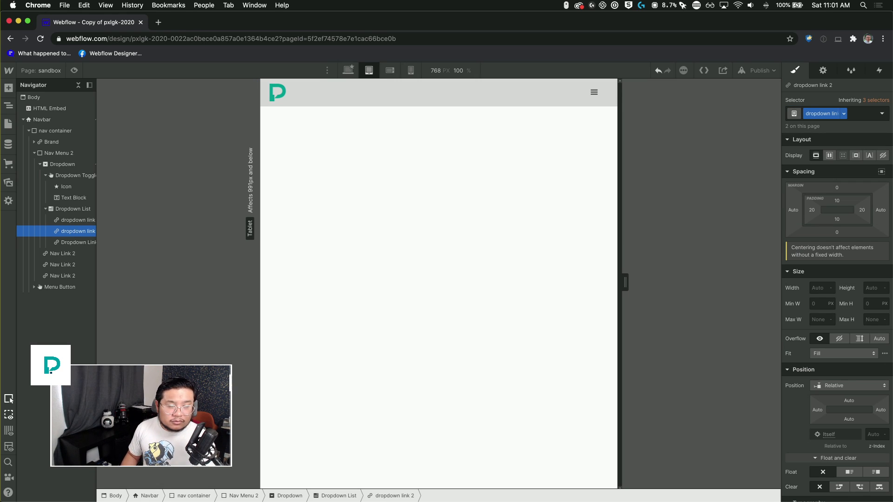
click(348, 70)
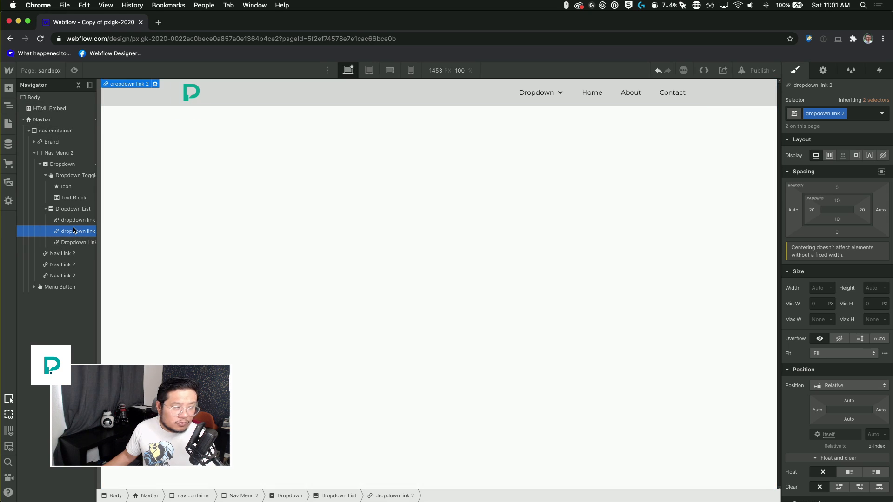
key(super+Return)
text(2)
key(Return)
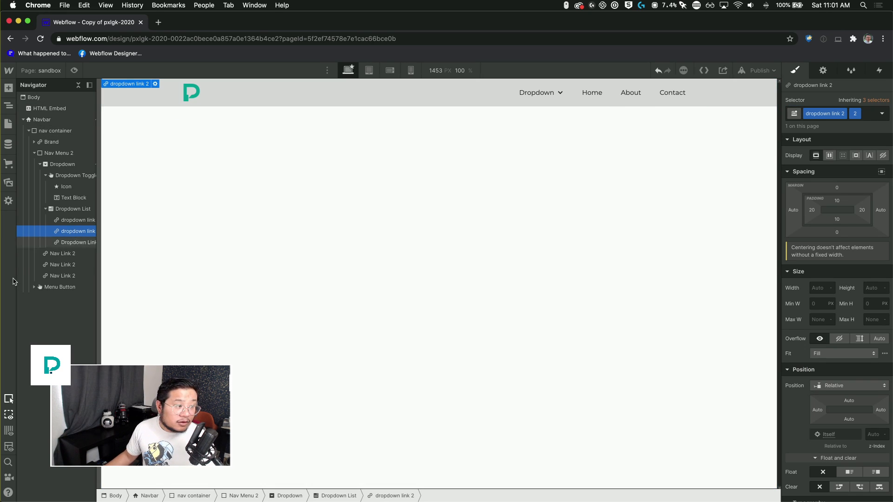
Give the third dropdown link the existing "dropdown link 2" class and the combo class "3".
click(69, 243)
key(super+Return)
text(drop)
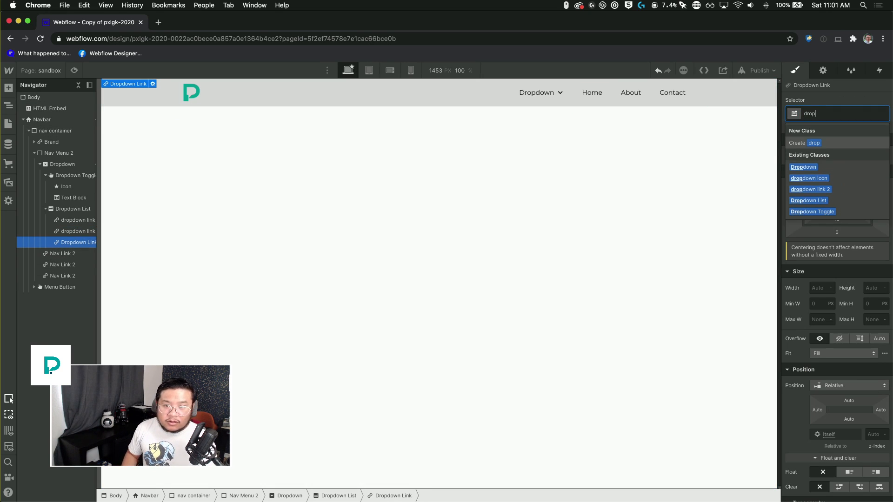
key(Down)
key(Return)
key(super+Return)
text(3)
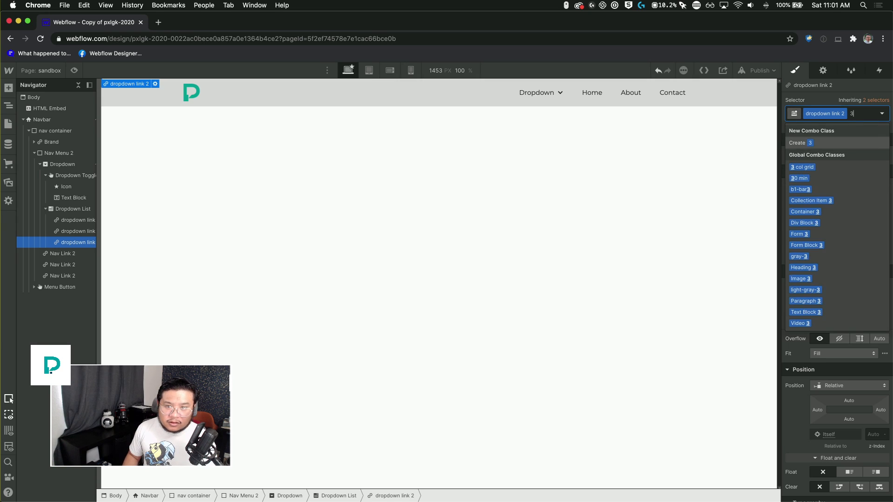
key(Return)
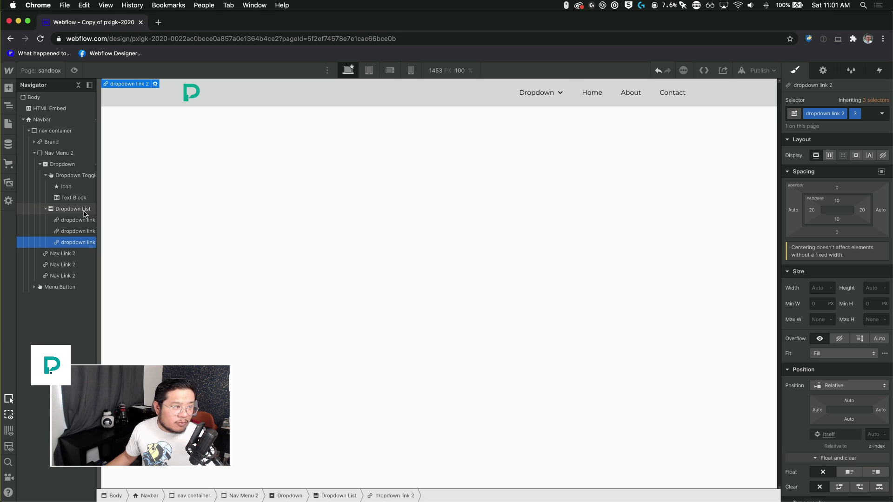
Widen the Navigator and assign the "navbar initial state 2" animation to the Dropdown's menu-opens action.
click(65, 164)
drag(96, 155, 111, 154)
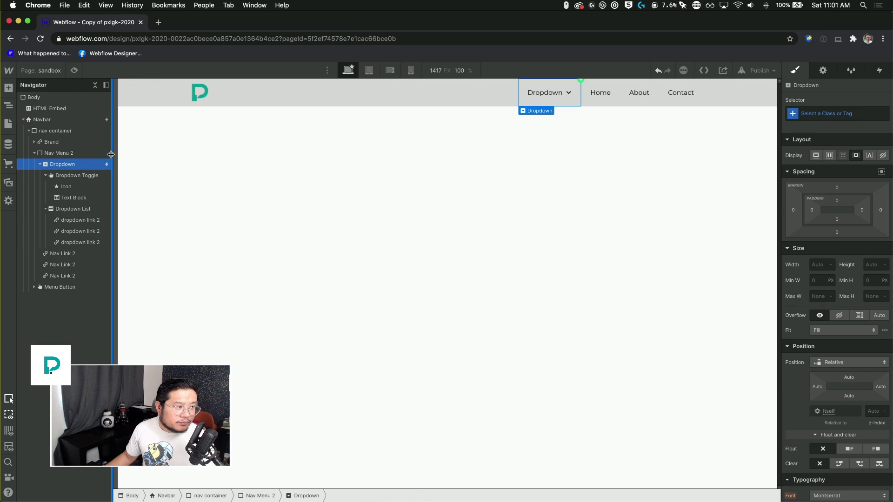
click(879, 70)
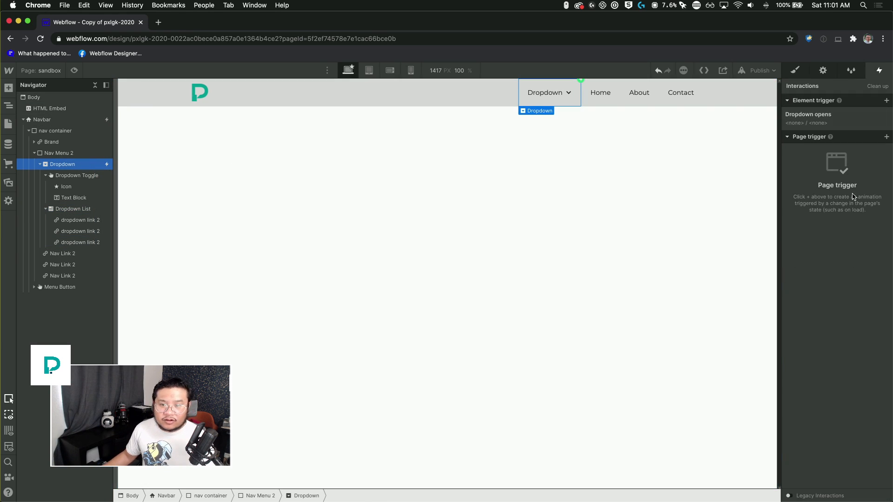
click(814, 129)
scroll(817, 419, down, 3)
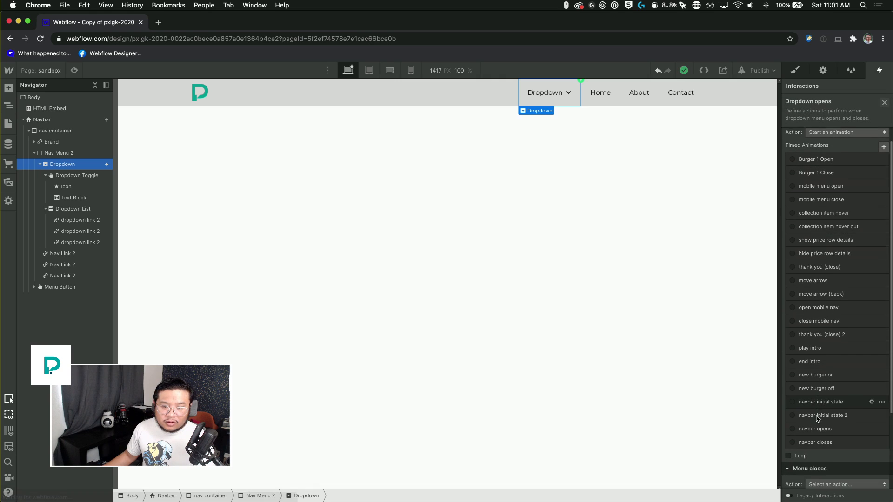
click(837, 366)
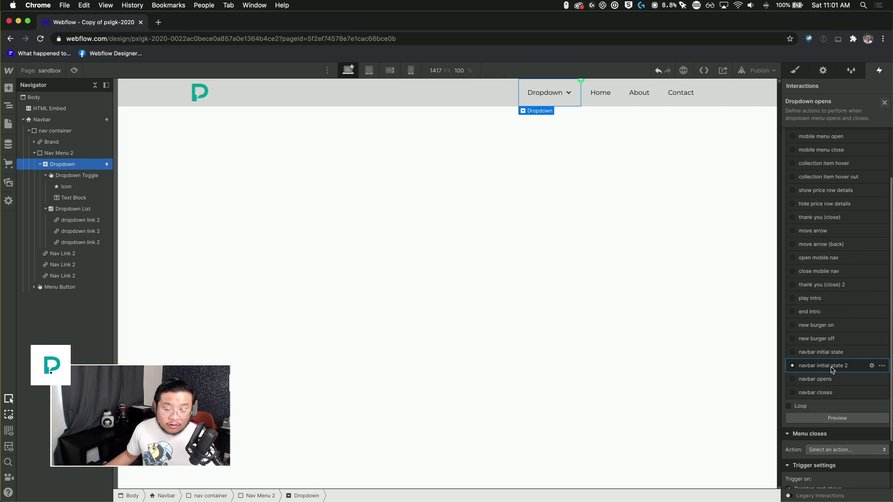
Rename the "navbar initial state 2" animation to "dropdown initial state".
double_click(831, 369)
click(838, 86)
text(dropdown initial s)
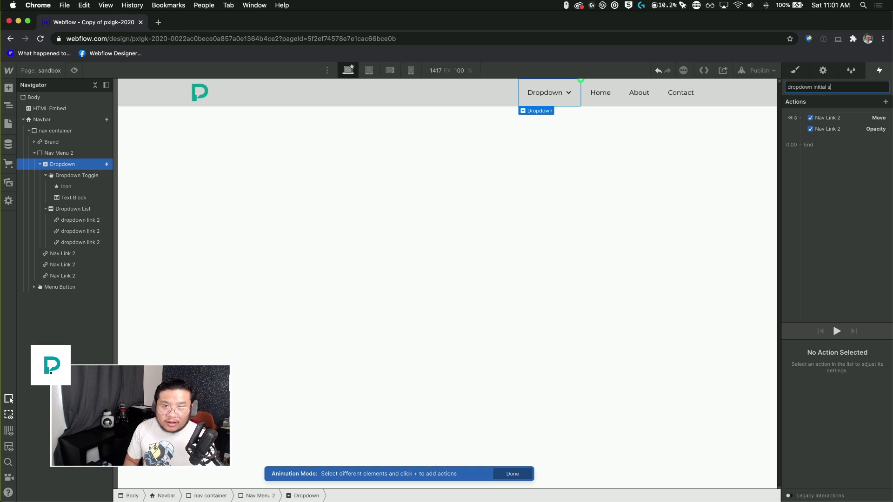
text(tate)
key(Return)
Retarget the animation's Move and Opacity actions to the base "dropdown link 2" class, without the combo class, and finish editing it.
click(833, 128)
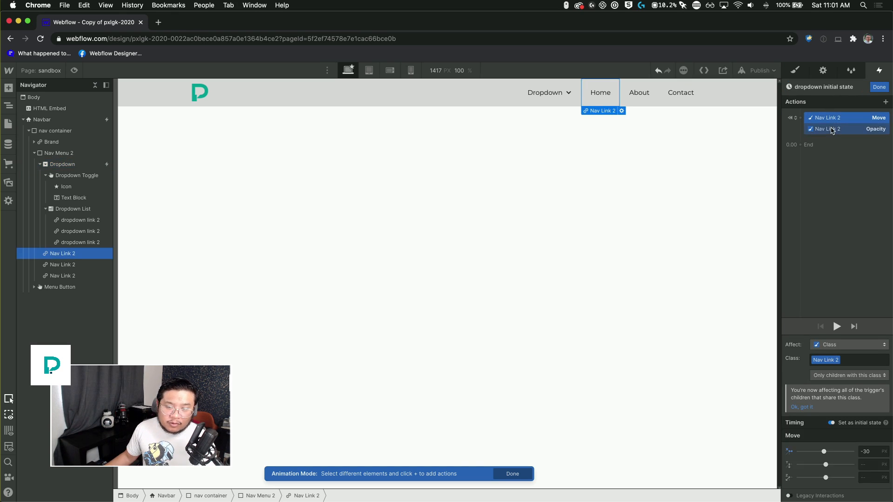
right_click(832, 130)
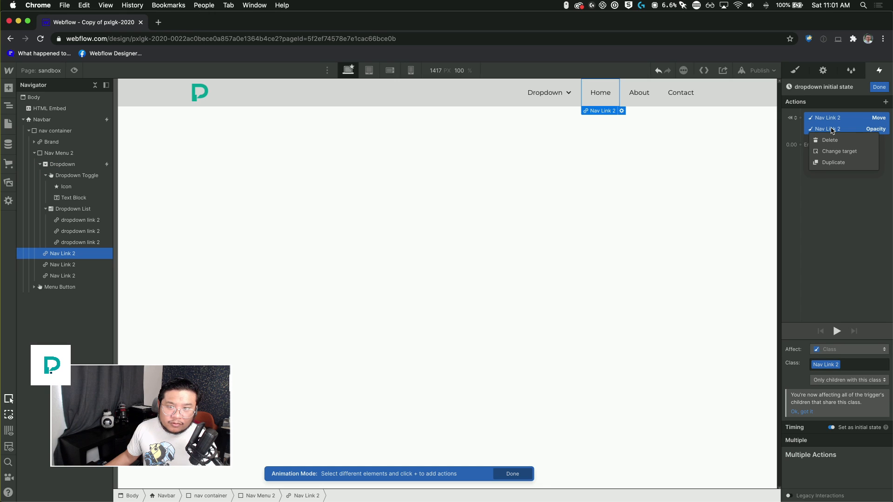
click(838, 151)
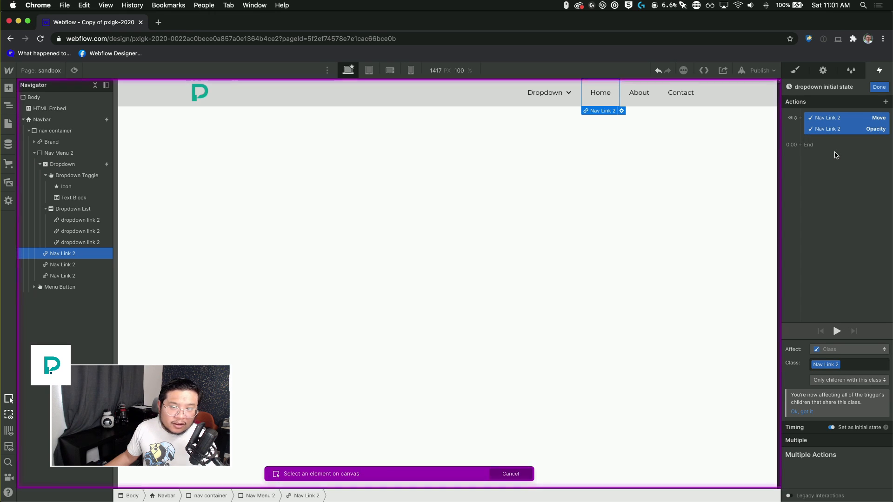
click(90, 221)
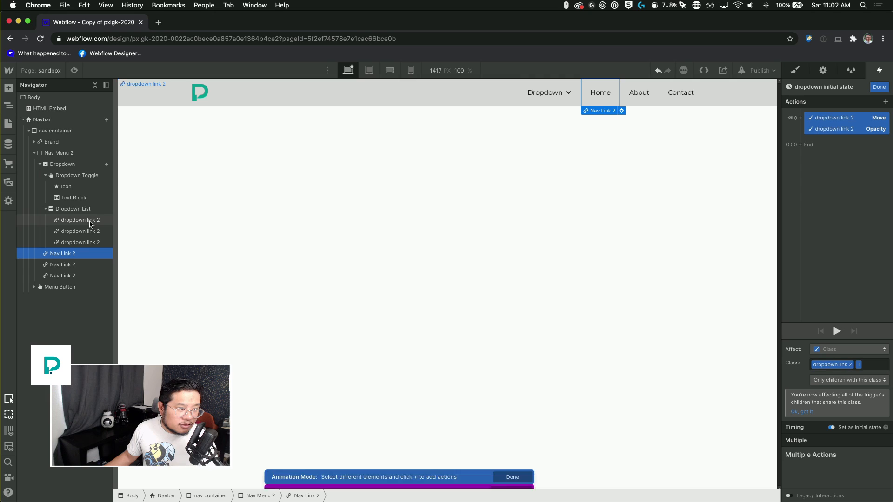
click(871, 364)
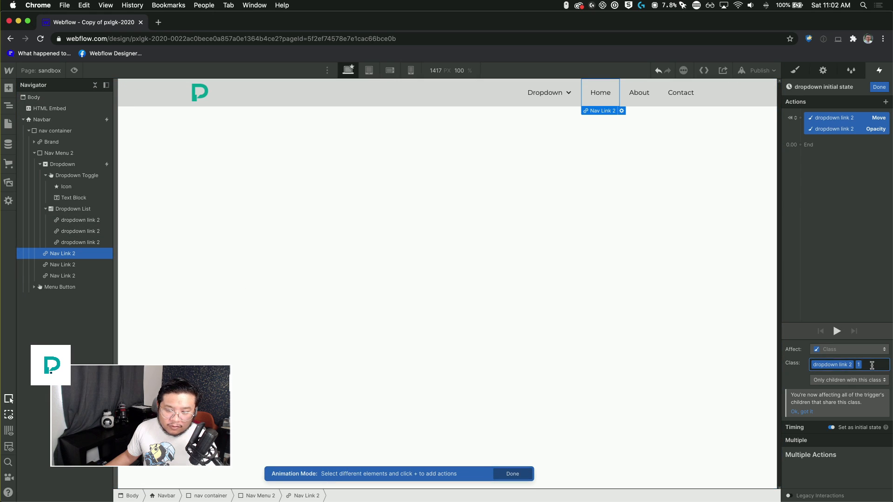
key(BackSpace)
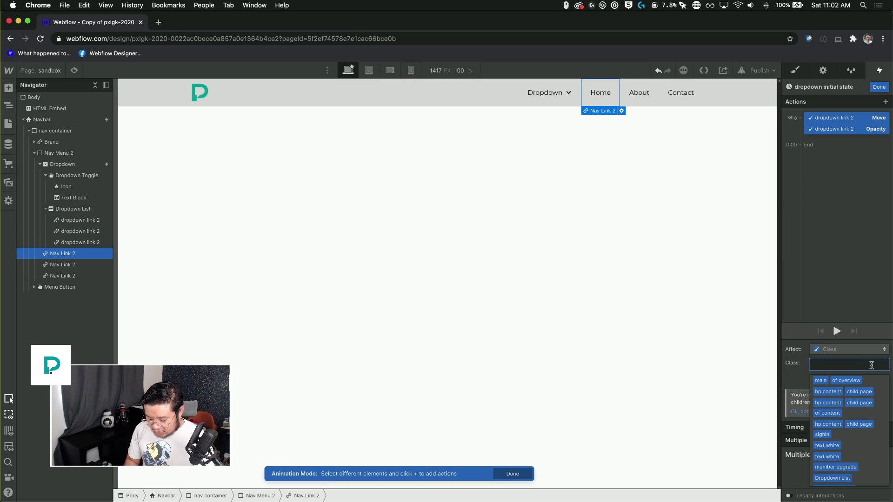
text(dropdown)
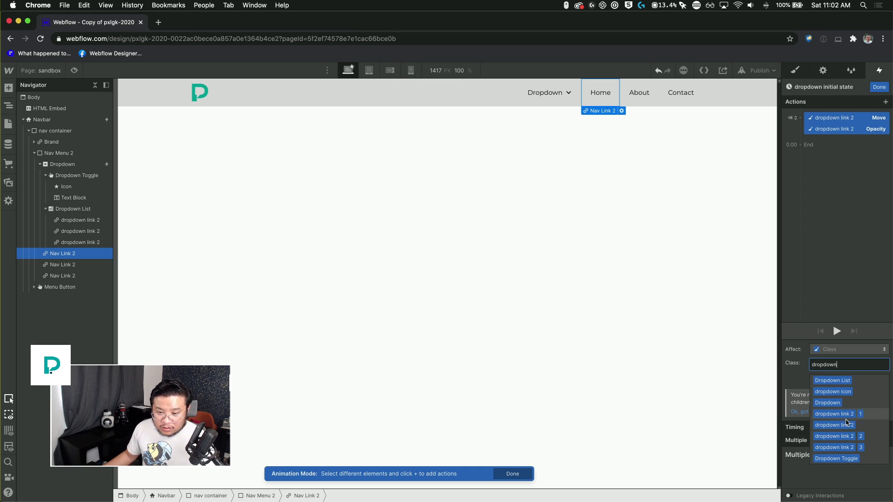
click(846, 424)
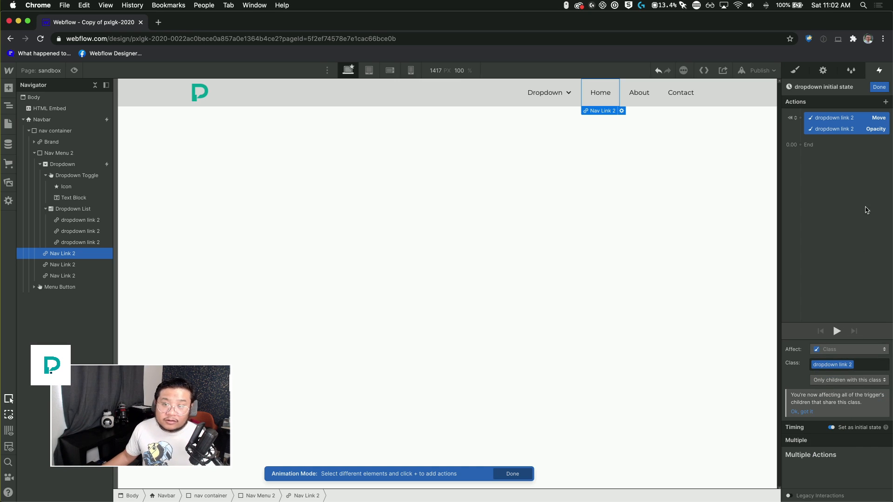
click(880, 88)
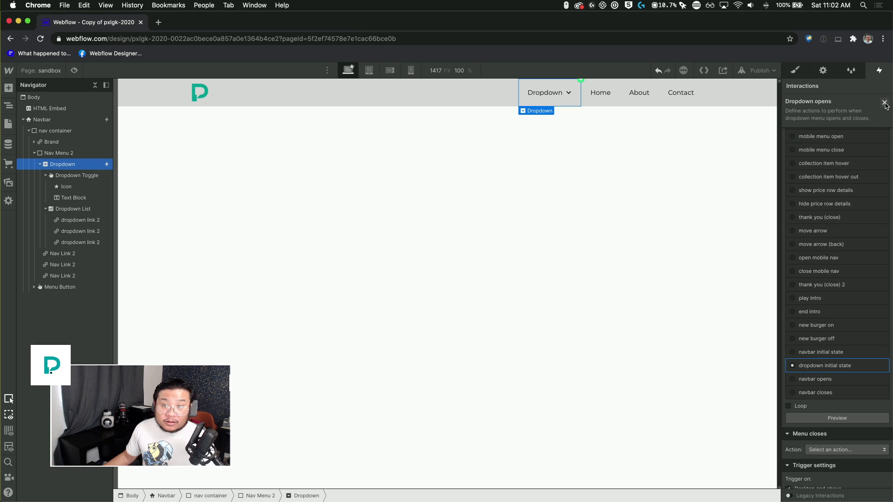
Add another "Dropdown opens" element trigger to the Dropdown and set its menu-opens action to start an animation.
click(884, 103)
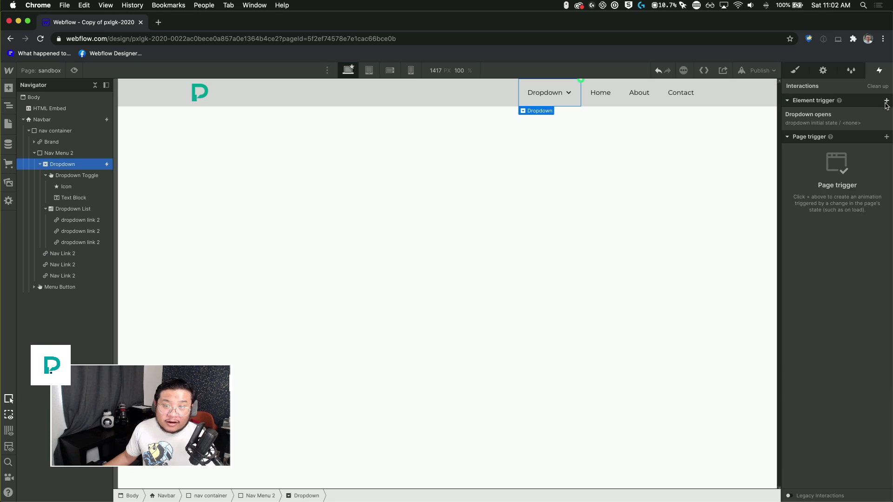
click(886, 104)
click(843, 183)
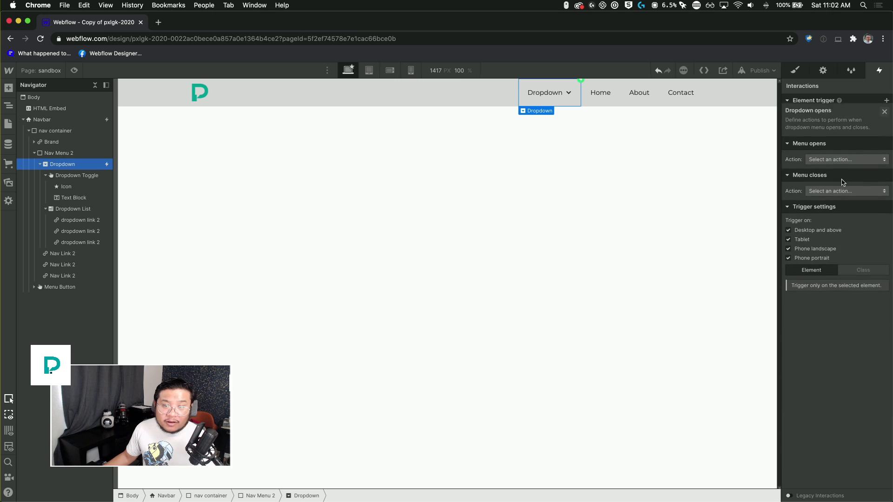
click(833, 151)
click(828, 174)
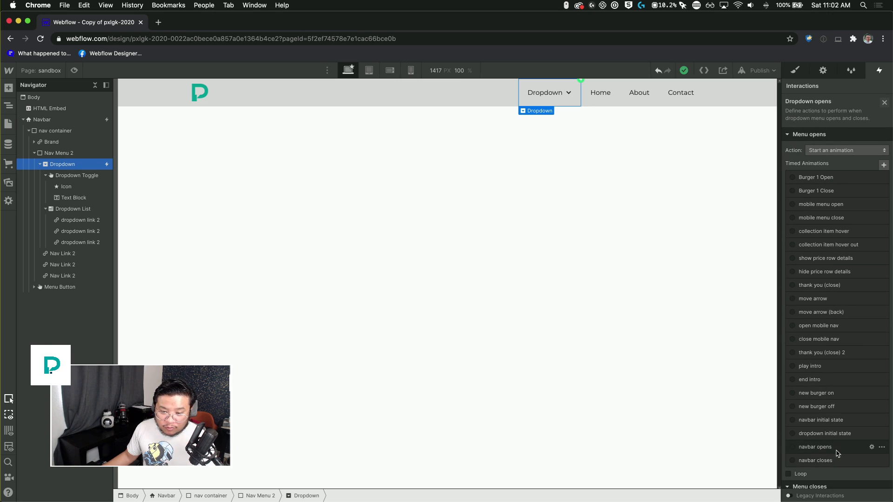
Duplicate the "navbar opens" timed animation and open the copy for editing.
click(883, 449)
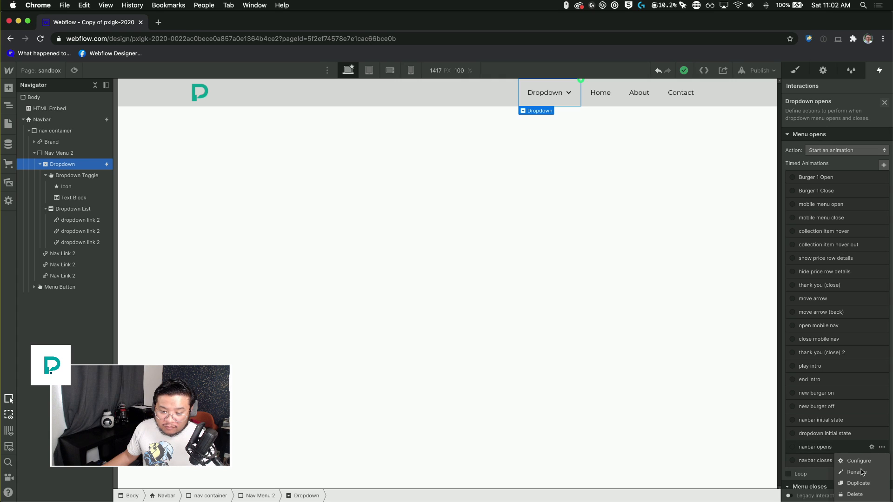
click(861, 480)
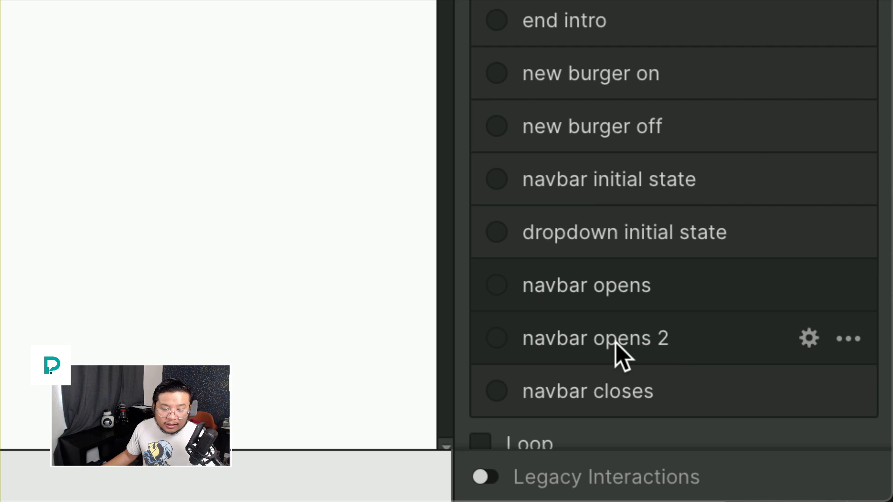
click(616, 342)
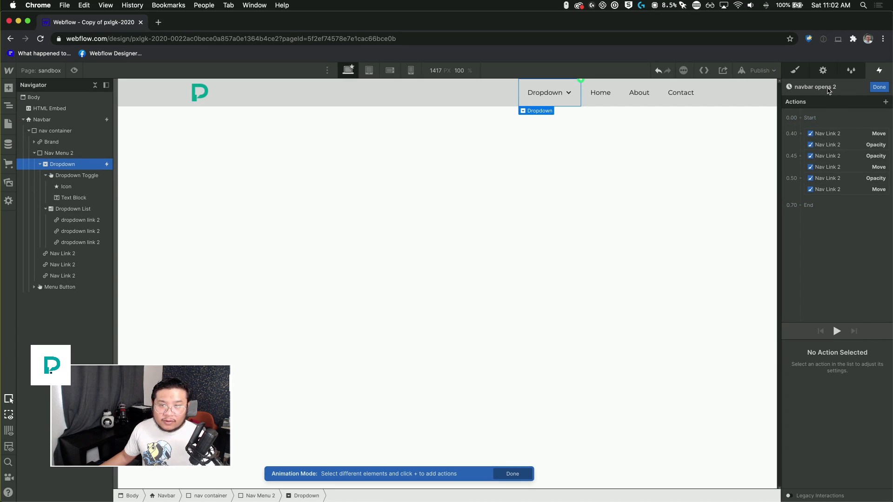
Rename the duplicated "navbar opens 2" animation to "dropdown opens".
click(827, 87)
text(dropdow)
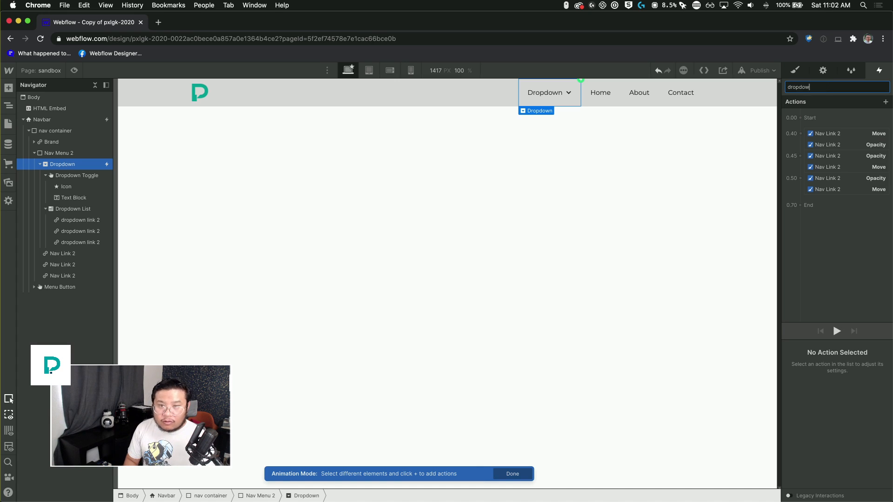
key(Return)
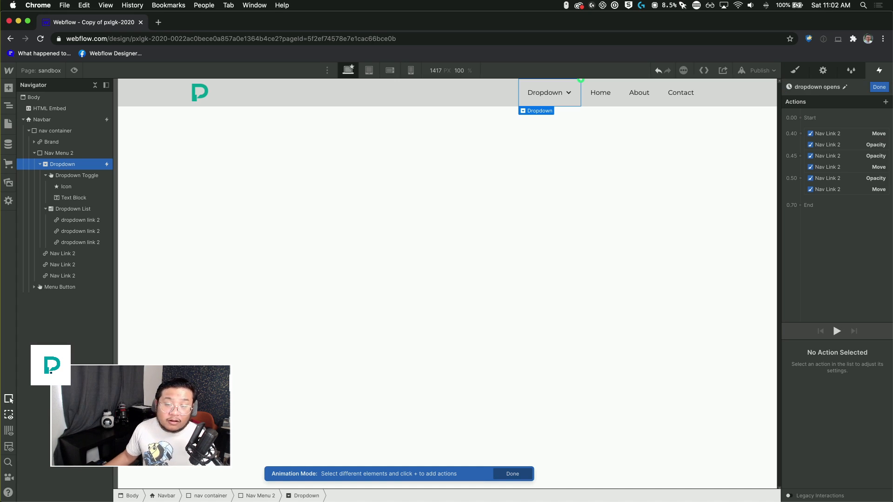
Retarget the Move and Opacity pairs at 0.40 and 0.45 seconds to the first and second dropdown links respectively.
click(842, 138)
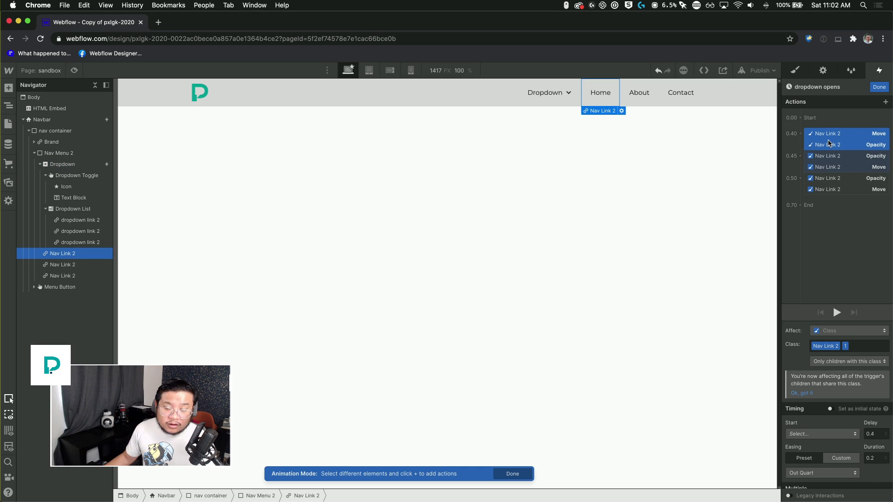
right_click(828, 143)
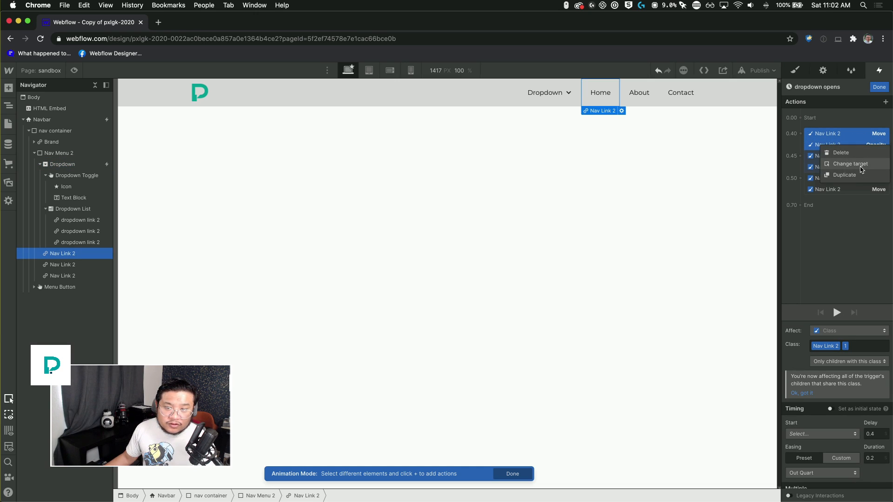
click(837, 160)
click(80, 220)
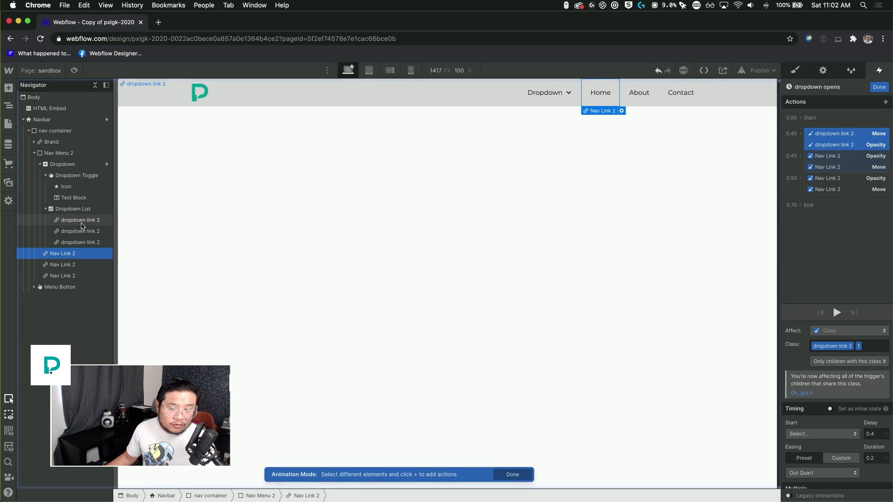
click(837, 158)
right_click(837, 167)
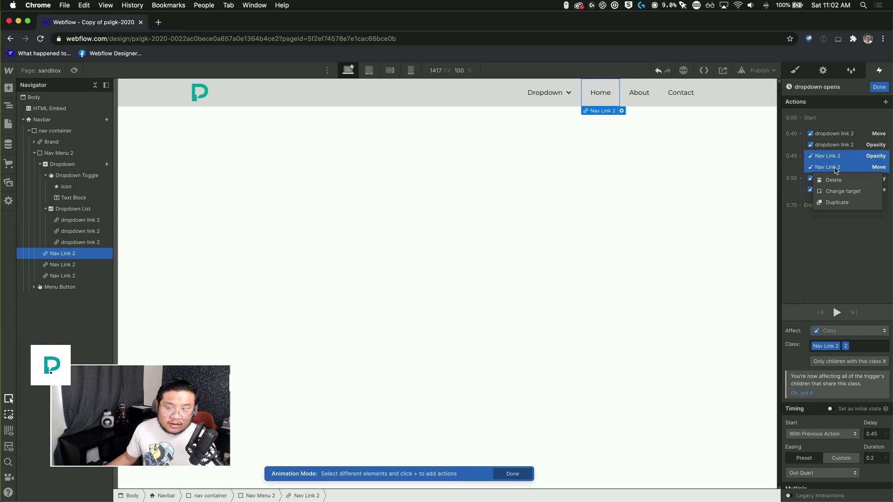
click(839, 195)
click(89, 230)
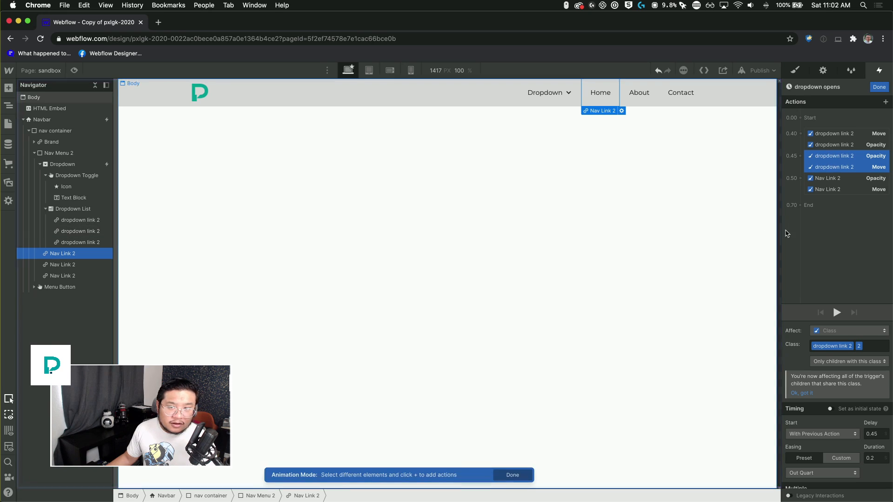
Retarget the Move and Opacity actions at 0.50 seconds to the third dropdown link and finish editing the animation.
click(833, 182)
right_click(832, 189)
click(834, 211)
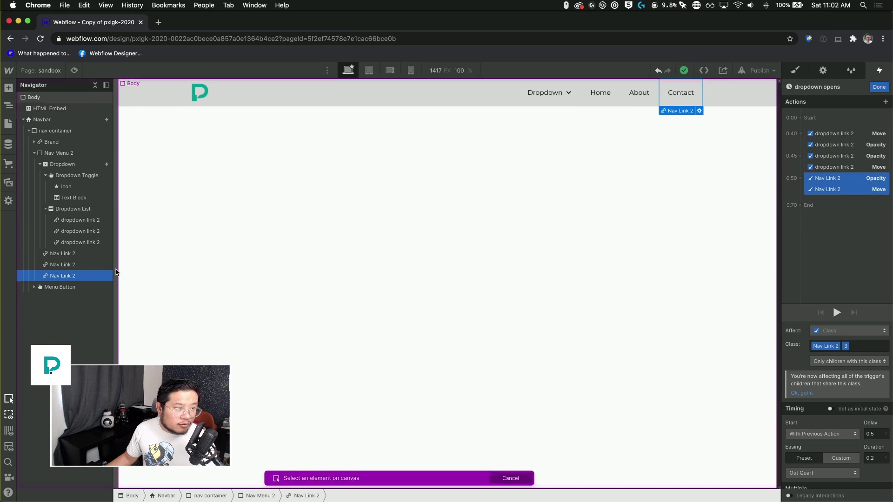
click(90, 242)
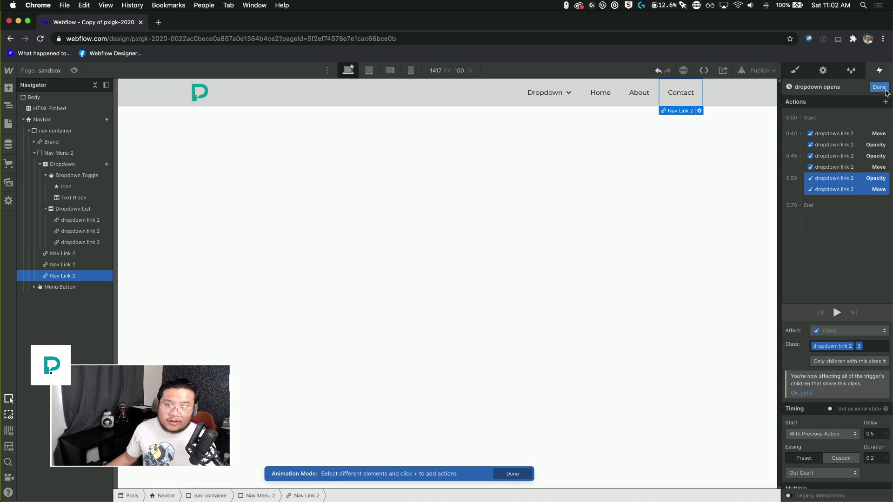
click(879, 88)
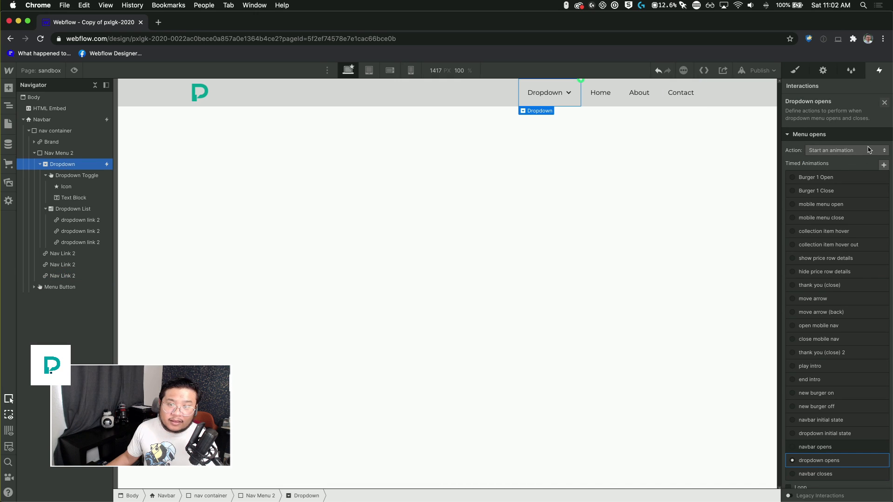
Set the Dropdown's menu-closes action to start an animation, duplicating "navbar closes" and opening the copy for editing.
scroll(851, 309, down, 5)
click(833, 384)
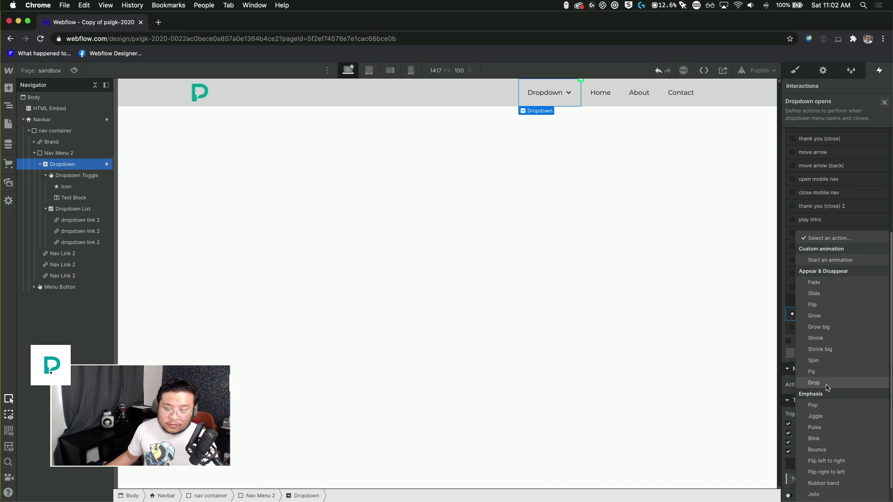
click(832, 261)
scroll(841, 372, down, 5)
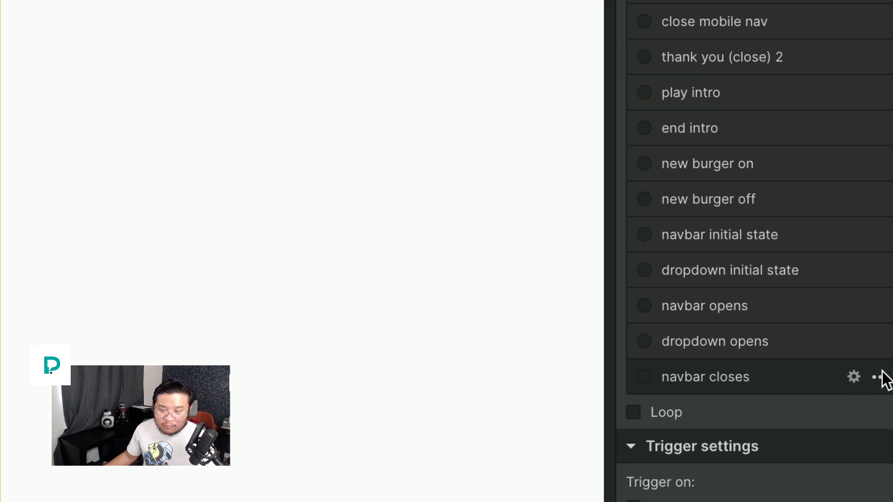
click(881, 374)
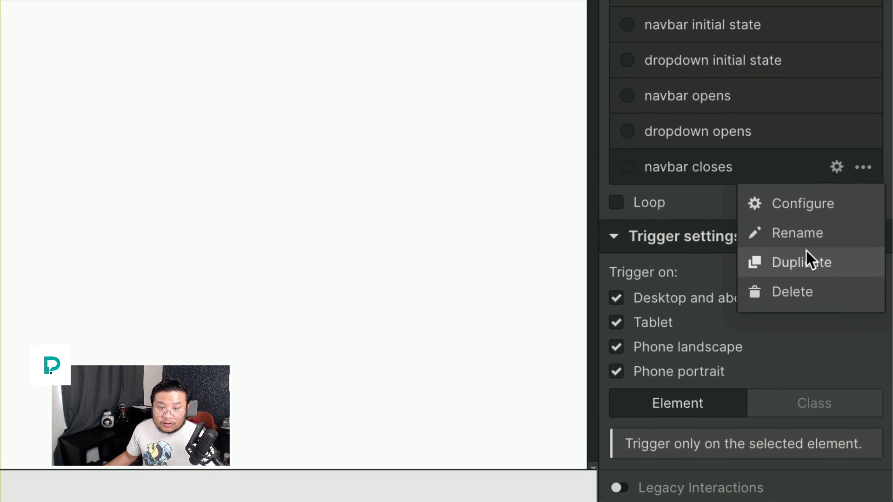
click(806, 251)
click(707, 250)
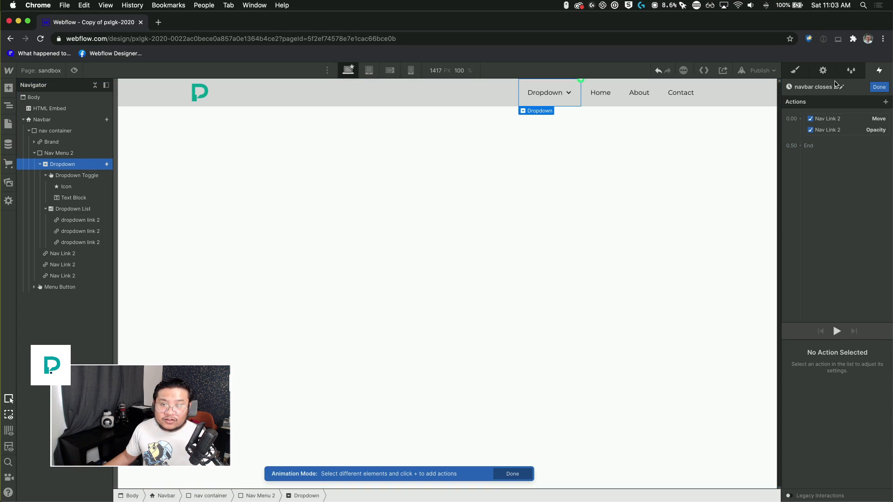
Rename the duplicated closing animation to "dropdown closes".
click(839, 90)
text(dropd)
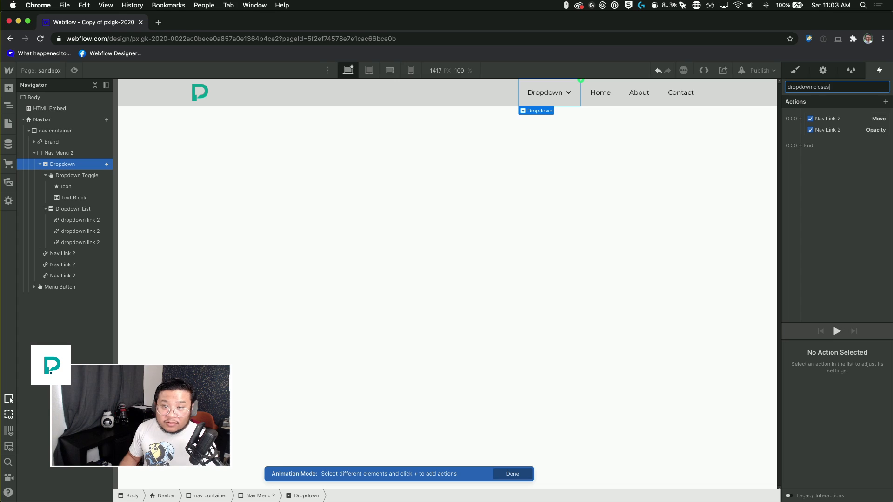
text(own closes)
key(Return)
Retarget the closing animation's Move and Opacity actions to the base "dropdown link 2" class, without a combo class.
click(828, 130)
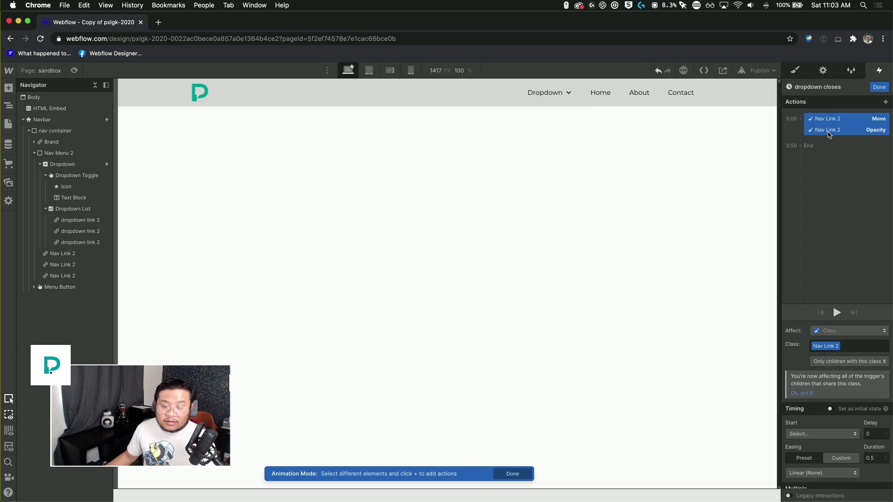
click(849, 348)
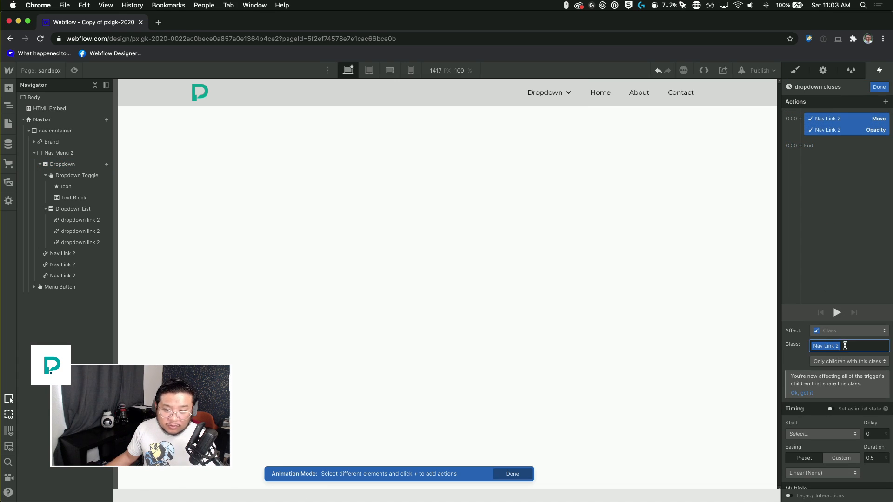
key(BackSpace)
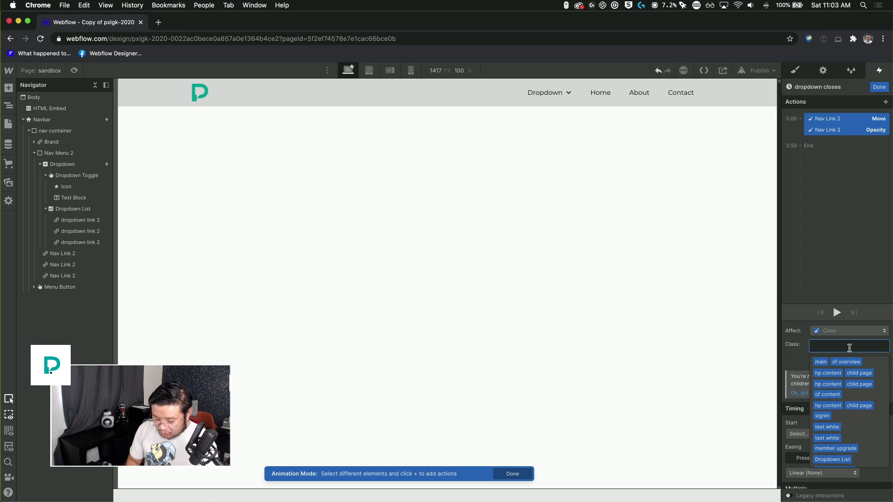
text(dropdown link 2)
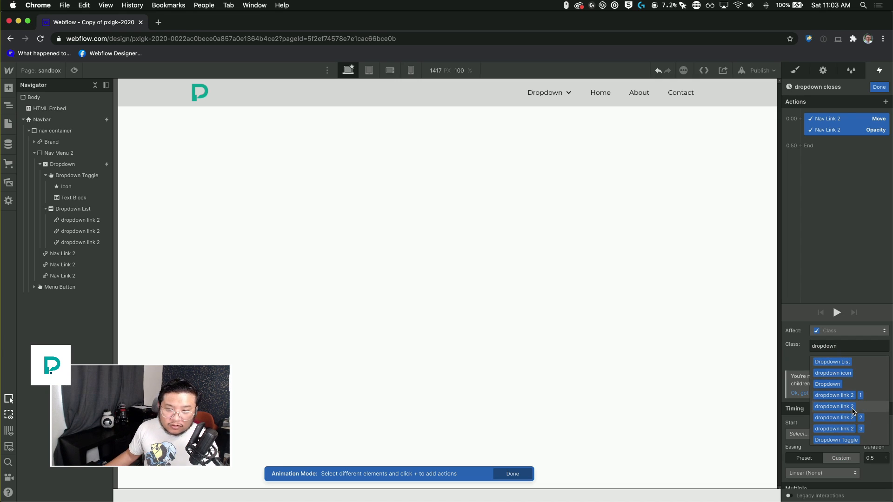
click(853, 409)
click(718, 182)
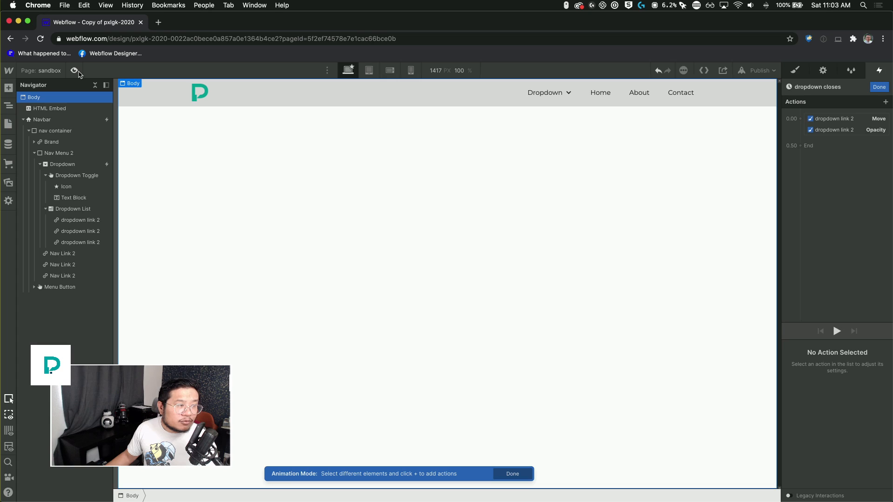
Preview the desktop page, open and close the navbar dropdown repeatedly to check its link animations, and leave the preview.
click(74, 70)
click(563, 94)
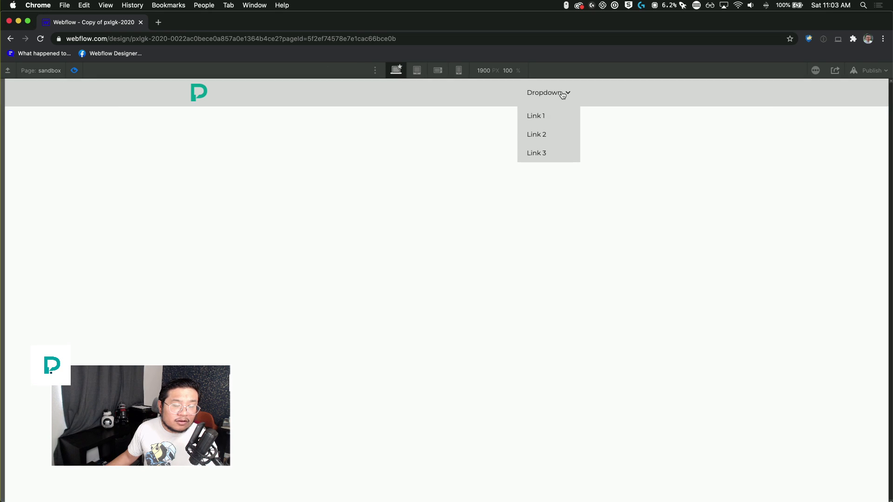
click(562, 93)
click(562, 93)
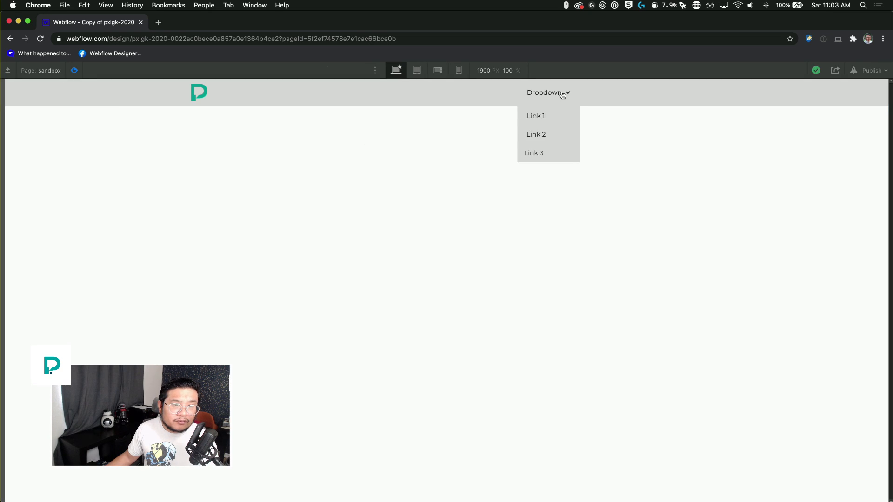
click(562, 94)
click(562, 93)
click(562, 94)
click(562, 93)
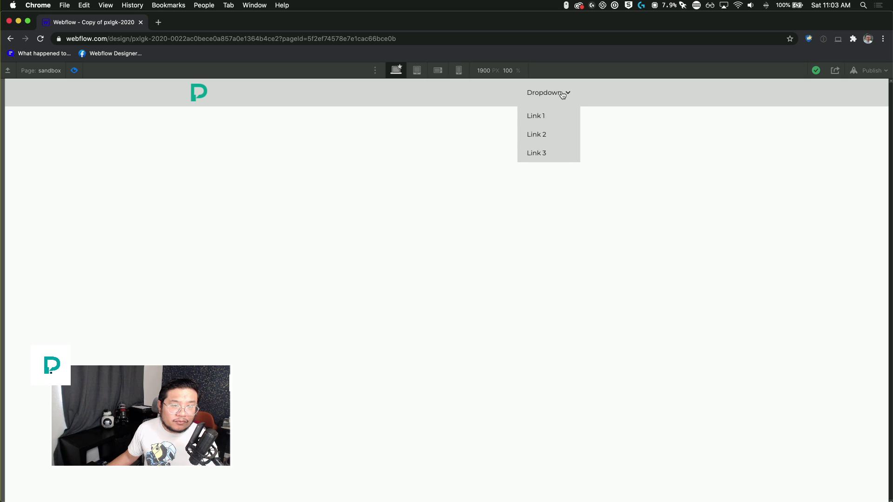
click(562, 93)
click(562, 94)
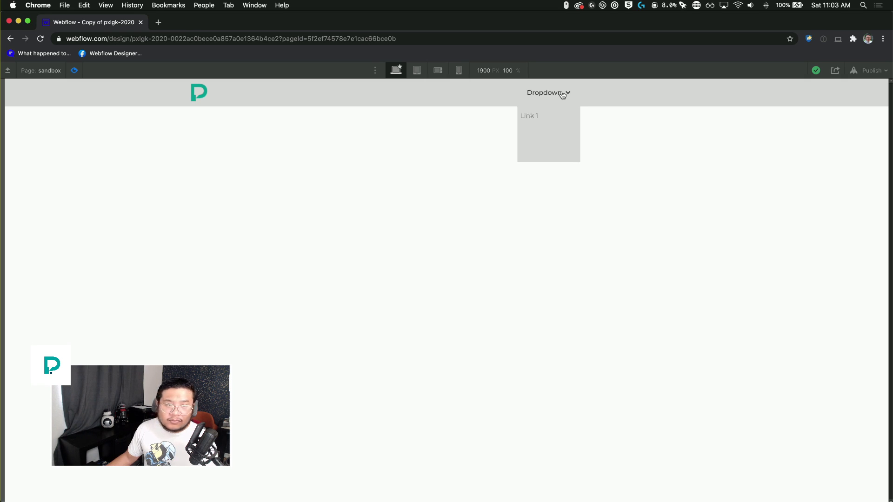
click(562, 93)
click(74, 71)
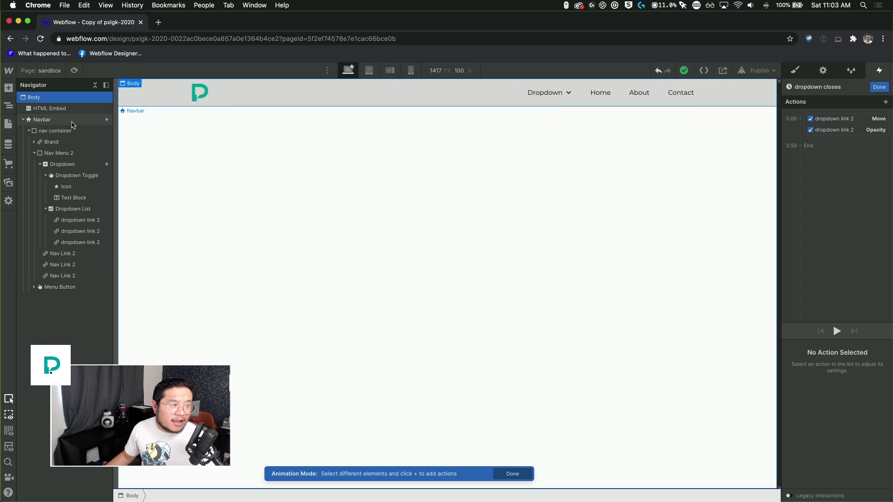
Finish editing "dropdown closes" and disable Desktop and above for the Navbar trigger that runs "navbar initial state".
click(47, 119)
click(873, 89)
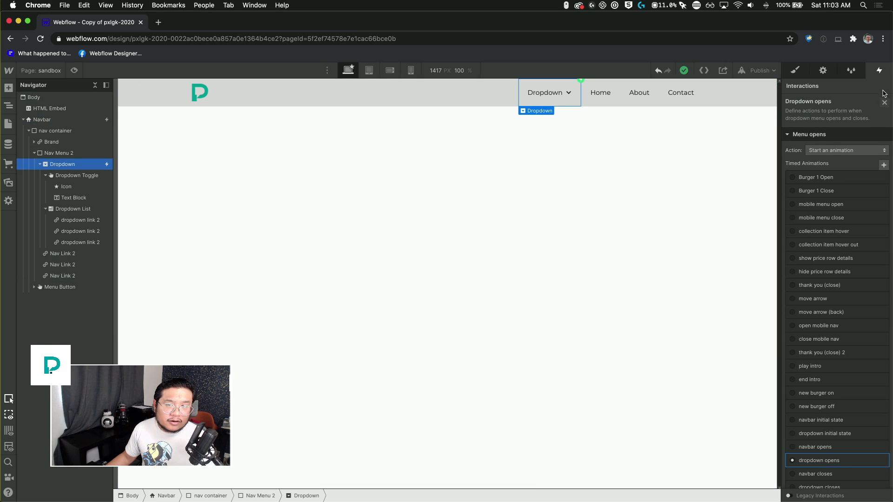
click(886, 103)
click(43, 119)
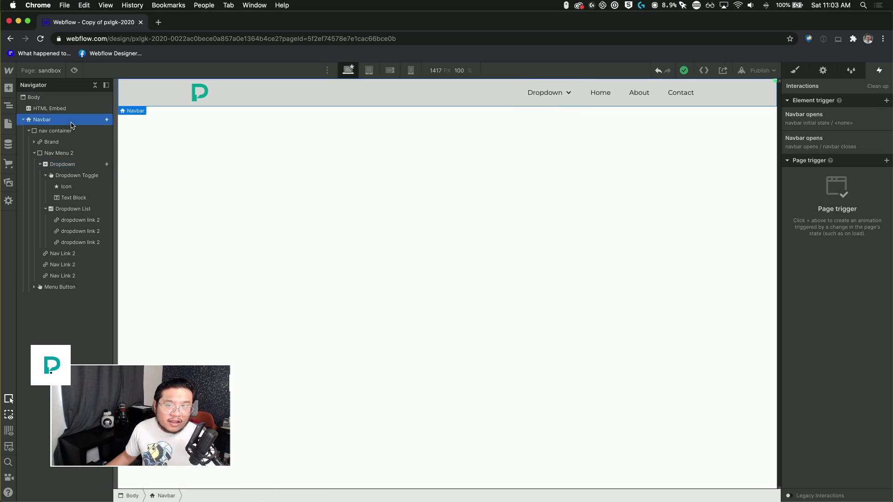
click(802, 123)
scroll(846, 404, down, 5)
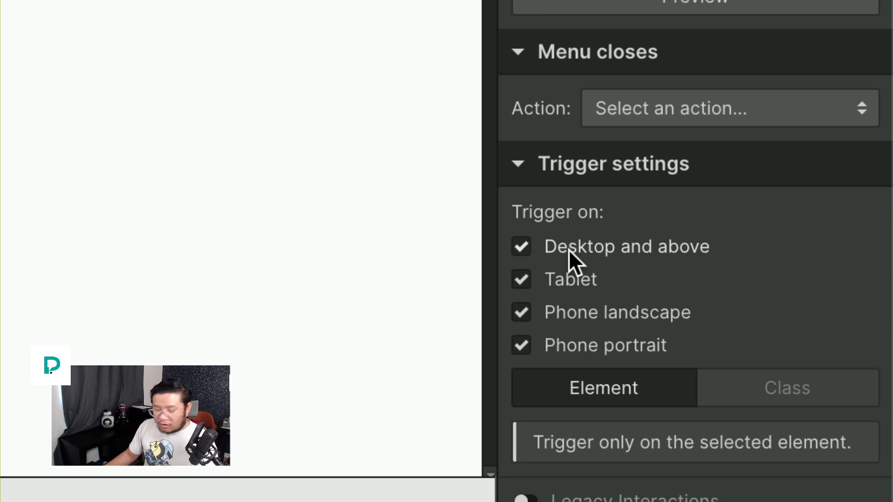
click(569, 249)
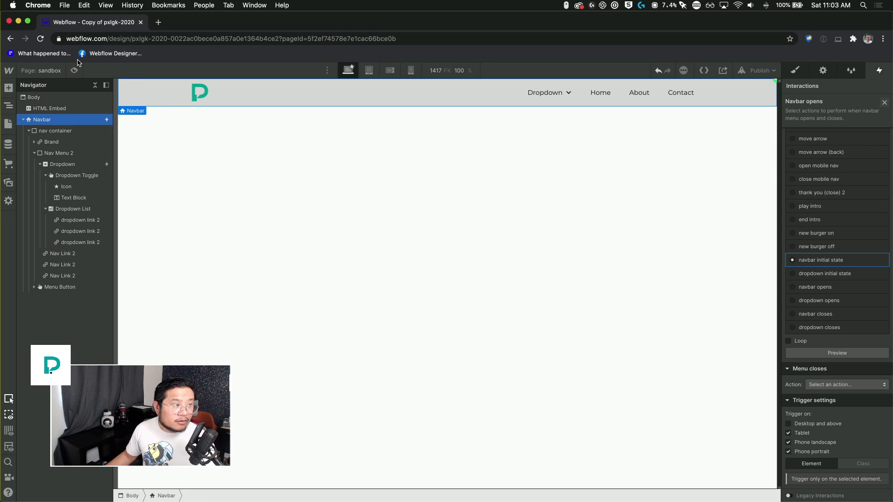
Preview the page at desktop and tablet sizes, opening and closing the tablet menu and its dropdown to check the animations.
click(73, 70)
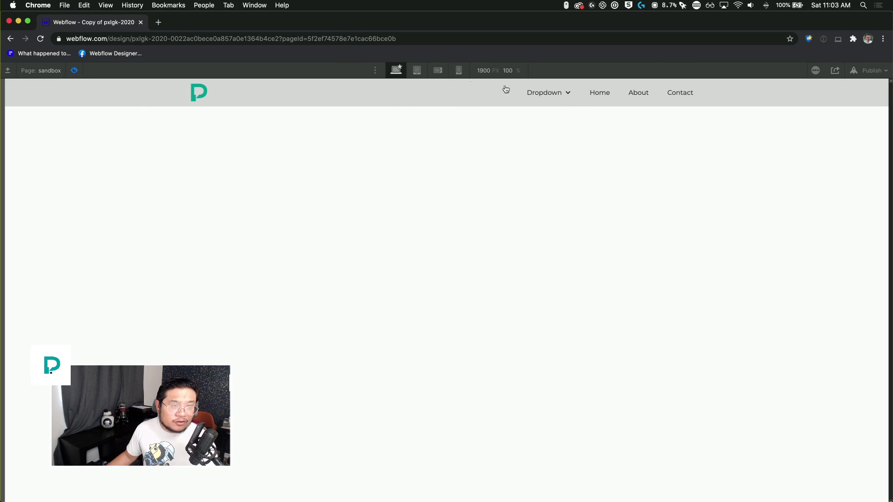
click(416, 71)
click(604, 96)
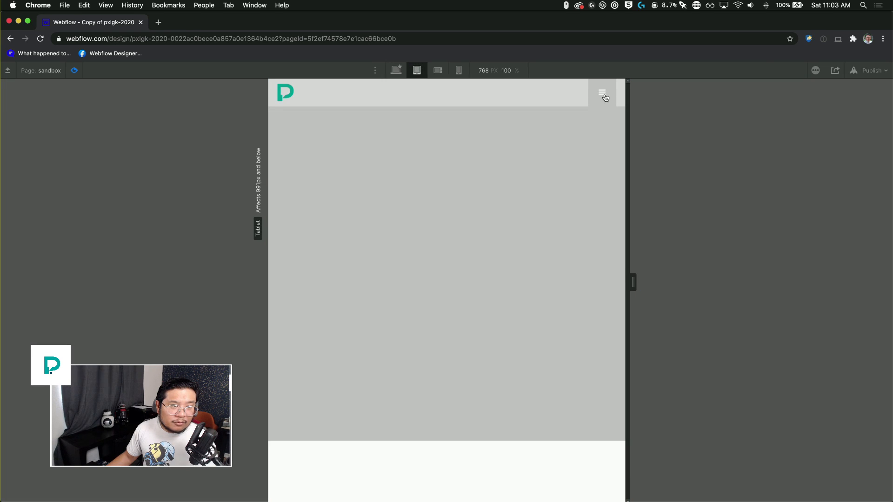
click(610, 122)
click(611, 123)
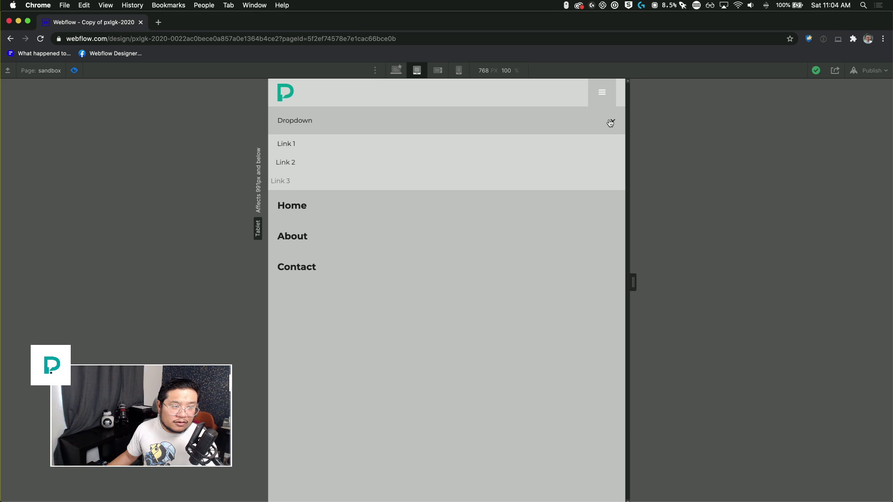
click(610, 123)
click(605, 92)
click(608, 92)
click(607, 94)
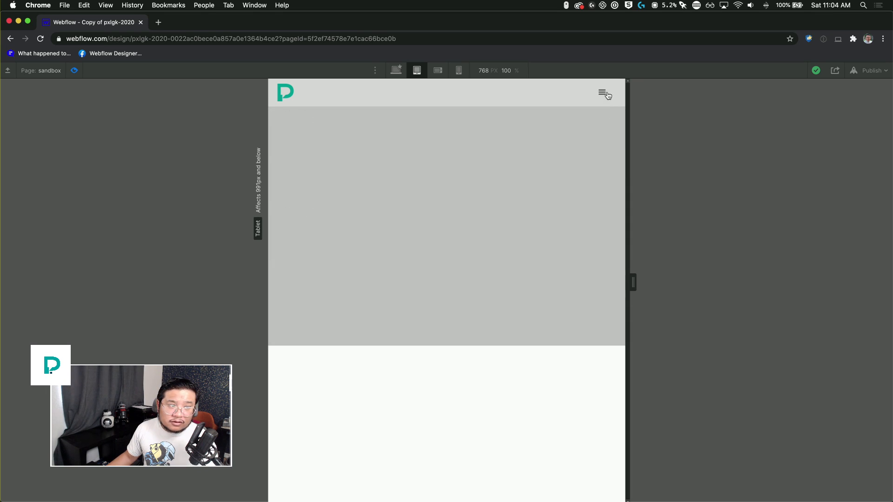
click(607, 94)
click(603, 127)
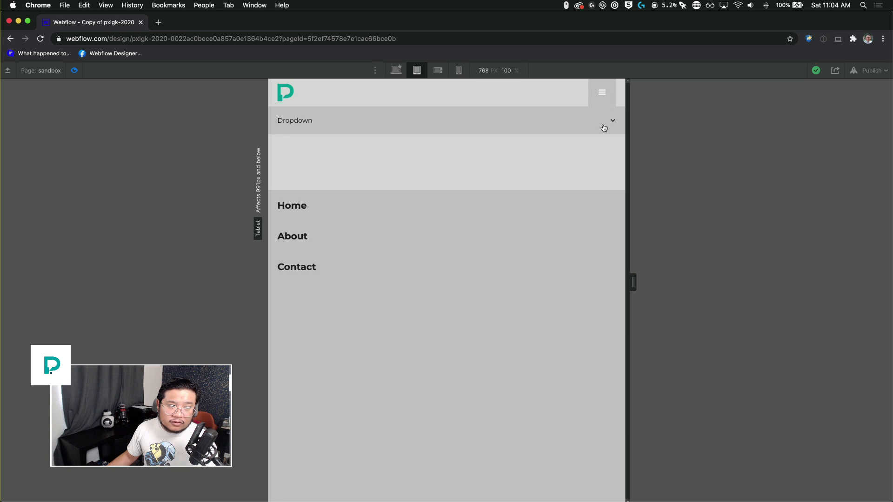
click(604, 127)
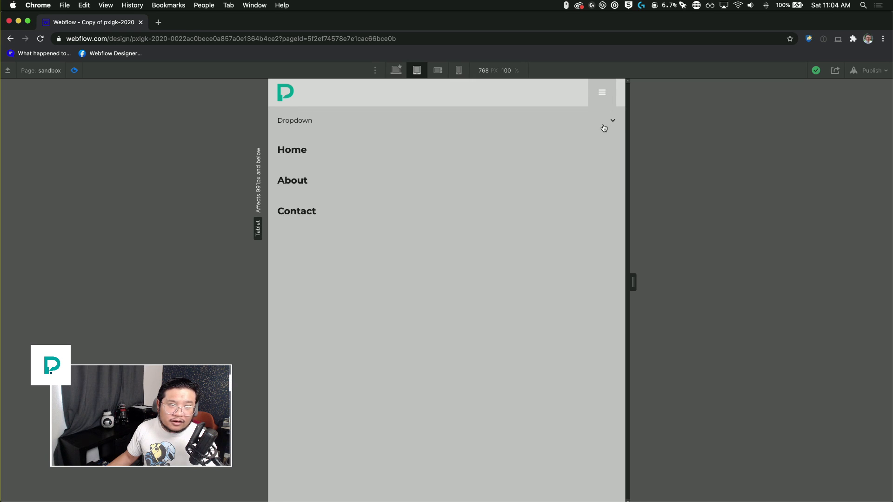
Close the tablet menu, return to the desktop breakpoint and leave the preview.
click(598, 93)
click(393, 75)
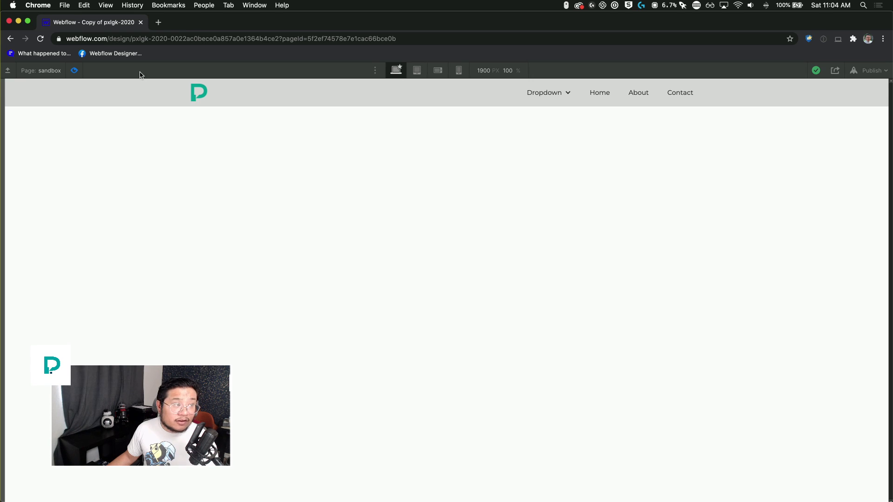
click(73, 71)
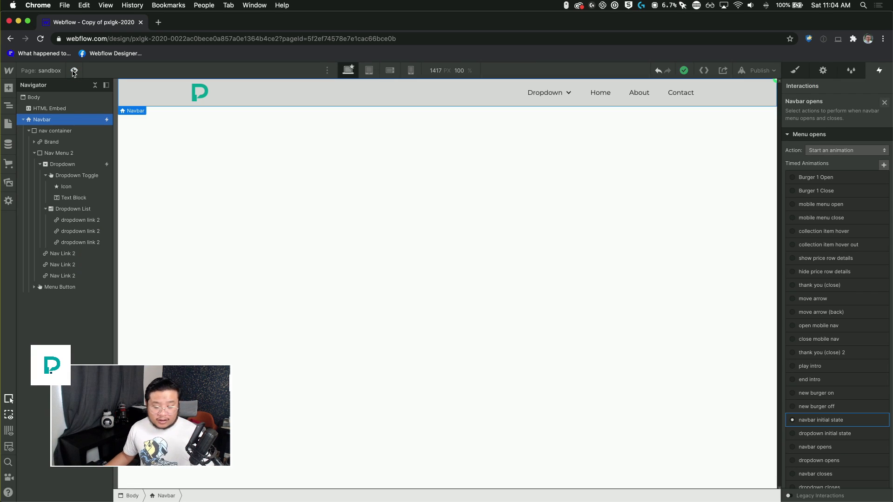
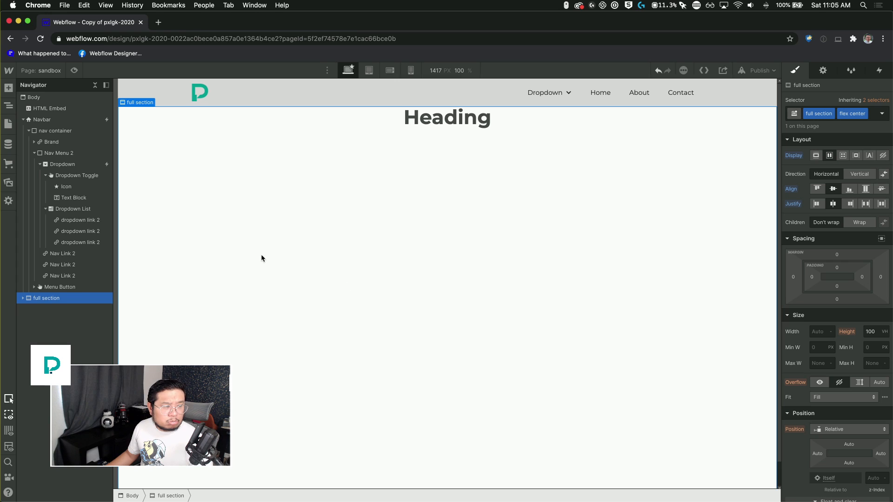
Centre the heading vertically in the full section by setting its own flex child alignment to center.
click(22, 299)
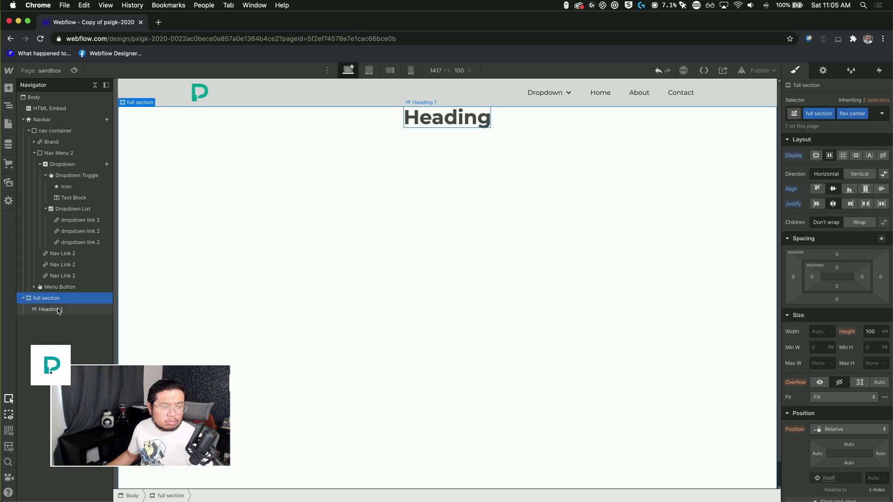
click(58, 310)
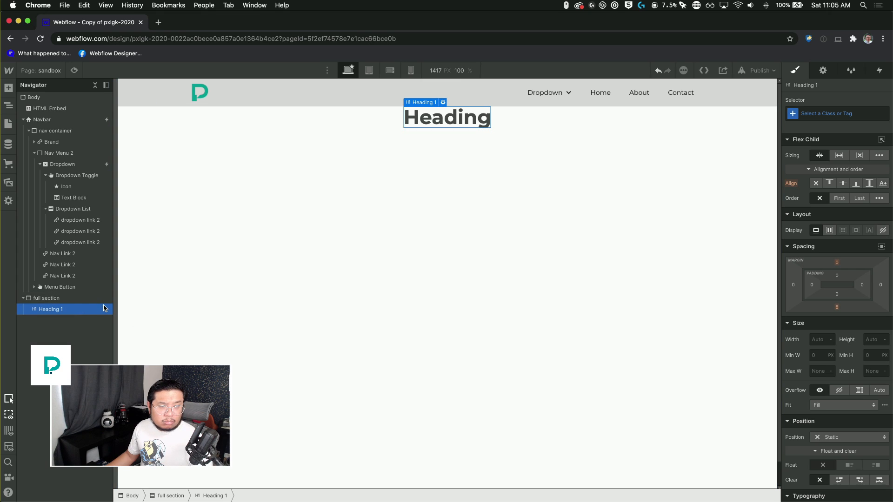
click(74, 299)
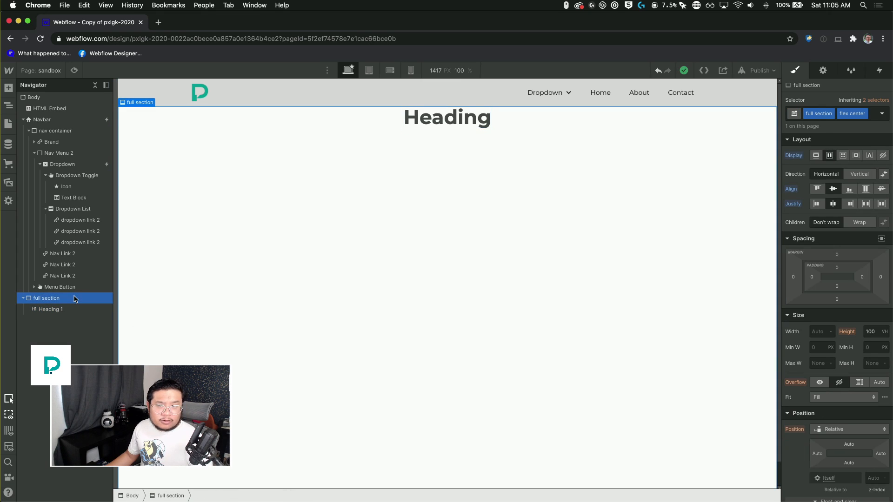
scroll(855, 388, down, 5)
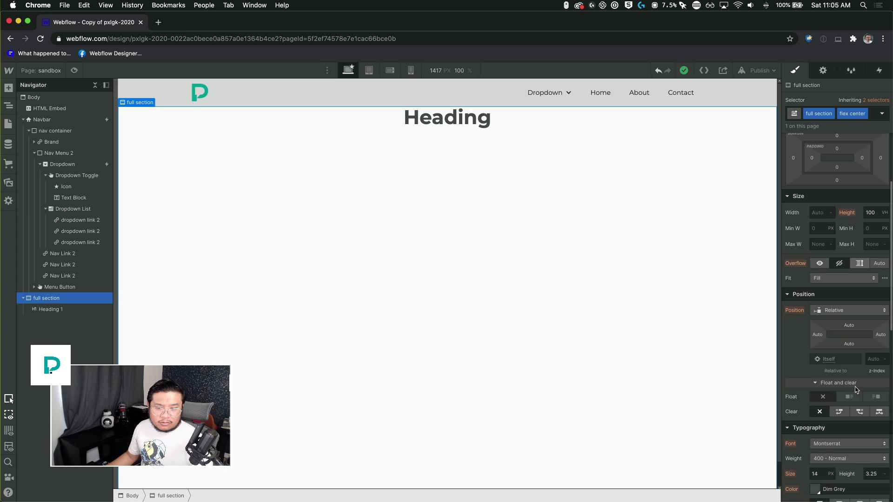
scroll(855, 388, down, 10)
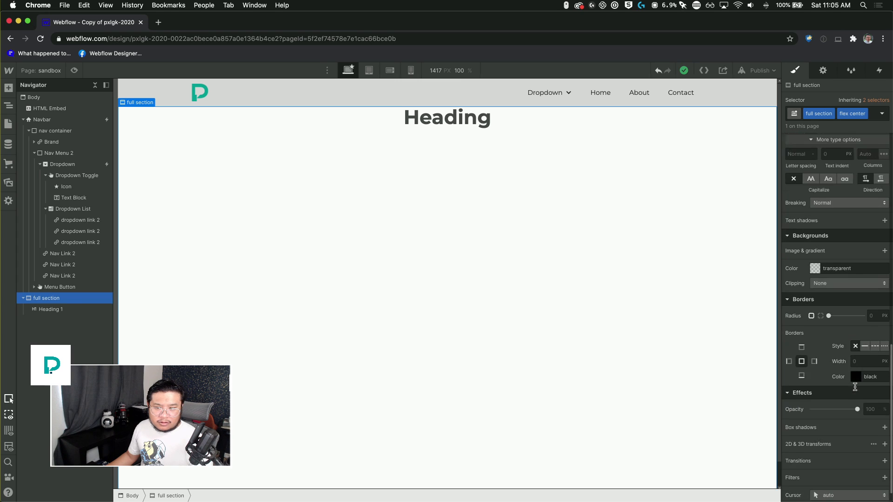
scroll(841, 210, up, 15)
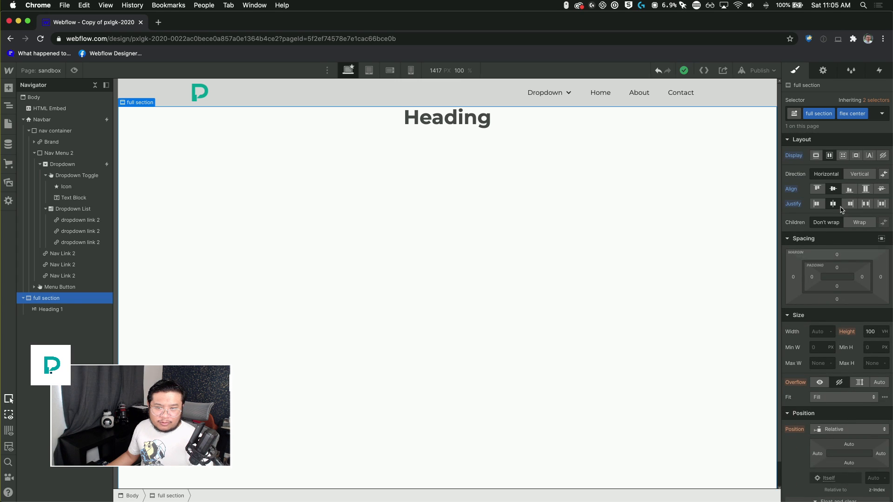
click(462, 120)
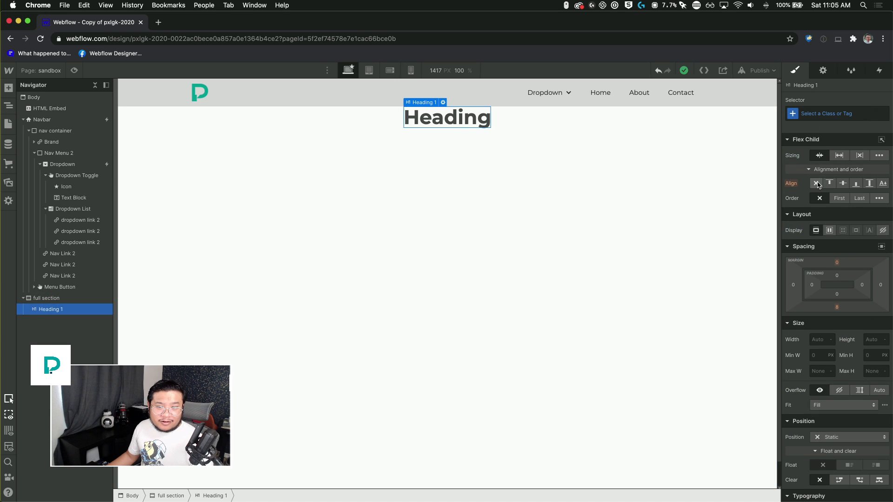
click(841, 183)
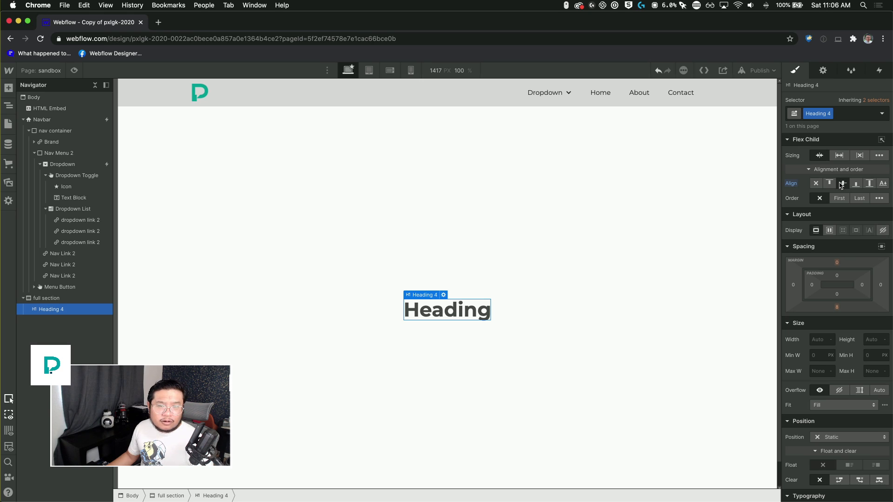
Change the heading text to "section 1" and duplicate the full section twice.
double_click(432, 310)
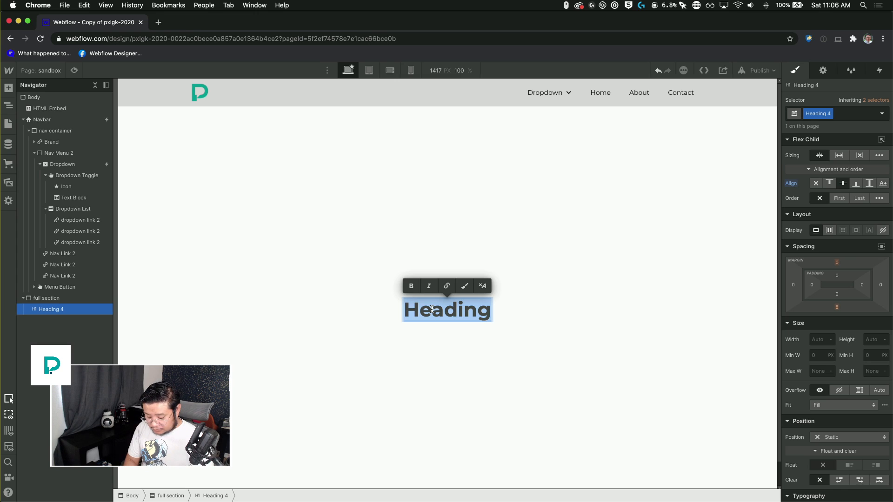
text(section 1)
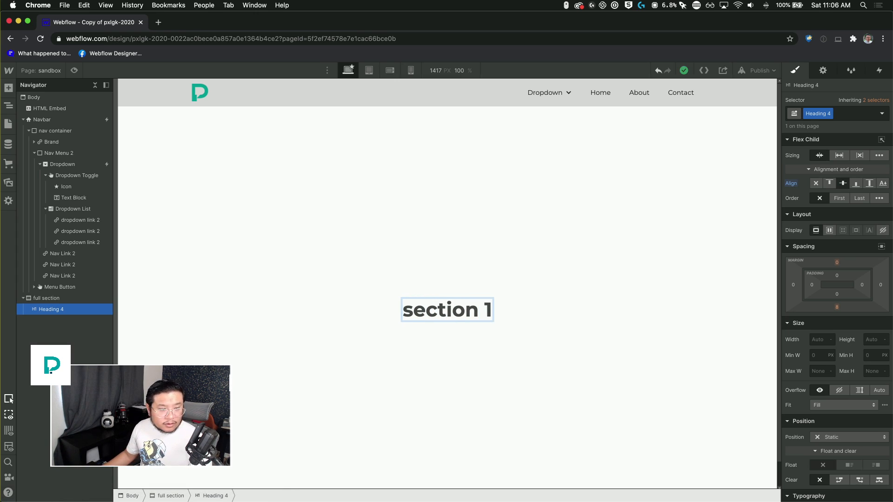
key(Escape)
click(79, 299)
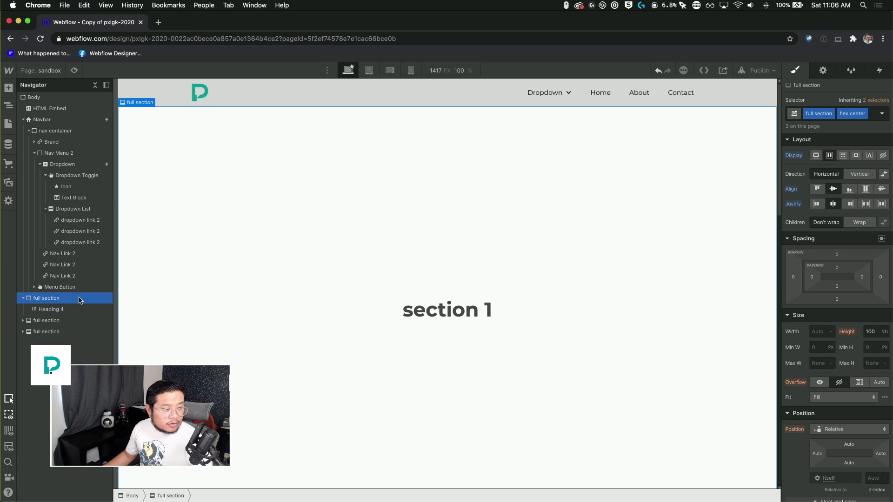
Change the headings of the second and third full sections to "section 2" and "section 3".
click(65, 321)
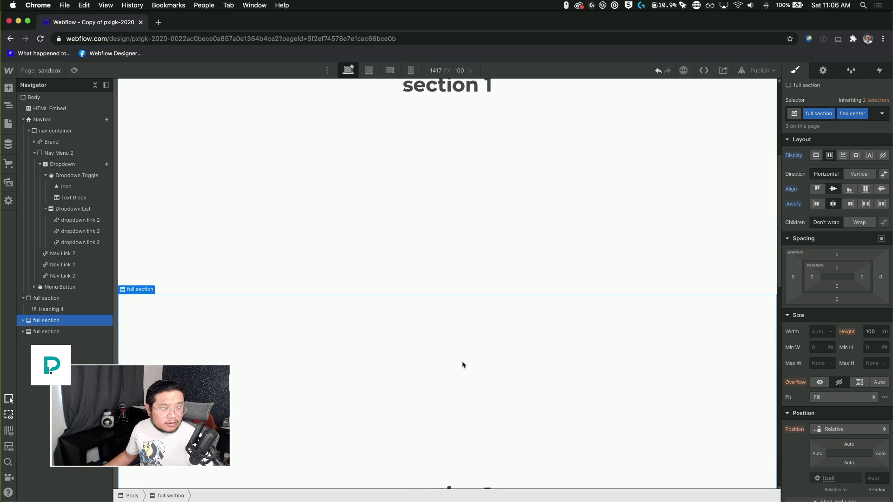
double_click(486, 344)
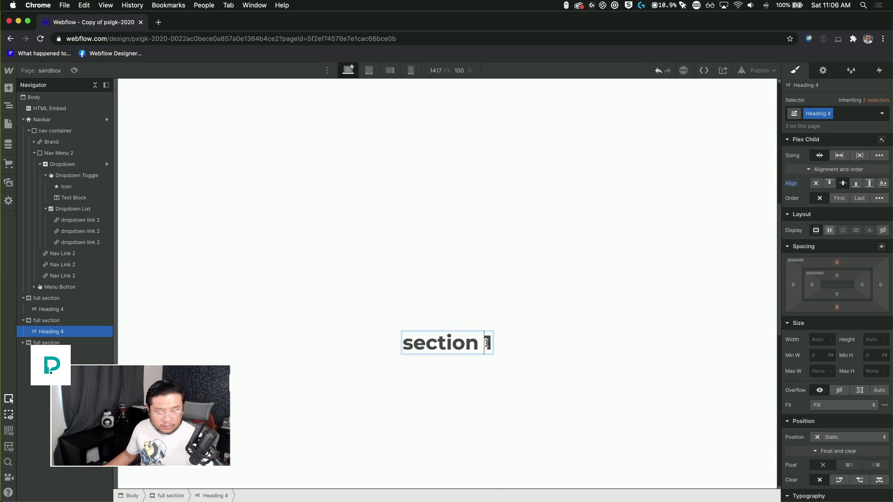
text(2)
key(Escape)
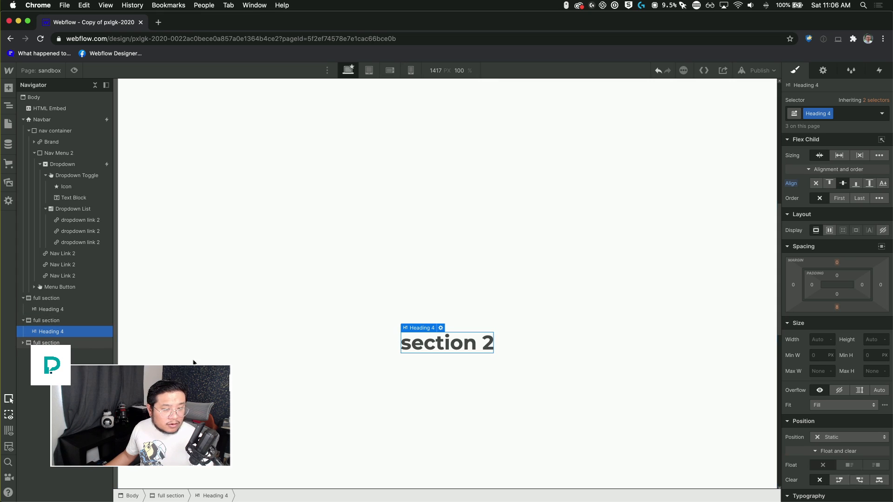
click(46, 343)
double_click(484, 320)
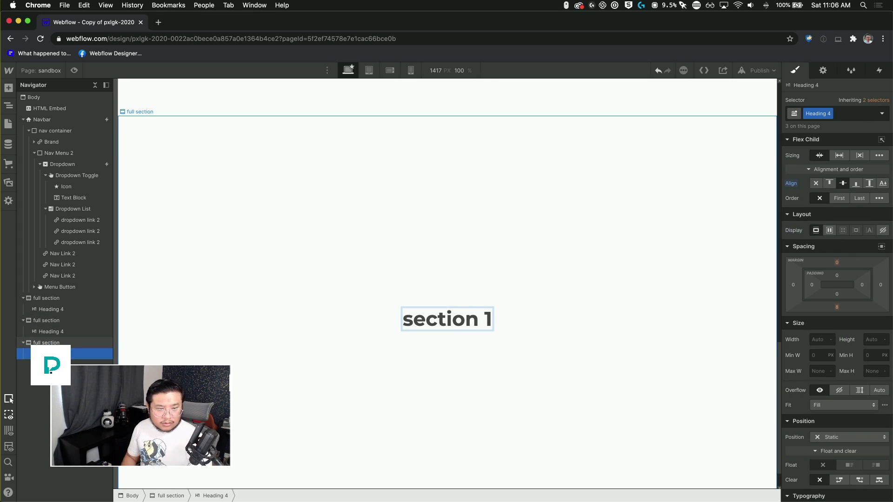
key(BackSpace)
text(3)
key(Escape)
Add a new combo class "2" to the second full section.
scroll(338, 285, up, 15)
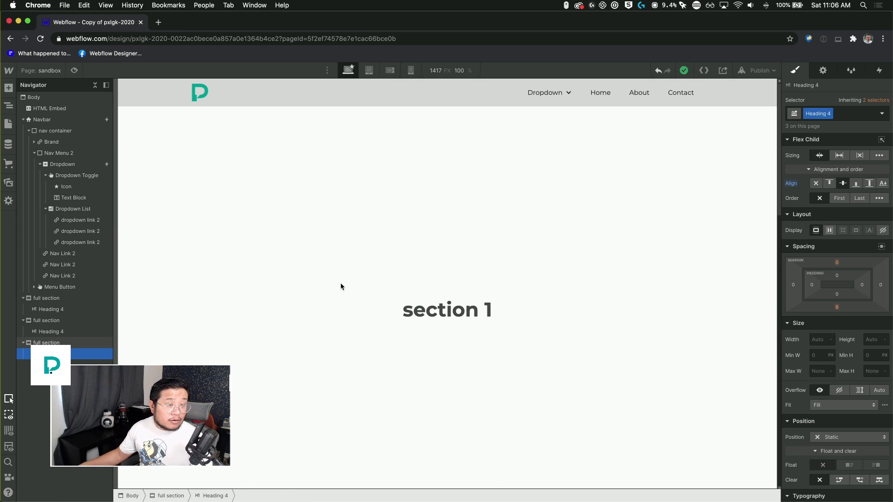
scroll(340, 284, down, 8)
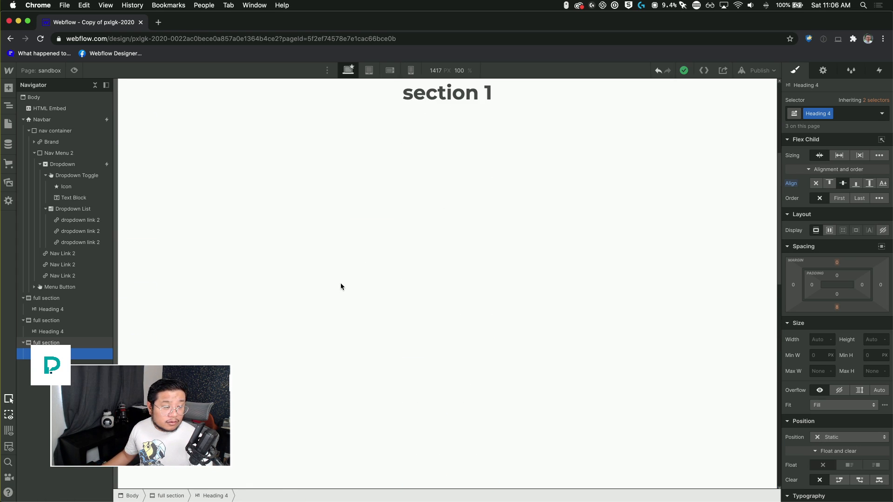
click(338, 293)
scroll(837, 279, down, 5)
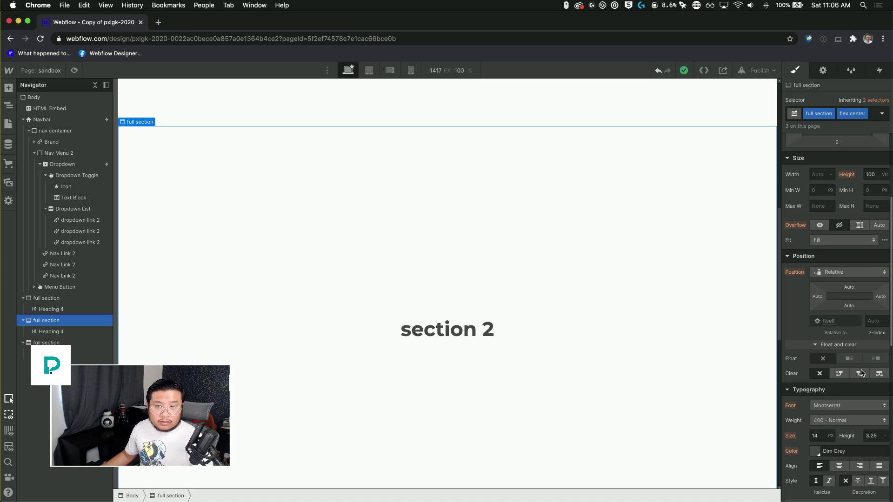
scroll(837, 186, up, 5)
click(862, 114)
text(2)
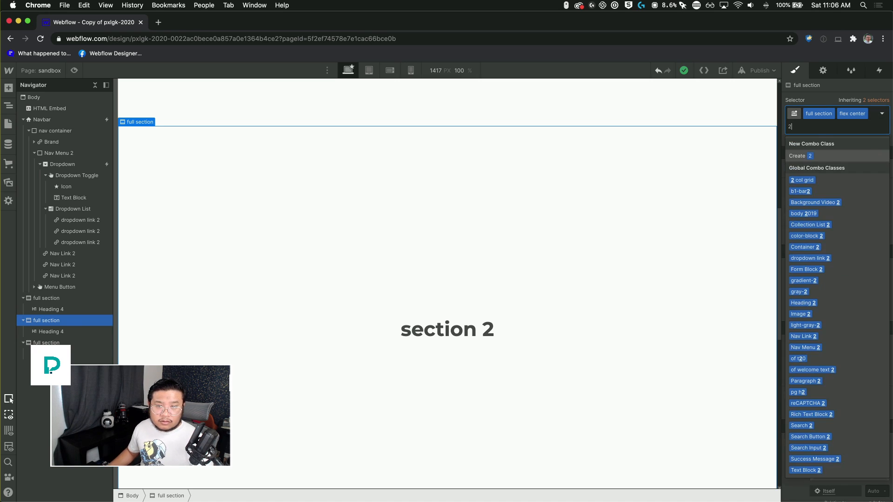
key(Return)
Give the second section the "primary" swatch as background colour and set its text colour to white.
scroll(844, 377, down, 10)
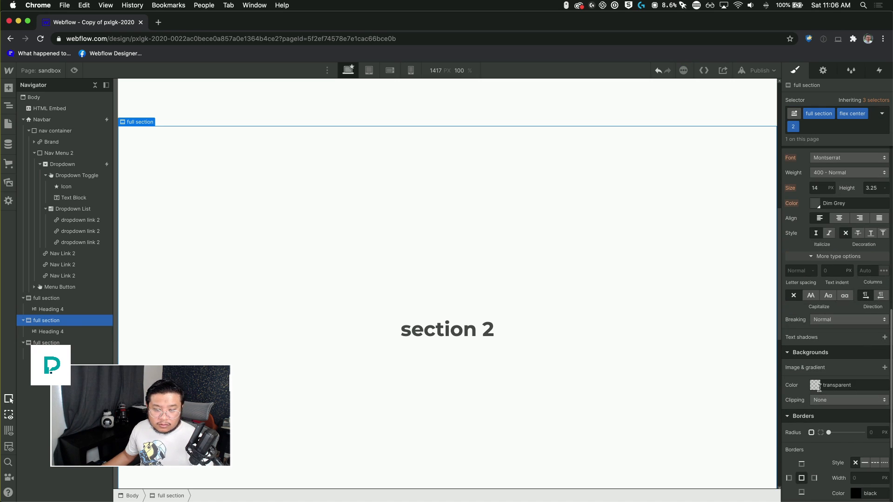
click(860, 386)
click(830, 354)
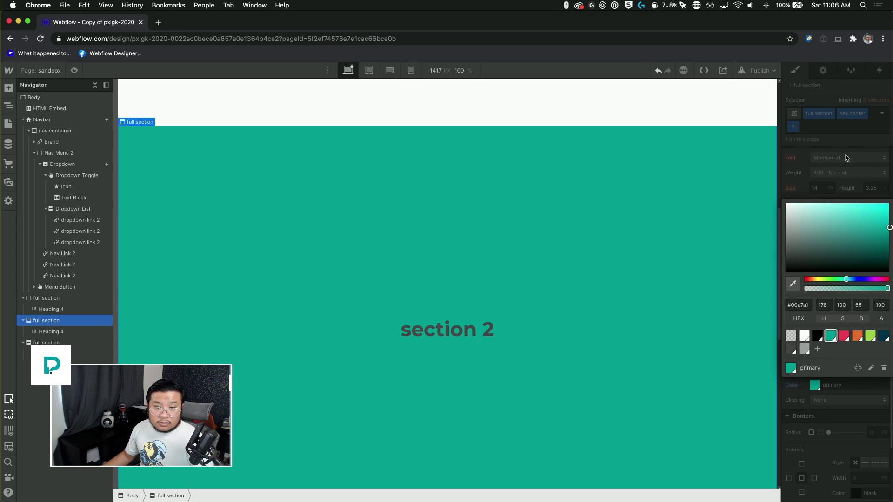
click(833, 204)
text(white)
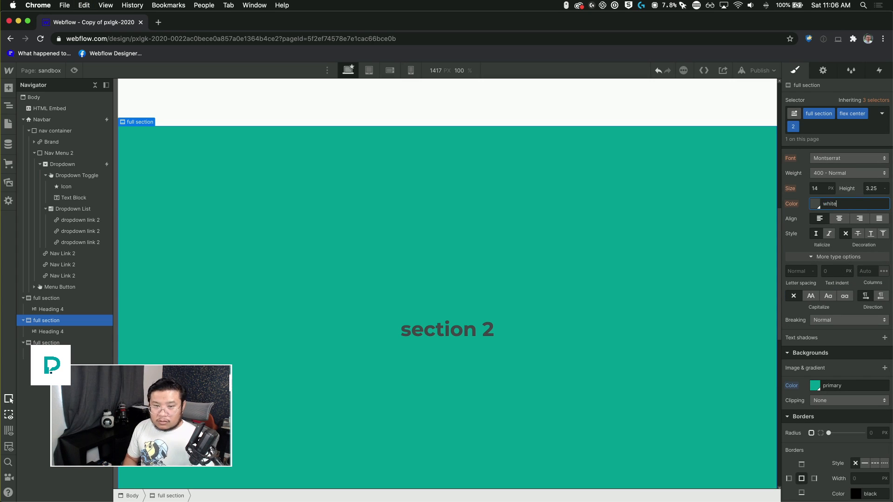
click(634, 194)
scroll(634, 193, up, 10)
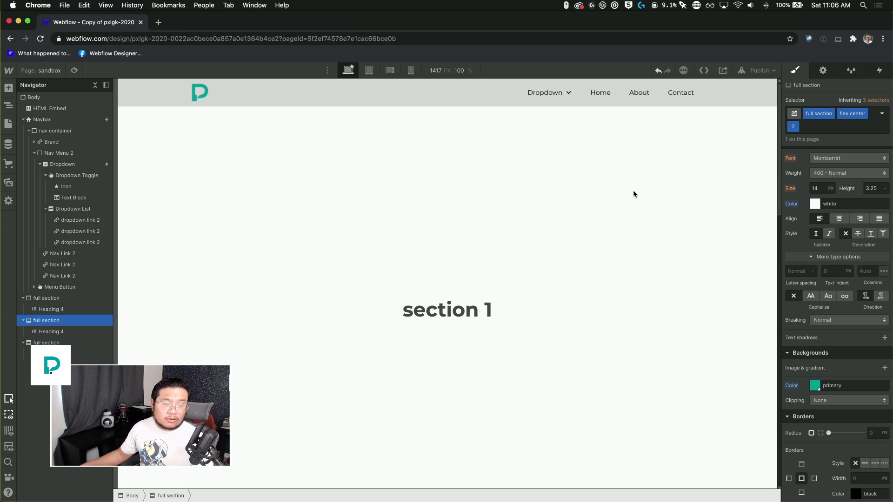
click(570, 176)
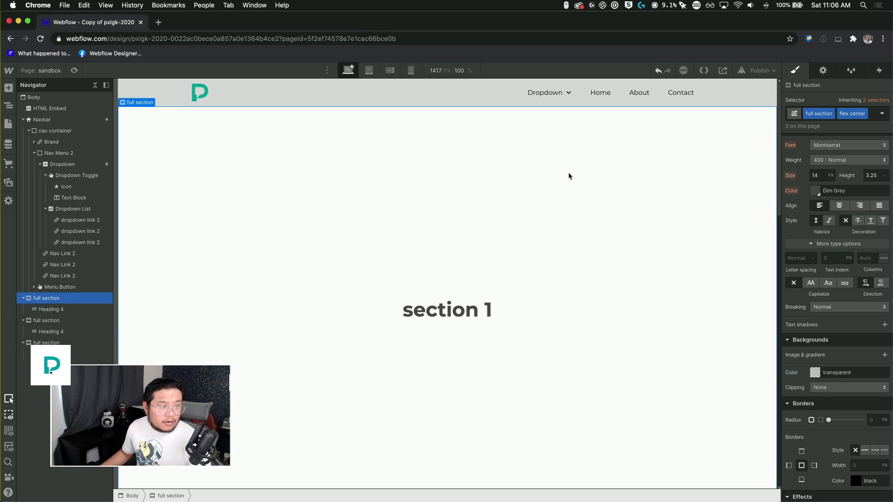
click(550, 103)
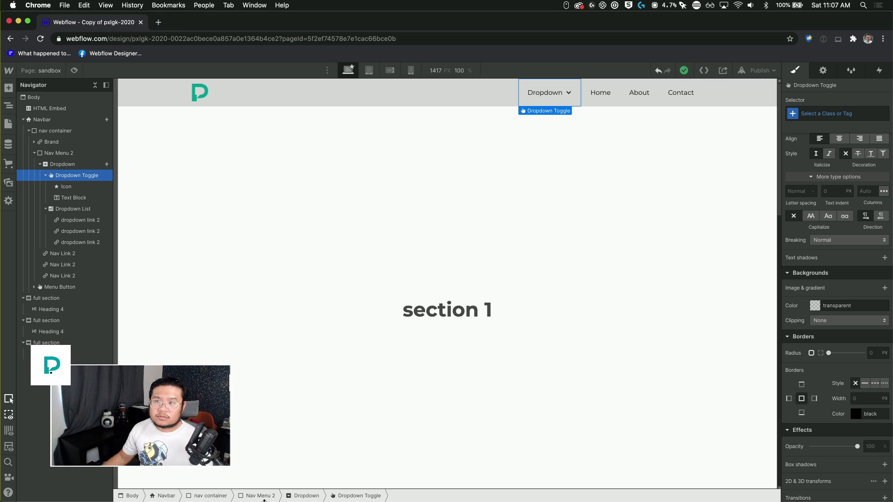
click(155, 179)
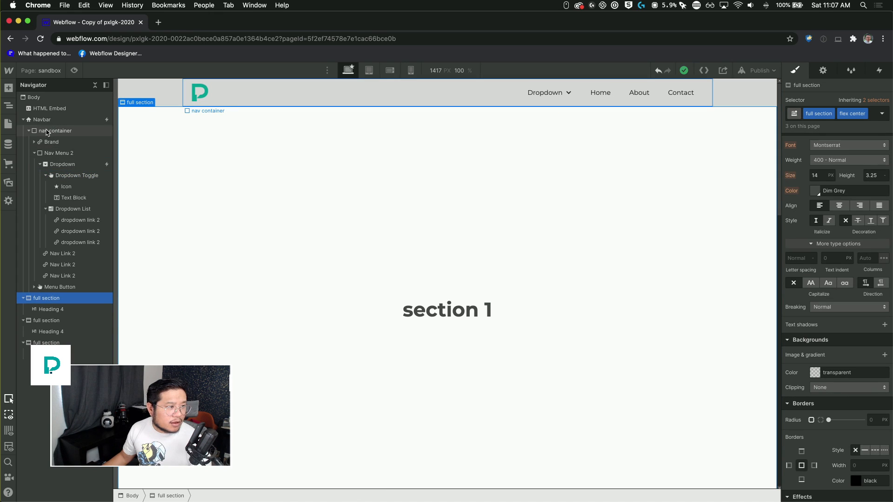
Insert a div block between the HTML Embed and the Navbar and give it the class "custom menu".
click(24, 120)
click(52, 109)
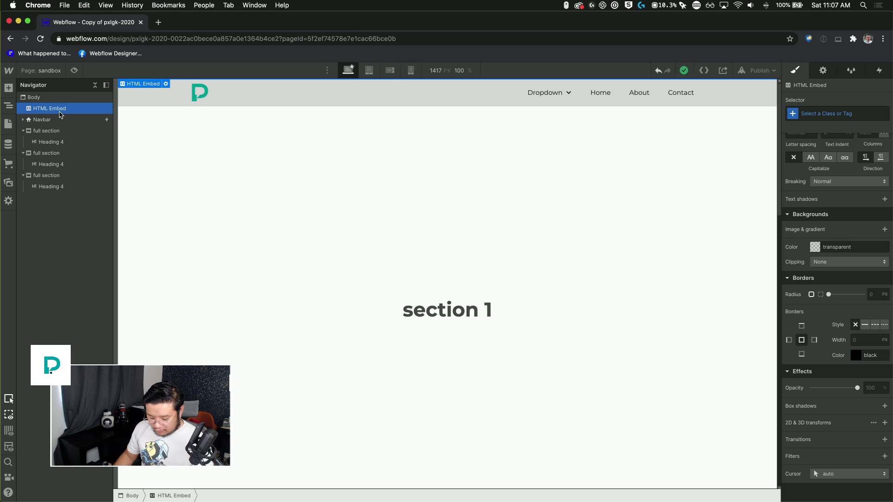
key(super+e)
text(div)
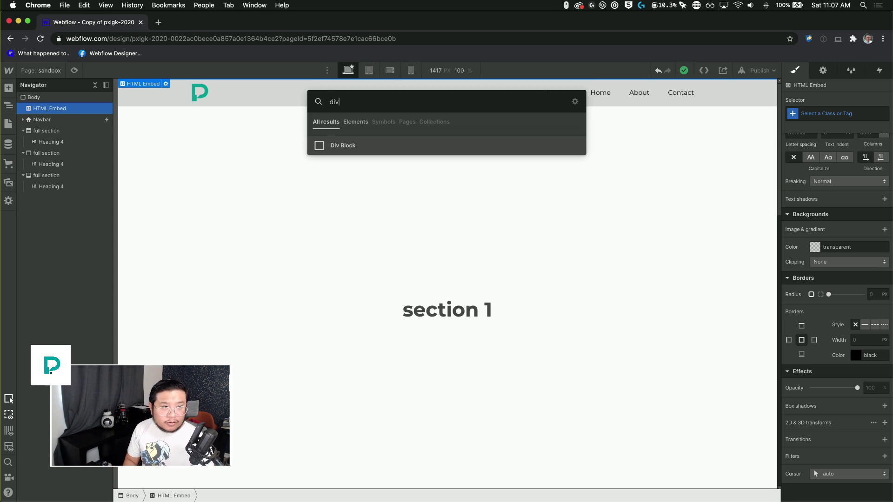
key(Return)
key(super+Return)
text(custom)
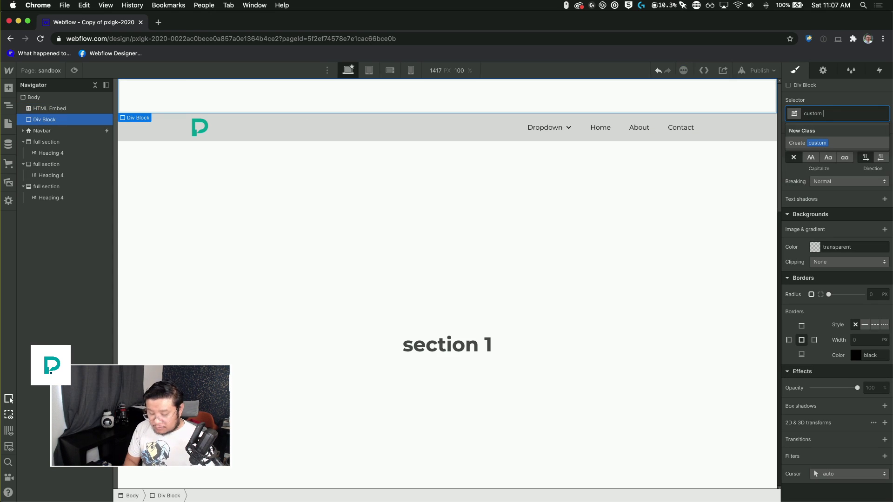
text( menu)
key(Return)
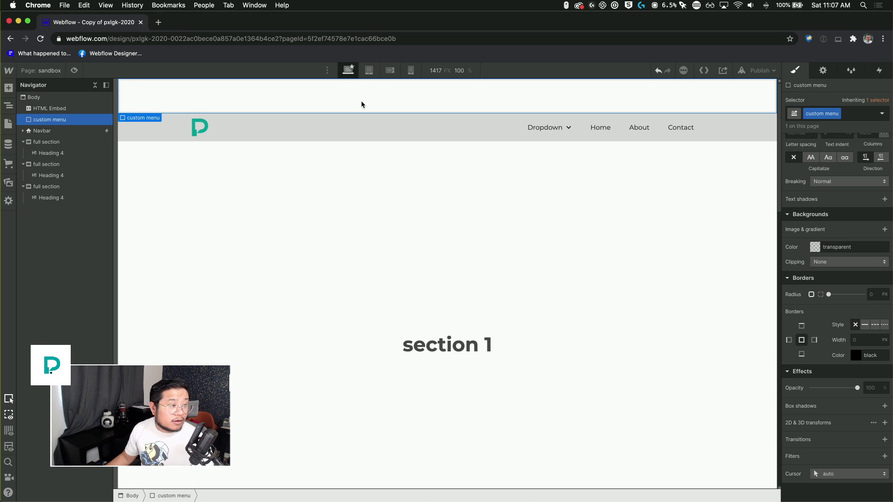
Copy the navbar's Brand logo link into the custom menu div and set the menu's padding to 18 px on all sides.
click(205, 133)
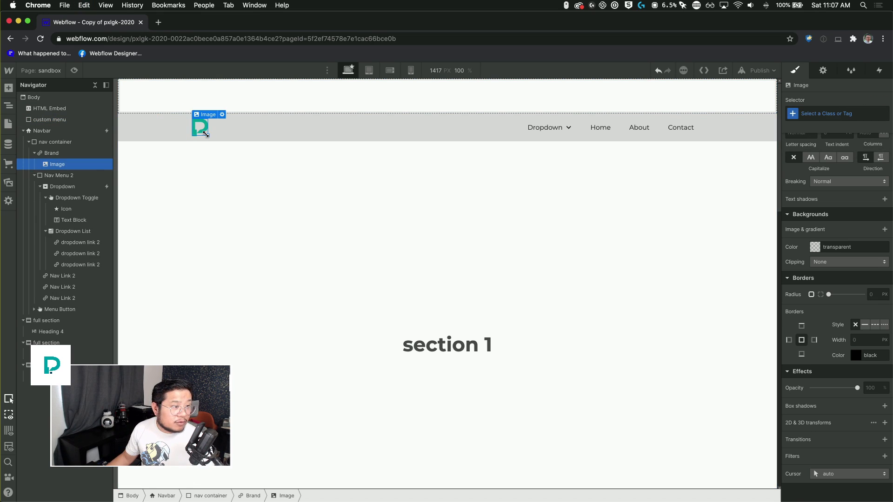
click(81, 153)
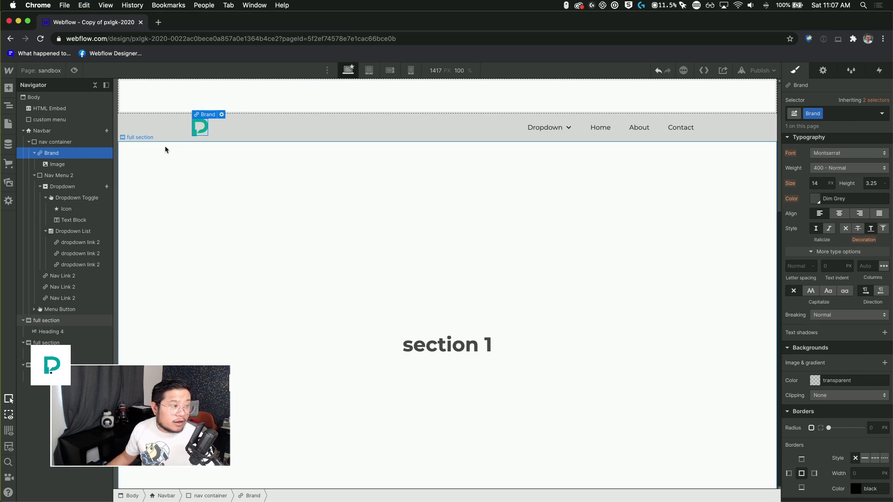
click(66, 120)
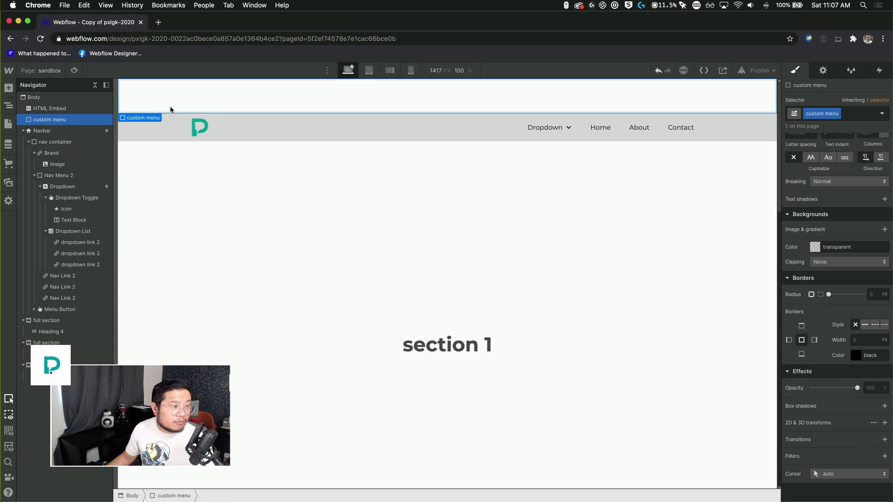
key(super+v)
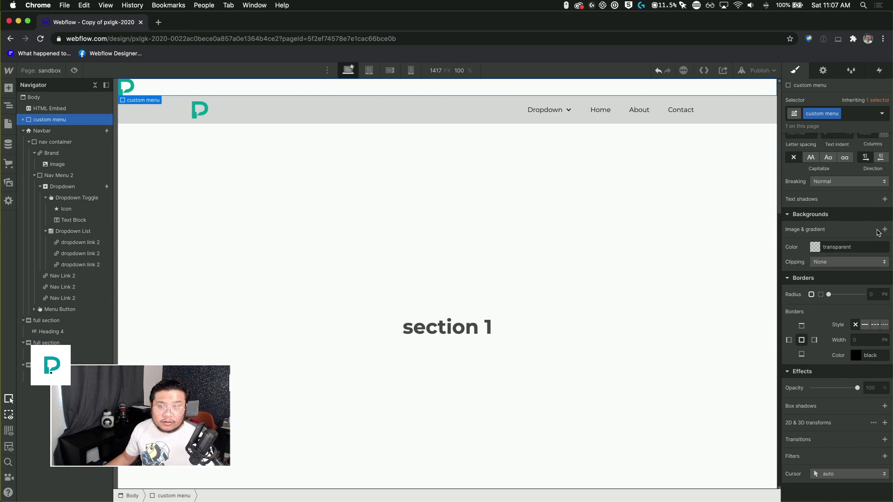
scroll(837, 233, up, 10)
drag(845, 201, 845, 210)
Insert a div block with the existing class "nav container" in the custom menu and move the Brand link into it.
click(22, 120)
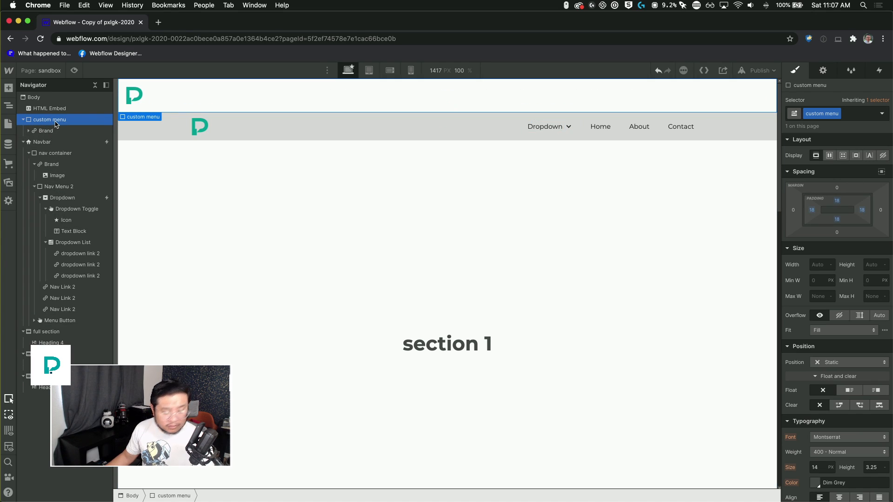
key(super+e)
text(div)
key(Return)
key(super+Return)
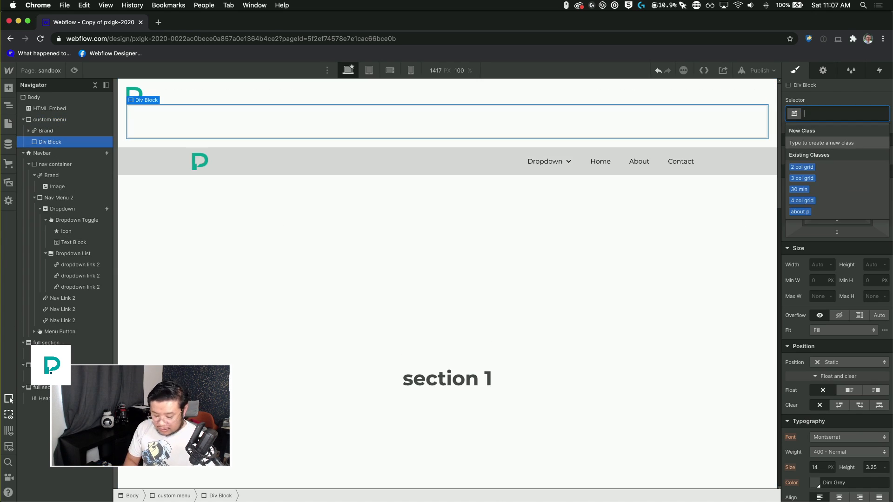
text(nav con)
key(Return)
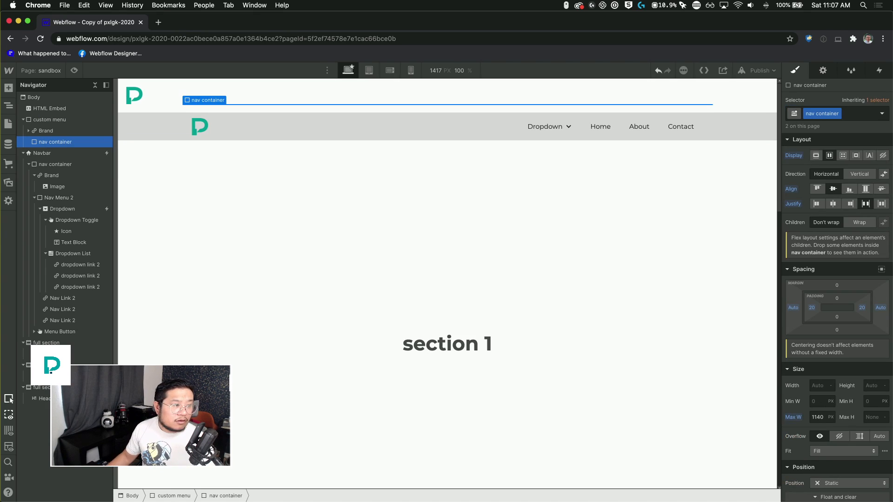
drag(53, 133, 56, 137)
Set the custom menu's background colour to the Dark Slate Grey swatch.
click(153, 98)
scroll(812, 257, down, 5)
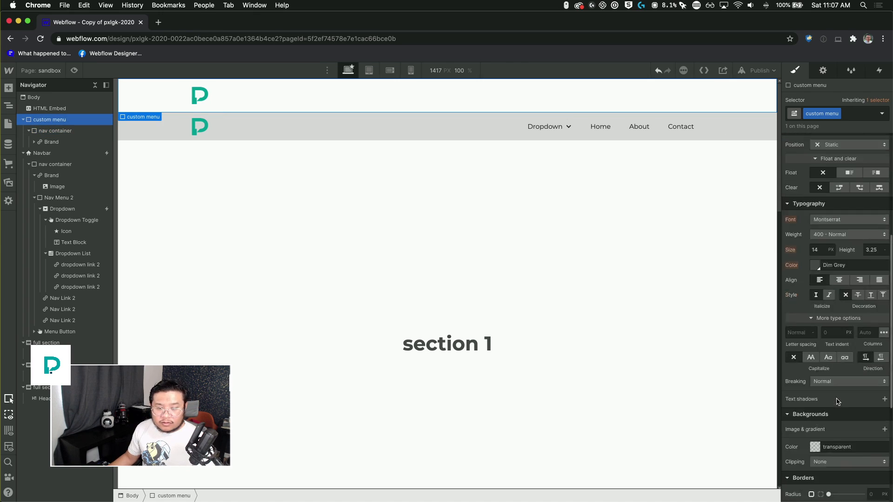
click(814, 247)
click(830, 391)
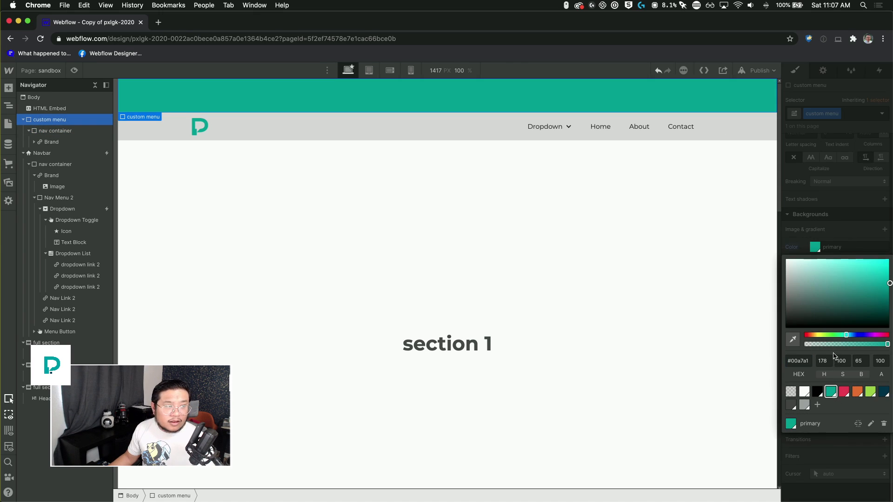
click(880, 392)
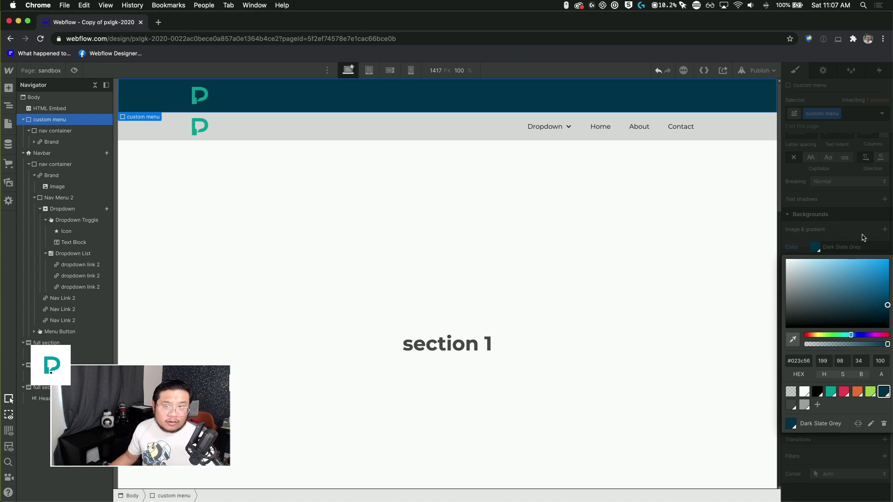
click(553, 203)
Hide the original Navbar by setting its display to none.
click(133, 130)
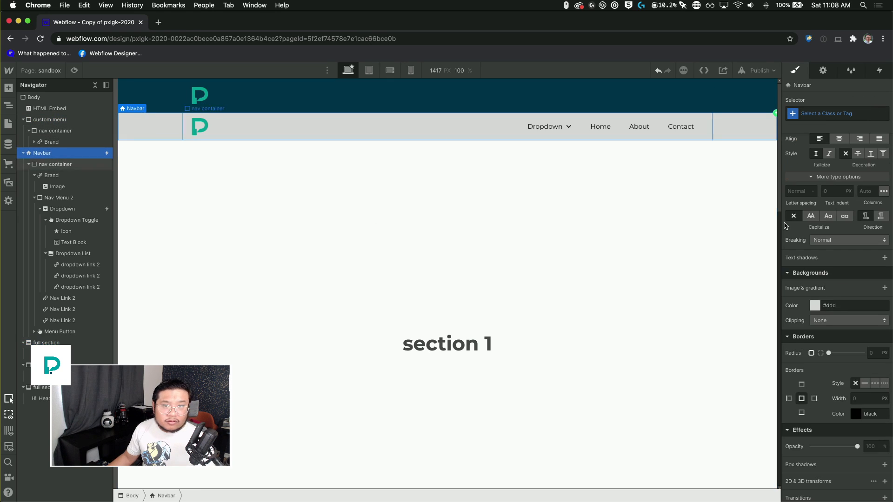
click(883, 156)
click(325, 105)
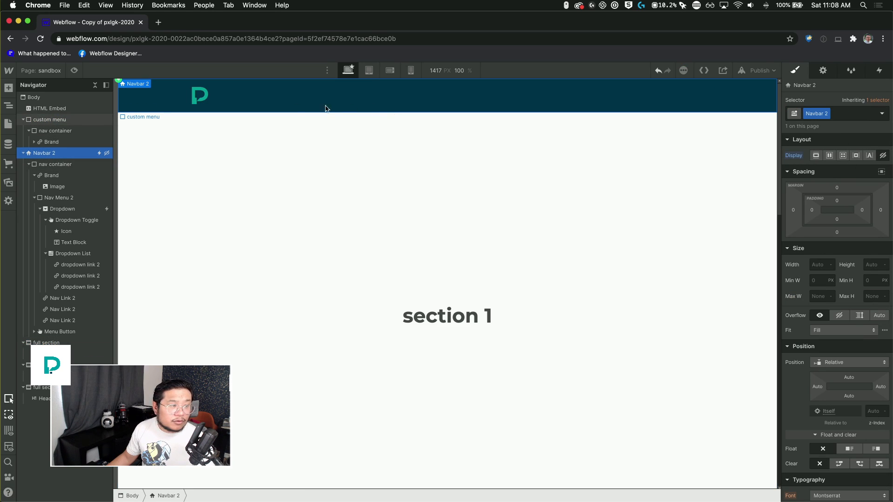
click(247, 103)
click(195, 96)
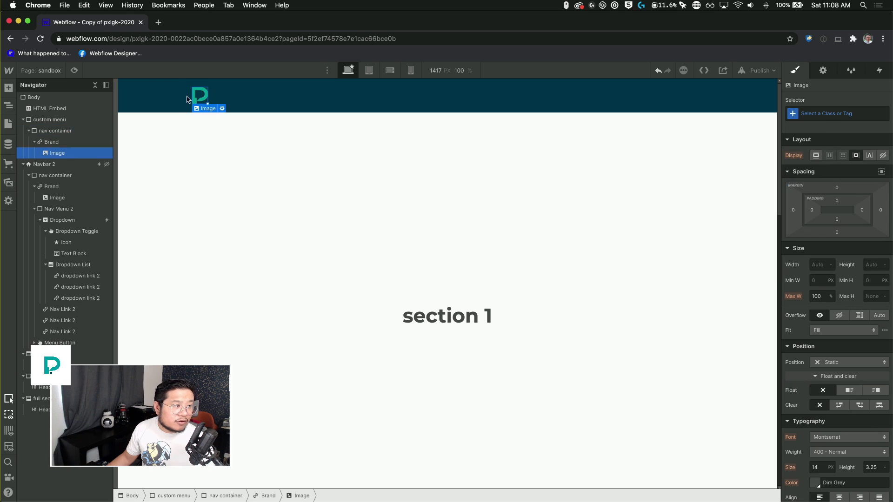
click(80, 141)
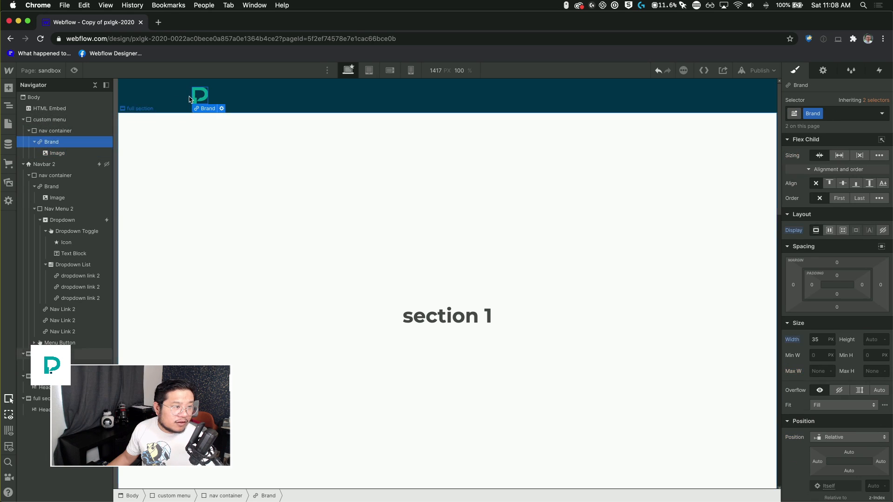
Insert a div block between the HTML Embed and the custom menu and give it the class "full screen menu".
click(66, 109)
text(div)
key(Return)
key(super+Return)
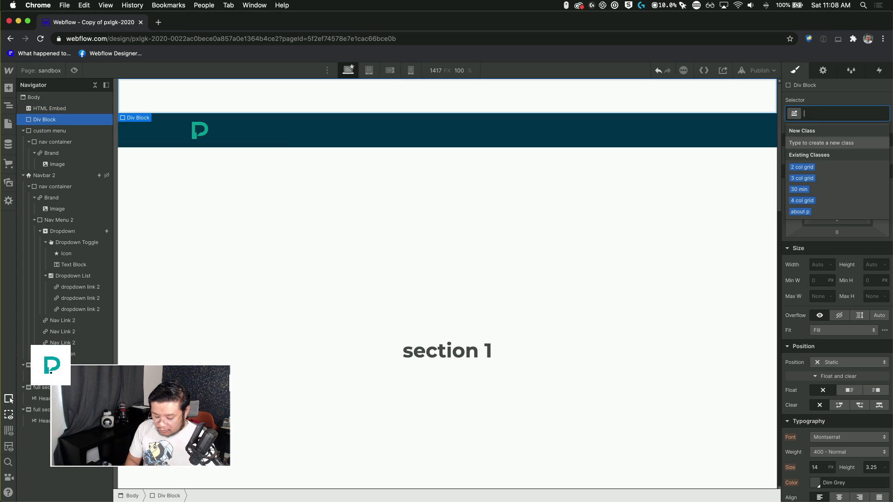
text(full screen menu)
key(Return)
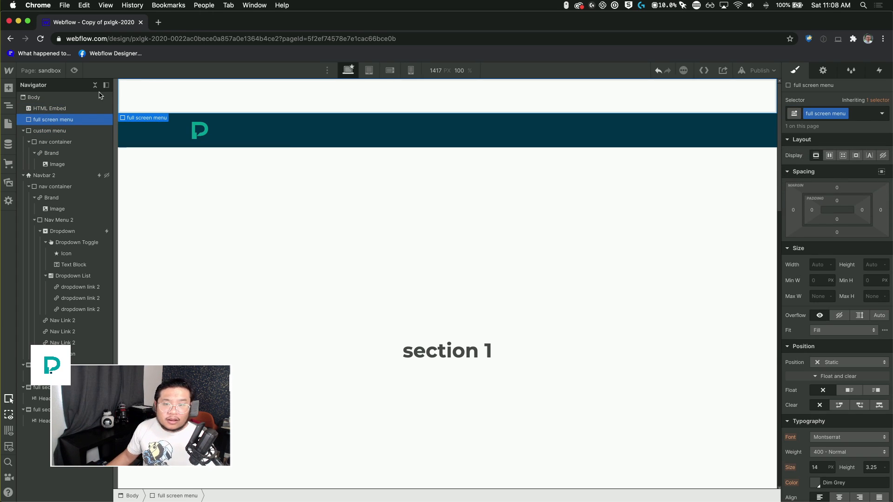
Give the full screen menu a fixed position covering the whole viewport, with 0% offsets on all sides and z-index 10000.
scroll(839, 342, down, 4)
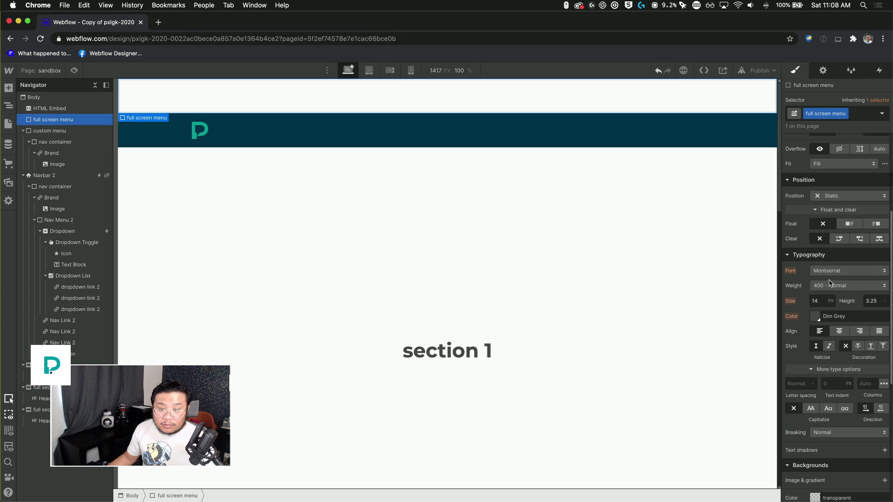
click(841, 196)
click(842, 230)
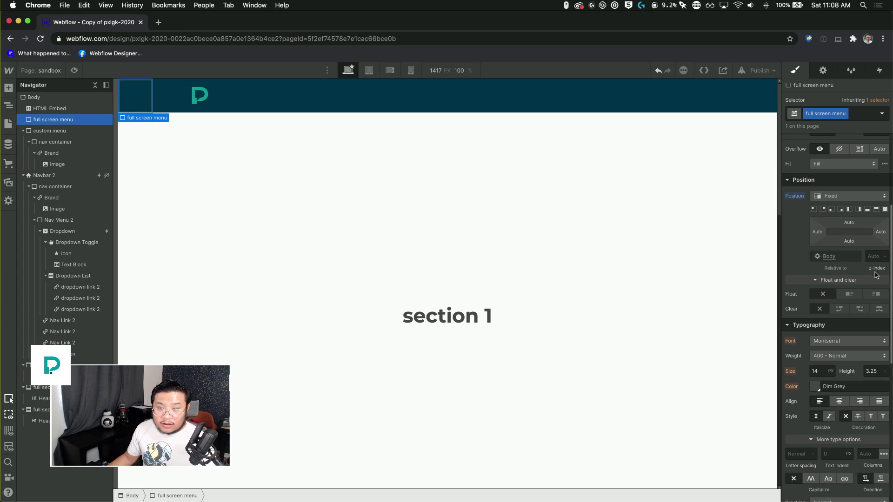
click(875, 256)
text(10000)
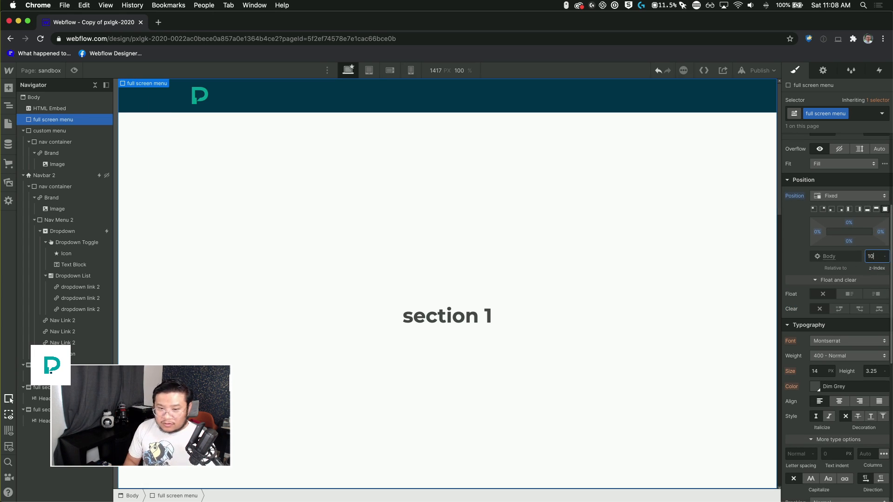
Make the full screen menu a horizontal flex layout with its children centred in both align and justify.
scroll(839, 321, up, 5)
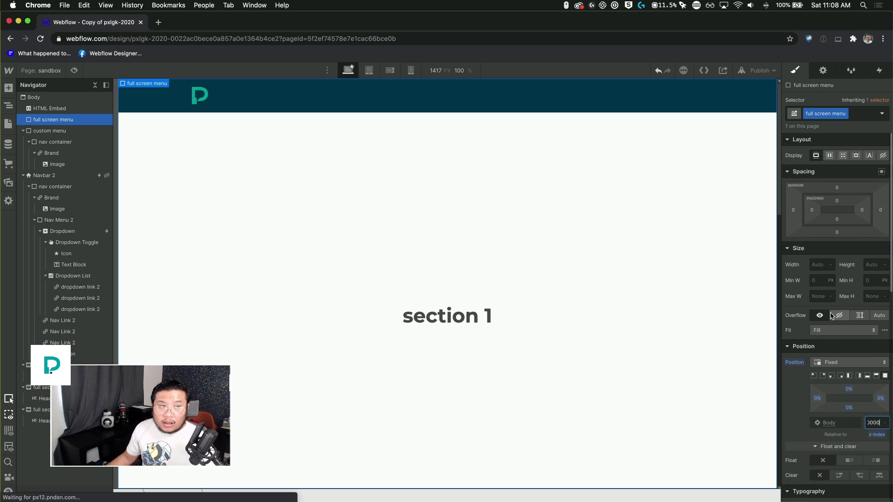
click(830, 159)
click(829, 156)
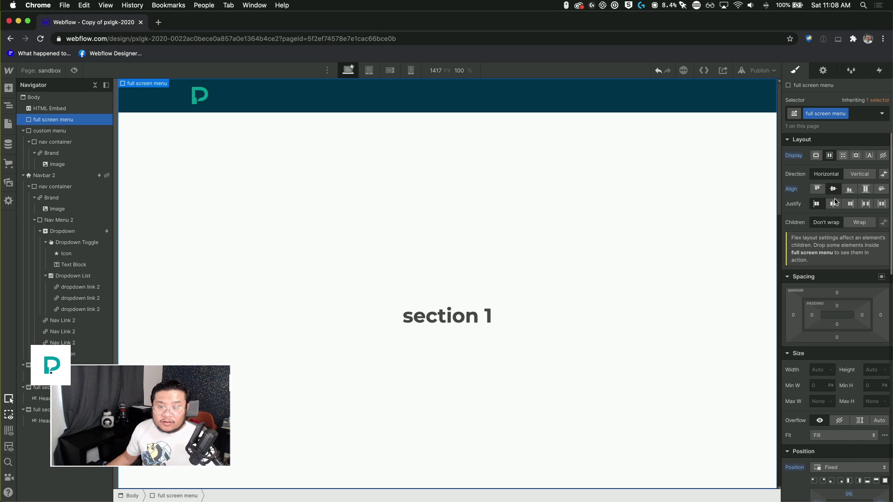
scroll(830, 395, down, 1)
Set the full screen menu's background colour to the "primary" swatch.
scroll(830, 396, down, 8)
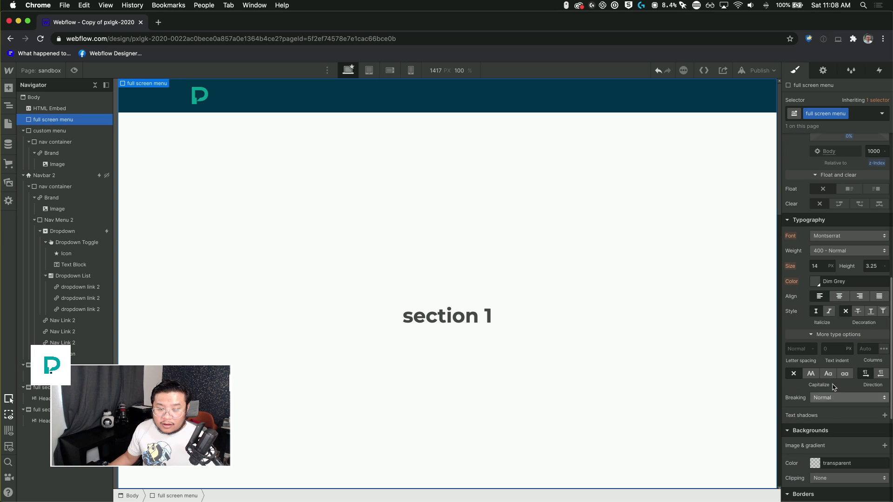
click(816, 464)
click(831, 479)
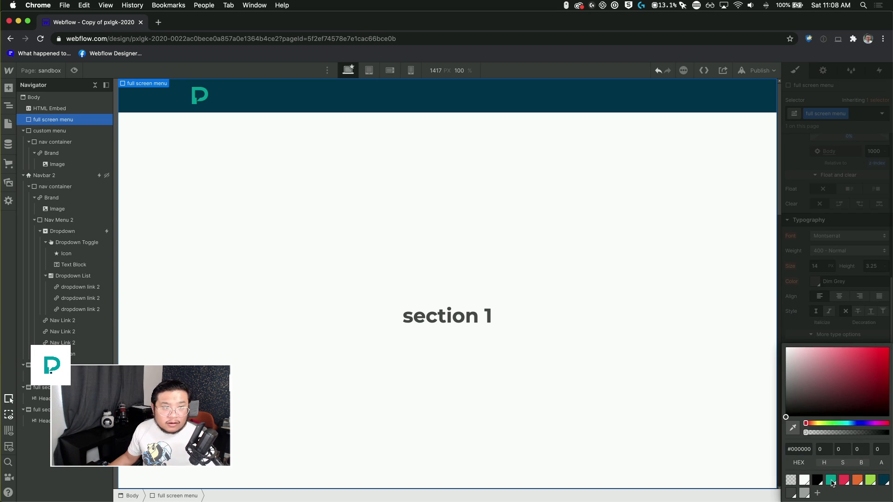
click(836, 274)
scroll(833, 251, up, 10)
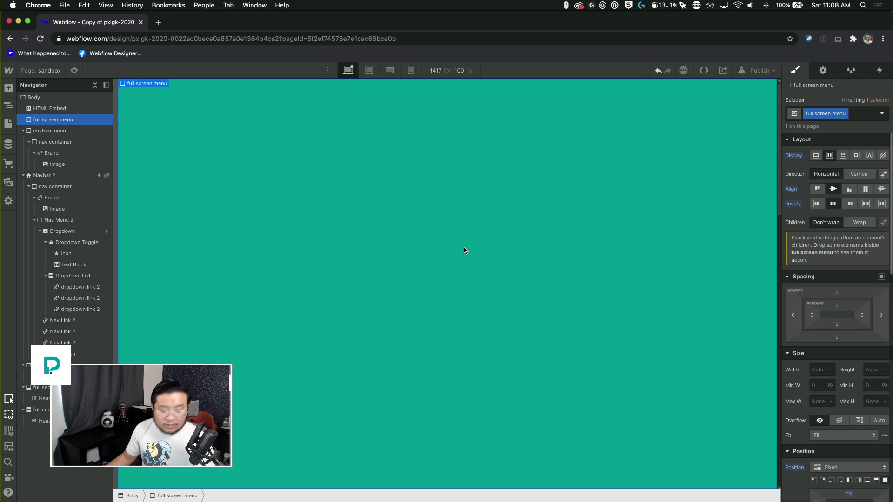
Add a div block inside the full screen menu and leave it selected without a class.
key(super+e)
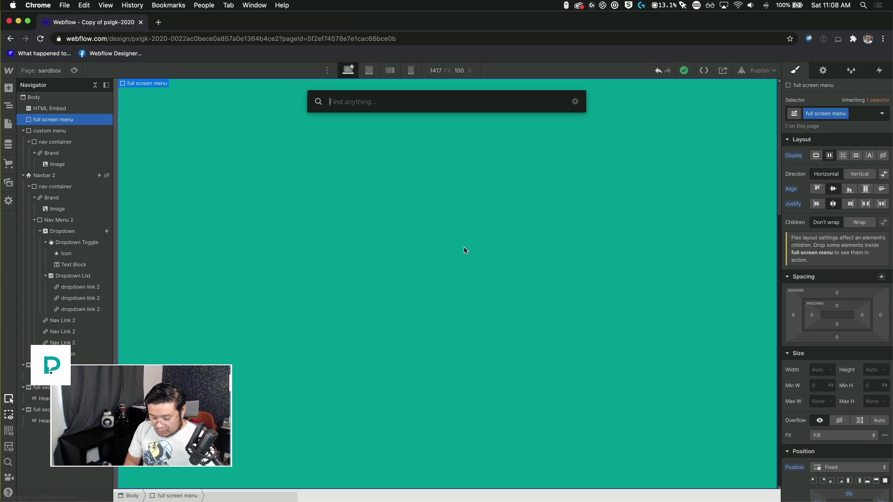
text(div)
key(Return)
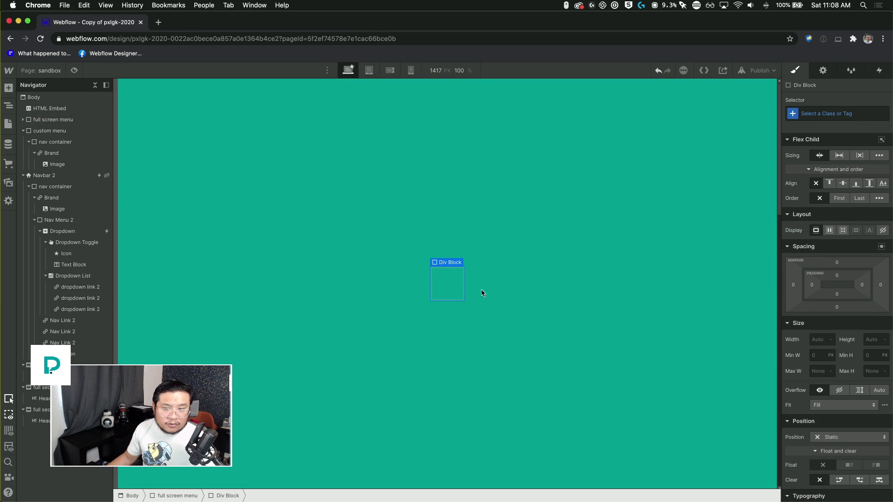
click(824, 112)
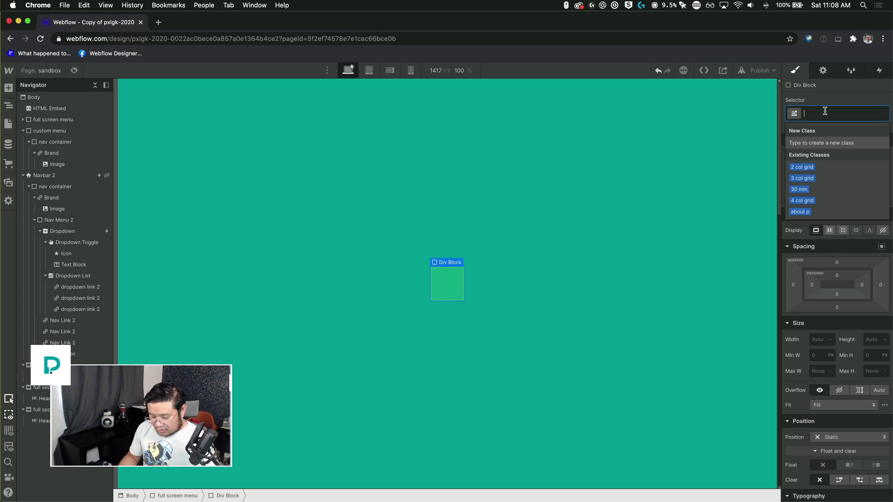
click(445, 292)
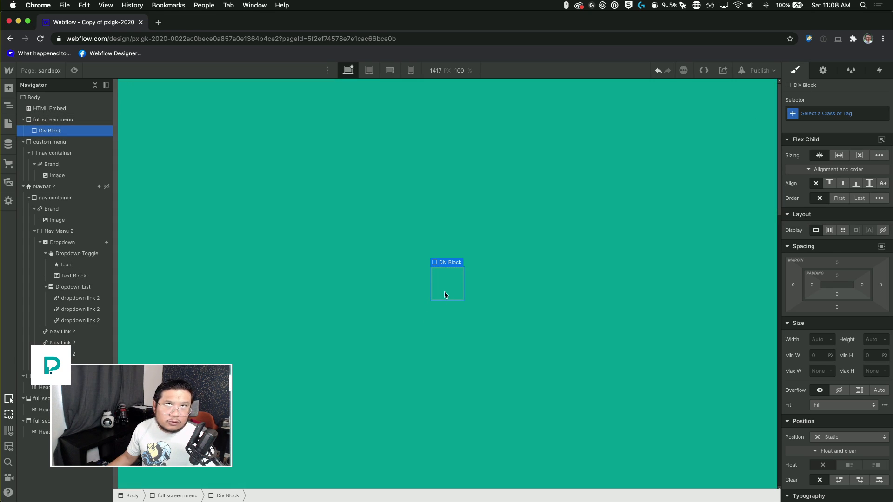
Insert a text link inside the new div block, keep its default link settings, and give it the class "custom menu link".
key(super+e)
text(link)
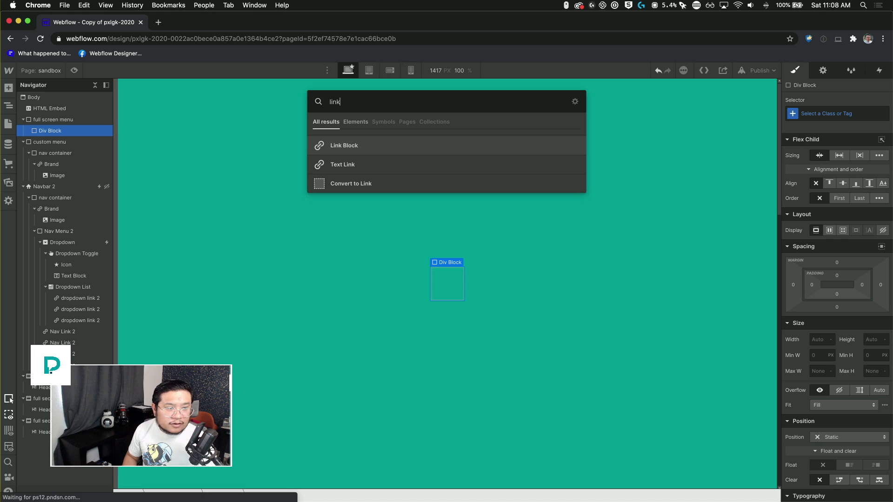
key(Return)
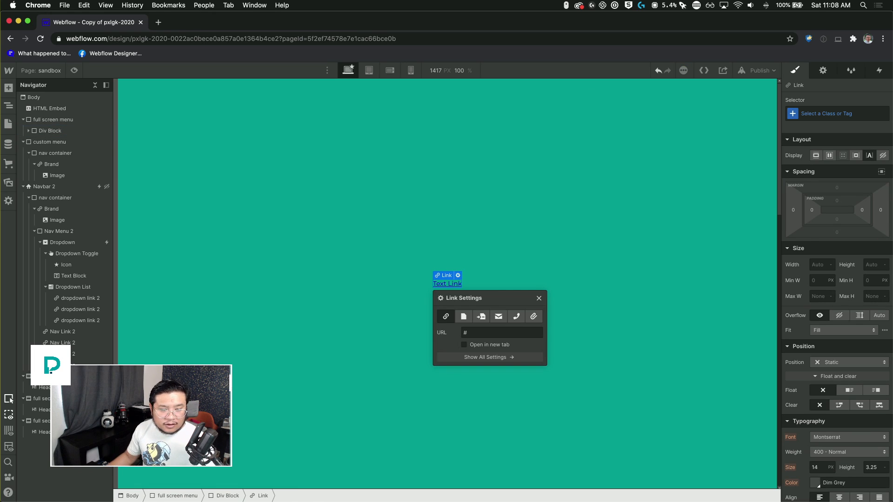
click(539, 299)
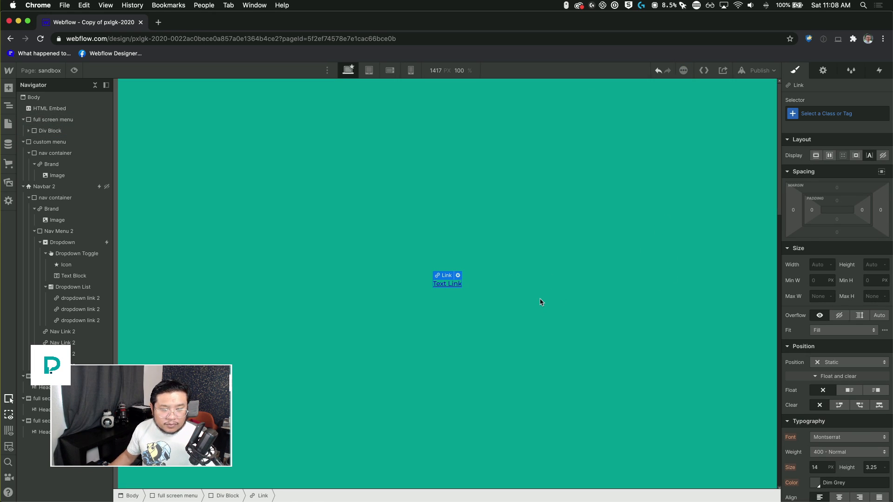
key(super+Return)
text(custom)
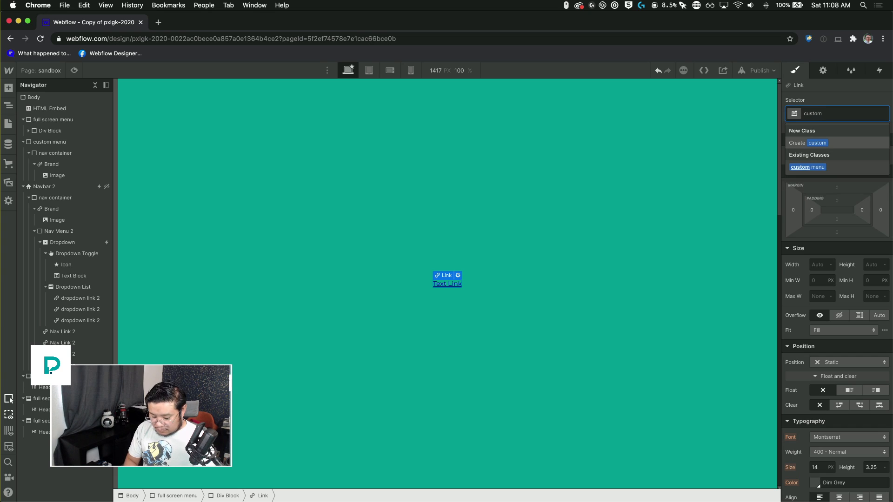
text( menu link)
key(Return)
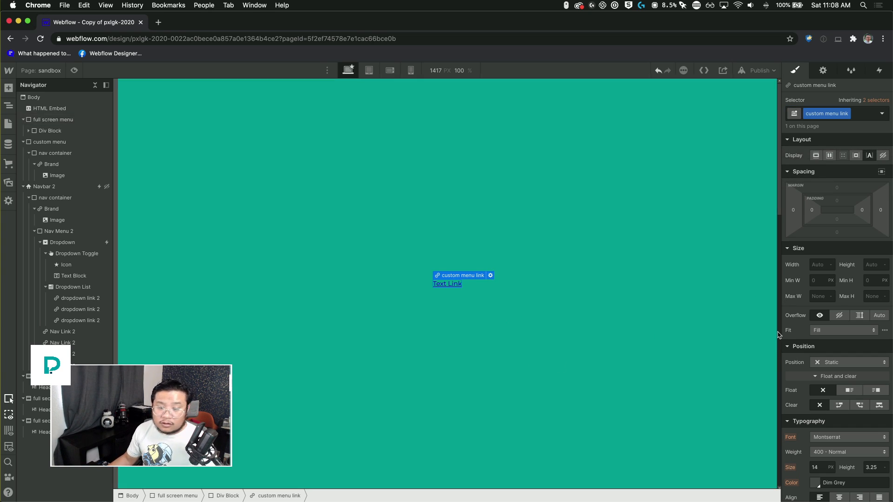
Style the custom menu link's text with weight 700 - Bold, size 36 px and line height 1.3.
scroll(841, 418, down, 5)
click(832, 251)
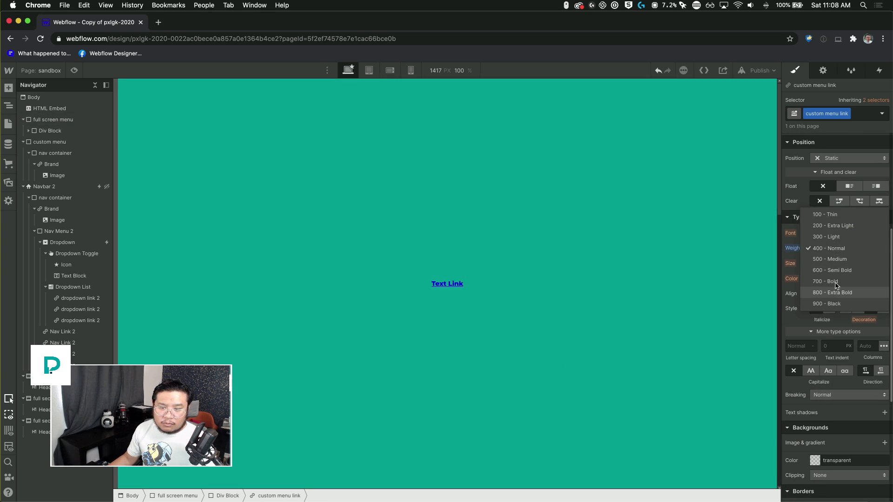
click(832, 281)
click(823, 264)
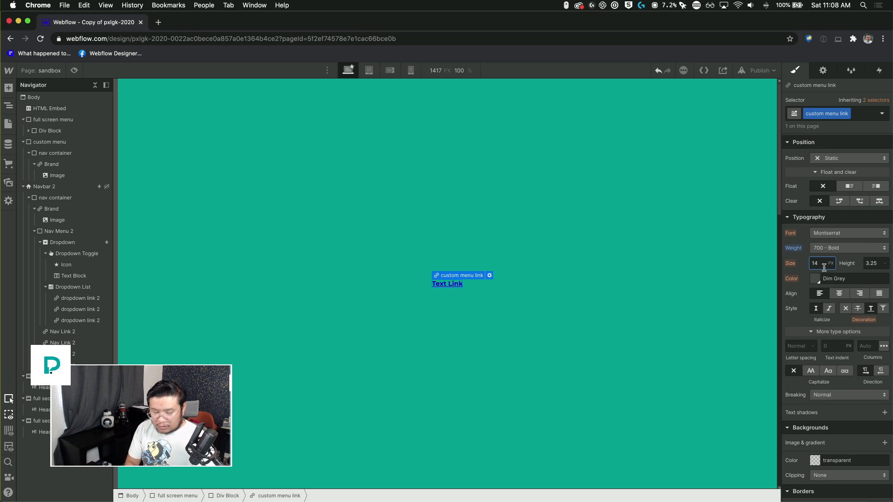
text(36)
key(super+a)
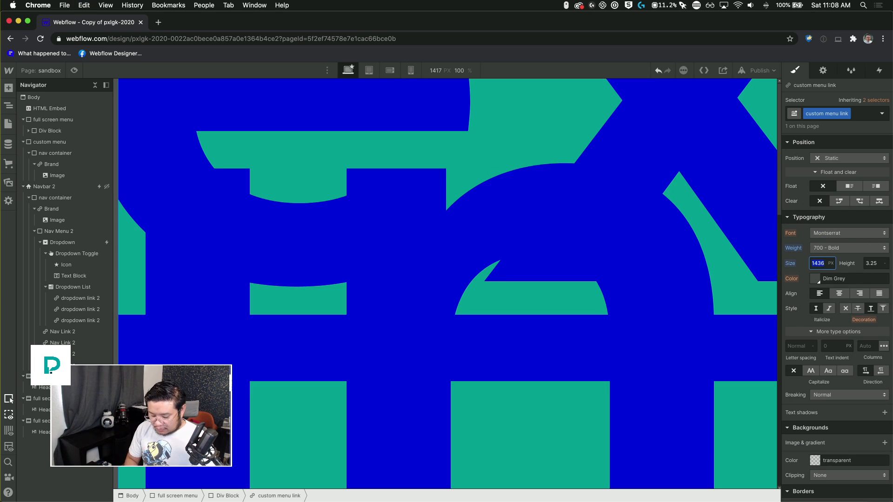
text(36)
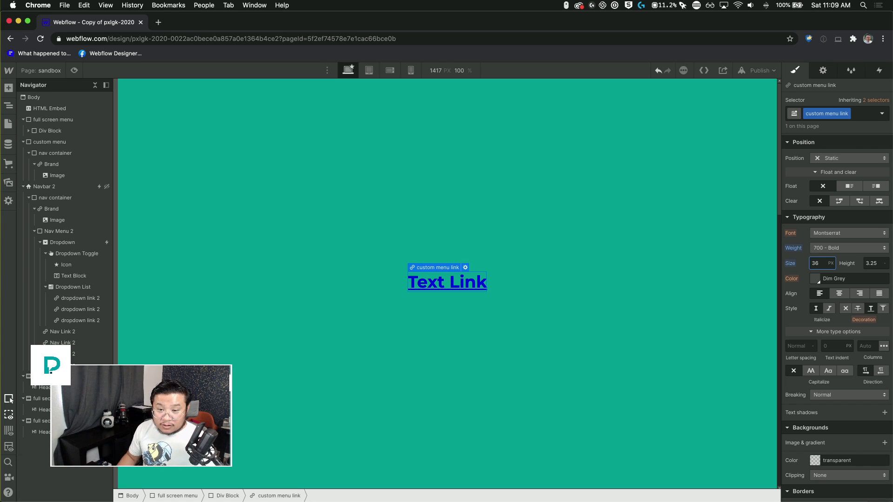
key(Tab)
key(BackSpace)
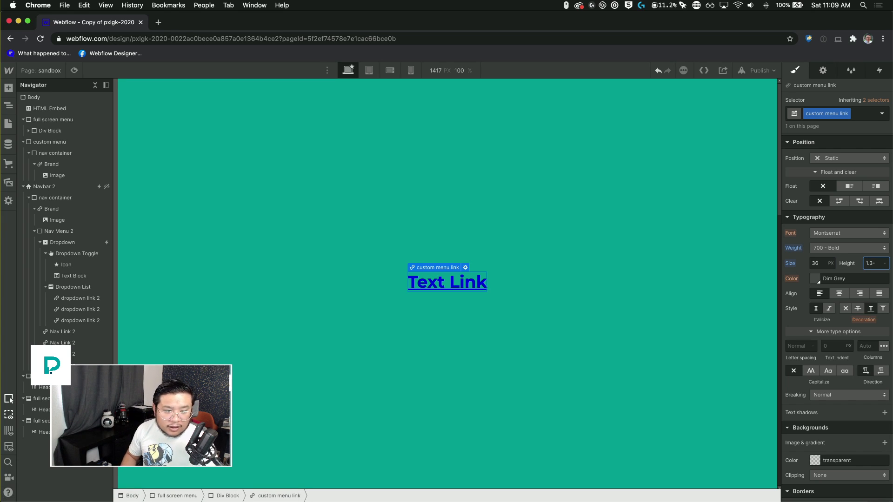
key(Return)
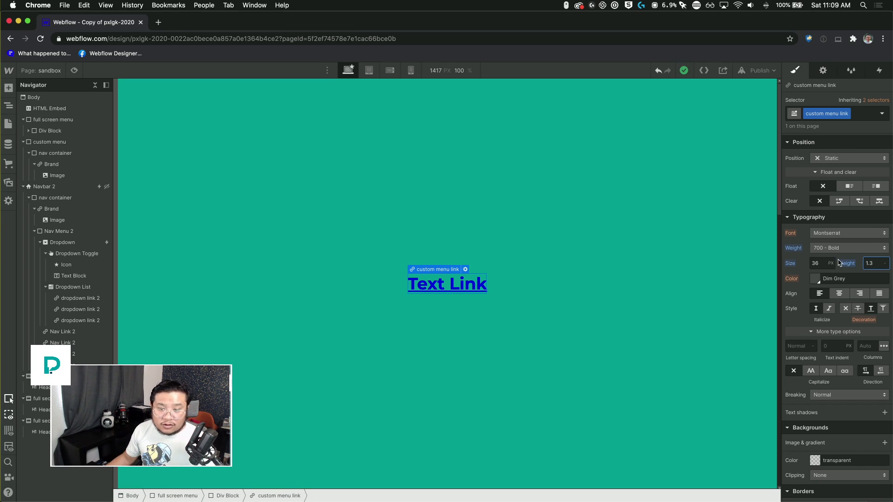
Remove the custom menu link's underline and set its text colour to white.
click(845, 309)
click(825, 281)
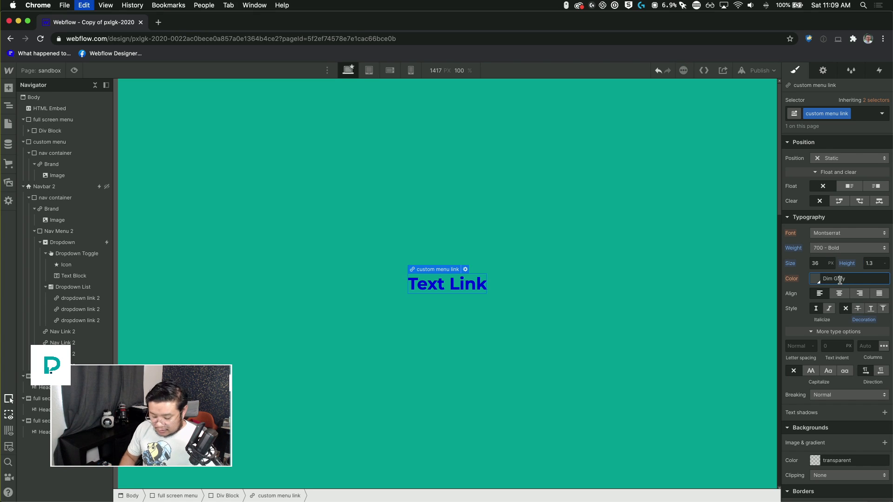
text(white)
key(Return)
click(814, 278)
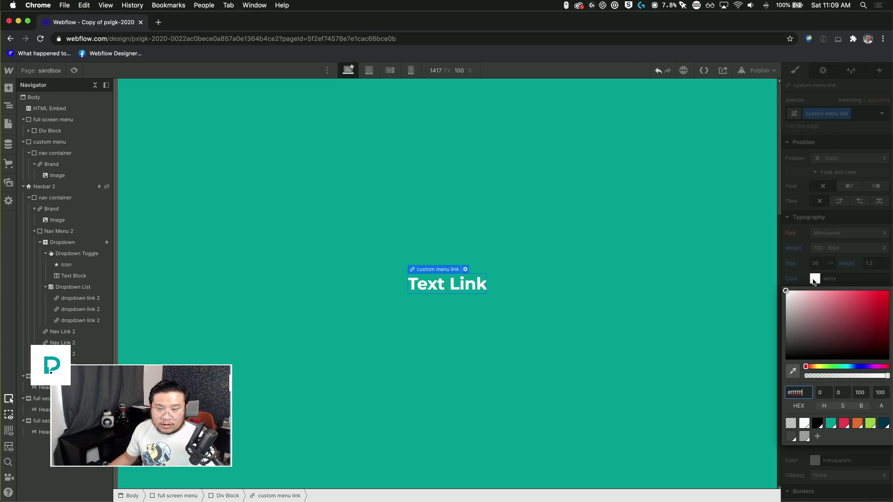
click(814, 278)
Set the custom menu link's opacity to 50% in its normal state and 100% in its Hover state.
scroll(860, 325, down, 5)
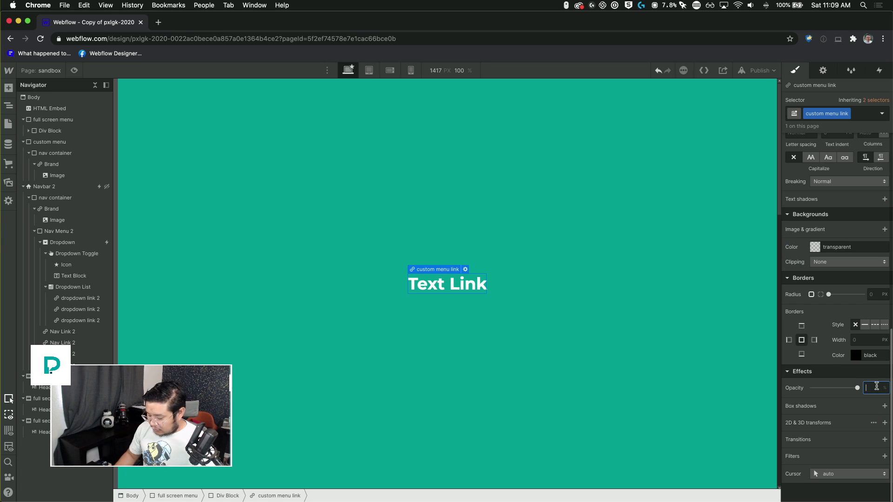
text(50)
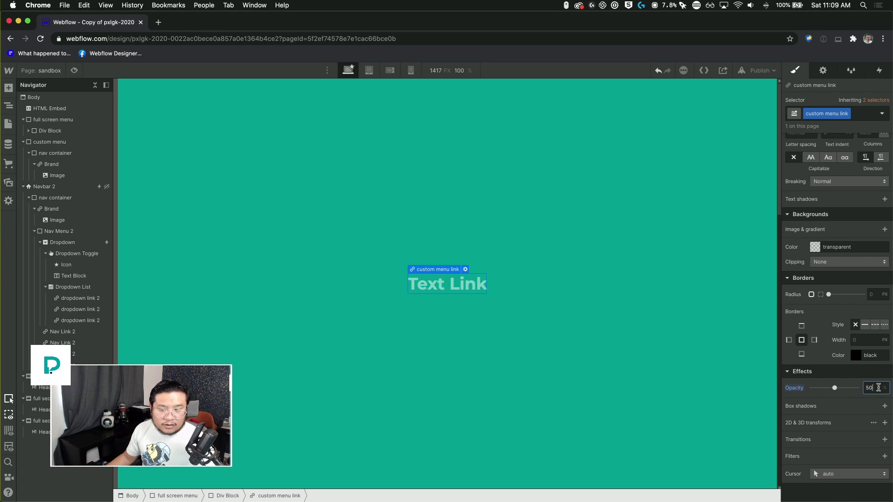
click(883, 113)
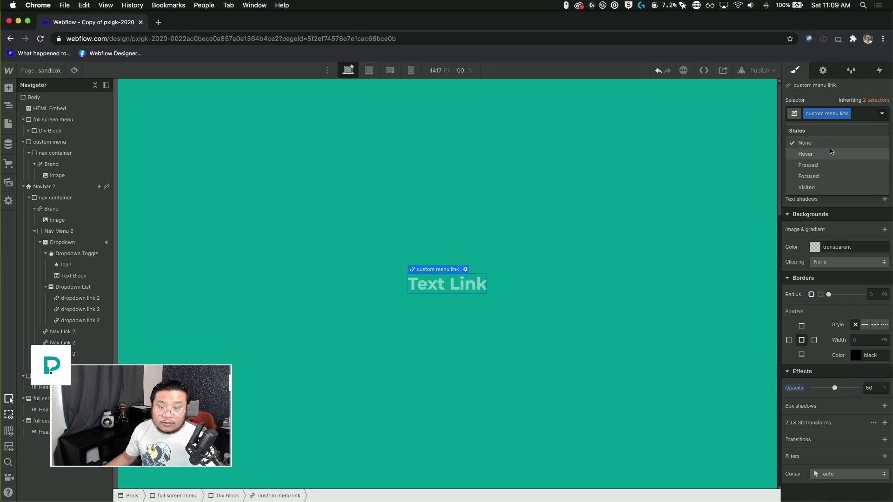
click(807, 157)
text(100)
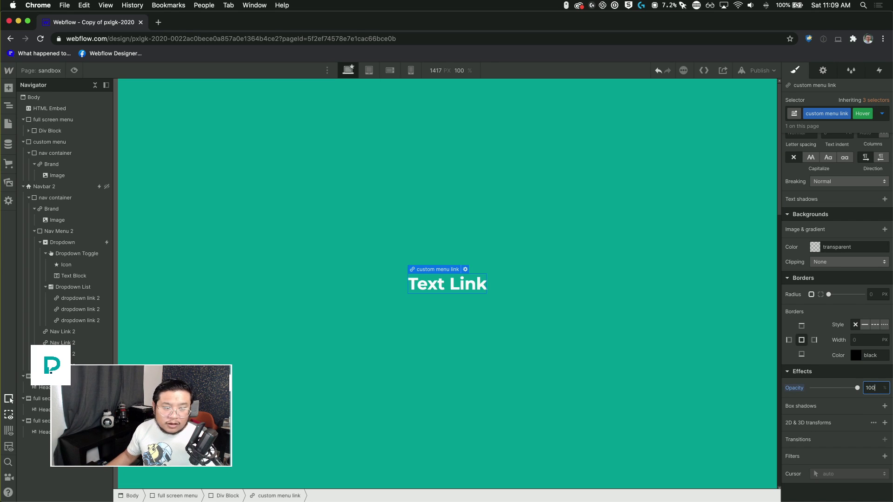
Add an Opacity transition of 200 ms with ease easing to the custom menu link's None state.
click(880, 114)
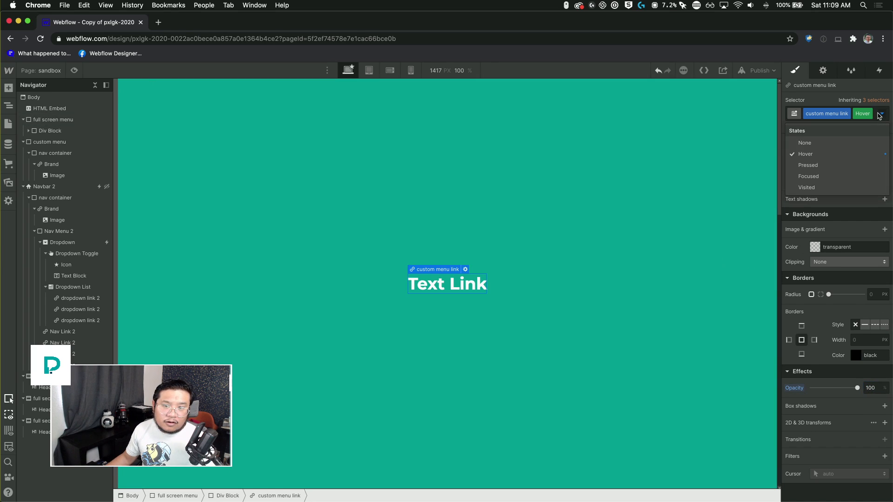
click(835, 143)
click(884, 439)
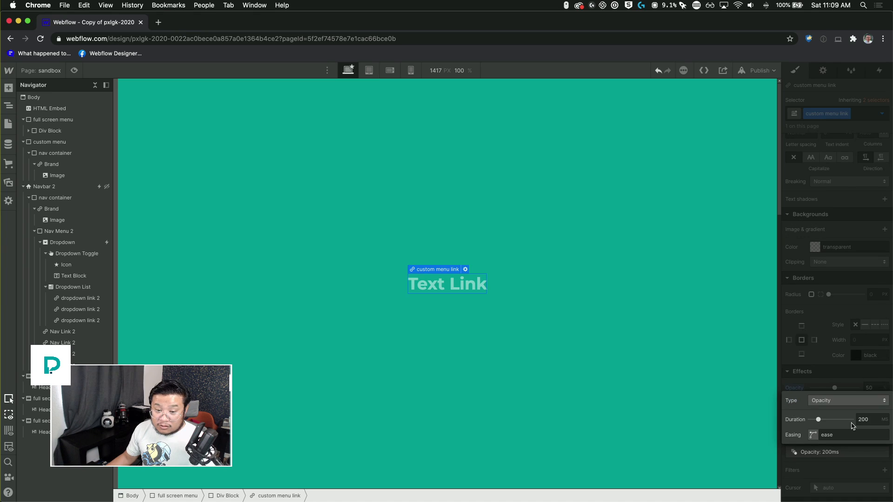
click(837, 371)
Replace the custom menu link's placeholder text with "Seciton 1".
click(559, 290)
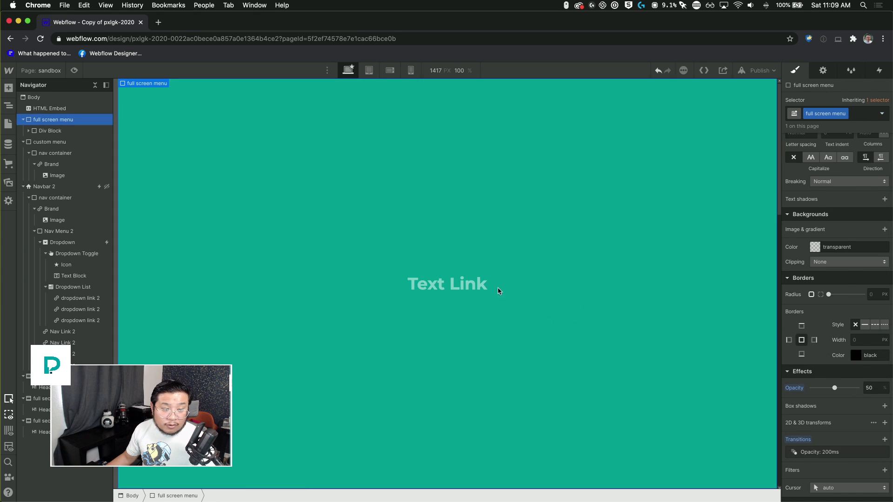
double_click(465, 289)
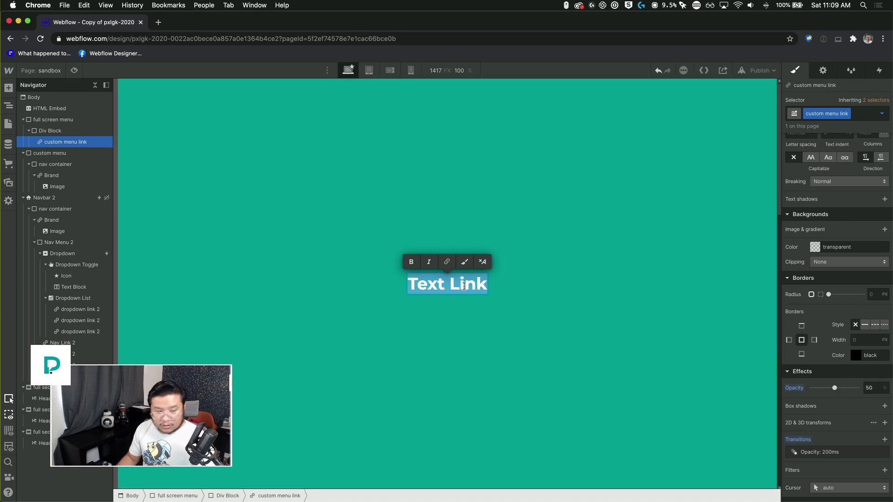
key(Escape)
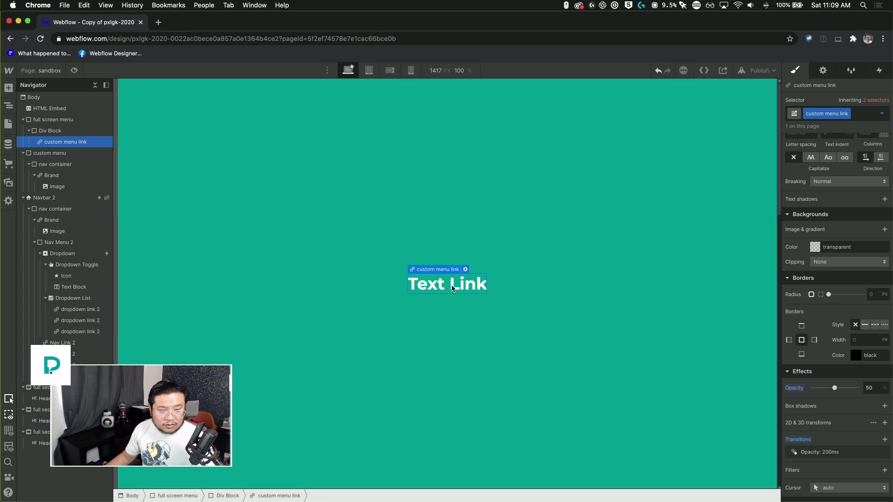
double_click(452, 288)
text(Seciton 1)
key(Escape)
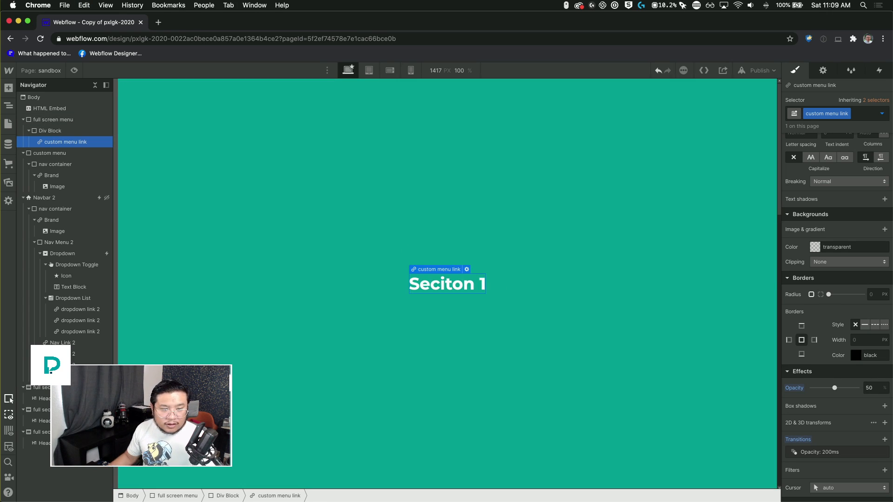
Set the custom menu link's display to block and give it a bottom margin of 32 px.
scroll(847, 170, up, 10)
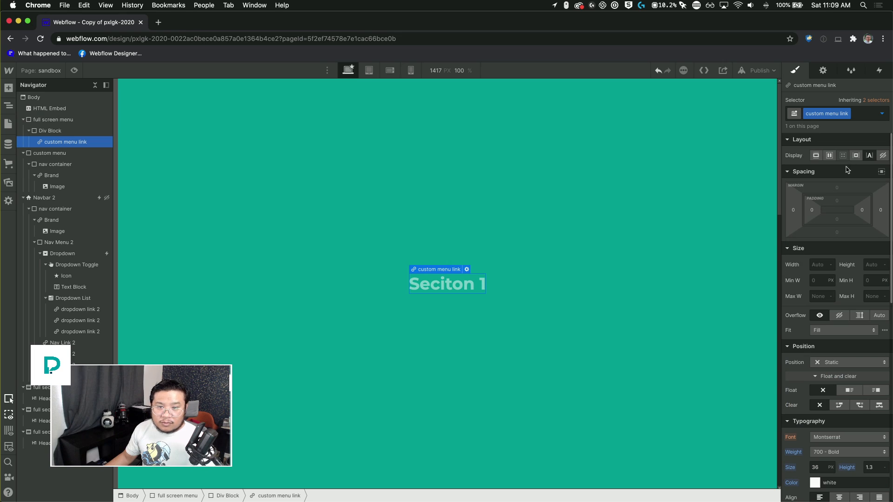
click(837, 233)
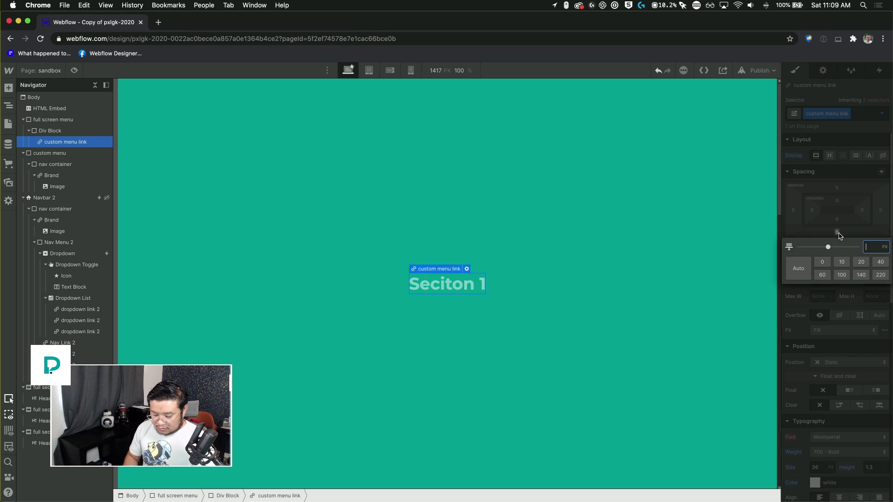
key(Return)
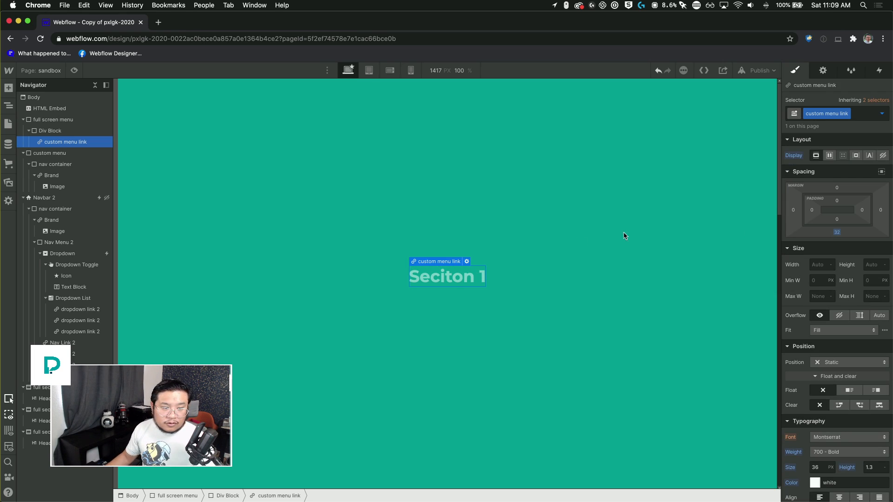
Correct the link's text to "Section 1" and paste two copies of the link into the same div block.
double_click(434, 277)
text(Section)
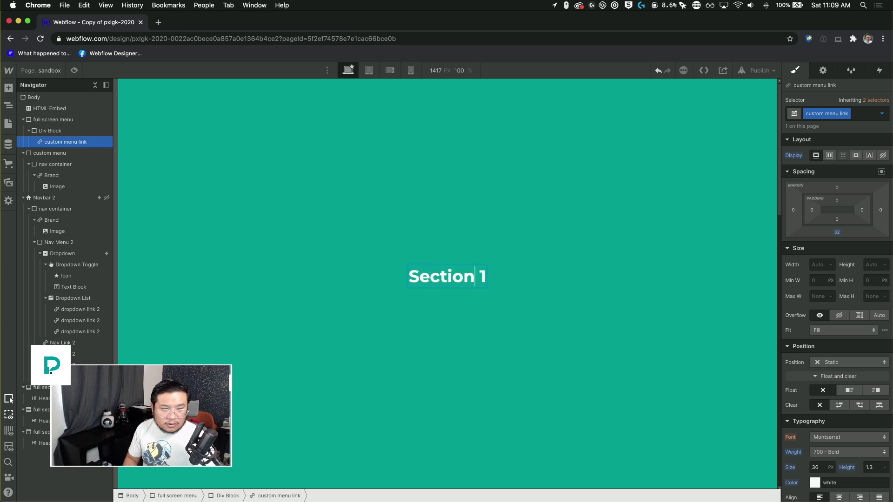
key(Escape)
key(super+c)
key(super+v)
key(super+v)
Change the text of the second menu link to "Section 2" and the third to "Section 3".
double_click(464, 279)
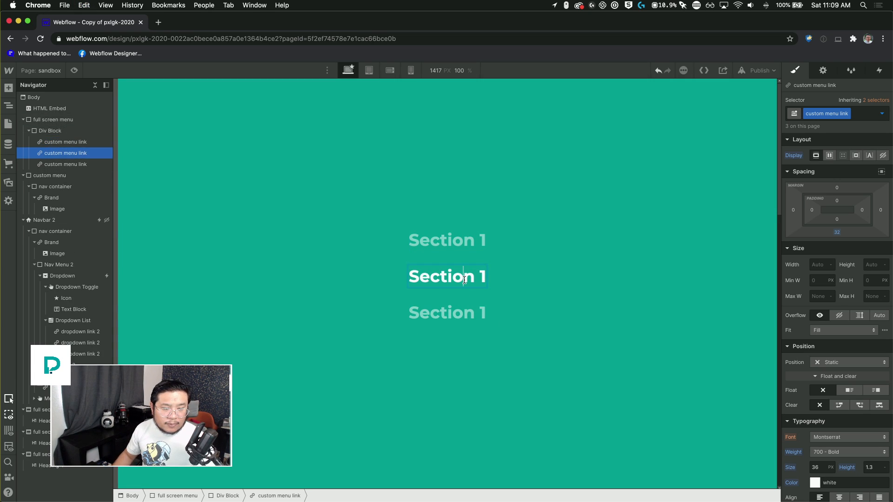
text(2)
key(Escape)
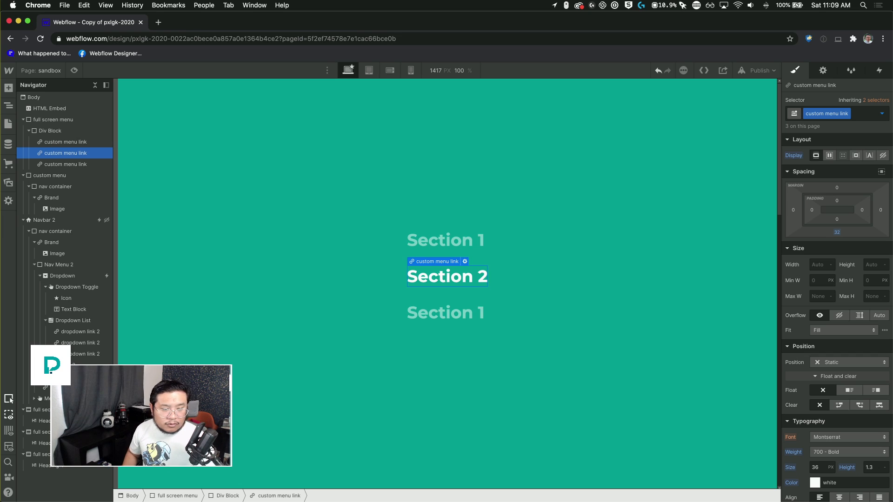
key(Down)
key(Return)
key(Right)
key(BackSpace)
text(S)
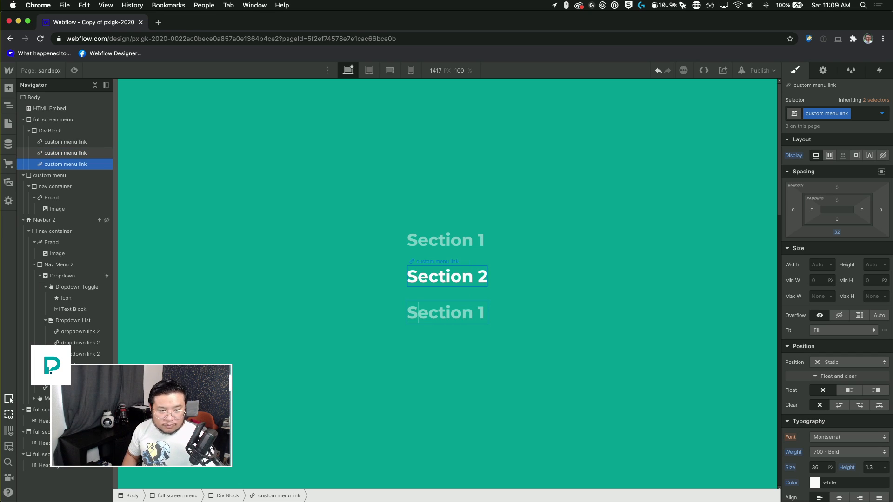
key(Escape)
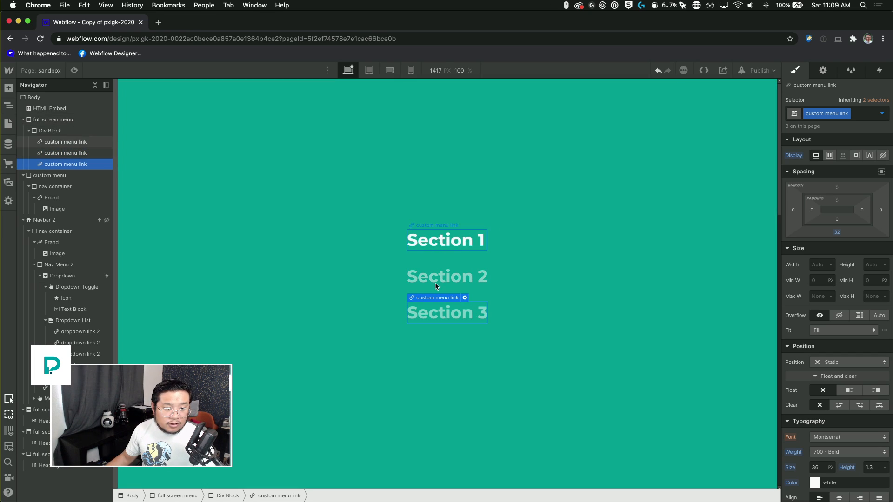
Give the first full section on the page the ID "section-1".
key(Up)
key(Up)
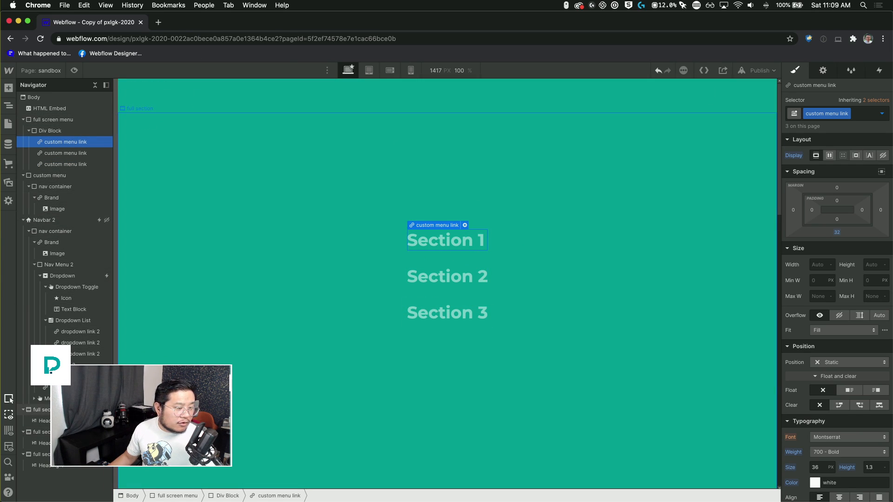
click(679, 208)
click(823, 70)
click(837, 101)
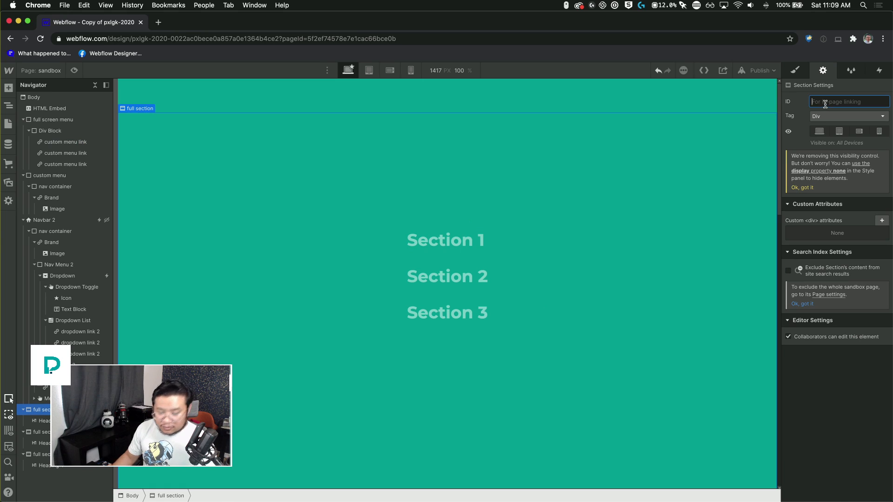
text(sect)
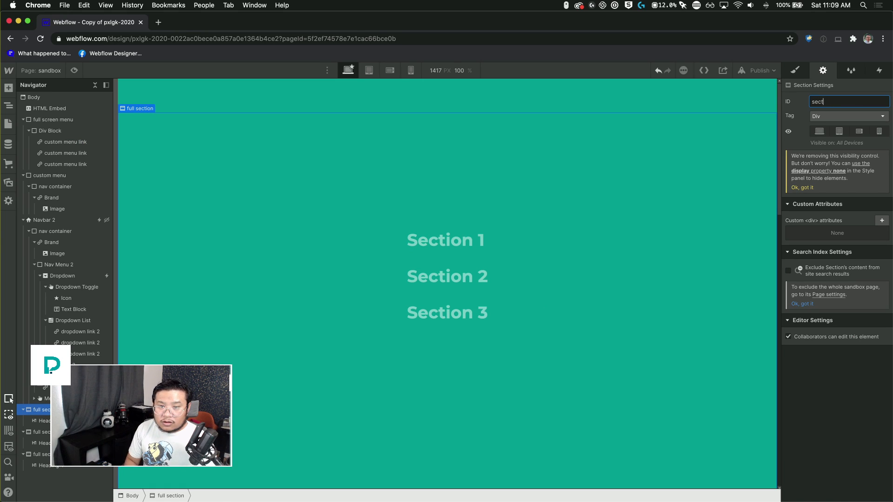
text(ion-1)
key(Return)
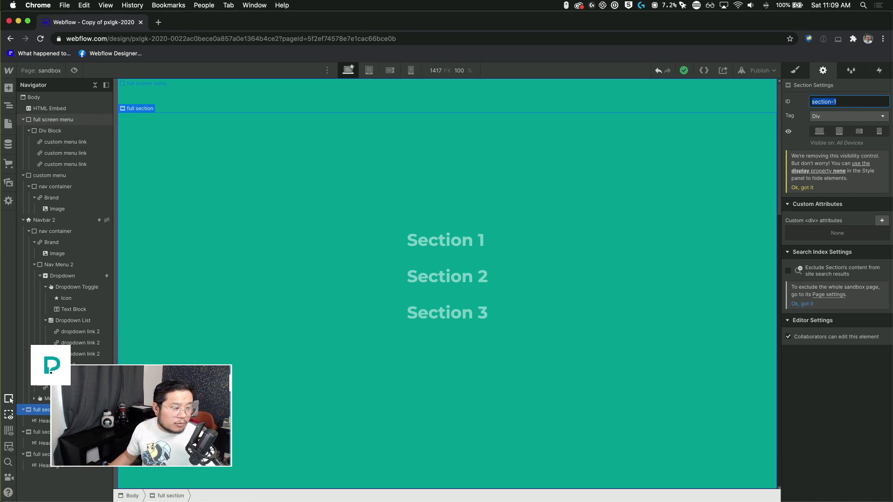
Give the second full section the ID "section-2".
click(65, 432)
click(843, 102)
key(super+v)
key(BackSpace)
text(2)
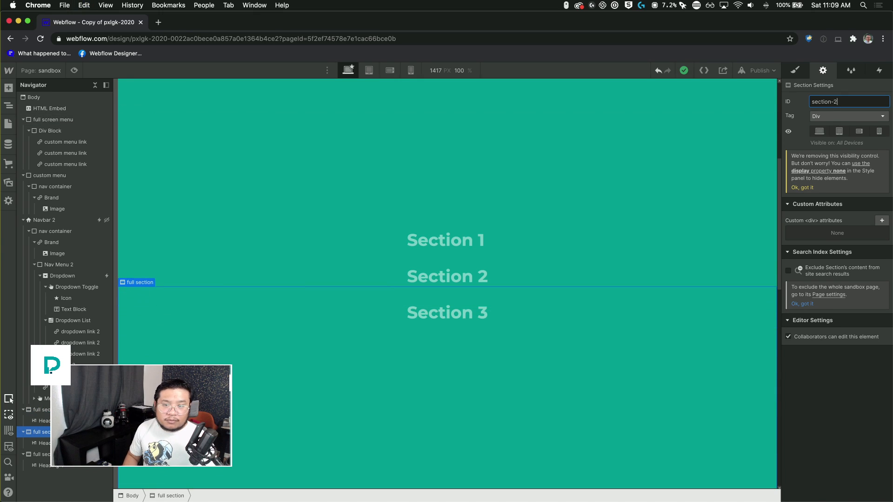
Give the third full section the ID "section-3".
click(299, 417)
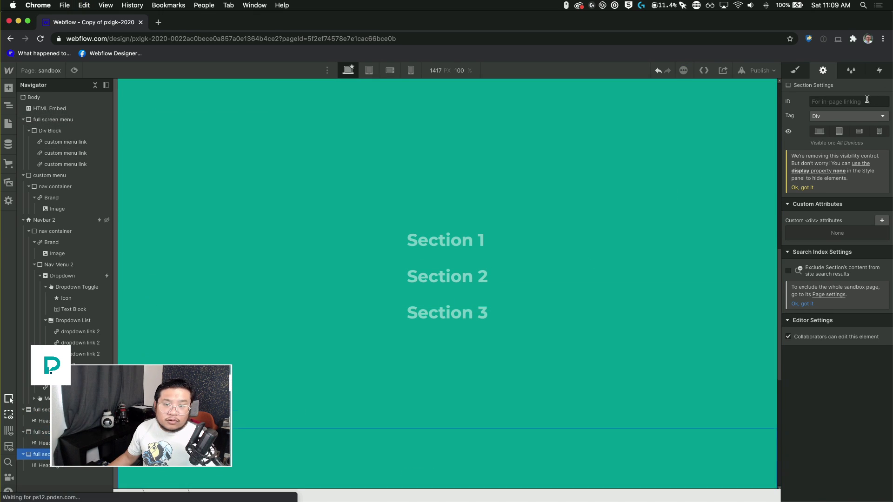
click(838, 101)
key(super+v)
key(BackSpace)
text(3)
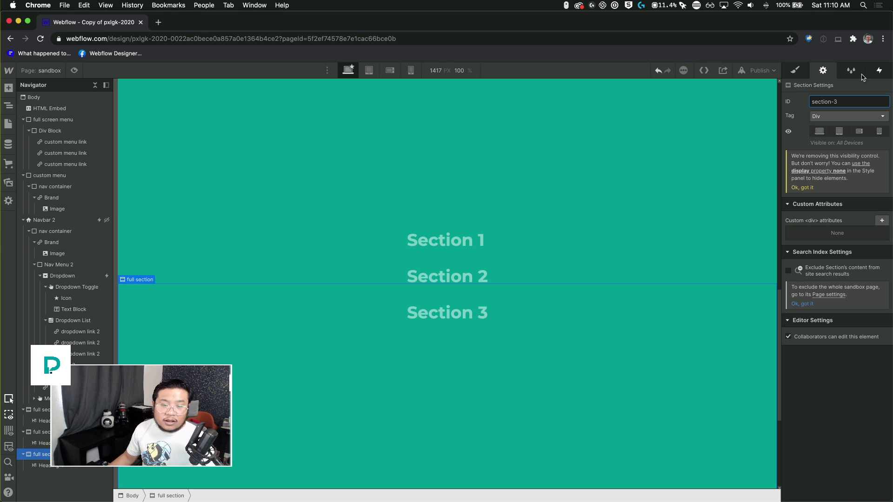
Link the "Section 1" menu link to the page section "section-1".
click(453, 239)
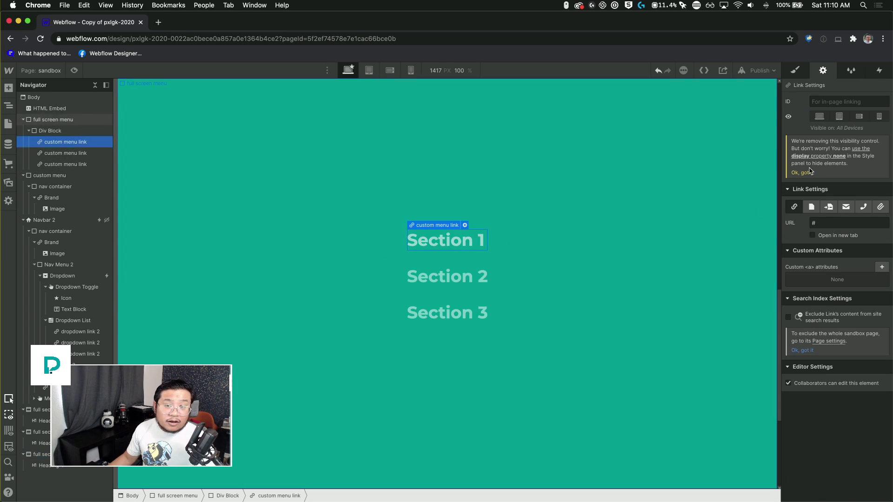
click(828, 207)
click(841, 222)
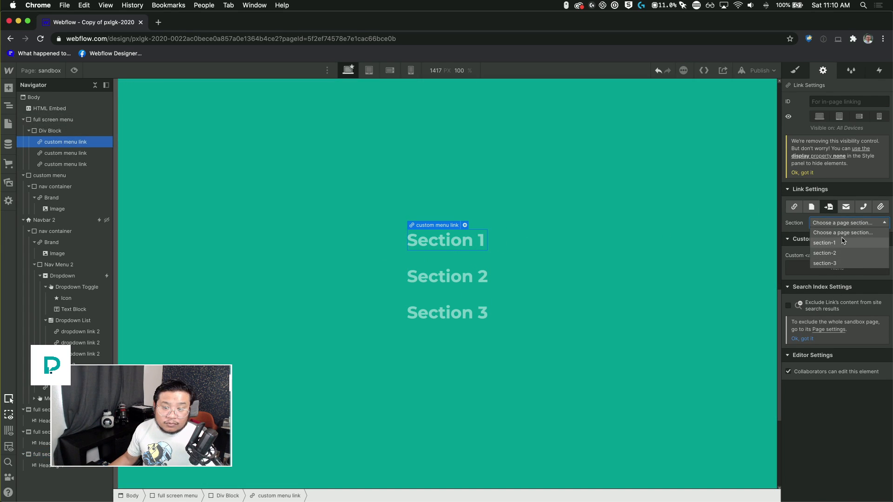
click(824, 242)
Link the "Section 2" menu link to the page section "section-2".
click(446, 276)
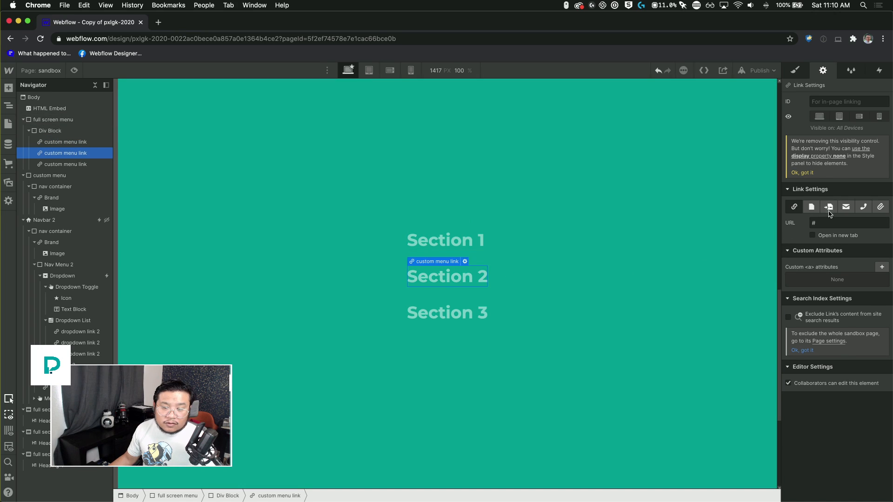
click(828, 207)
click(841, 223)
click(824, 253)
Link the "Section 3" menu link to the page section "section-3".
click(465, 314)
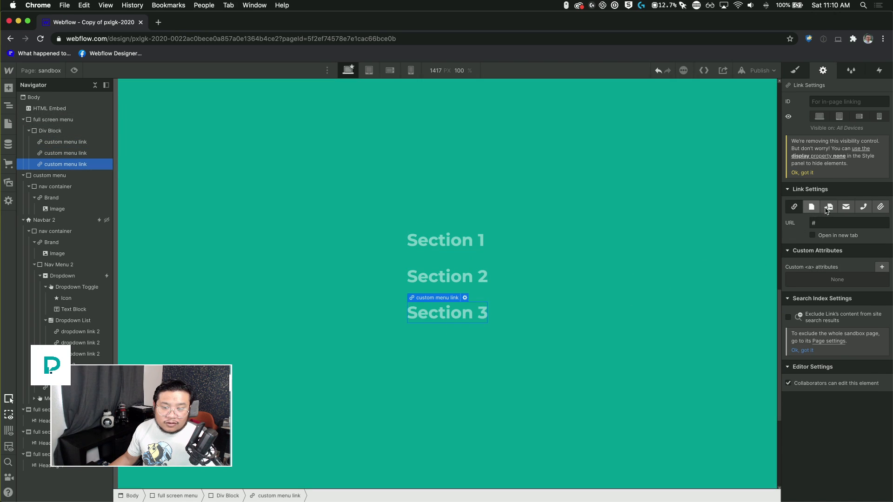
click(828, 207)
click(841, 223)
click(827, 263)
click(592, 259)
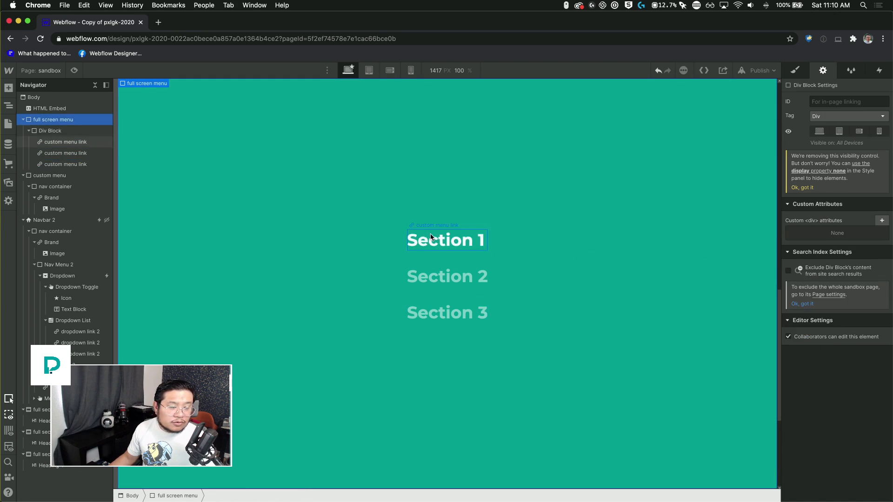
Give the "Section 1" link a mouse click trigger whose first click starts a new timed animation named "close custom menu".
click(432, 242)
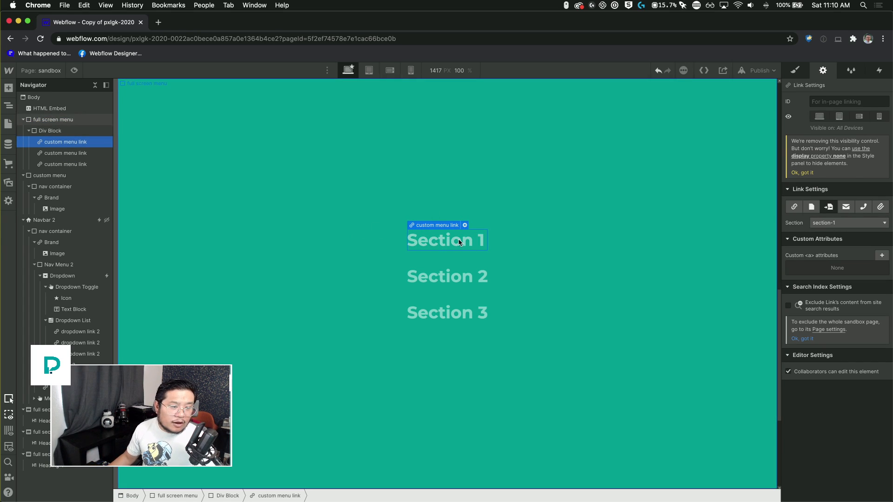
click(879, 71)
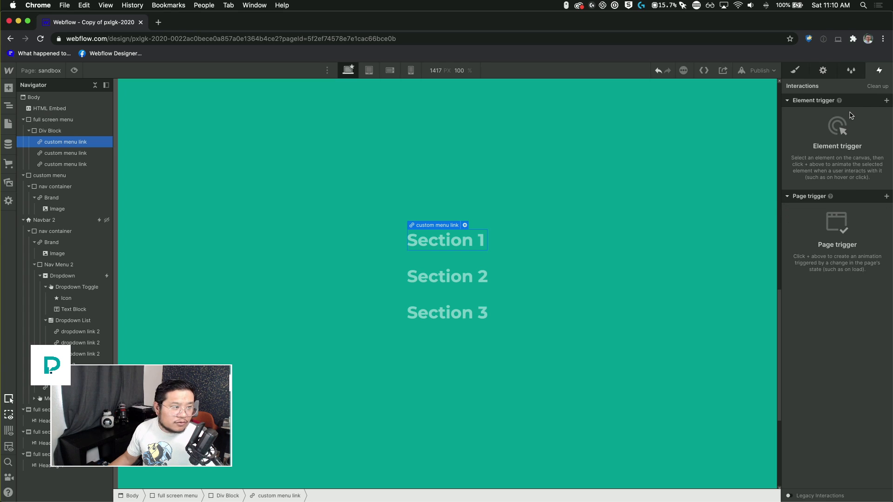
click(886, 100)
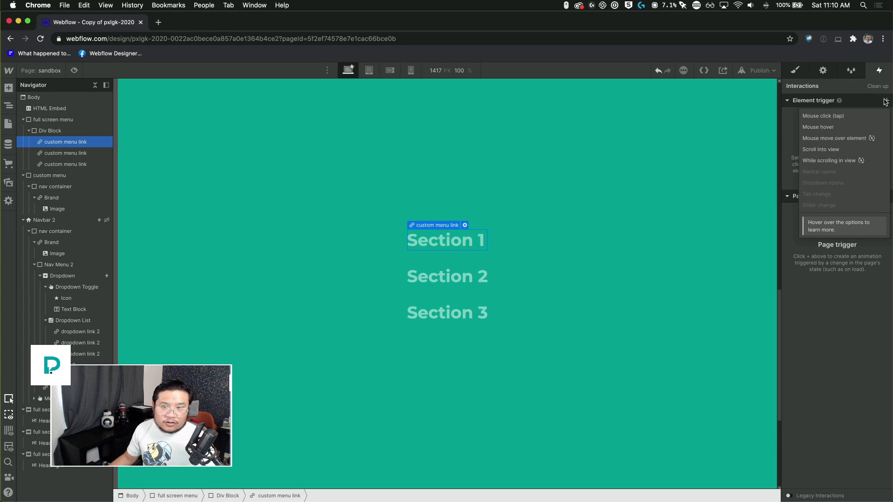
click(833, 116)
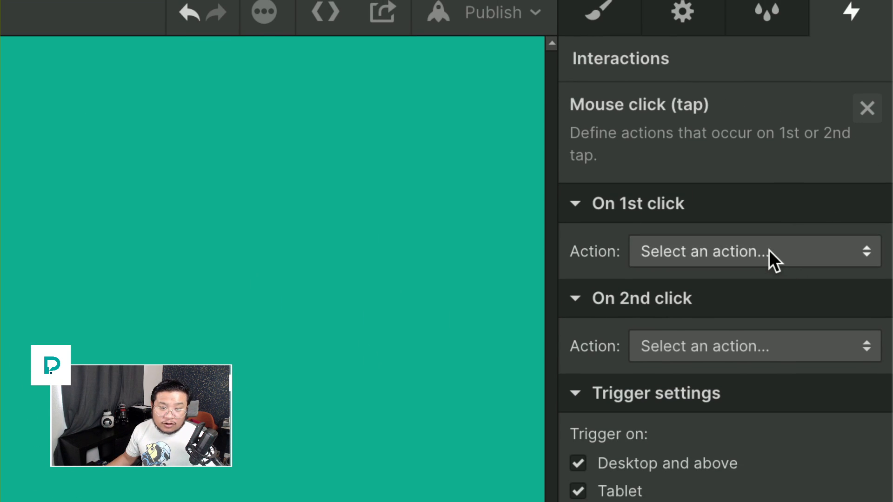
click(768, 251)
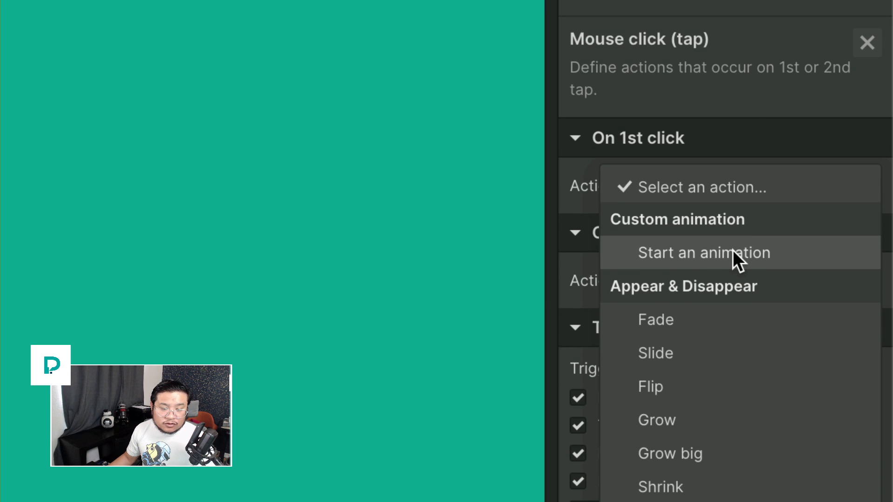
click(732, 254)
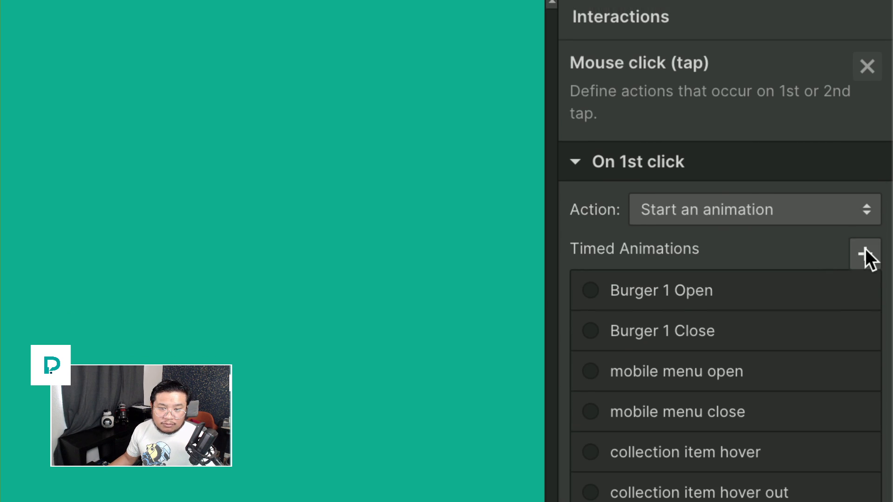
click(865, 230)
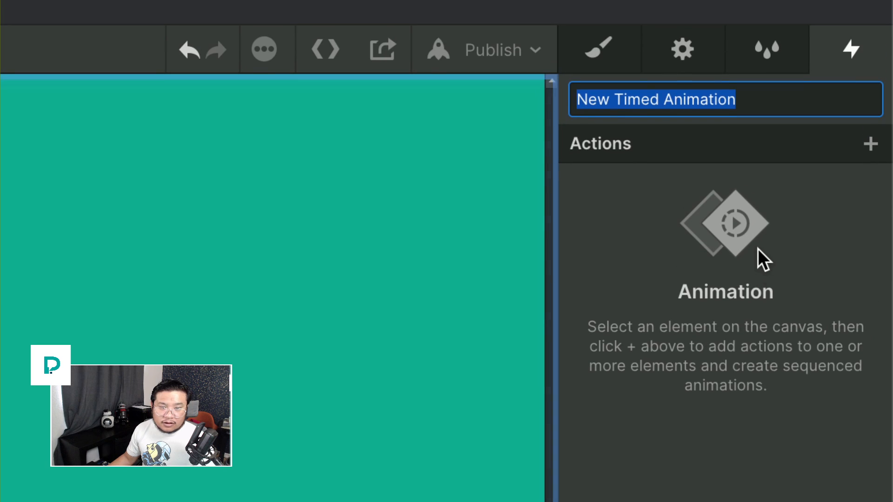
text(close custom menu)
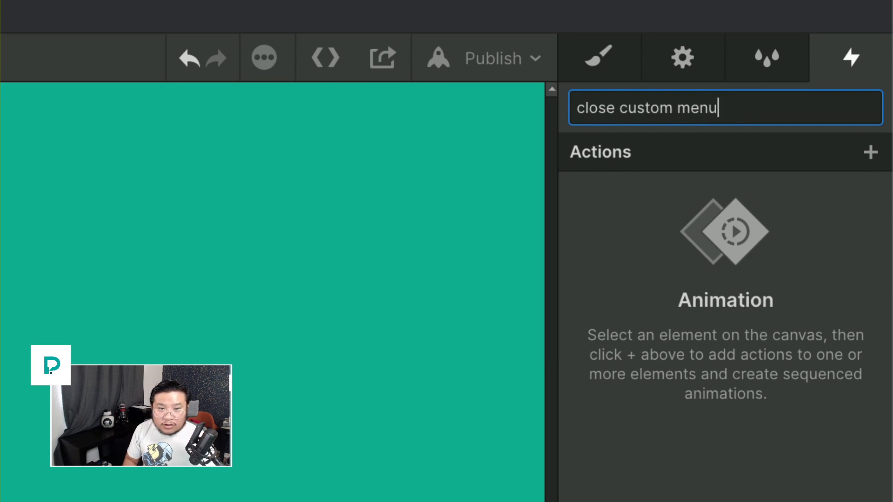
key(Return)
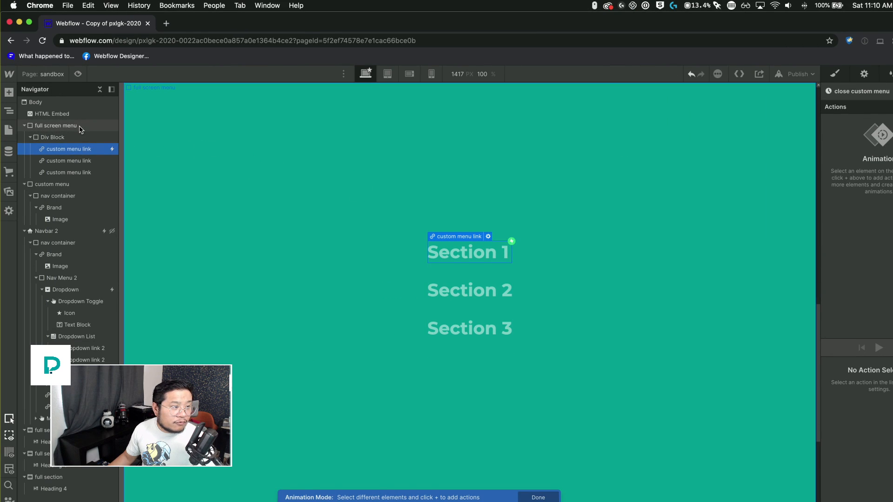
Add a Hide/Show action for the full screen menu with display None to the "close custom menu" animation and finish it.
click(81, 130)
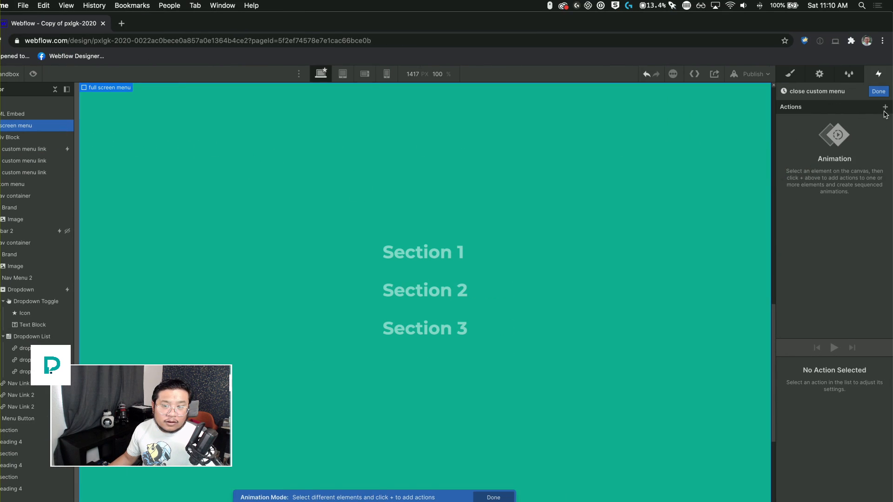
click(884, 108)
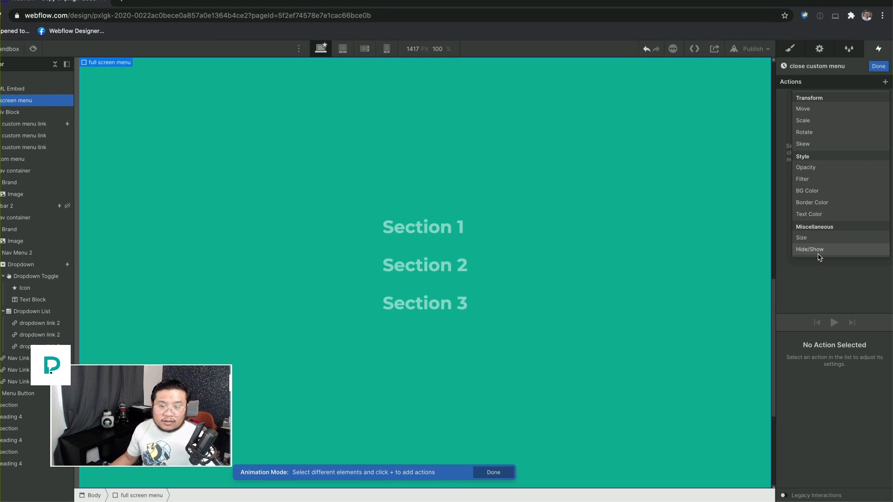
click(818, 256)
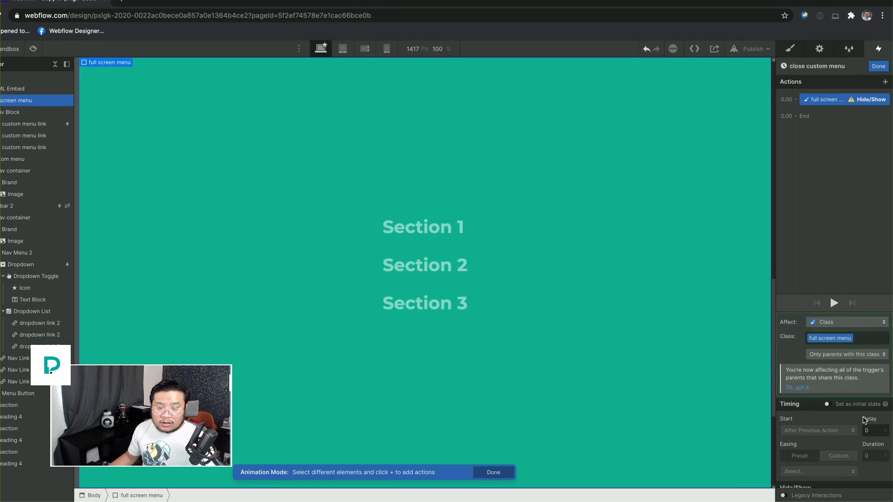
scroll(863, 420, down, 1)
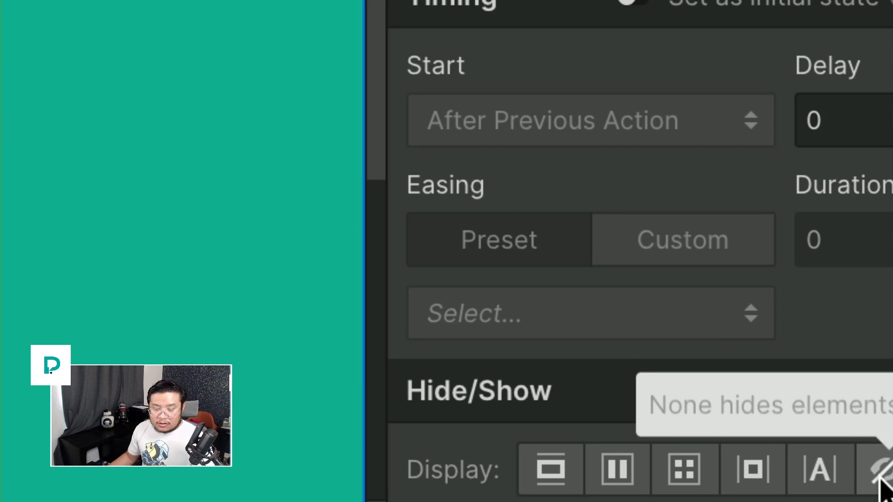
click(881, 479)
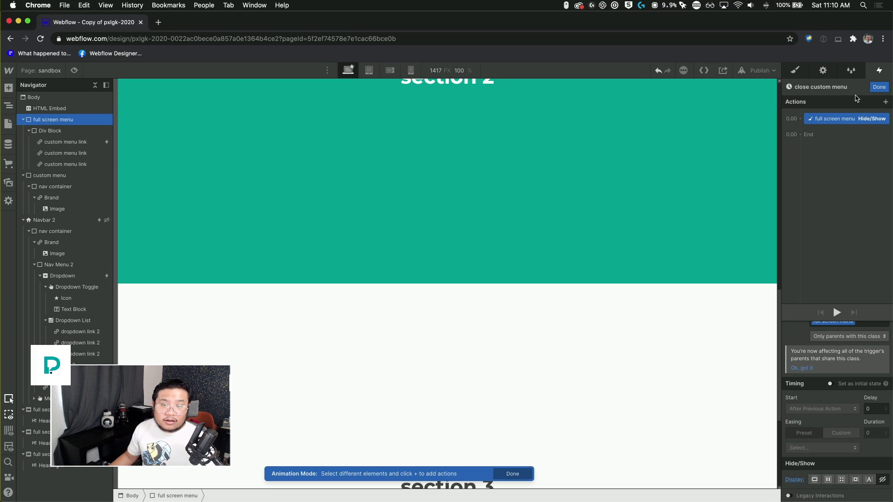
click(878, 88)
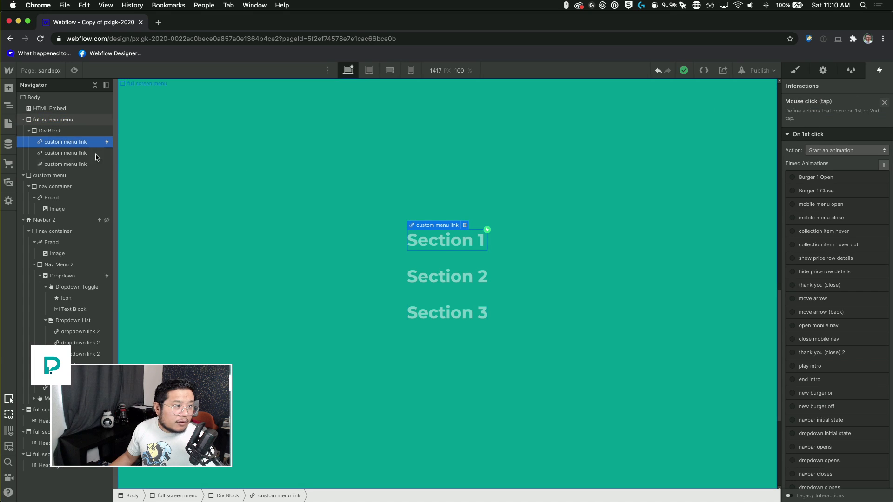
Give the custom menu's Brand link a mouse click trigger whose first click starts a new timed animation named "open custom menu".
click(55, 121)
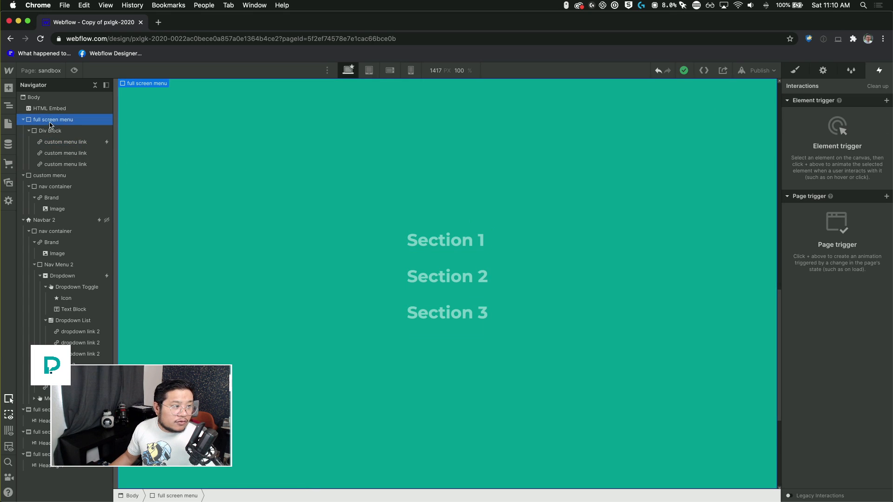
click(51, 201)
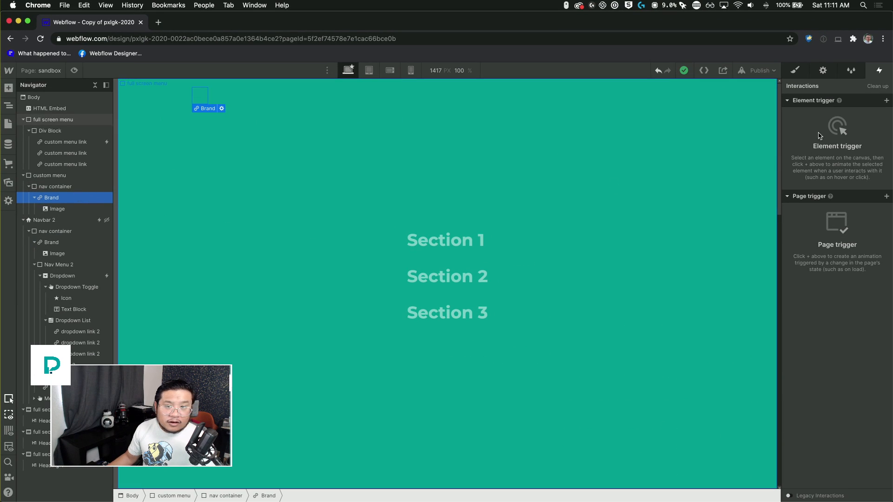
click(886, 100)
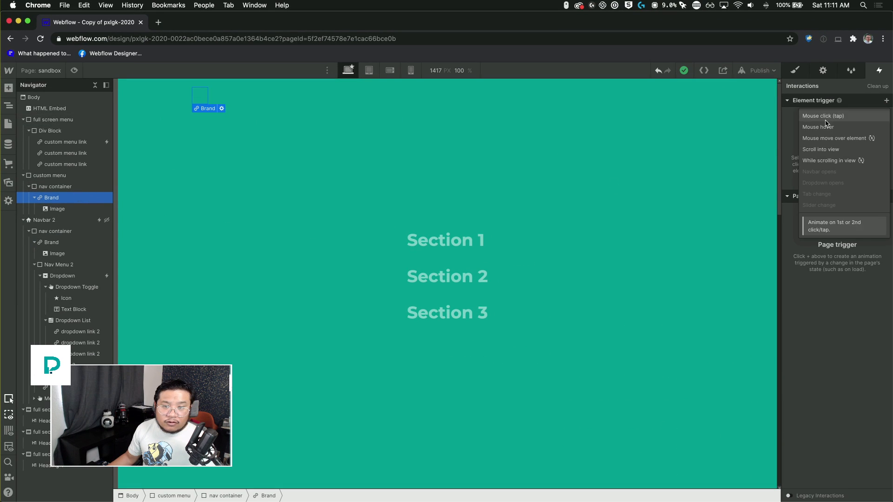
click(839, 124)
click(843, 150)
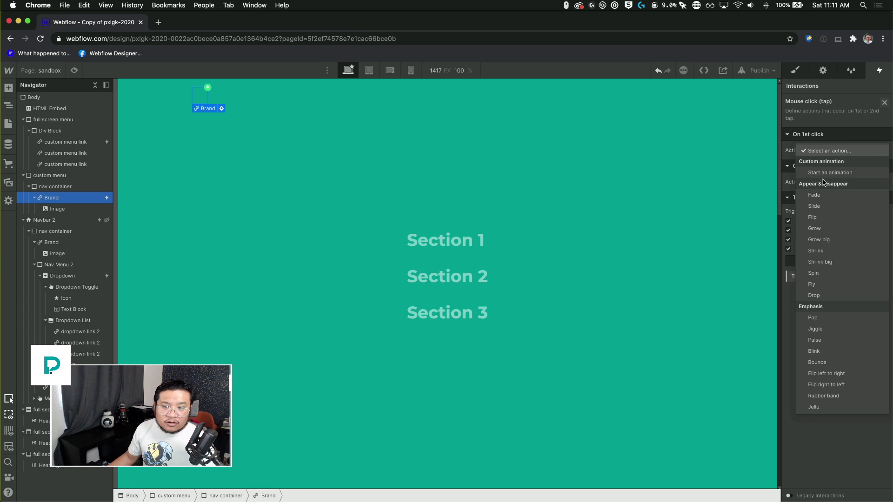
click(827, 178)
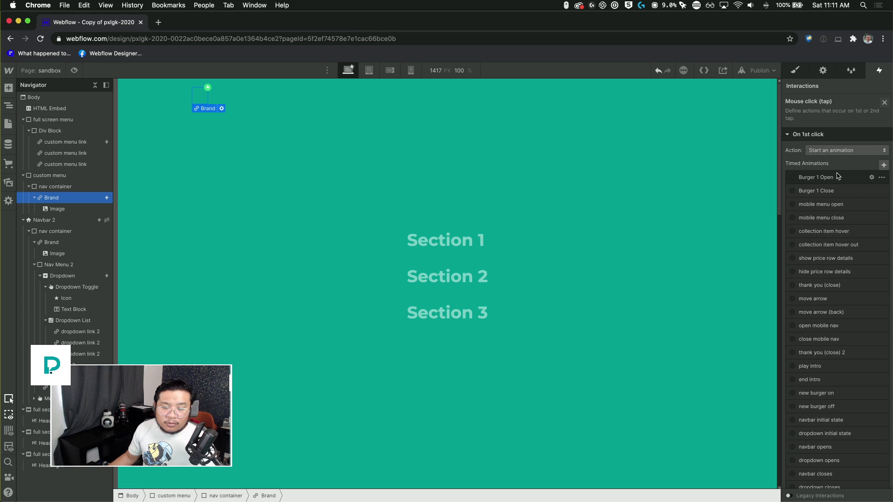
click(883, 166)
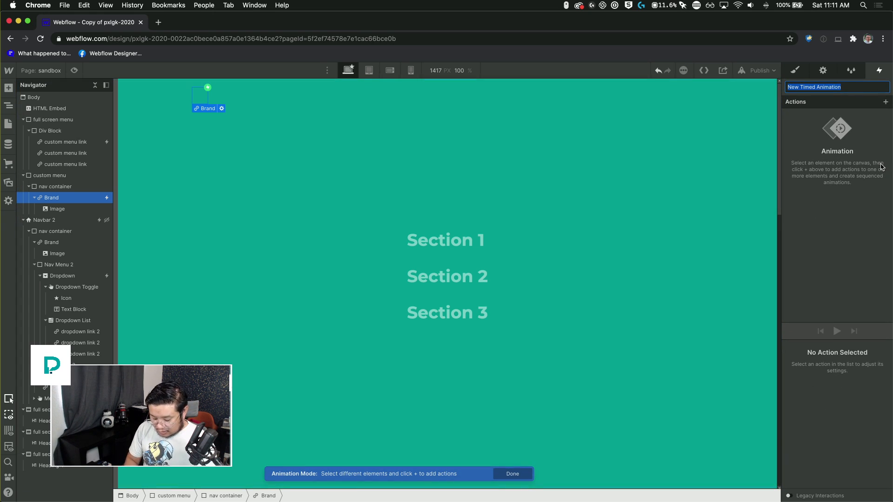
text(open custom menu)
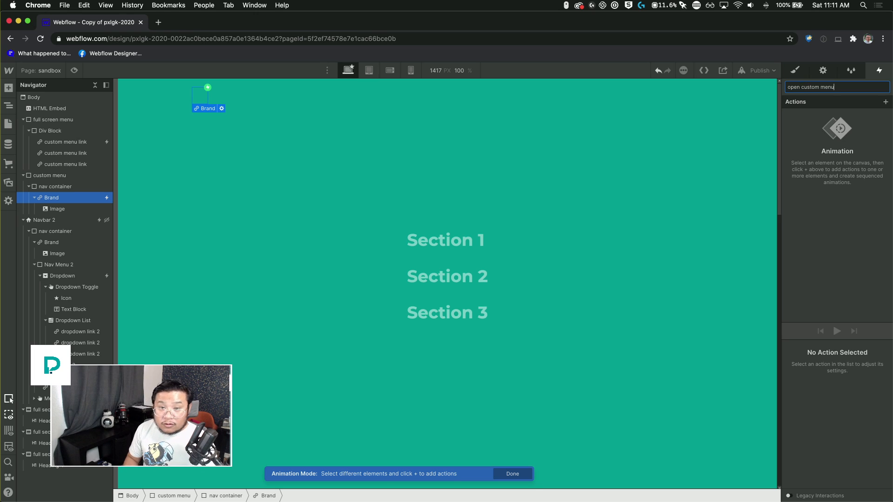
key(Return)
Add a Hide/Show action for the full screen menu with display Flex to the "open custom menu" animation and finish it.
click(884, 102)
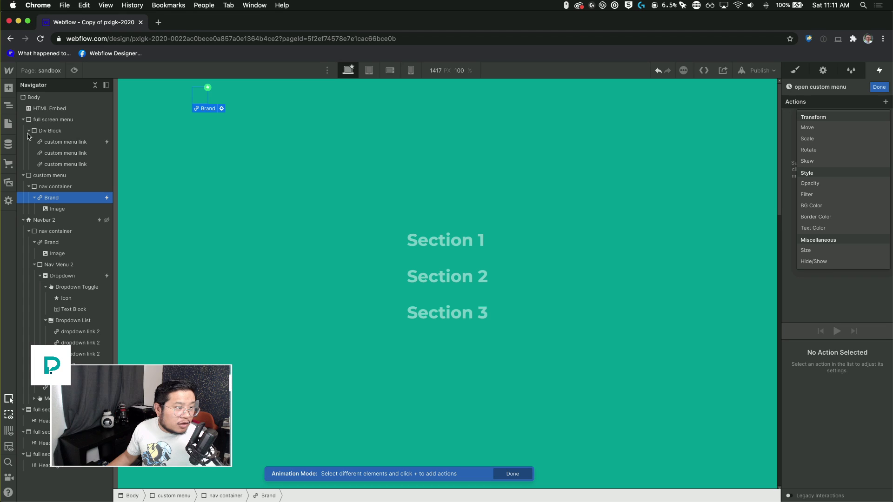
click(82, 120)
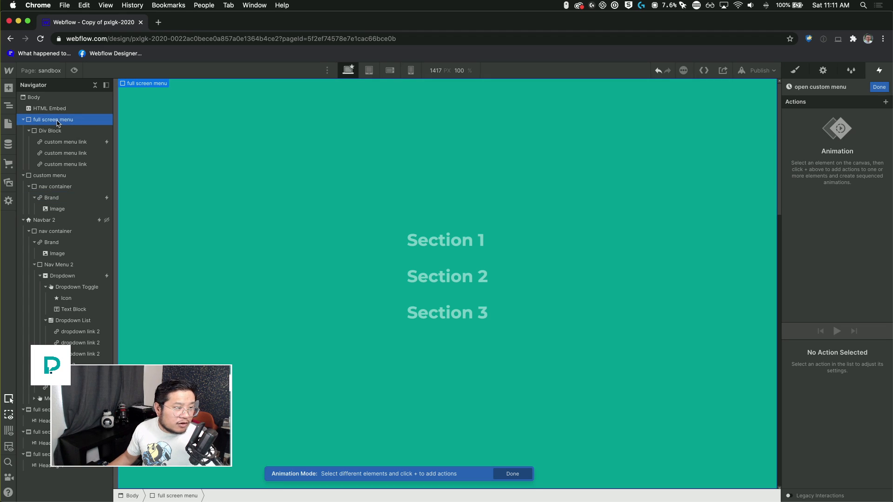
click(885, 102)
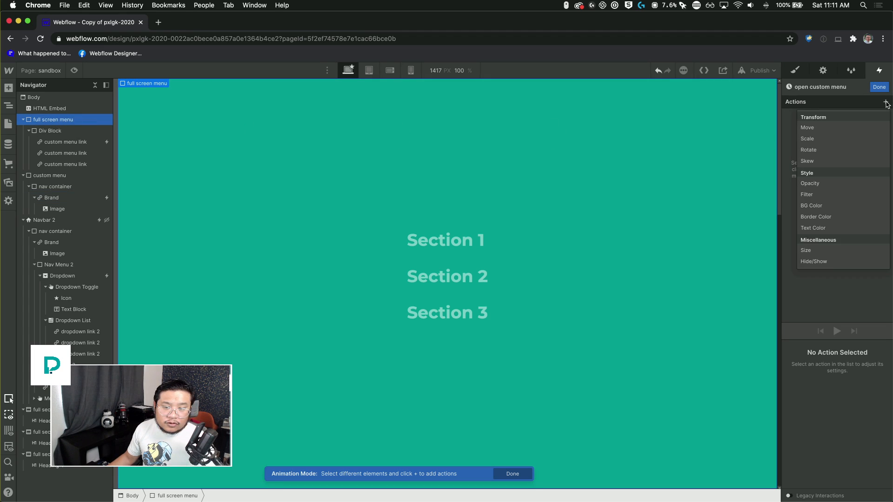
click(823, 262)
scroll(819, 419, down, 1)
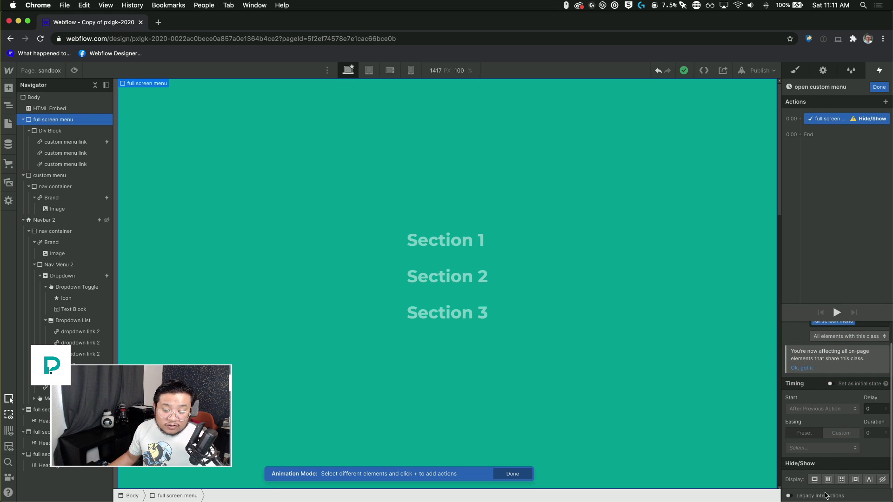
click(827, 483)
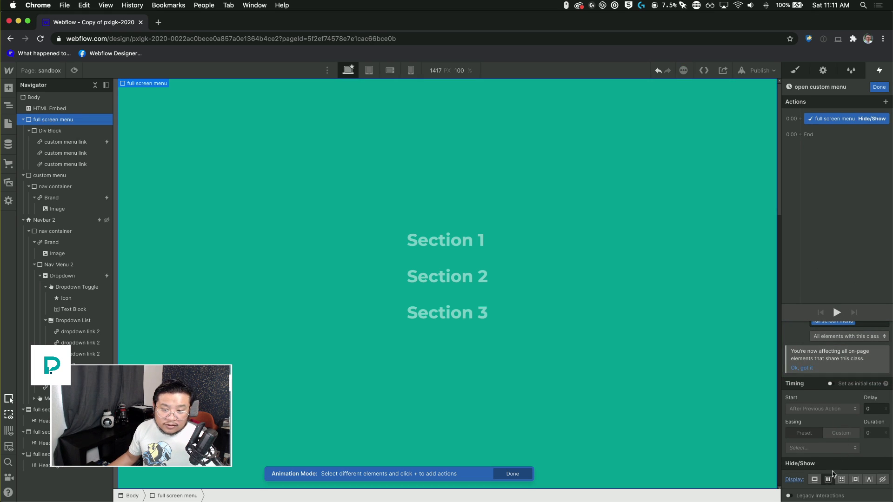
click(878, 87)
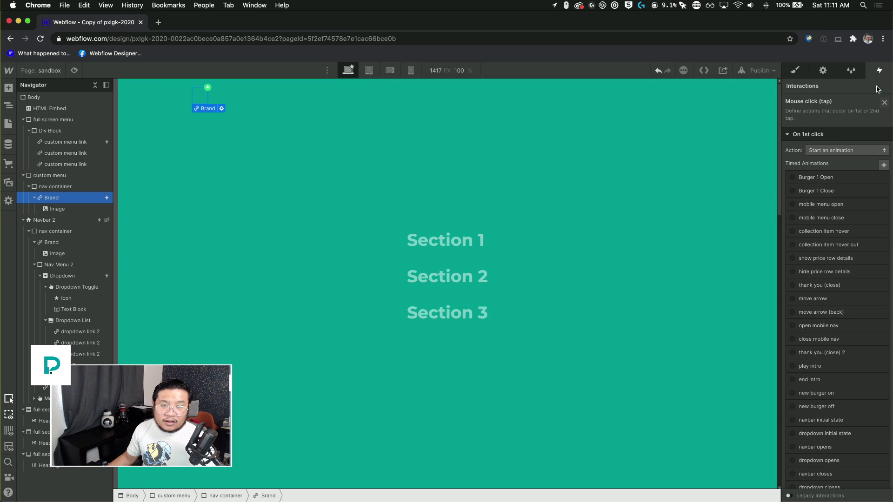
Set the full screen menu's display style to None.
click(794, 71)
click(774, 168)
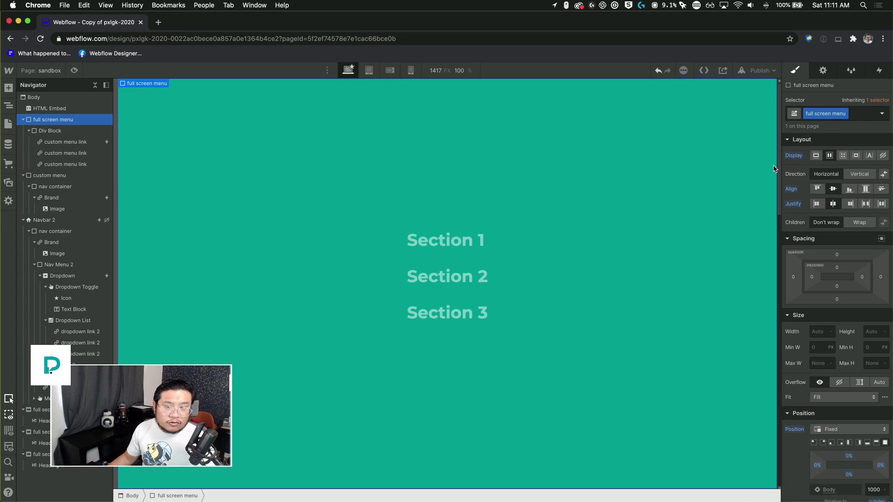
click(882, 156)
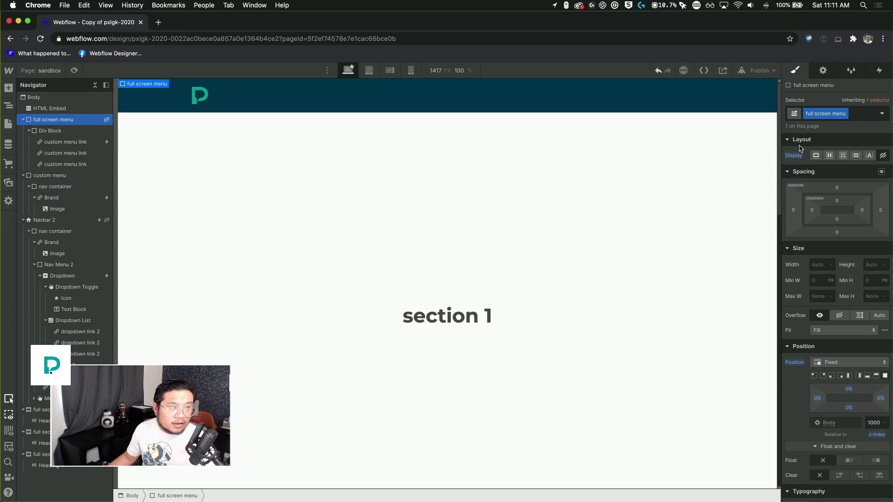
Preview the page and test opening the full screen menu from the logo and following its Section 2 link.
click(74, 71)
click(197, 100)
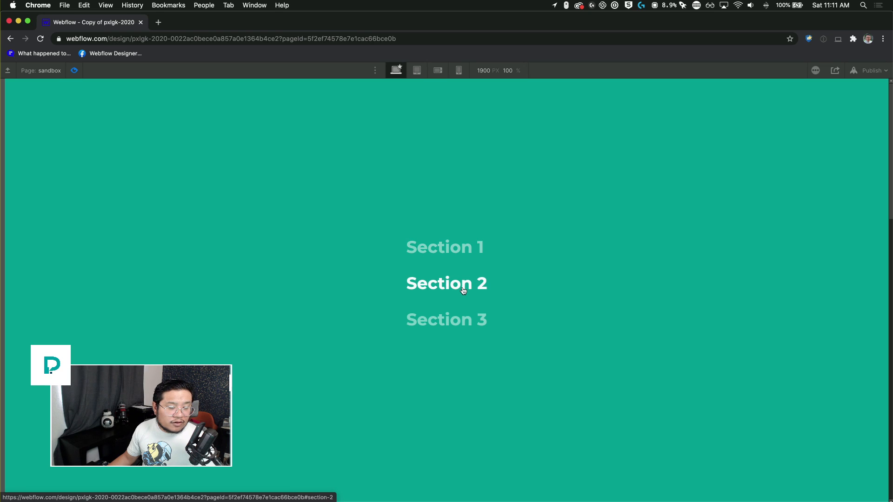
click(429, 293)
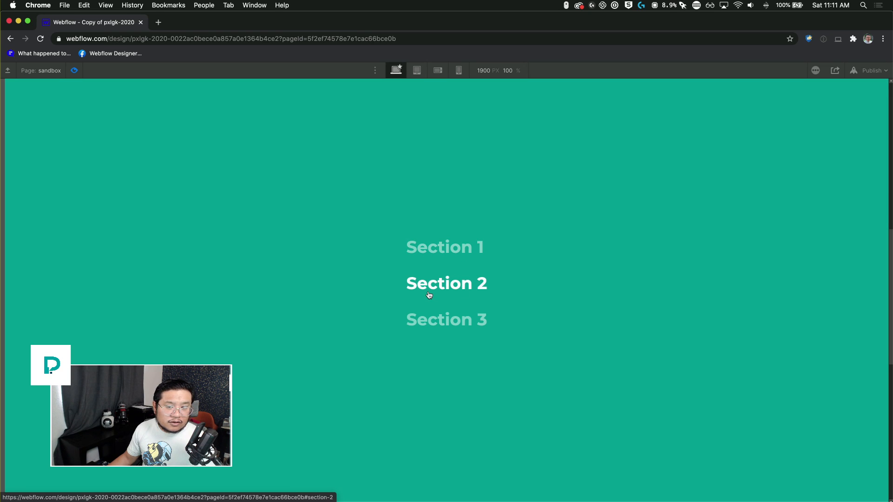
click(73, 70)
Apply the first custom menu link's "close custom menu" mouse click trigger to the whole custom menu link class.
click(72, 142)
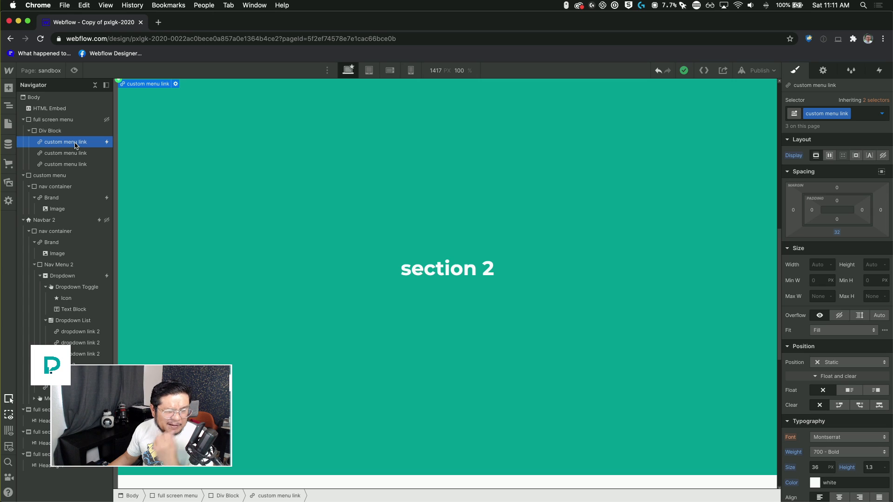
click(878, 69)
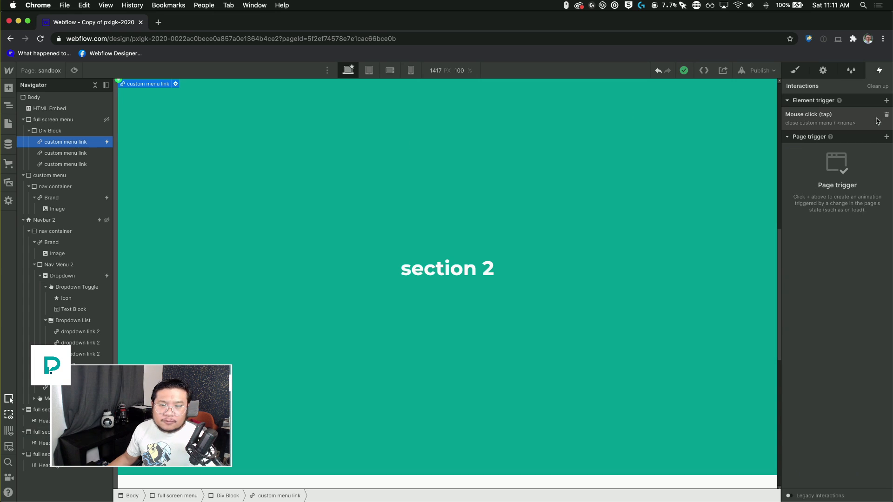
click(833, 115)
scroll(854, 445, down, 5)
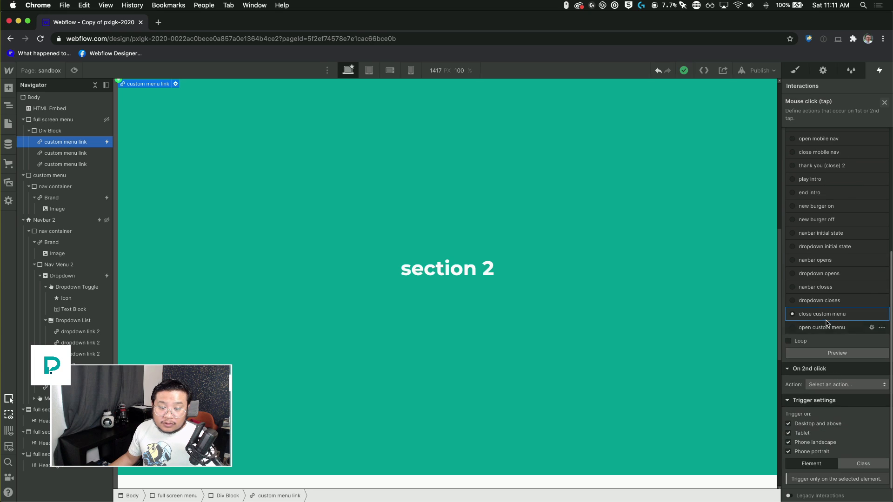
click(826, 321)
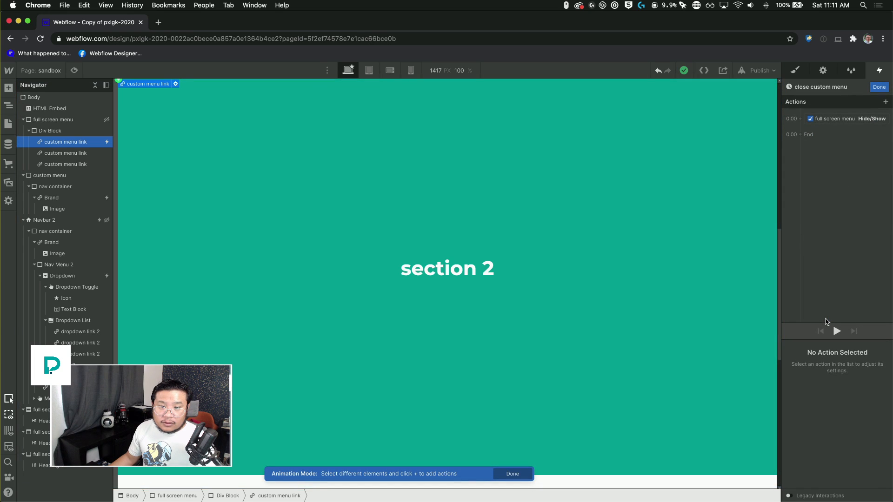
click(879, 86)
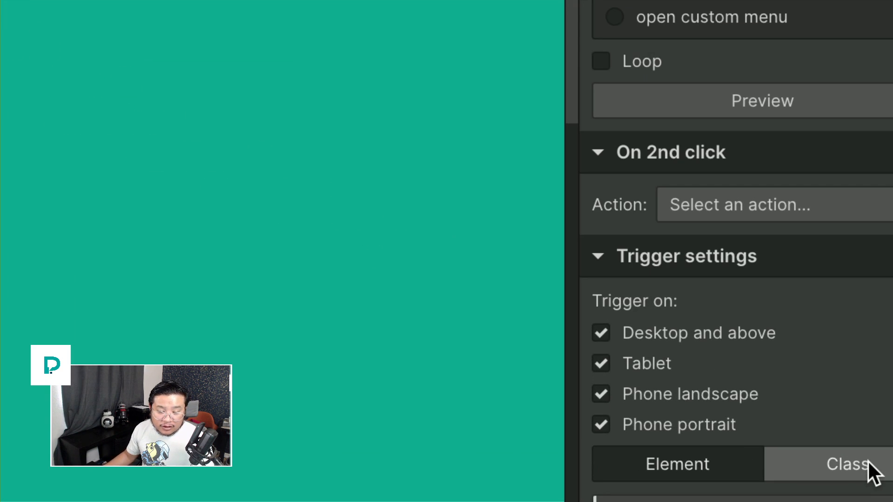
click(867, 459)
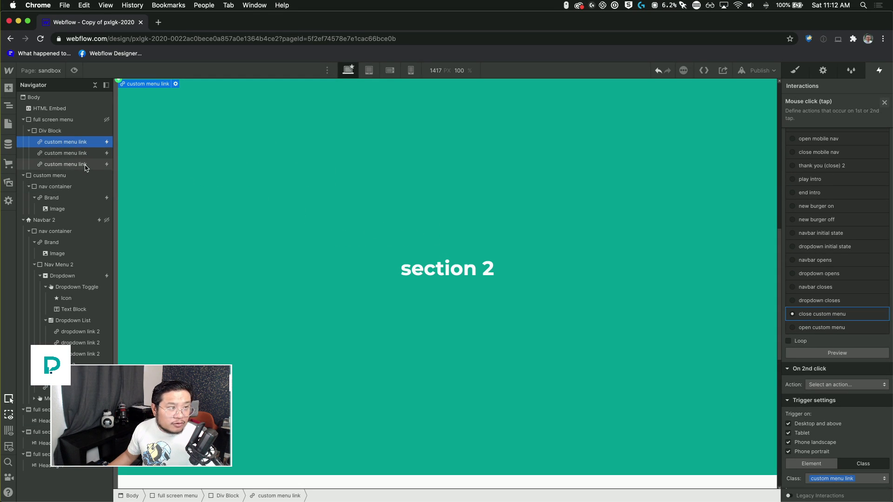
Preview the page and test the Section 3 link in the full screen menu, including whether the navbar follows the scroll.
key(super+shift+p)
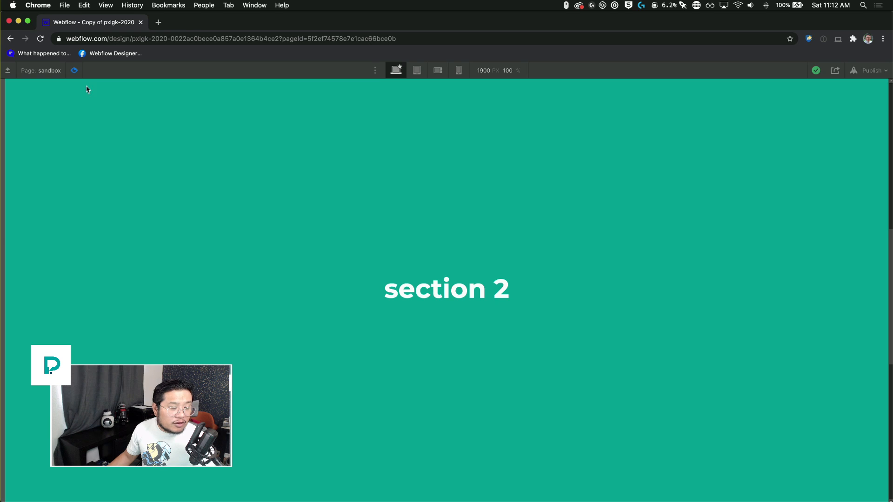
scroll(255, 181, up, 10)
click(204, 101)
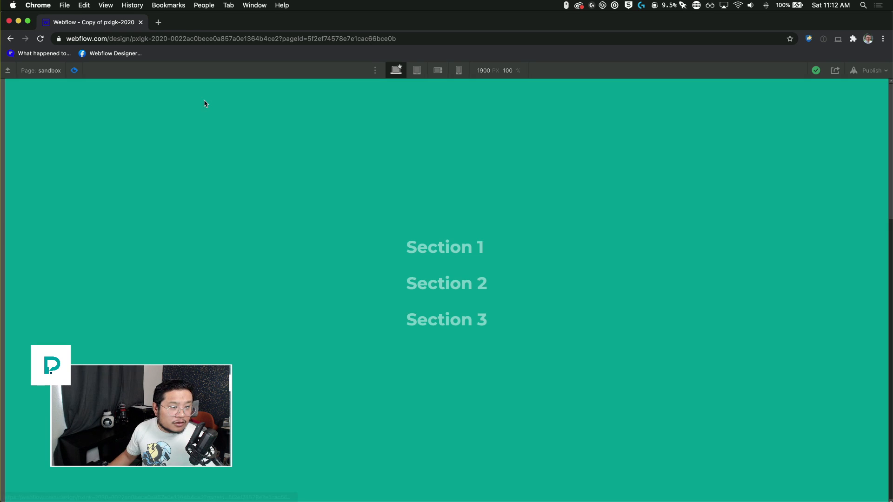
click(467, 318)
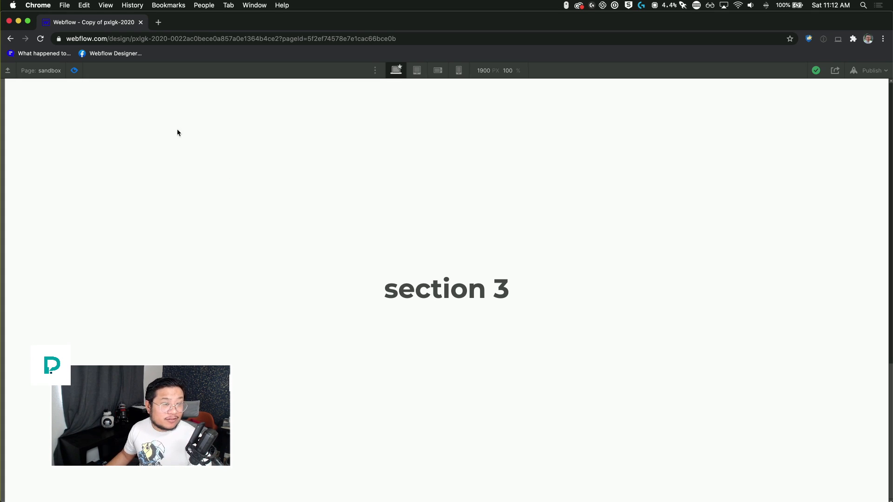
scroll(186, 139, up, 15)
scroll(95, 115, up, 3)
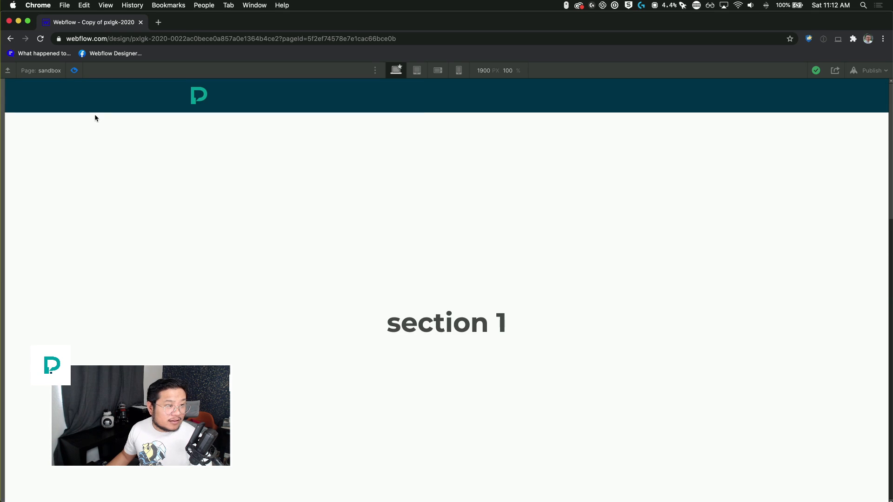
click(74, 70)
Set the custom menu's position to Fixed, anchored across the top of the page, and check it in preview.
click(130, 102)
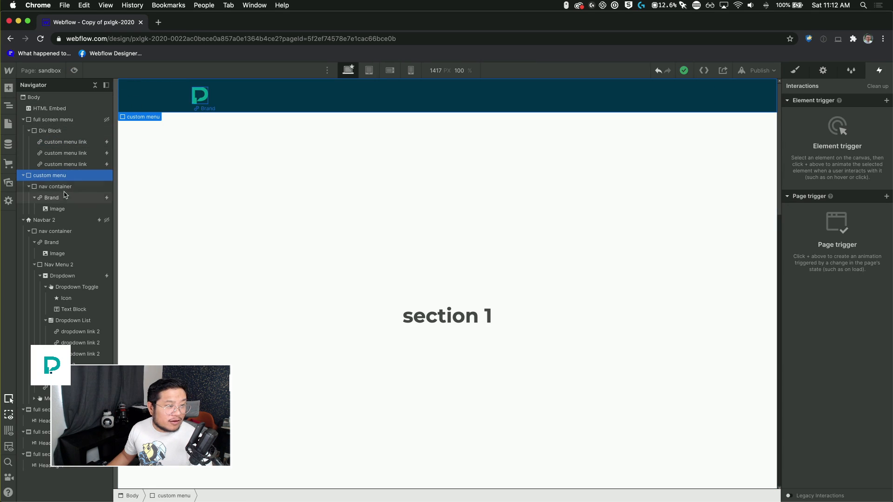
key(s)
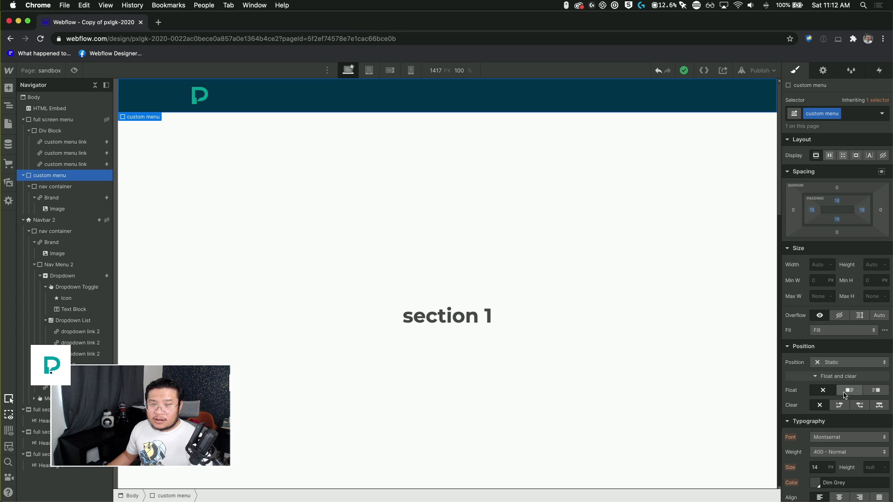
scroll(851, 278, down, 5)
click(832, 237)
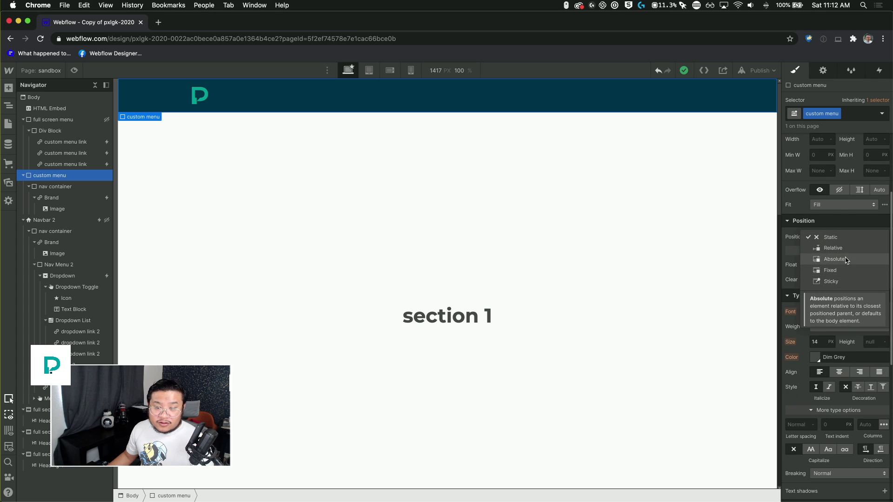
click(843, 272)
click(876, 250)
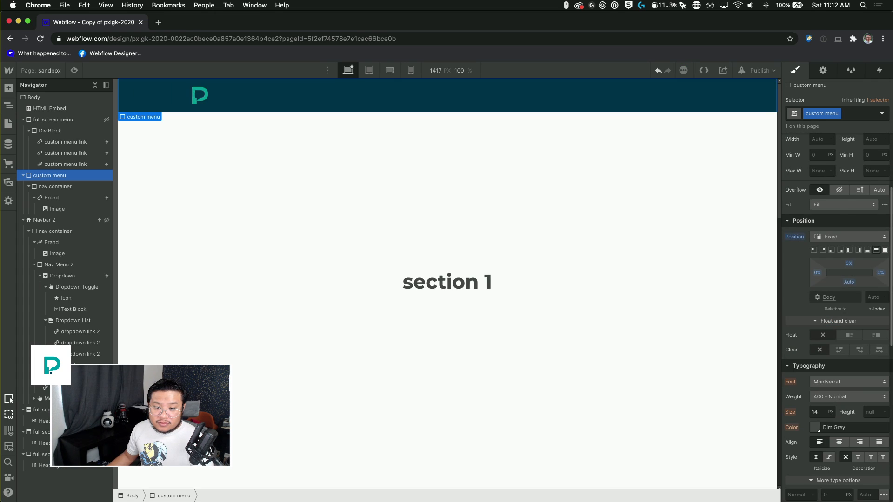
key(super+shift+p)
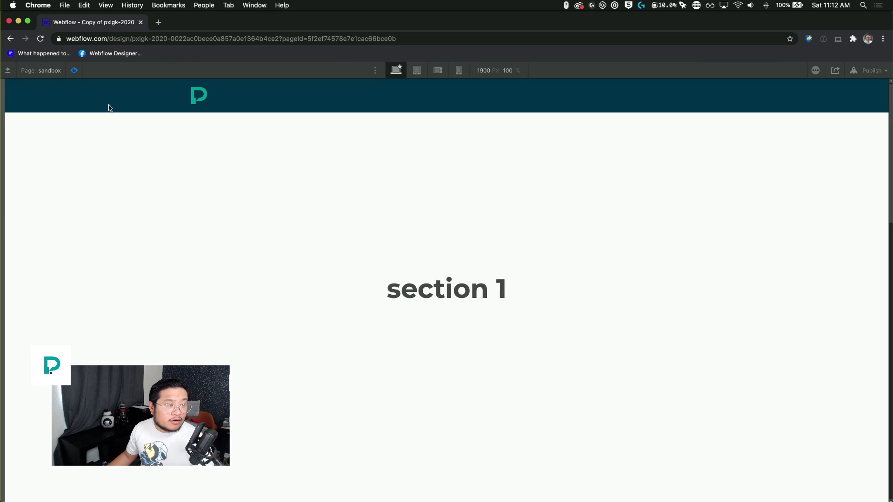
click(74, 71)
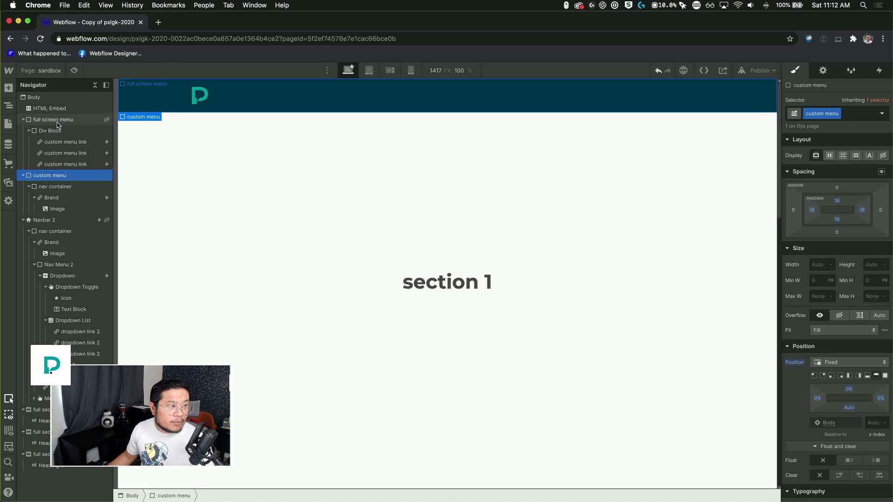
Set the z-index of the custom menu to 1.
click(231, 96)
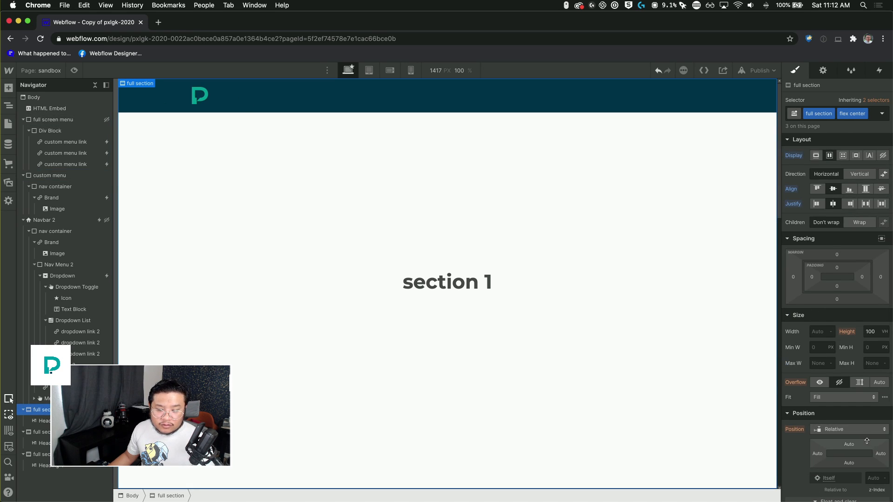
scroll(816, 421, down, 2)
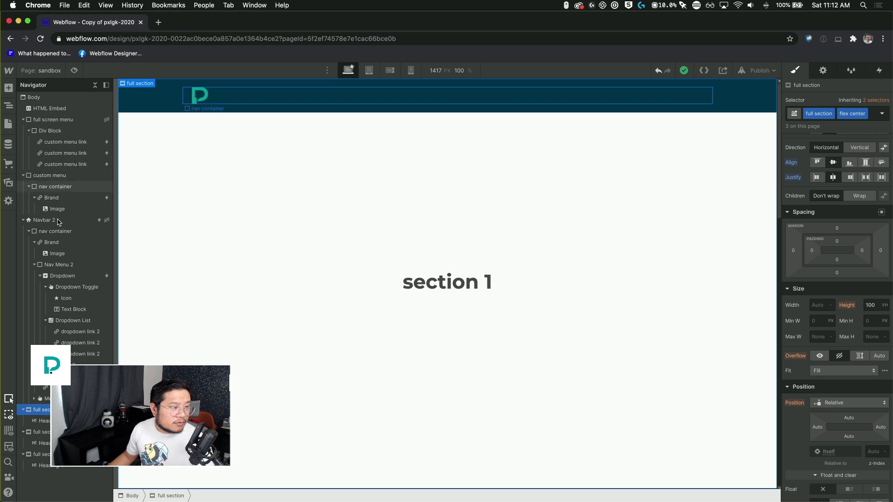
click(57, 119)
click(52, 177)
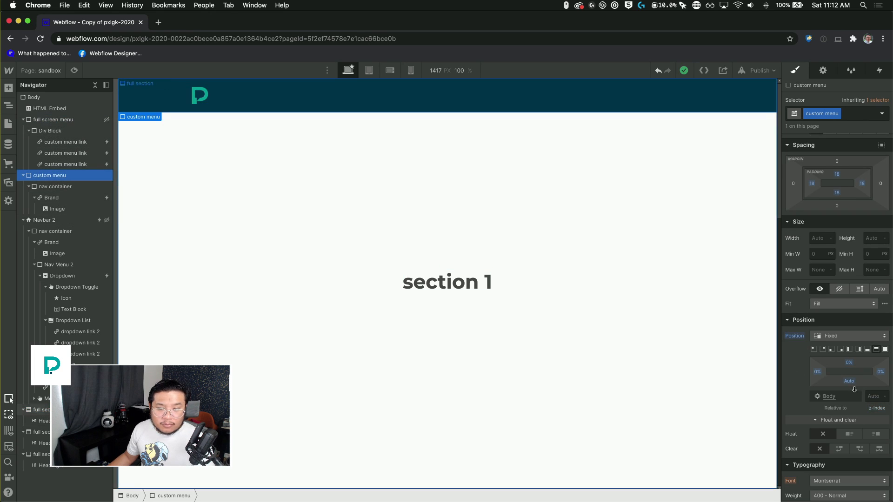
click(874, 396)
text(1)
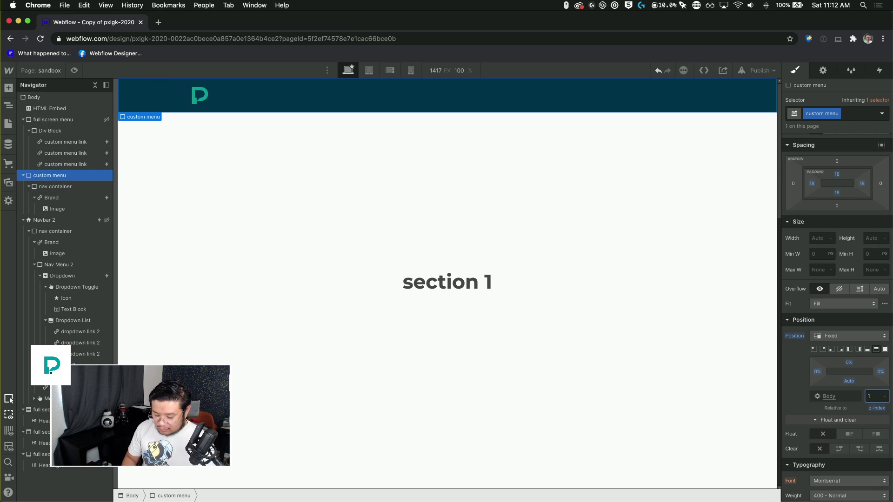
key(Return)
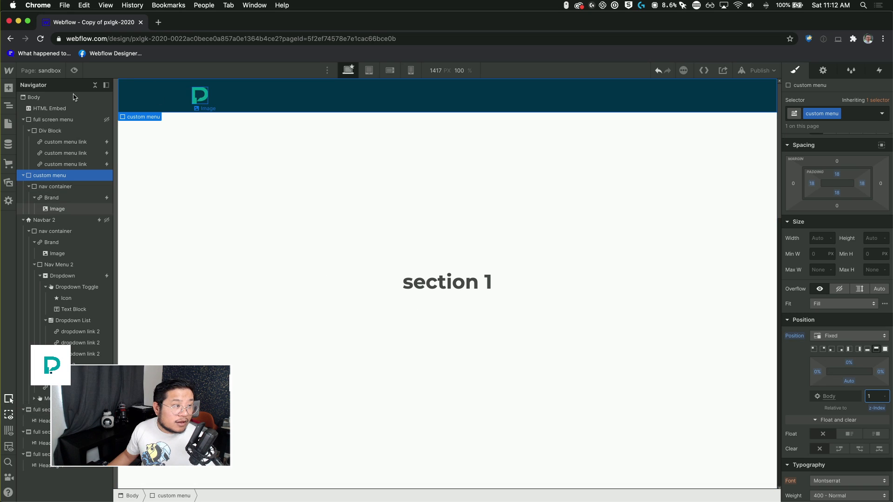
Preview the fixed custom menu by opening the overlay from the logo and jumping to Section 2.
click(75, 70)
click(196, 98)
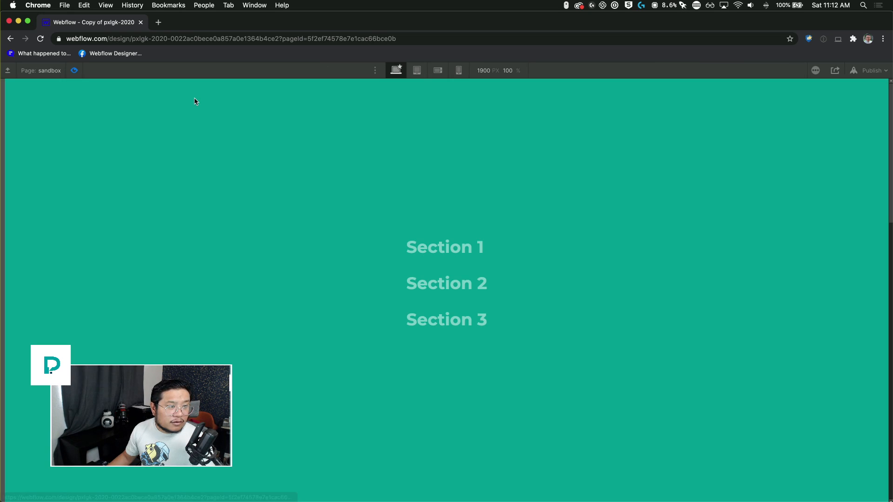
click(467, 283)
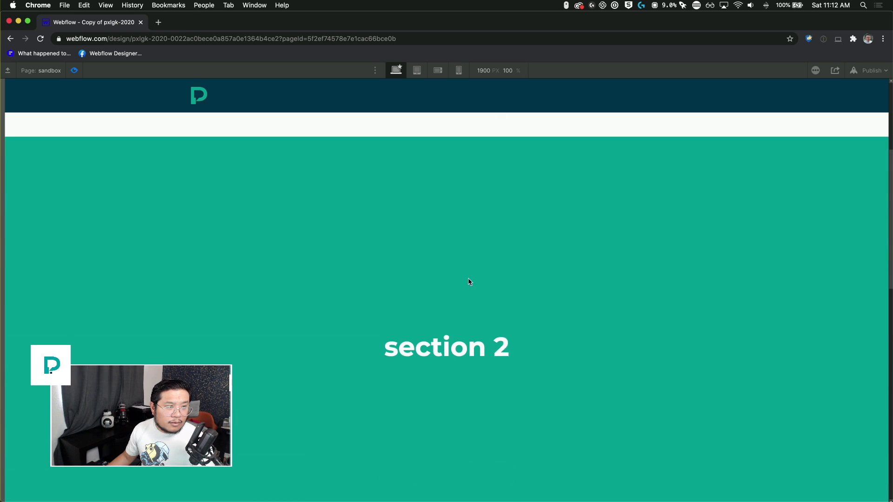
click(75, 70)
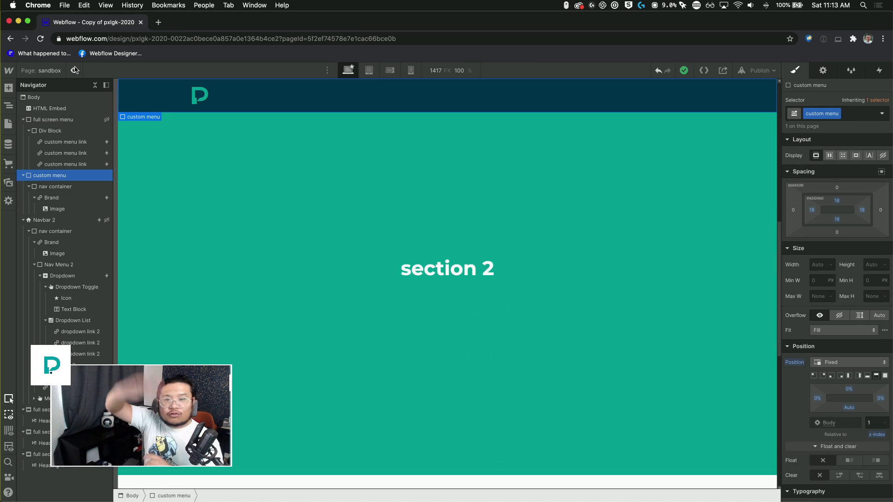
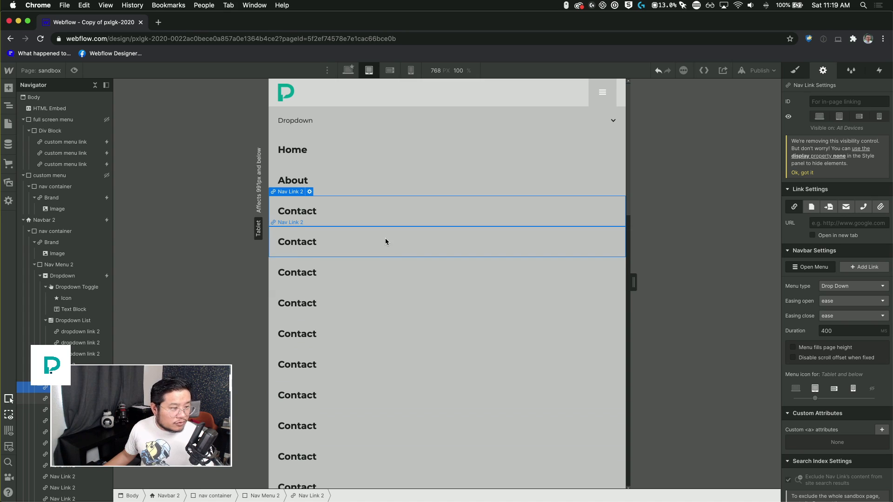
Set the overflow of Navbar 2's Nav Menu 2 to Auto at the tablet breakpoint.
click(83, 264)
click(34, 265)
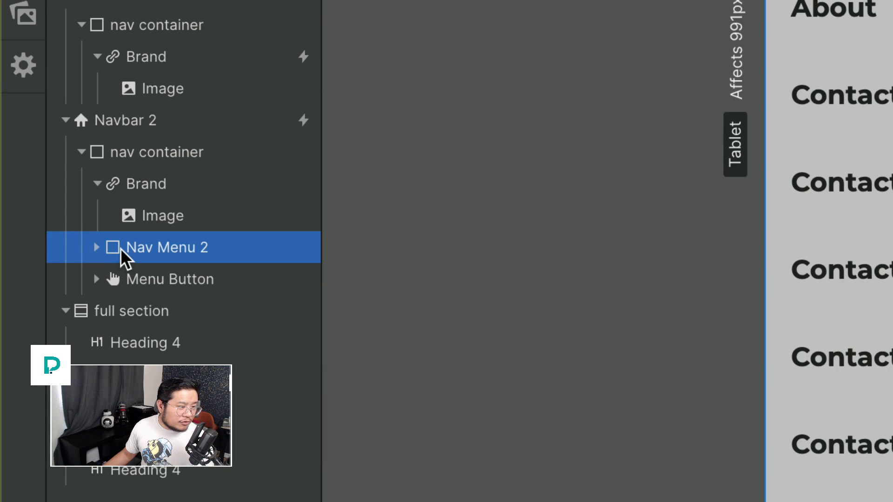
click(97, 249)
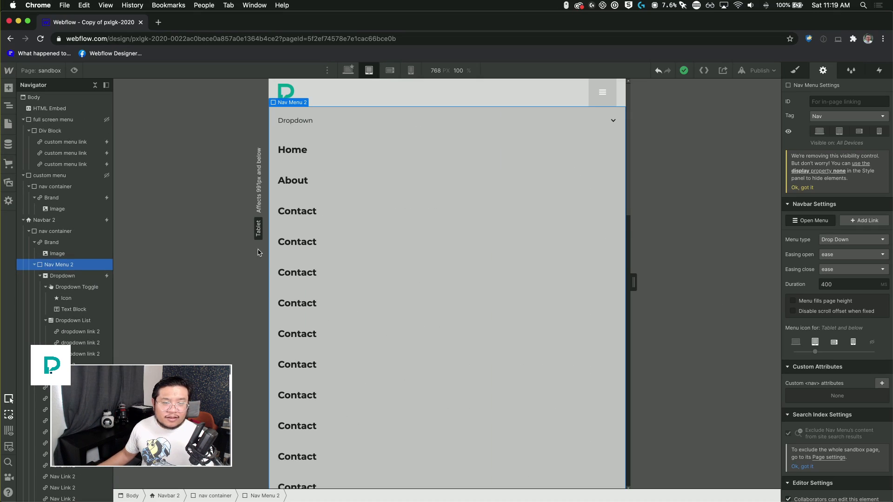
click(793, 73)
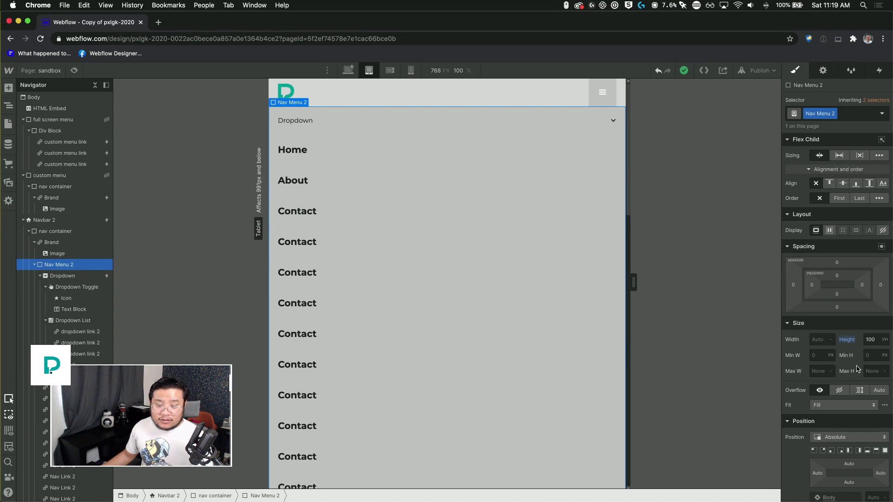
scroll(863, 454, down, 5)
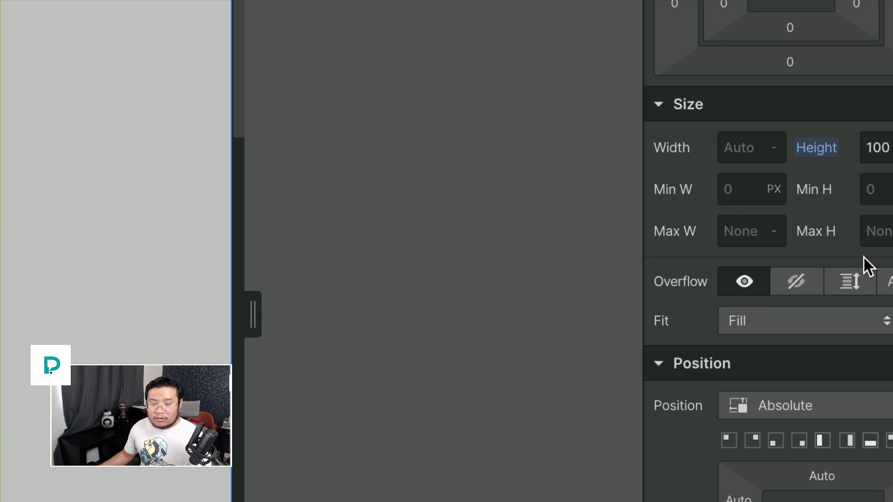
click(854, 251)
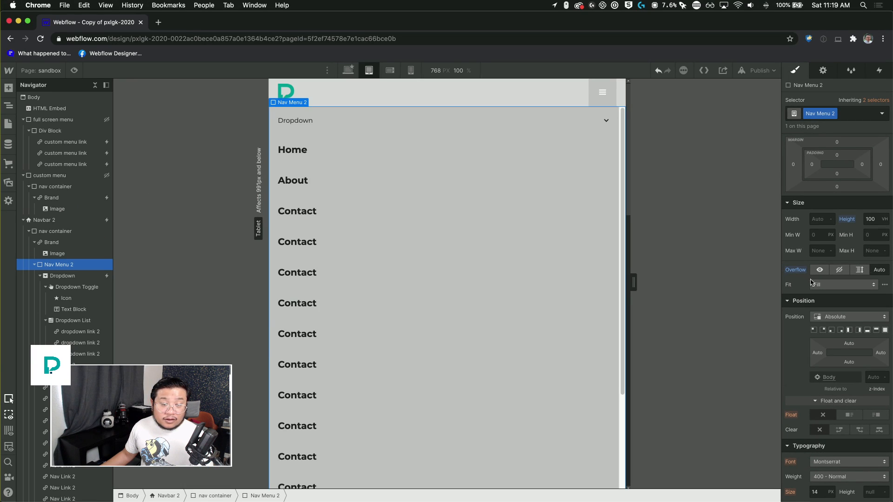
Examine how the long list of links scrolls inside Nav Menu 2 compared with the page behind it.
scroll(436, 319, down, 5)
scroll(435, 318, up, 5)
scroll(436, 319, down, 5)
scroll(436, 319, up, 5)
scroll(435, 318, down, 5)
scroll(435, 318, up, 5)
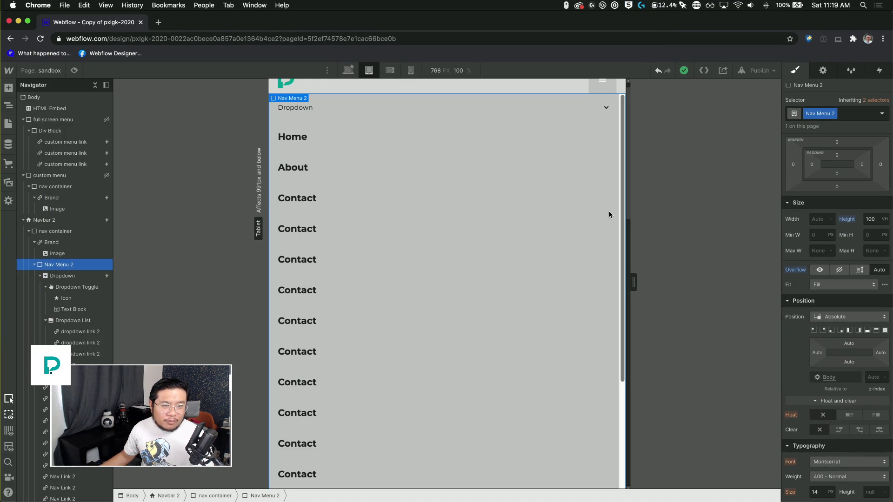
scroll(600, 212, down, 3)
scroll(599, 212, up, 3)
scroll(598, 213, down, 3)
scroll(599, 213, up, 3)
scroll(599, 213, down, 3)
scroll(598, 213, up, 3)
scroll(599, 213, up, 1)
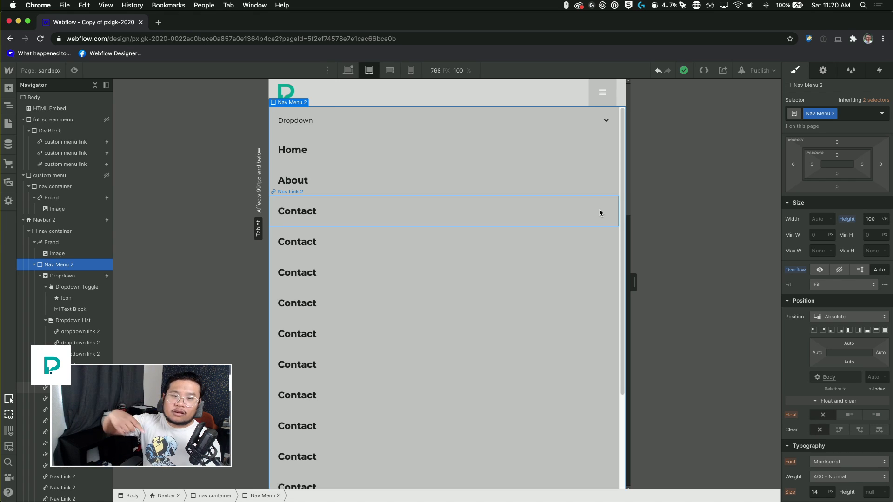
scroll(586, 260, down, 5)
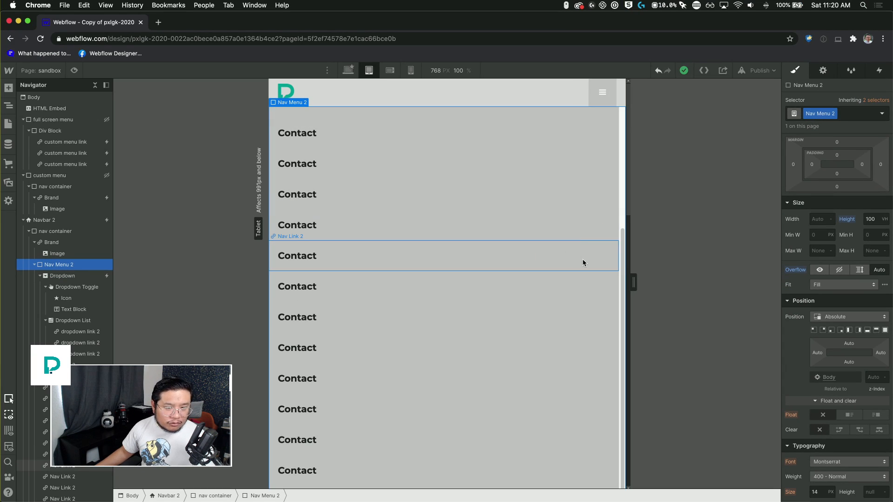
Check whether the page behind Nav Menu 2 keeps scrolling once the end of the link list is reached.
scroll(583, 263, down, 15)
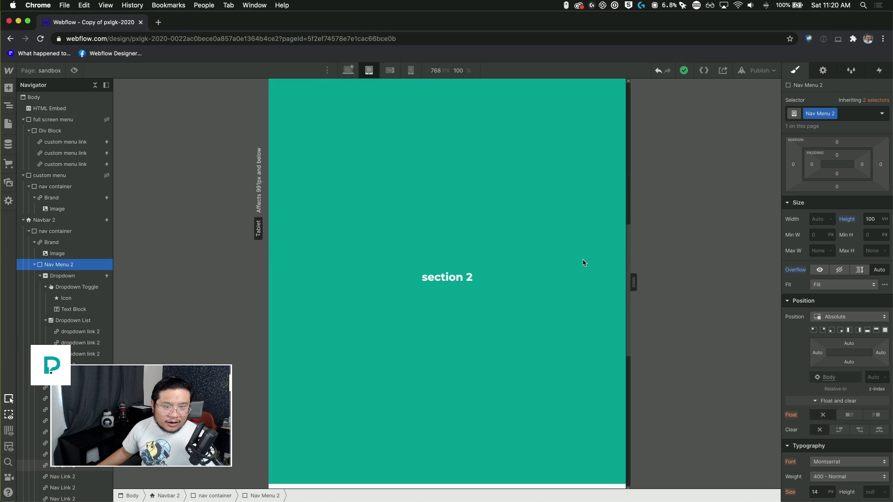
scroll(582, 262, up, 15)
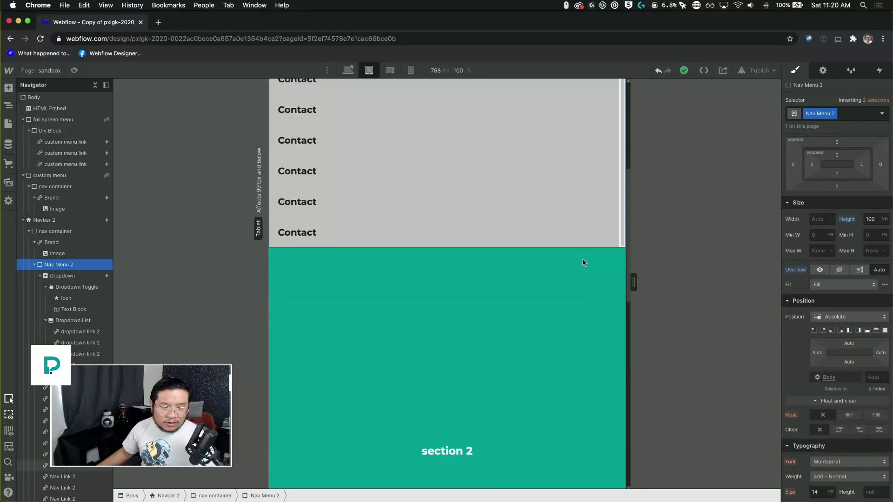
scroll(582, 262, up, 3)
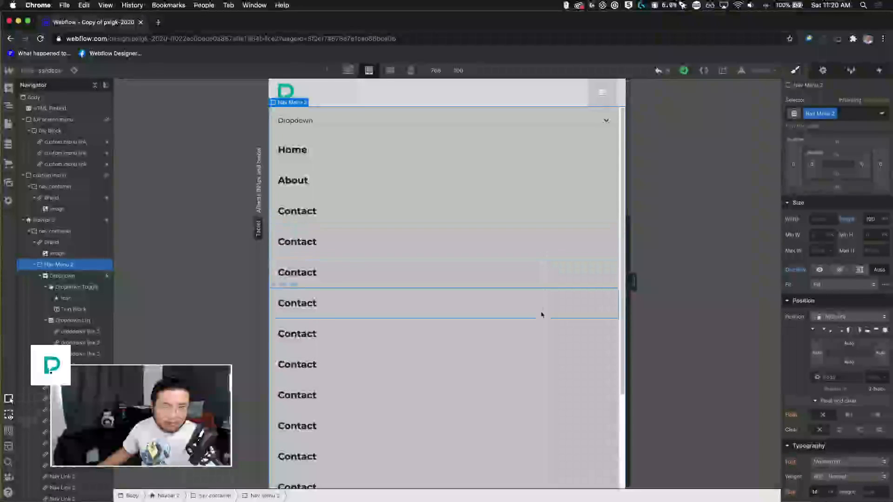
scroll(540, 313, down, 5)
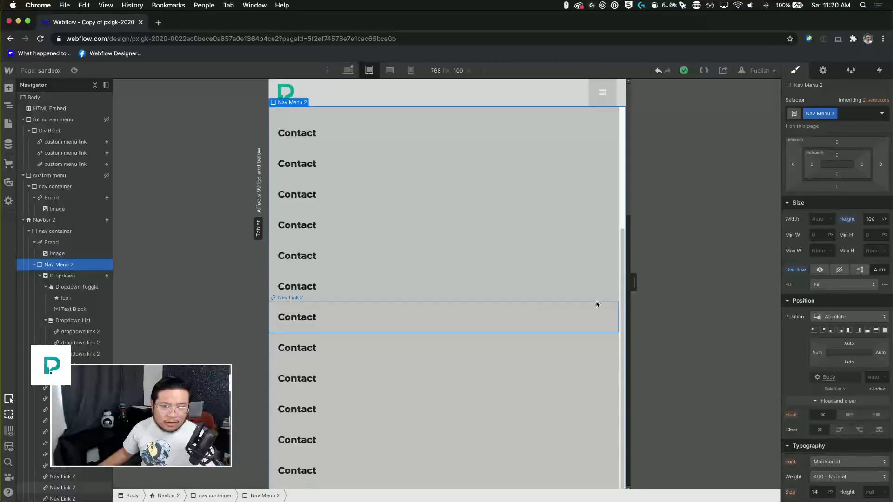
scroll(598, 303, down, 10)
scroll(590, 301, up, 15)
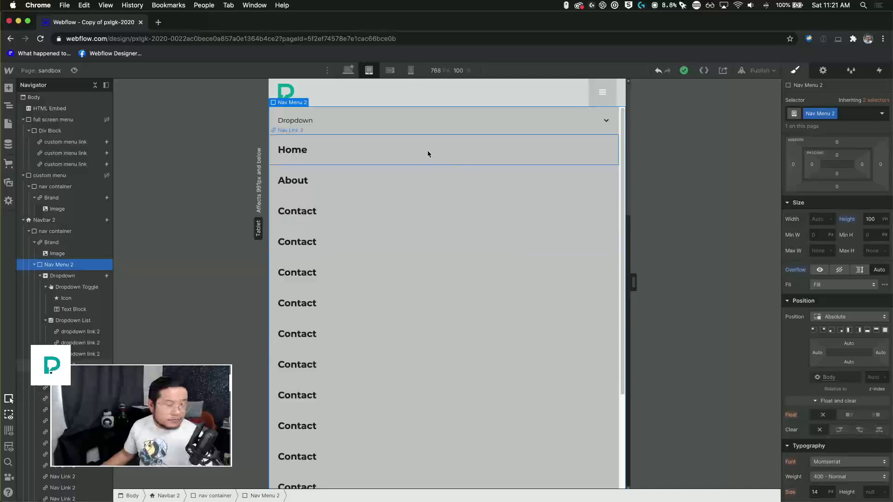
Open the navbar opens timed animation from Navbar 2's Navbar opens trigger to inspect its actions.
click(605, 107)
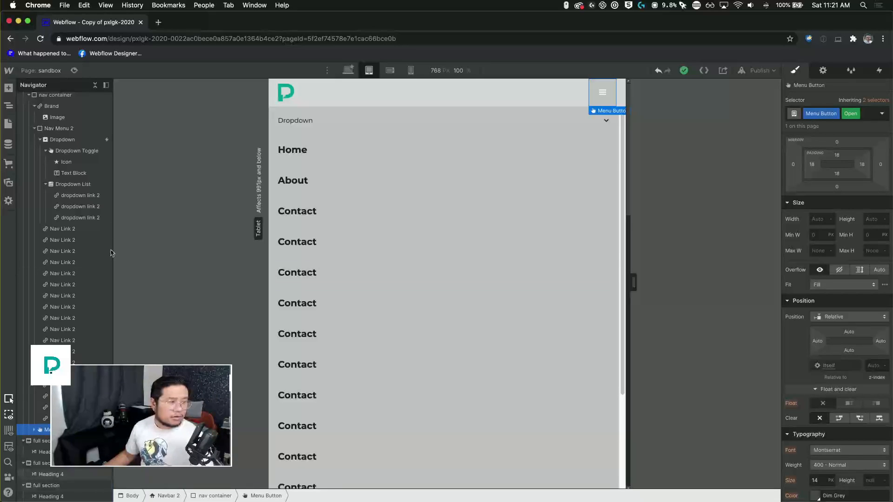
click(73, 139)
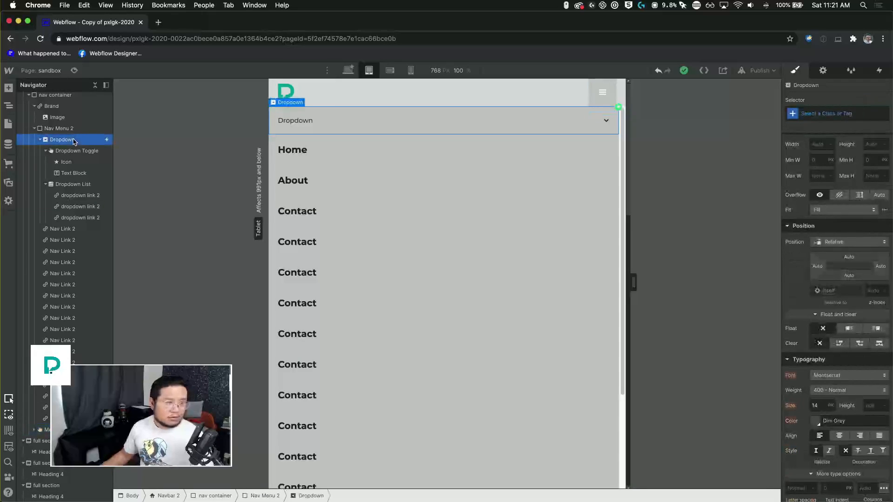
scroll(86, 135, up, 1)
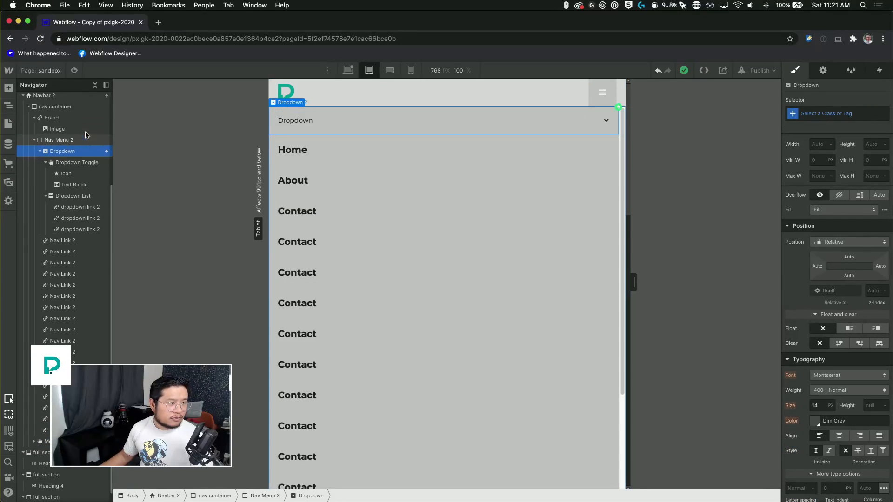
scroll(85, 132, up, 1)
click(74, 117)
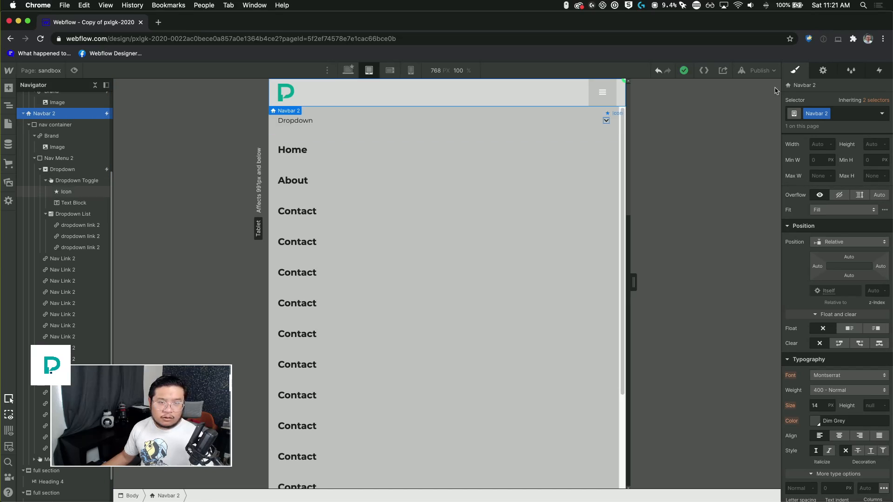
click(879, 70)
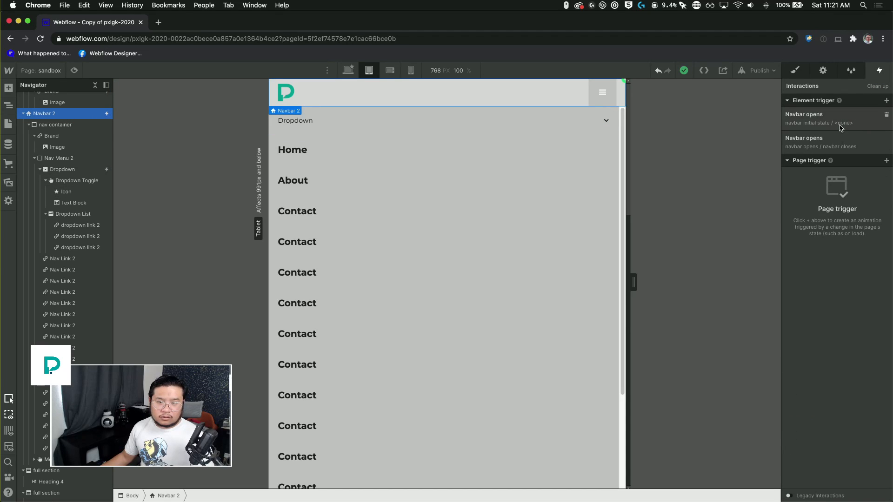
click(832, 147)
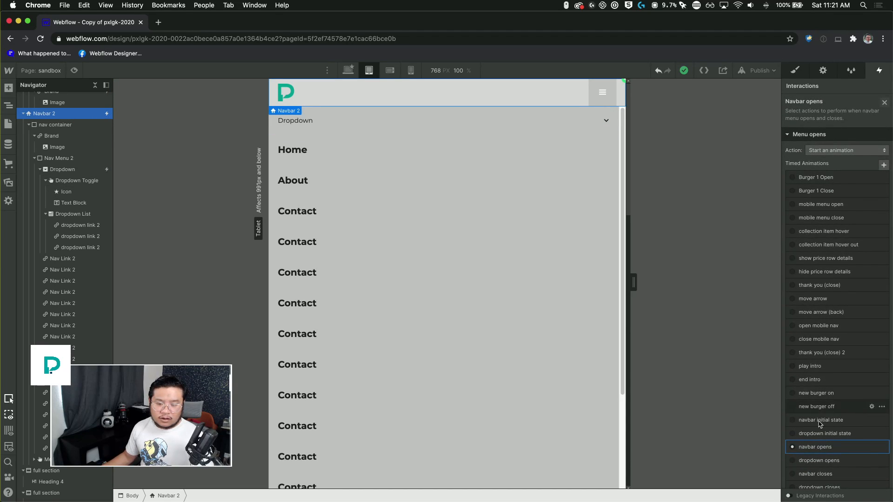
click(817, 447)
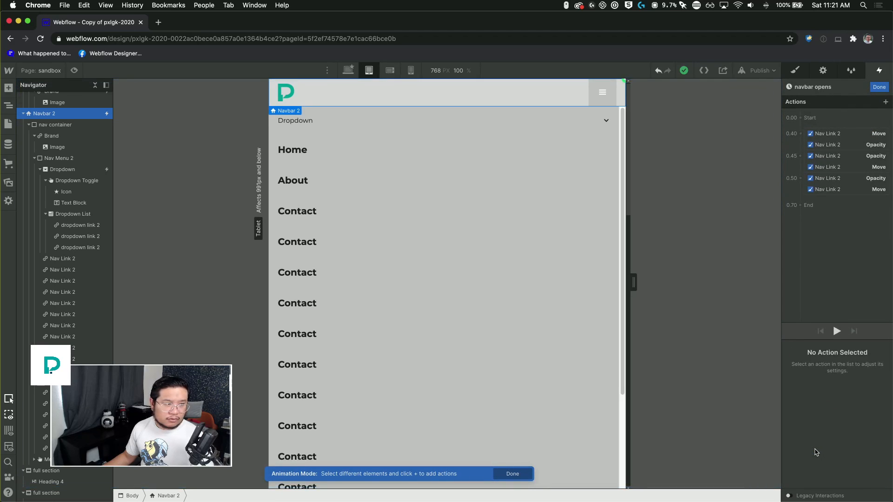
Examine which action types can be added for the Body at the start of the navbar opens animation.
scroll(79, 181, up, 5)
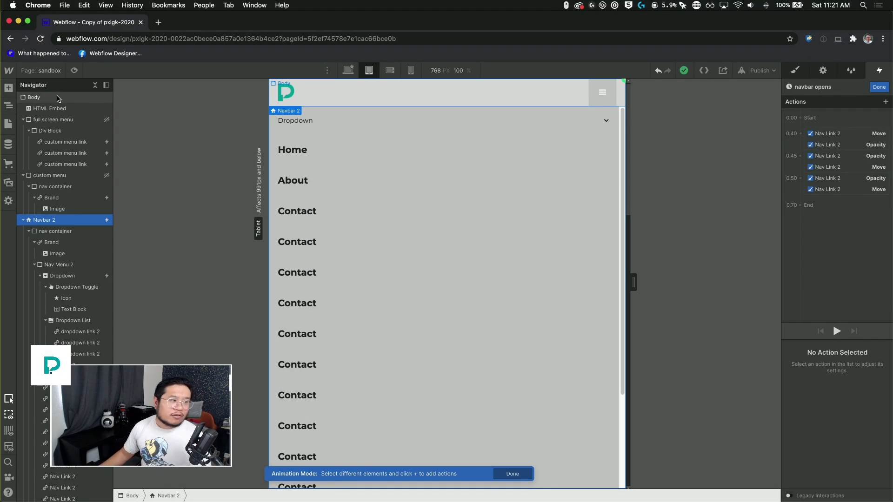
click(58, 98)
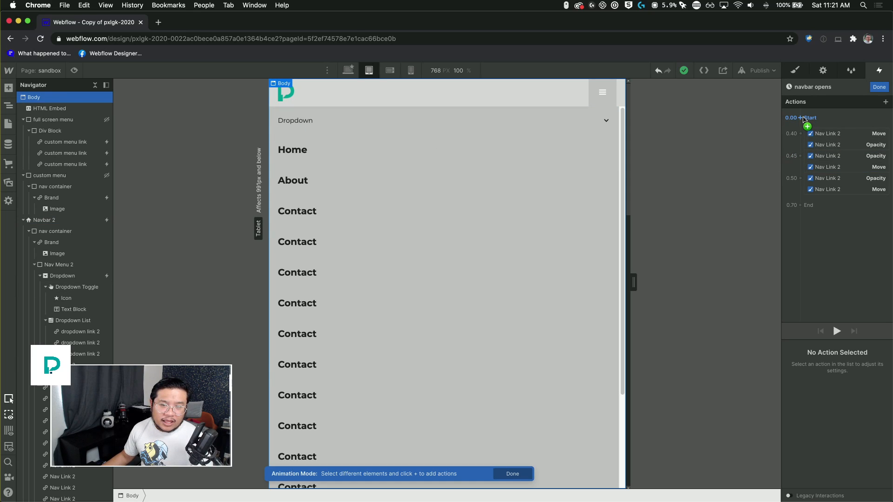
click(802, 118)
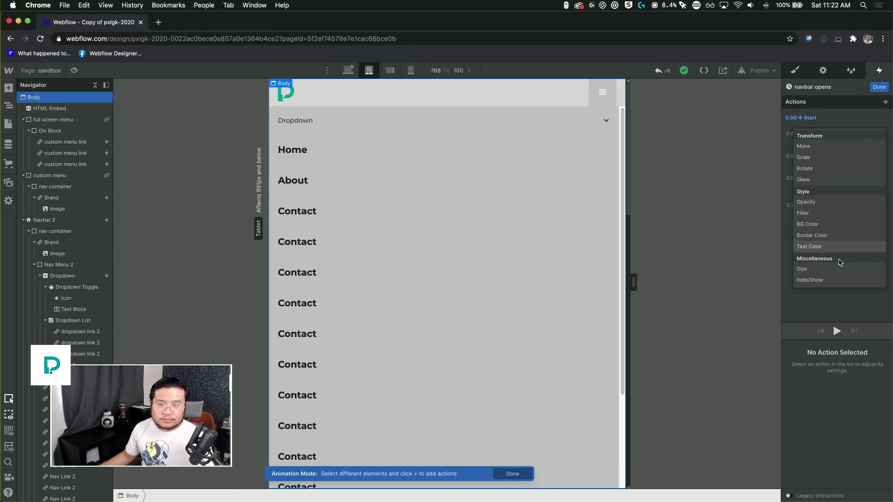
click(880, 87)
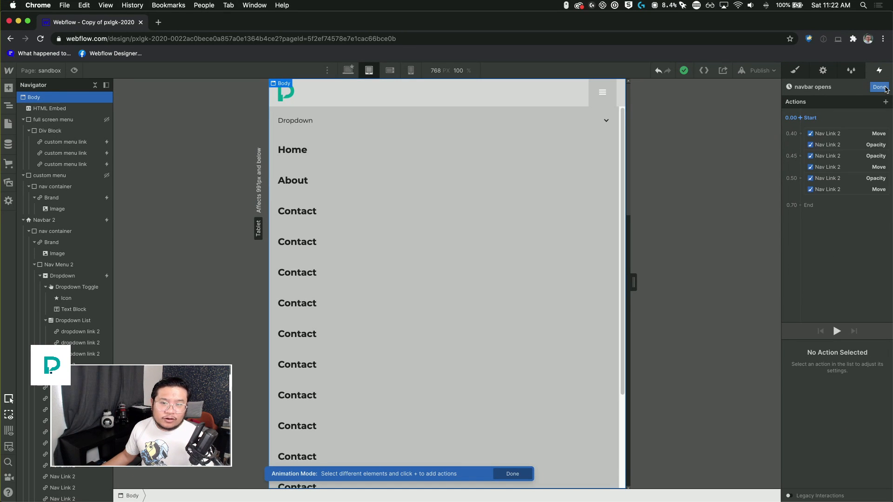
Collapse Nav Menu 2 in the element tree and select the Menu Button in Navbar 2's nav container.
click(34, 265)
click(54, 278)
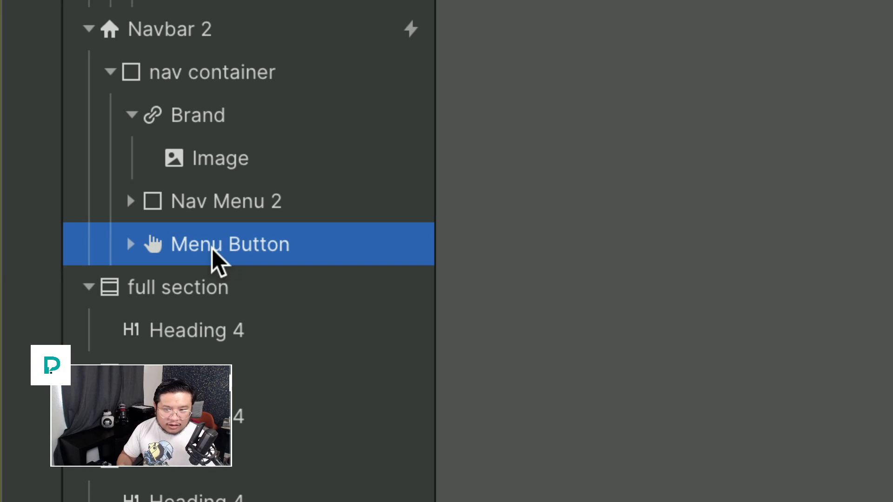
scroll(212, 249, up, 1)
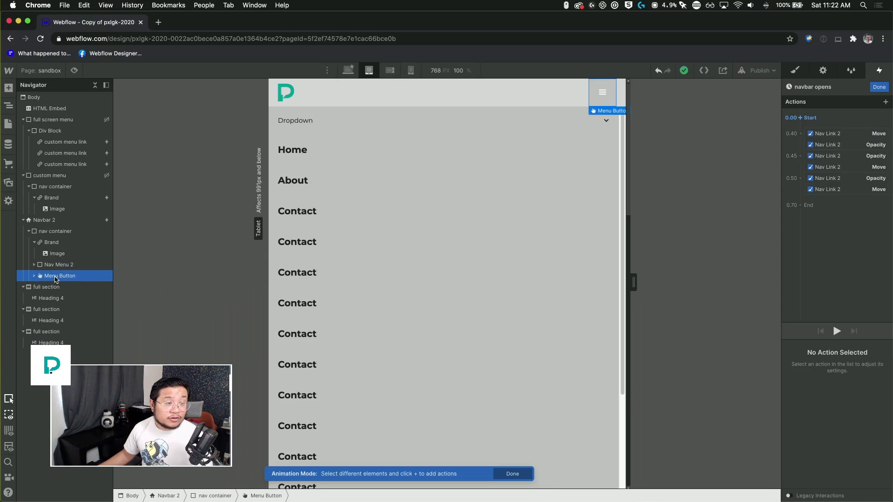
Open the sandbox page settings and add an empty <style></style> block to the custom code inside the <head> tag.
click(44, 71)
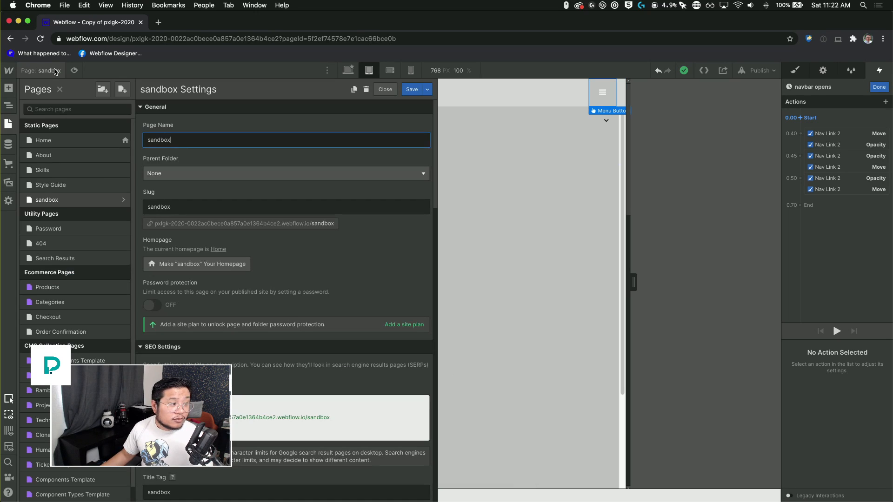
scroll(312, 389, down, 10)
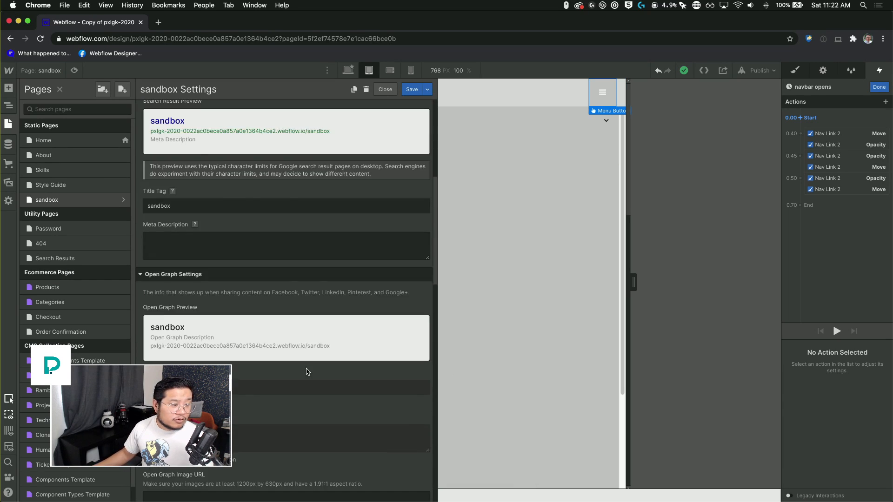
scroll(305, 374, down, 8)
click(276, 346)
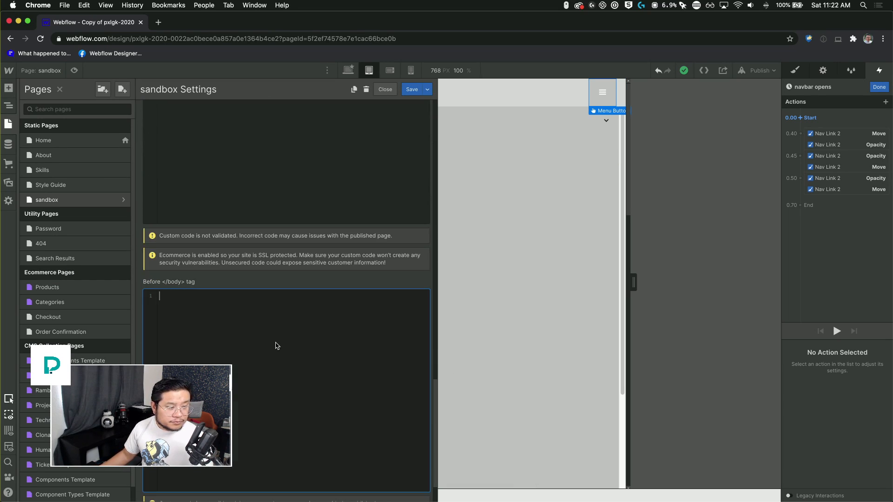
scroll(276, 346, up, 5)
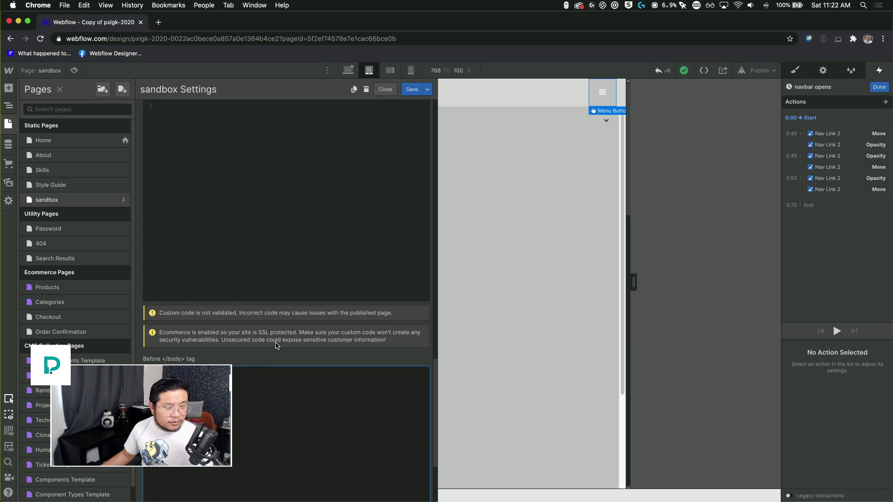
click(239, 250)
text(<style>  )
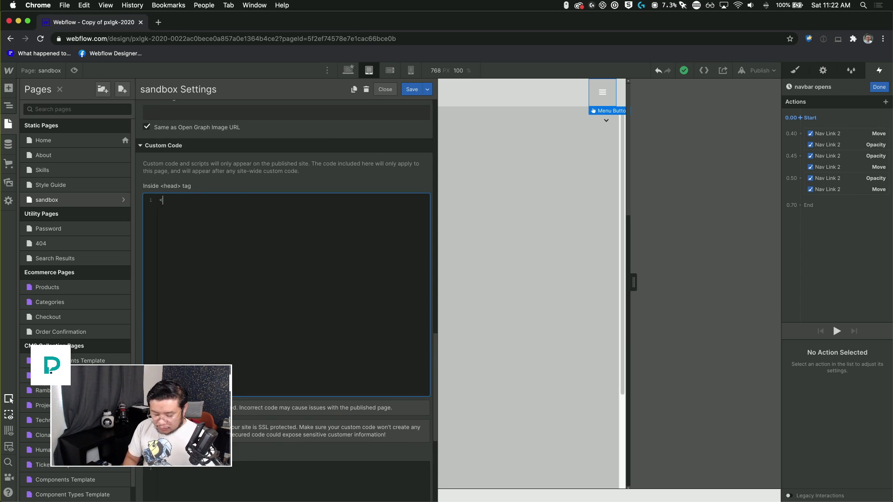
text(</style>)
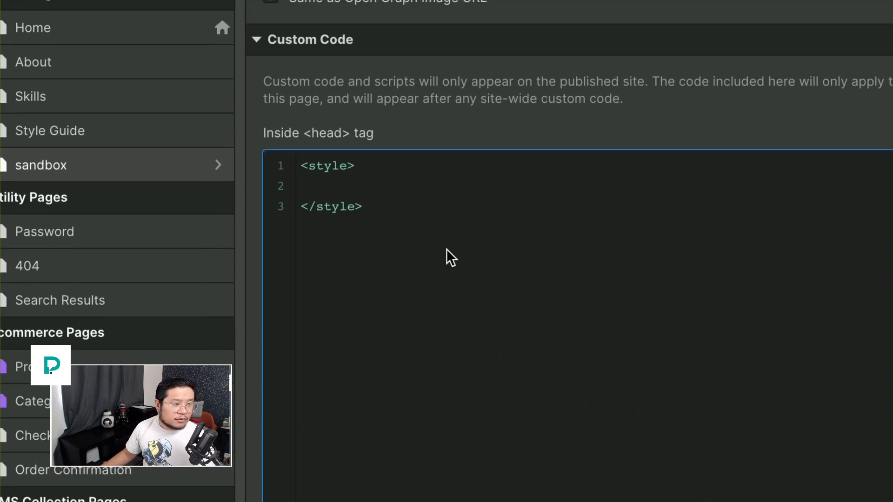
Add the rule body.no-scroll {overflow:hidden;} between the style tags in the head code.
text(body )
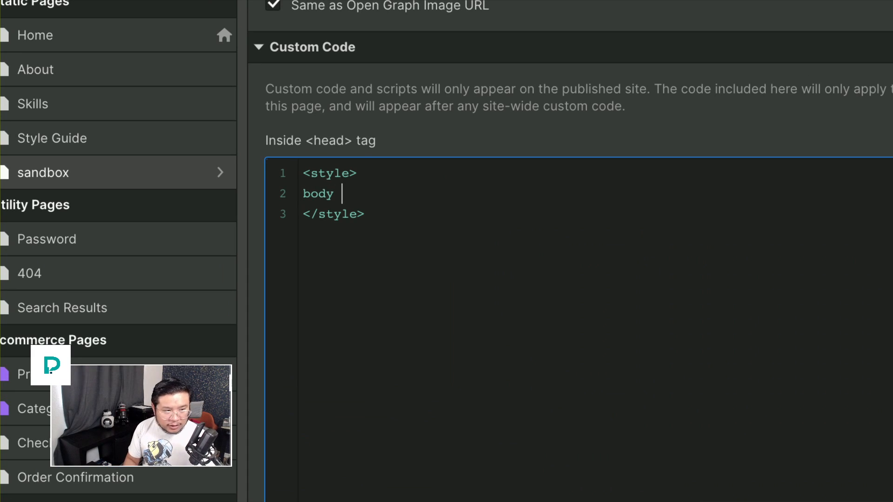
text(.)
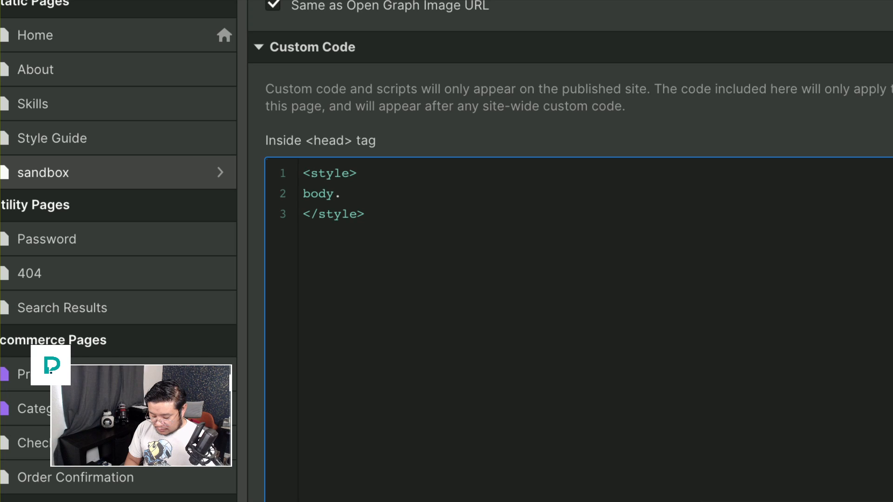
text(no-scroll {)
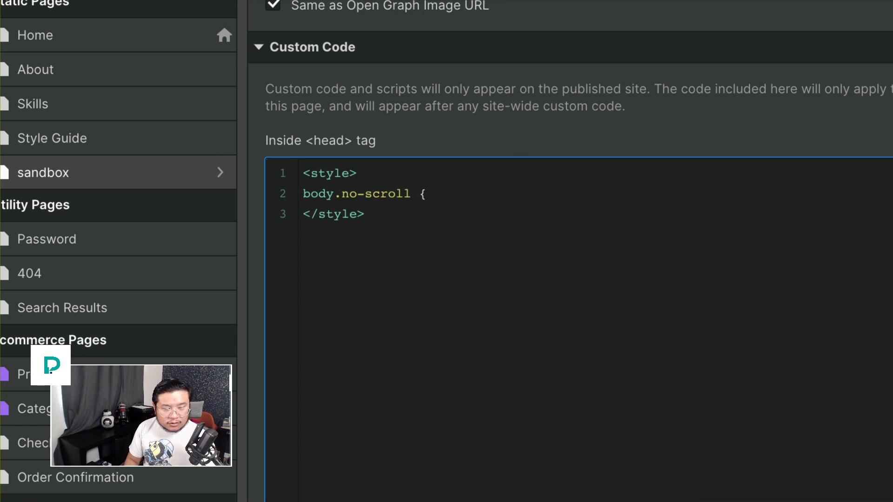
text(overflow:hidden)
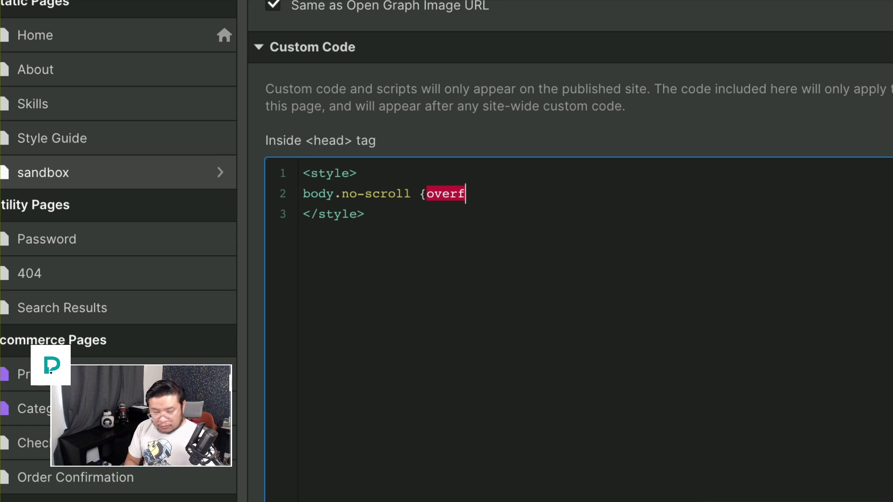
text(;})
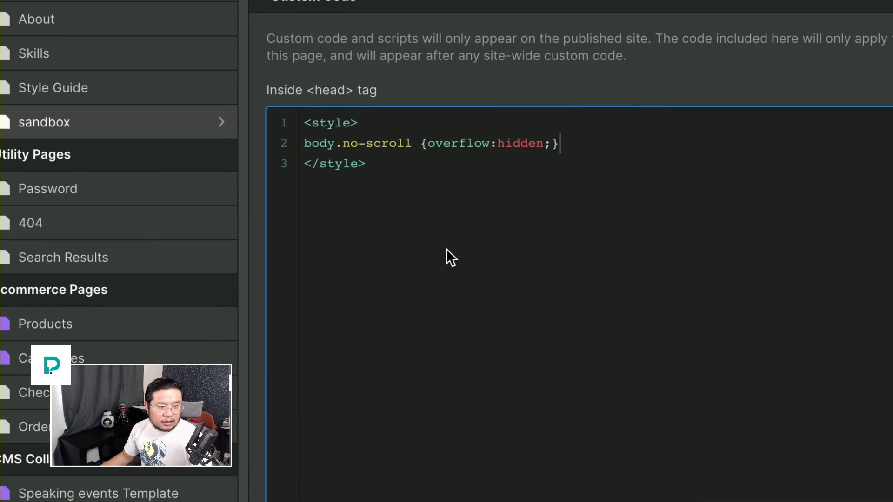
Add an empty <script></script> block to the sandbox page's custom code before the </body> tag.
scroll(446, 249, down, 1)
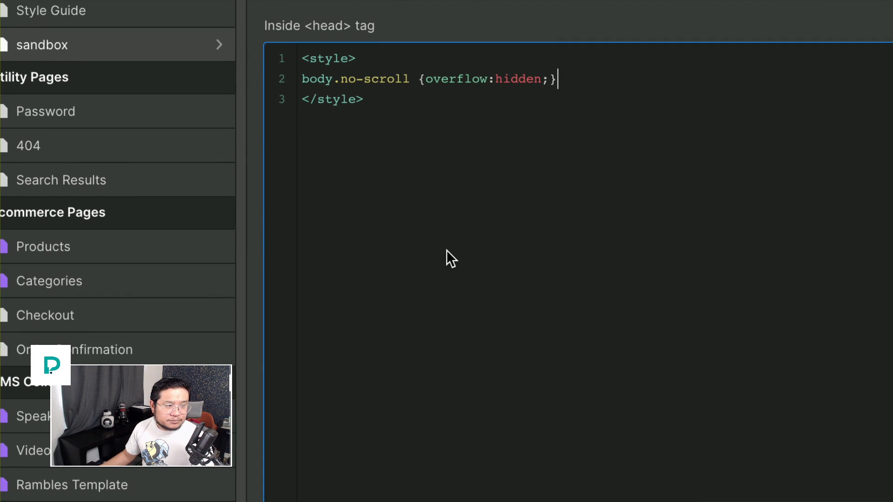
scroll(447, 250, up, 1)
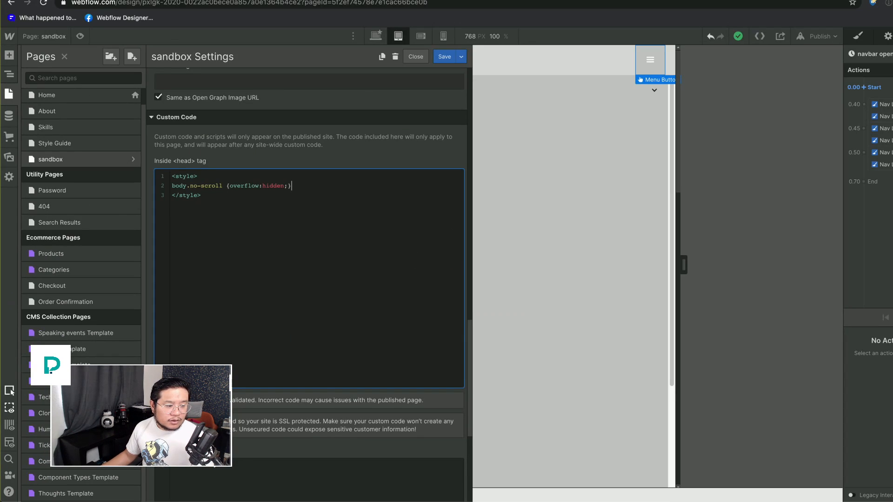
scroll(446, 250, down, 1)
scroll(255, 423, down, 2)
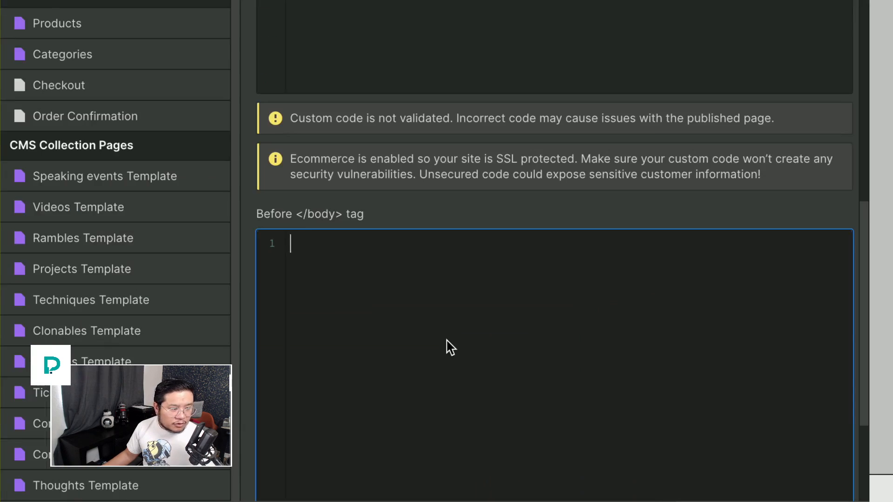
text(<script>)
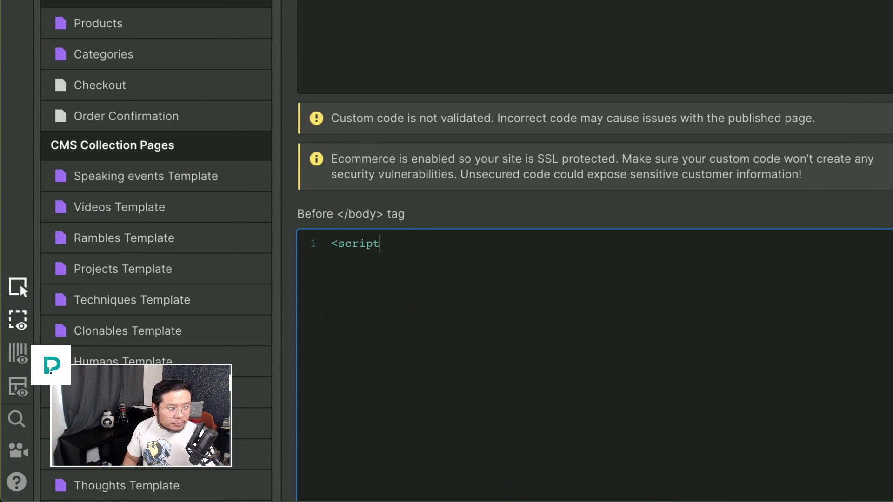
key(Return)
key(Return)
text(</script>)
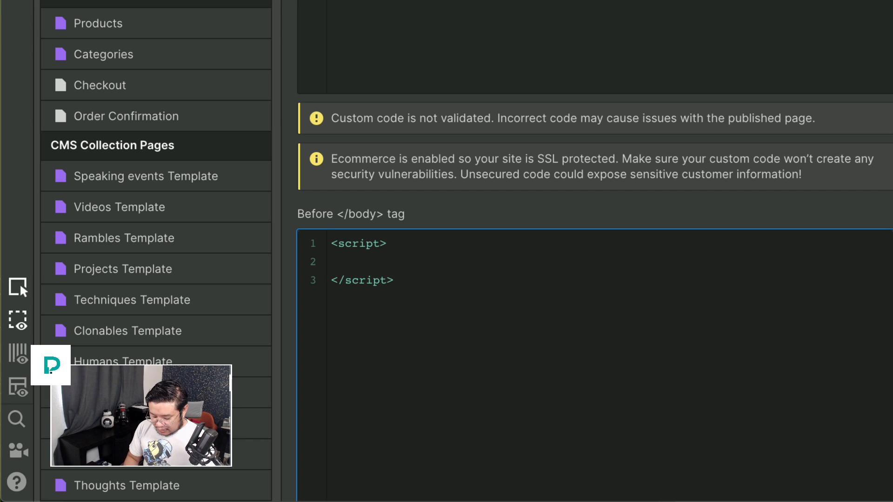
Add the click handler $('.menu-button').on('click', function(){ }); between the script tags, leaving an empty line inside the function.
text($()
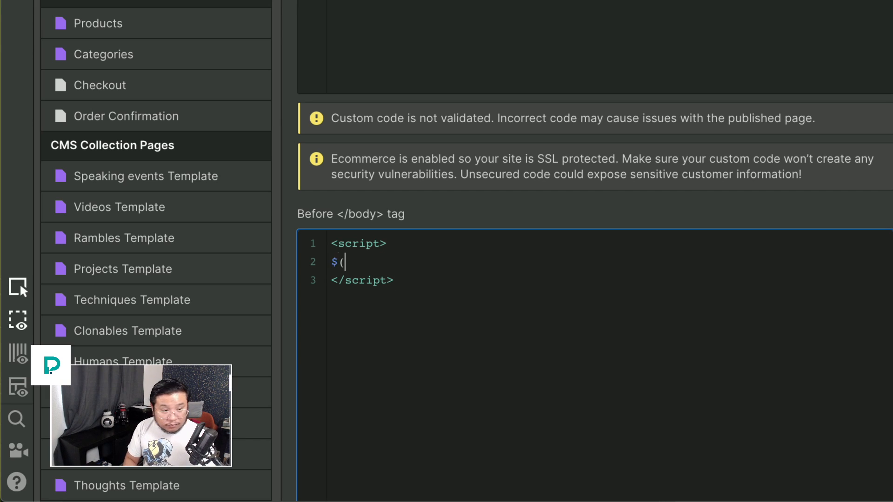
text('p.menu-button)
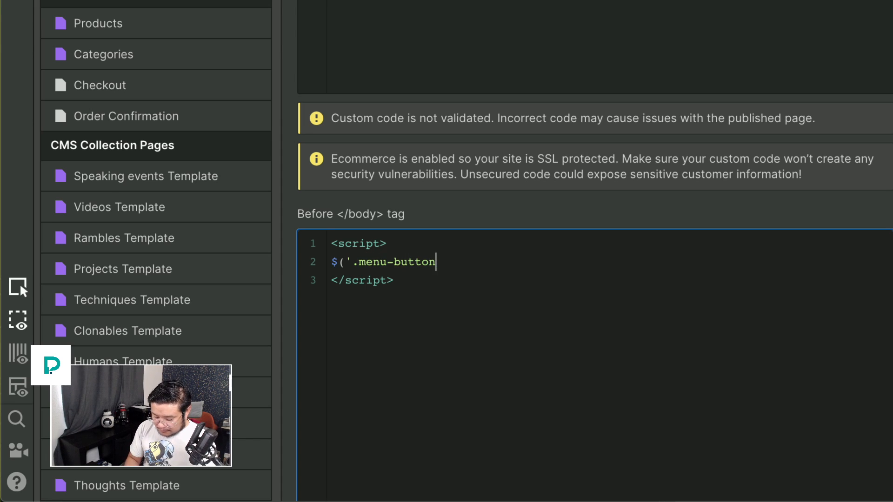
text();)
key(BackSpace)
key(BackSpace)
text('.menu-button').)
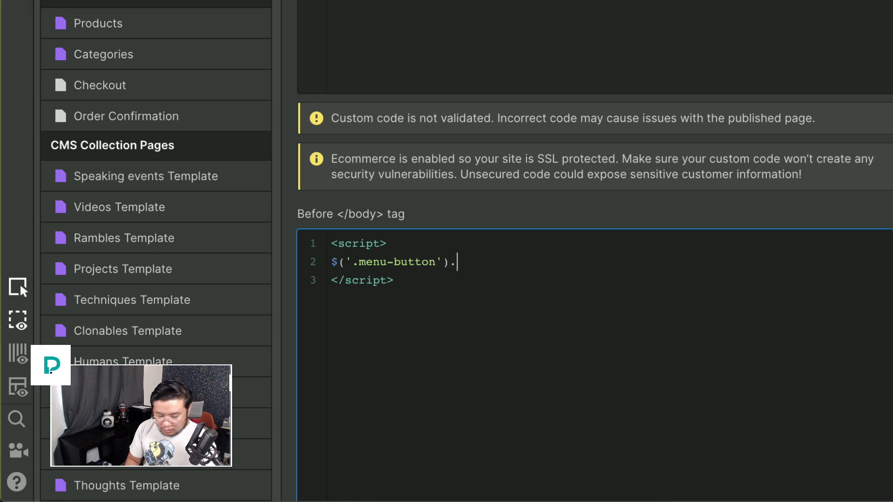
text(on('click')
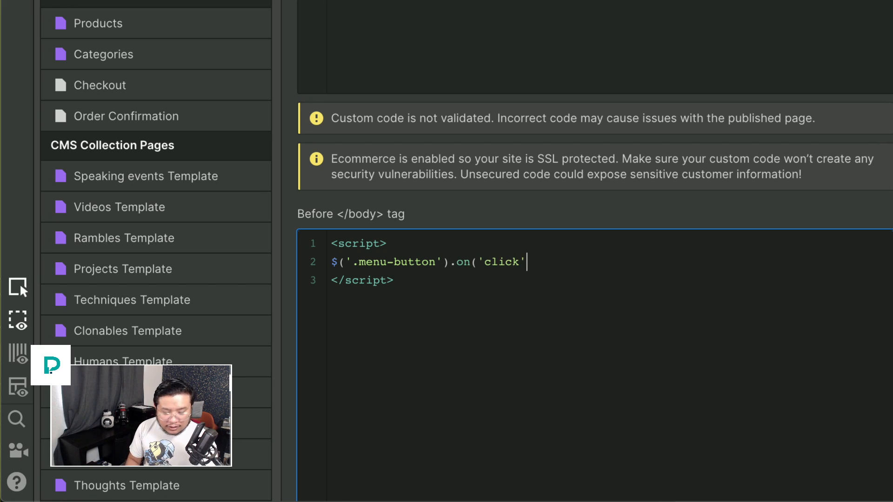
text(, function(){)
key(Return)
key(Return)
text(});)
key(Up)
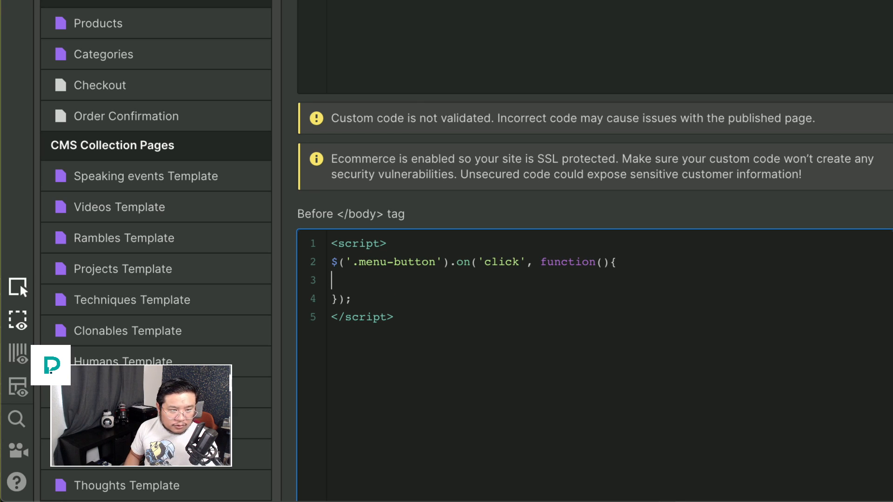
Fill the click handler's body with the line $('body').toggleClass('no-scroll');.
text($(body))
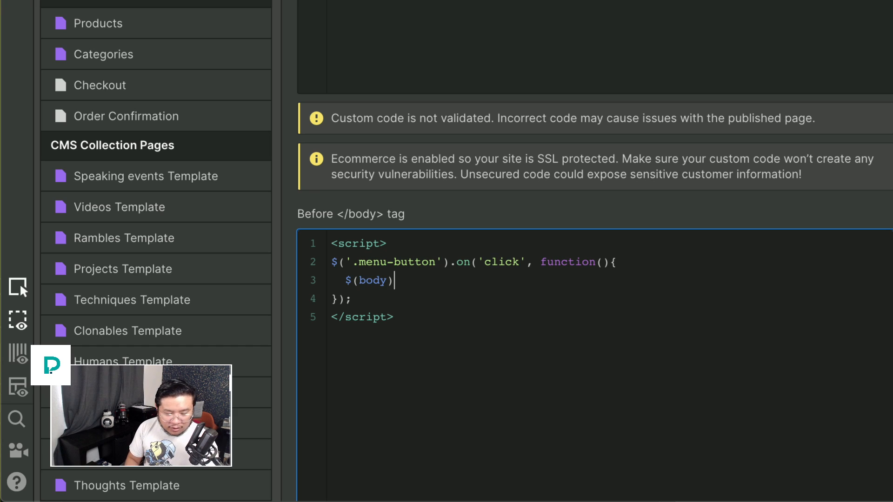
key(BackSpace)
key(BackSpace)
key(BackSpace)
key(BackSpace)
key(BackSpace)
text(')
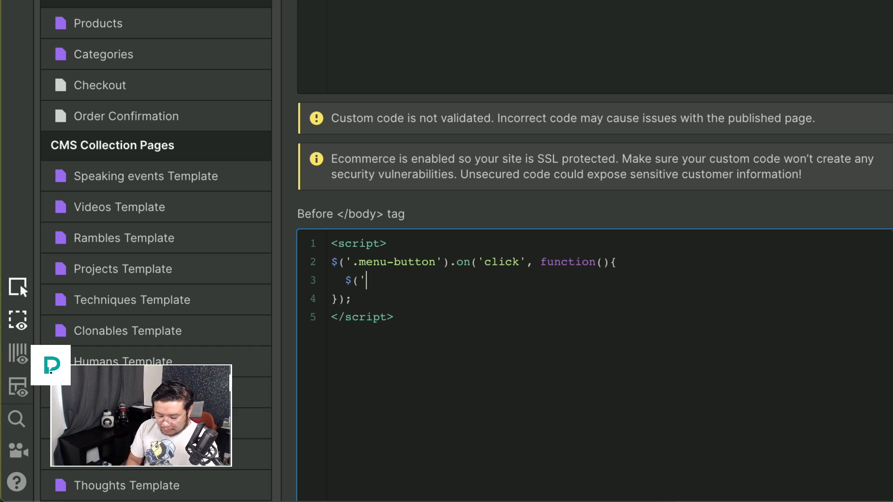
text(body'0)
text(.)
text(add)
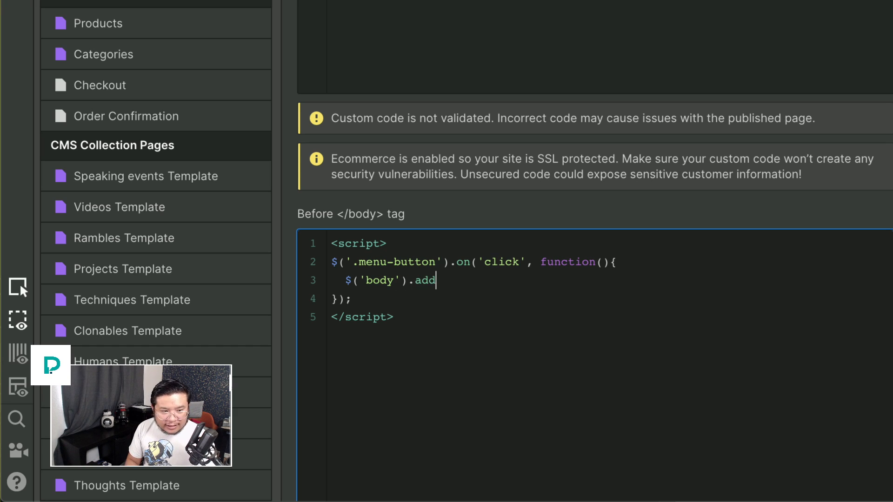
key(BackSpace)
key(BackSpace)
key(BackSpace)
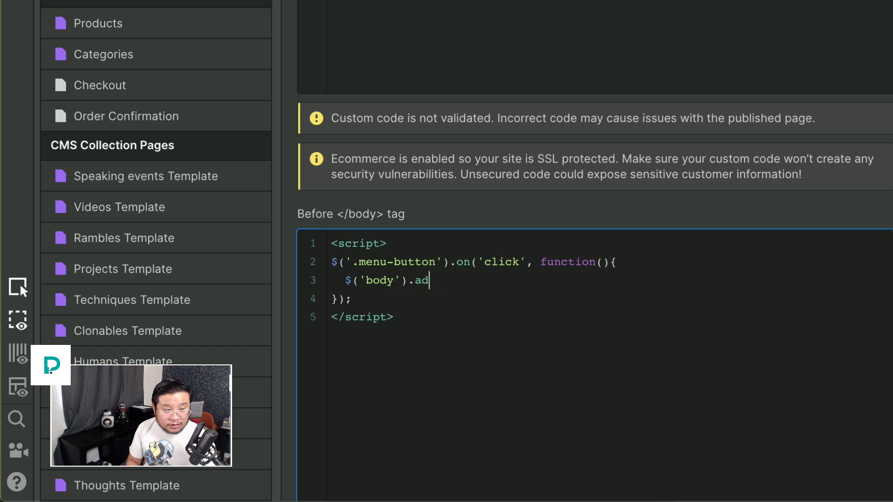
text(toggleClass(')
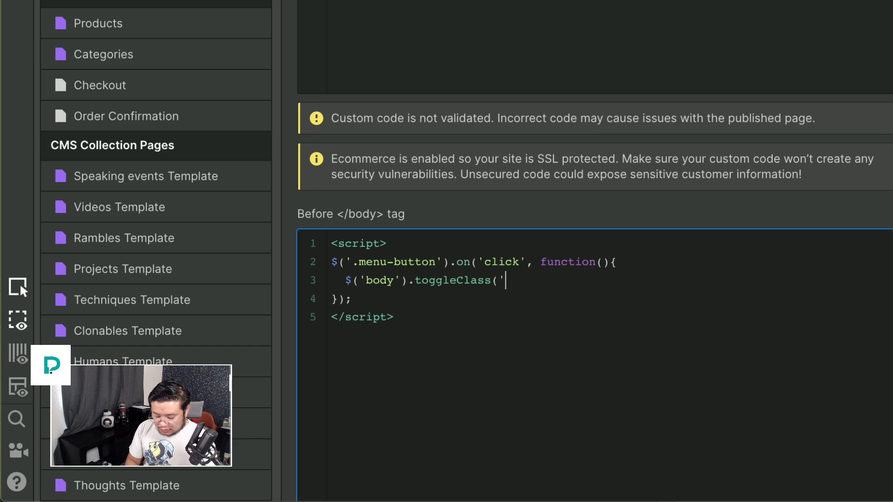
text(no-scroll)
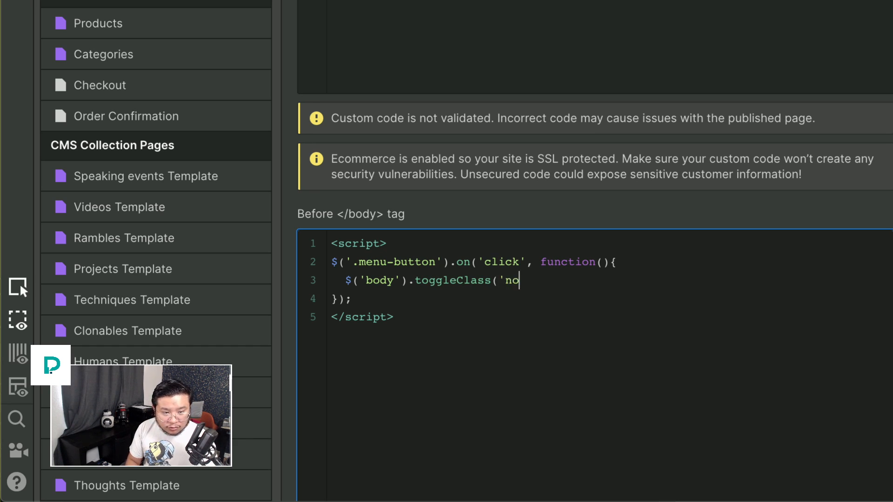
text(');)
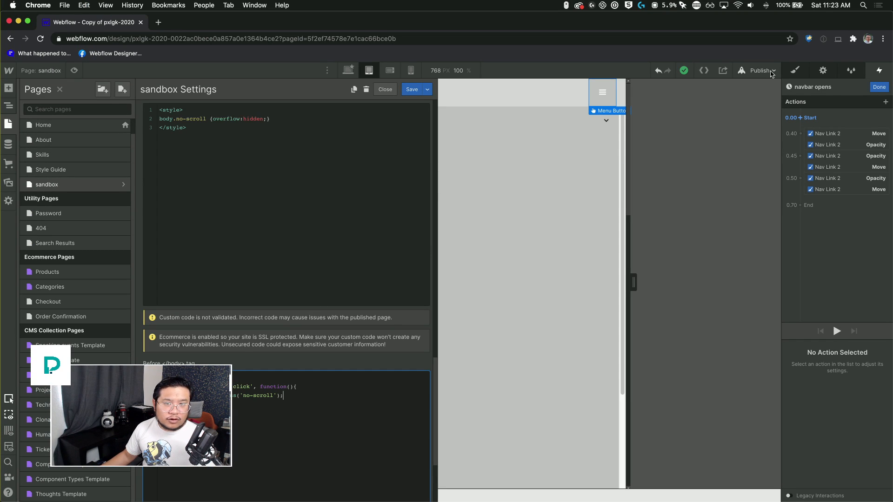
Publish the site to its webflow.io subdomain and open the live sandbox page.
click(758, 70)
click(733, 187)
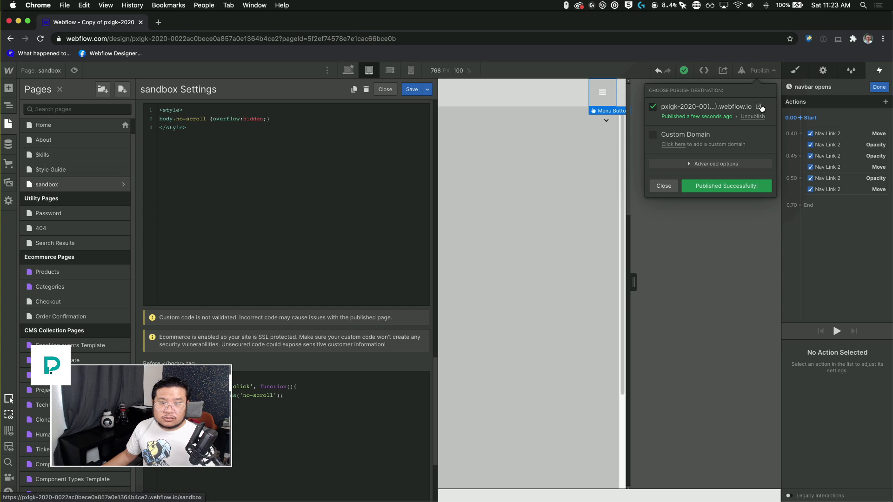
click(758, 106)
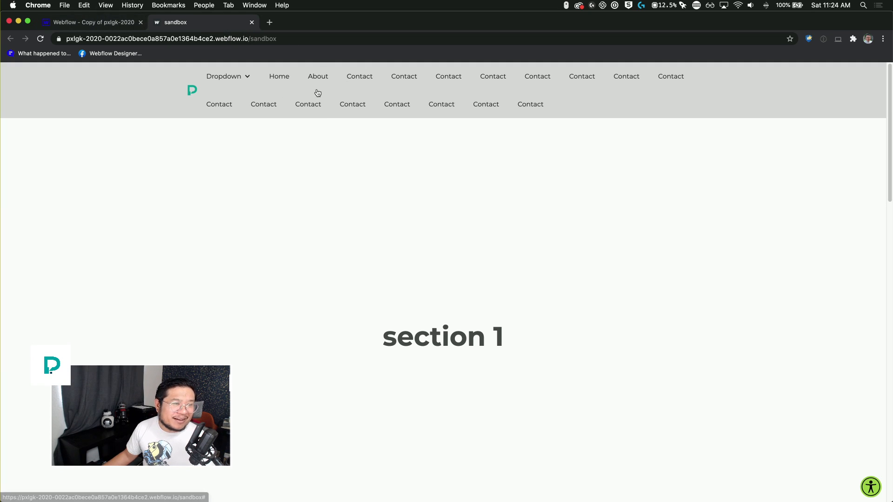
Inspect the live page with DevTools, enable device emulation, and dock the tools on the right side.
right_click(177, 144)
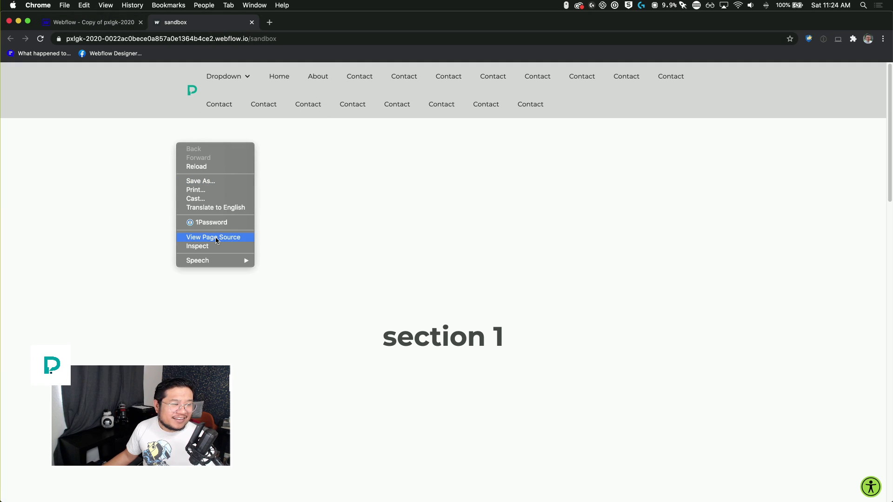
click(222, 246)
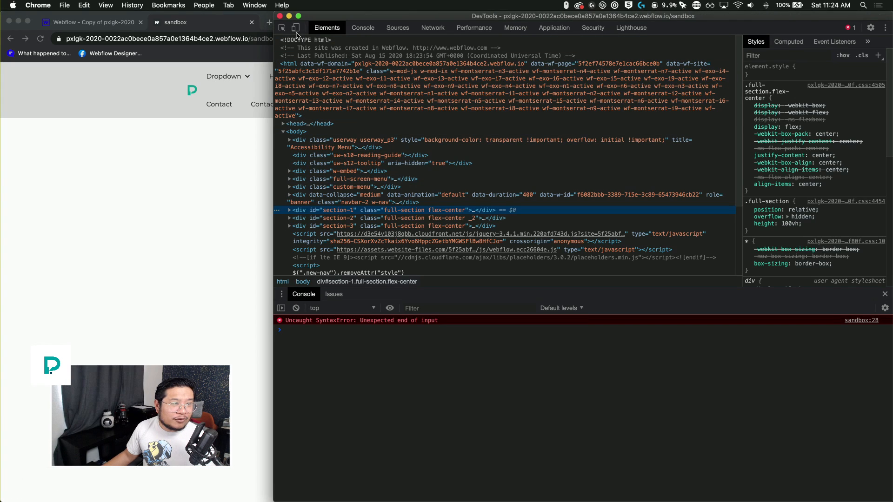
click(300, 29)
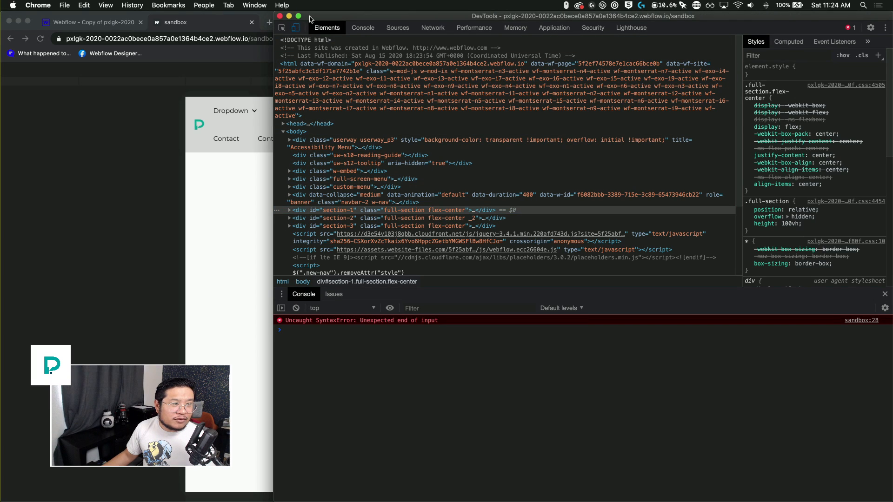
click(885, 27)
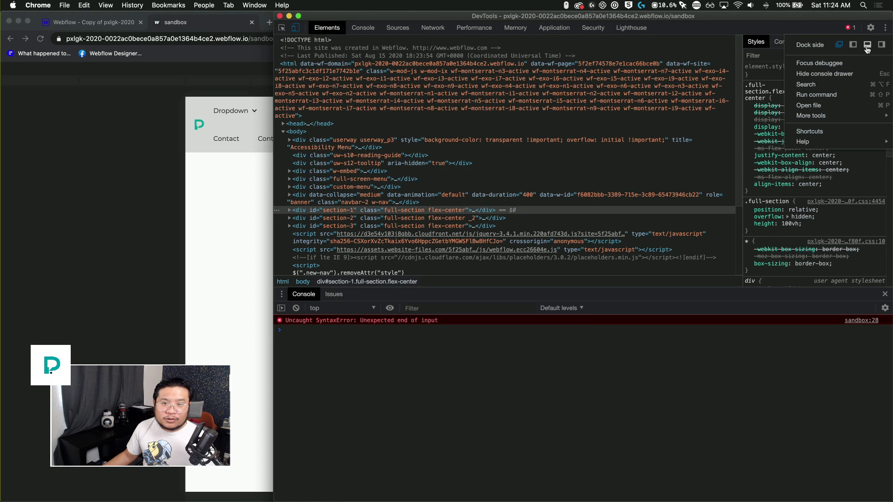
click(881, 45)
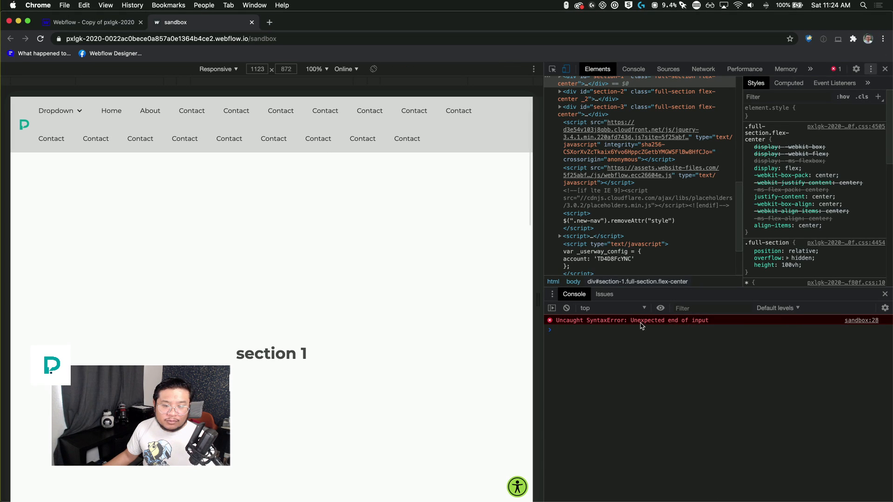
Trace the console's syntax error to its source and examine the script around line 28 of sandbox.
click(860, 321)
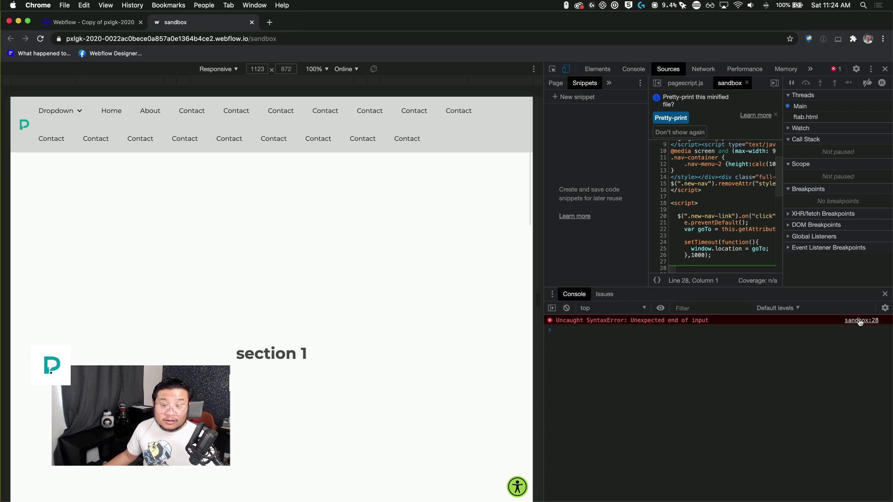
scroll(722, 226, down, 2)
scroll(721, 226, down, 1)
scroll(722, 227, up, 1)
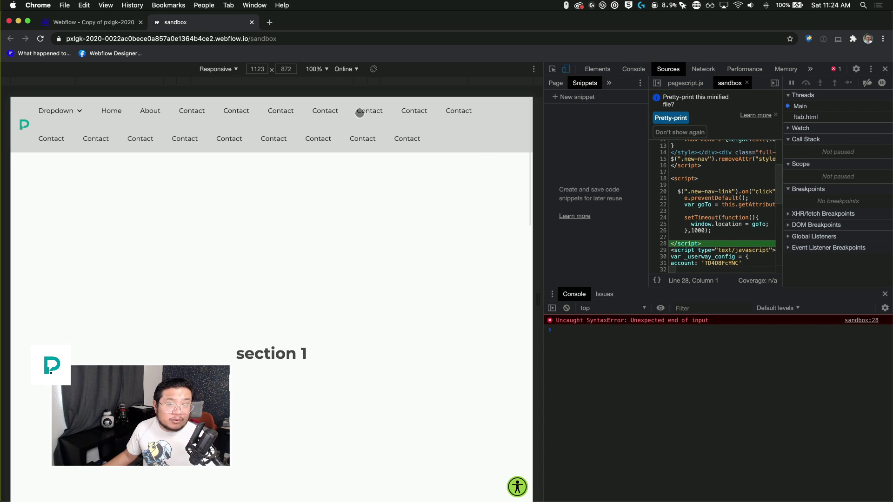
scroll(738, 232, up, 1)
scroll(738, 232, down, 2)
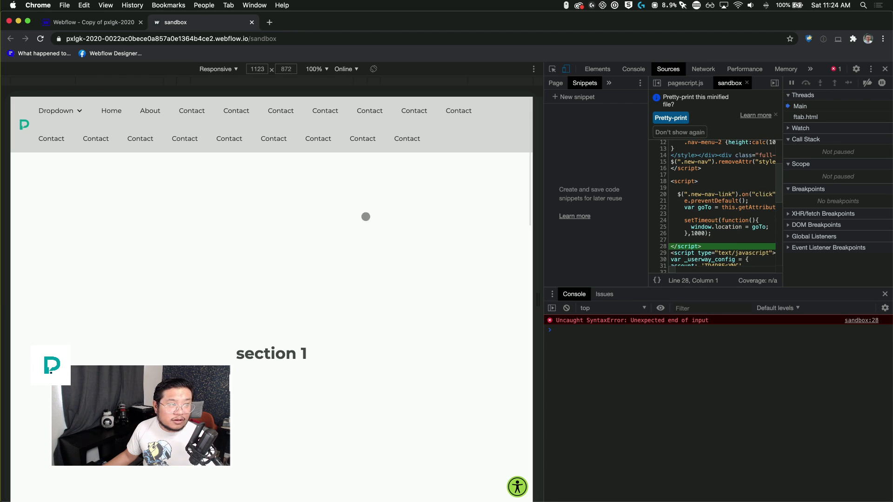
Narrow the emulated viewport to about 714 px wide, open the nav menu, and test scrolling through its links.
drag(537, 297, 441, 296)
click(414, 110)
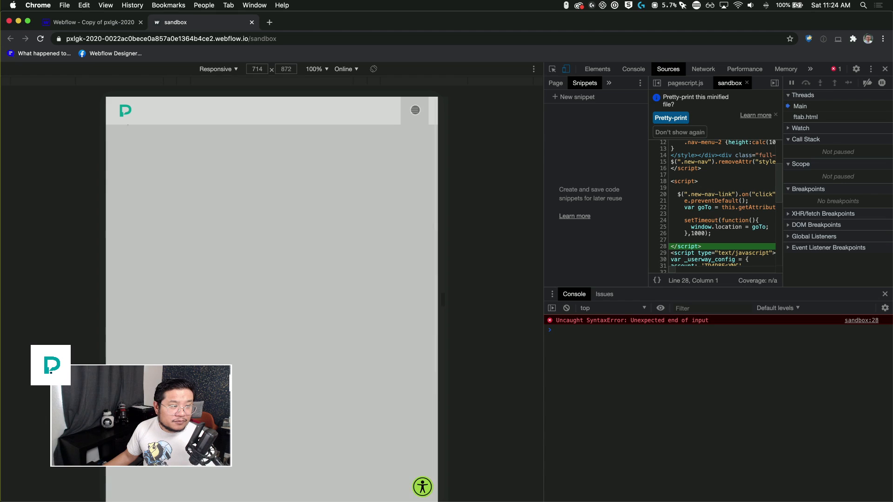
scroll(374, 279, down, 5)
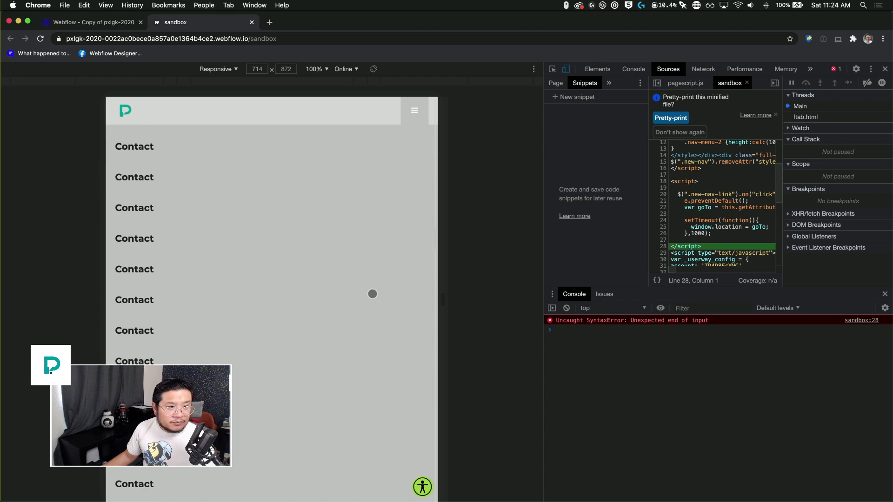
scroll(352, 305, up, 5)
scroll(309, 361, down, 3)
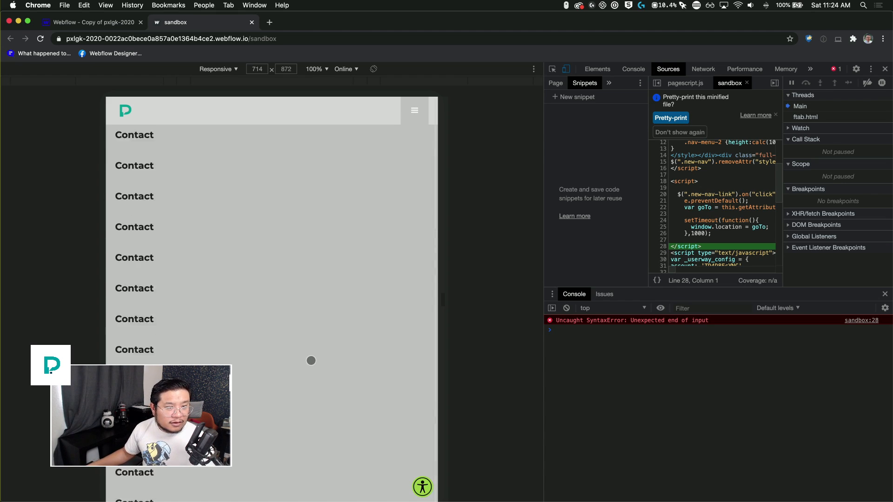
scroll(311, 361, up, 3)
scroll(309, 361, down, 3)
scroll(309, 361, up, 3)
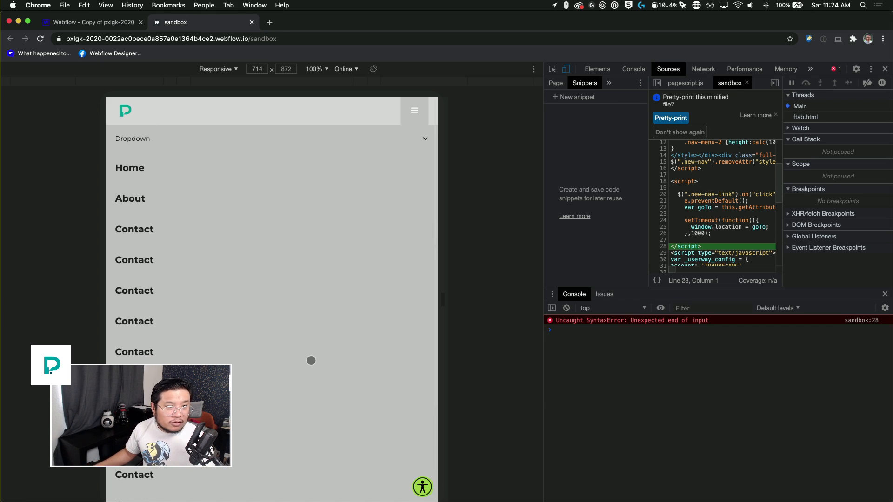
Close the nav menu and test scrolling the page body between section 1 and section 2.
click(414, 111)
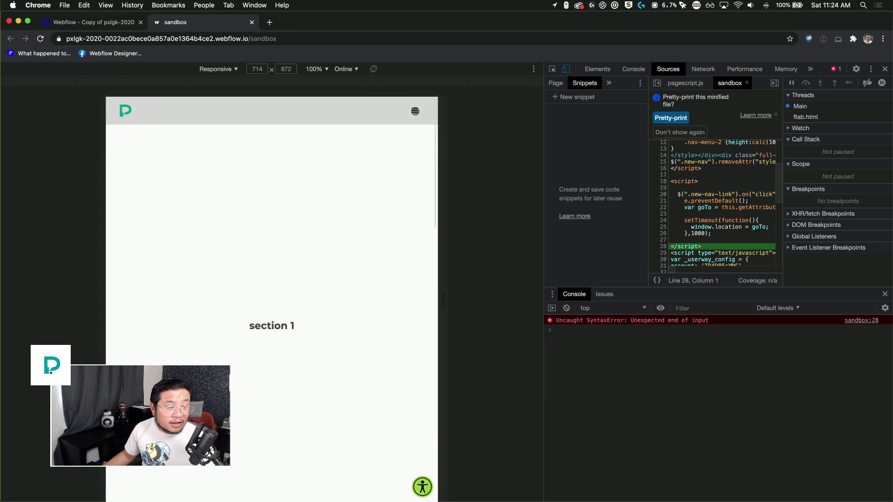
scroll(368, 263, down, 16)
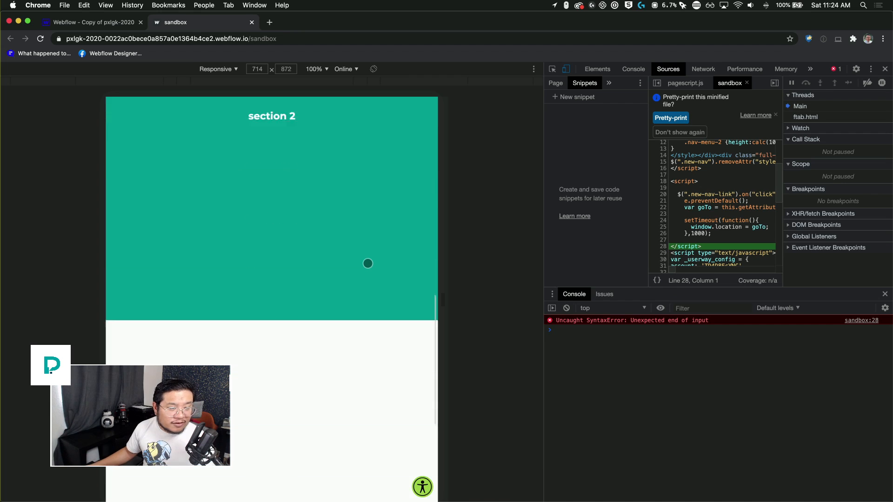
scroll(368, 264, up, 13)
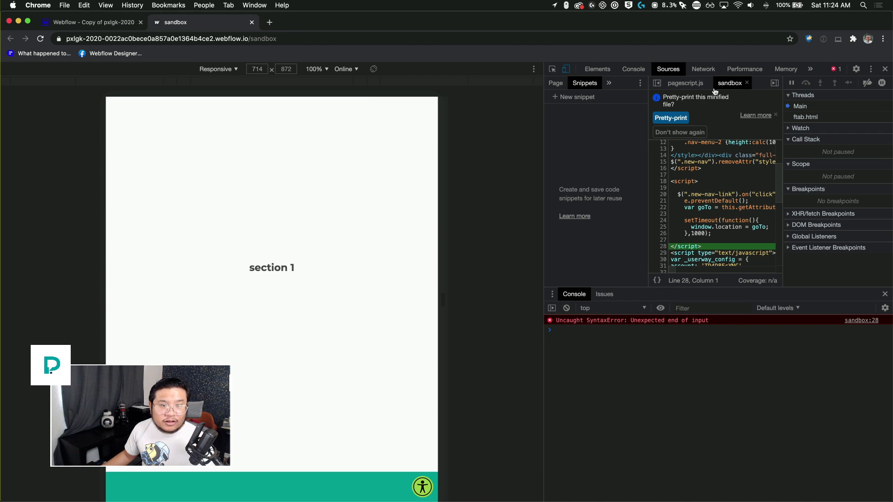
Inspect the body element in the DOM tree while opening the nav menu to check its classes and styles.
click(598, 69)
scroll(621, 140, up, 4)
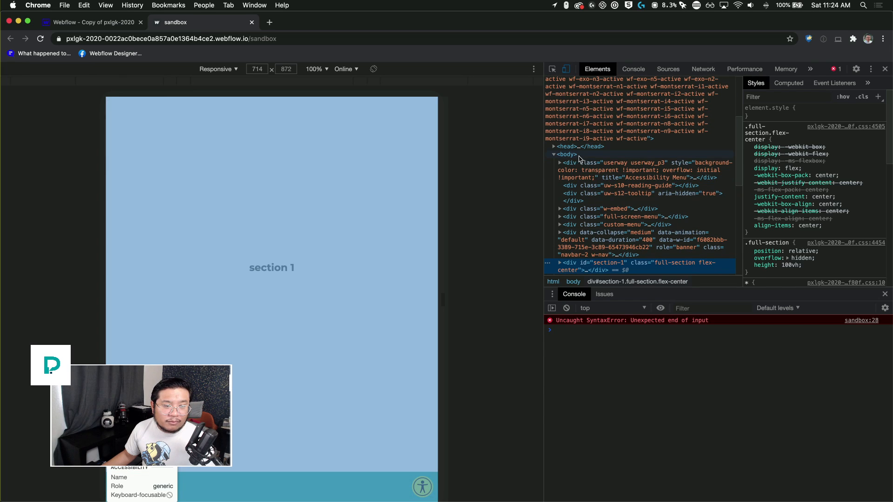
scroll(334, 266, up, 2)
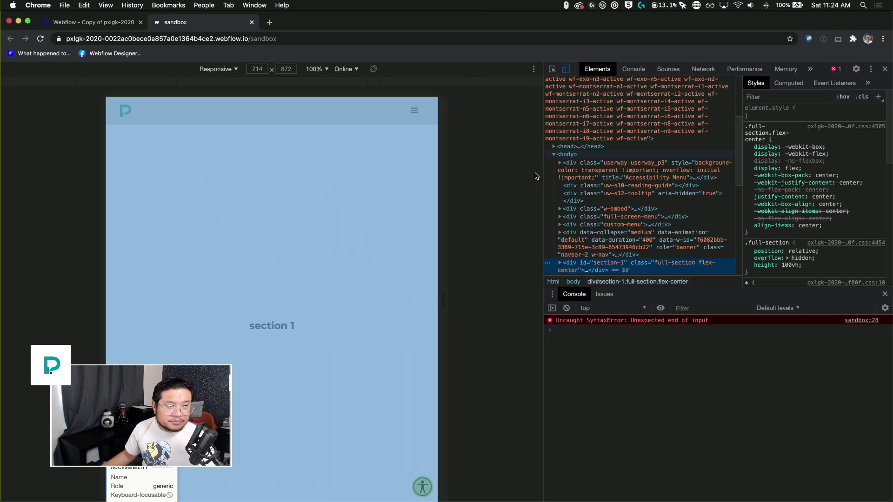
click(414, 111)
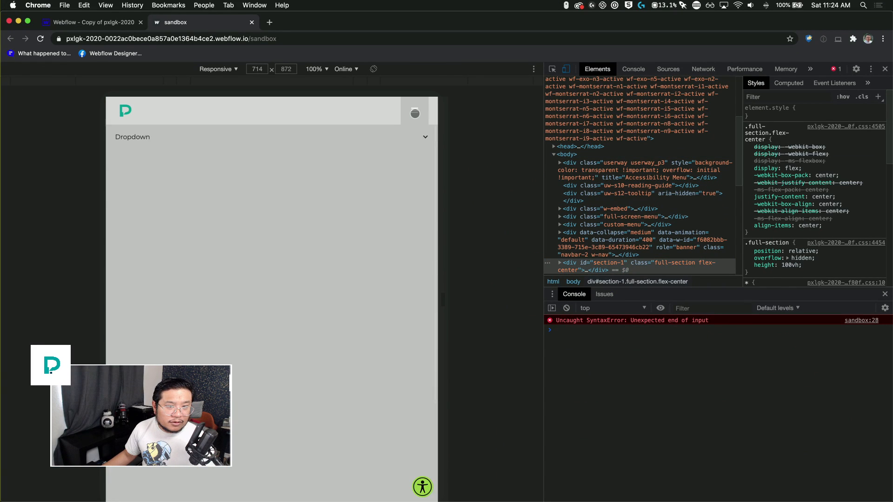
click(560, 157)
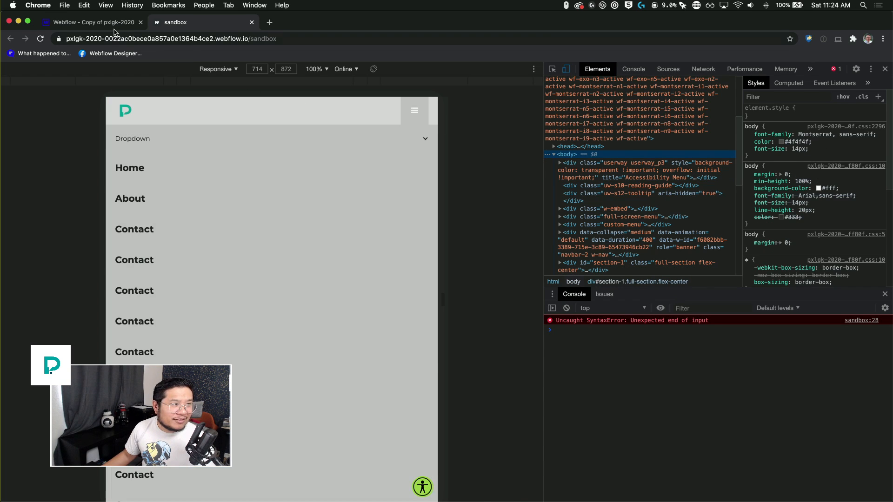
Switch back to the Webflow project, dismiss the publish options, and reopen the project in the Designer.
click(112, 26)
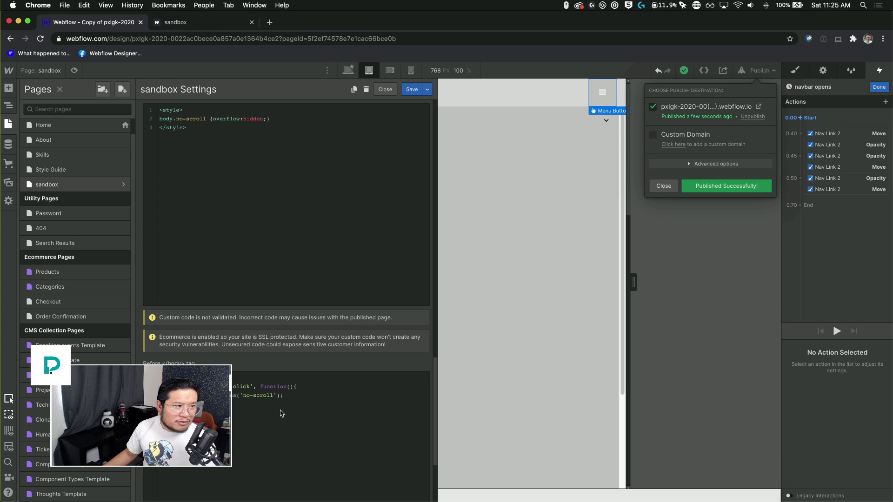
click(663, 186)
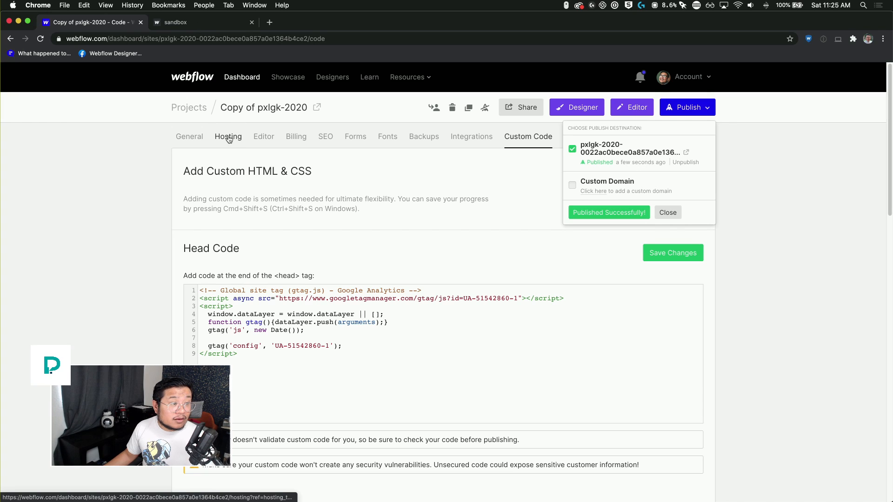
click(580, 108)
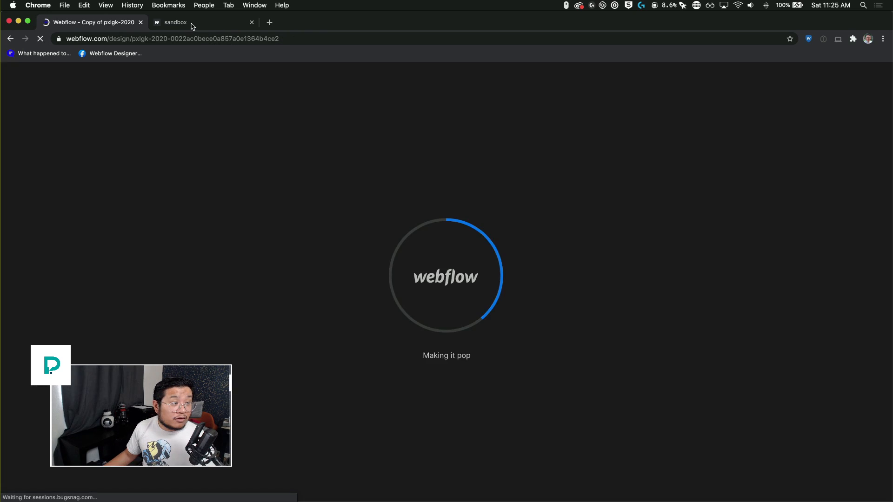
Reload the live sandbox page, open the nav menu, and check the body element for the no-scroll class.
key(ctrl+Tab)
key(super+r)
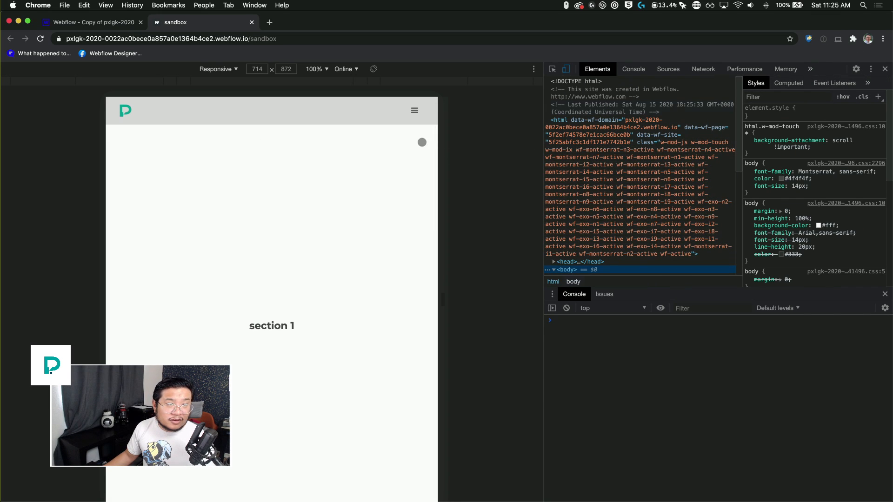
click(414, 112)
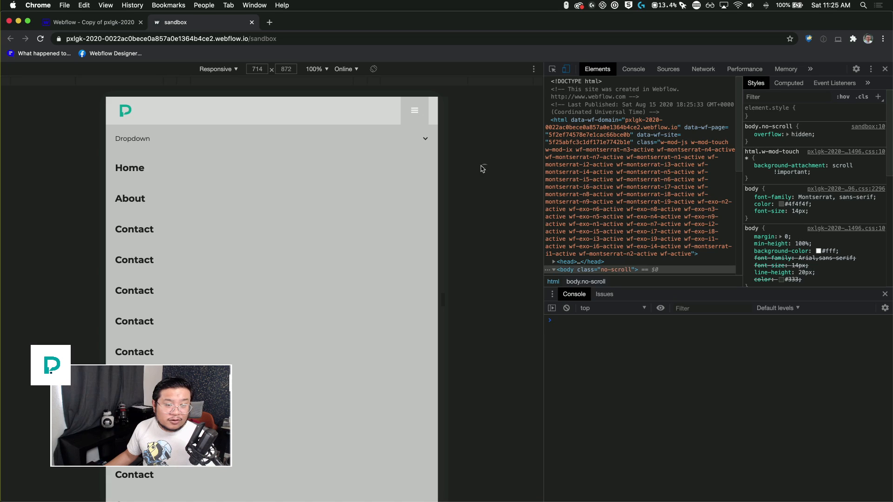
scroll(635, 235, down, 2)
scroll(635, 234, down, 1)
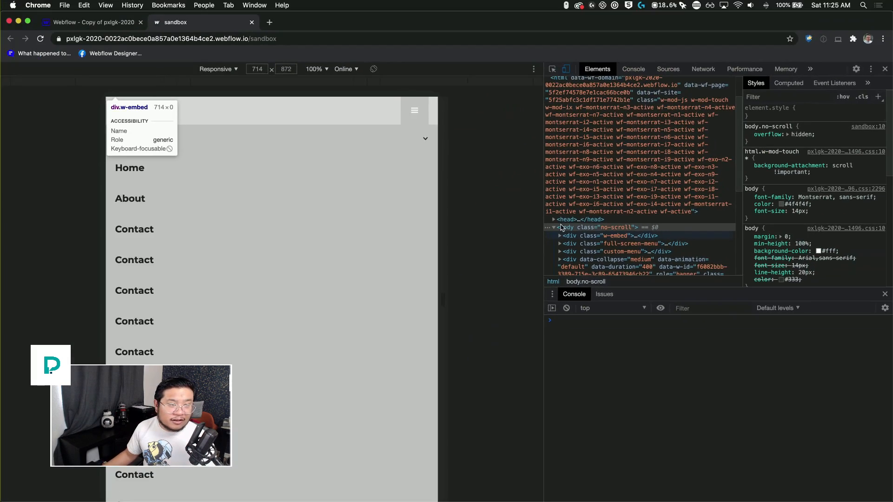
Close the nav menu and test that the page body scrolls down and back up to section 1.
click(419, 112)
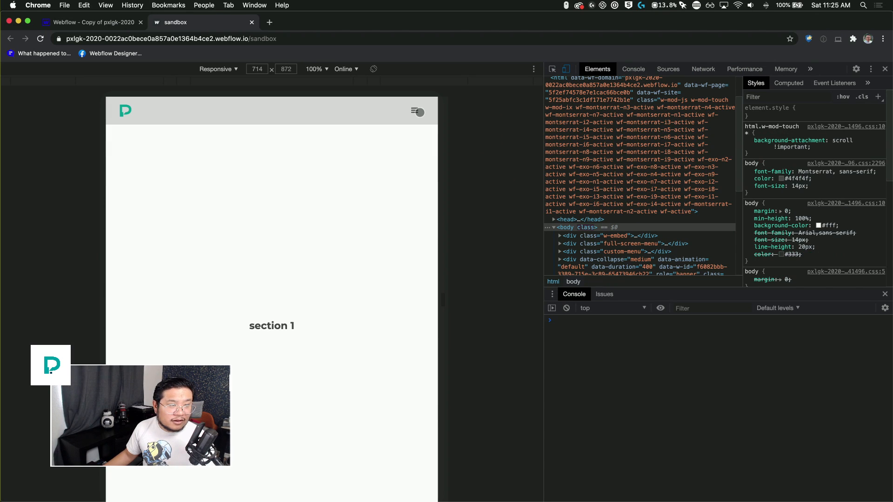
scroll(327, 229, down, 4)
scroll(327, 230, up, 4)
scroll(327, 230, down, 4)
scroll(327, 230, up, 4)
scroll(327, 230, up, 8)
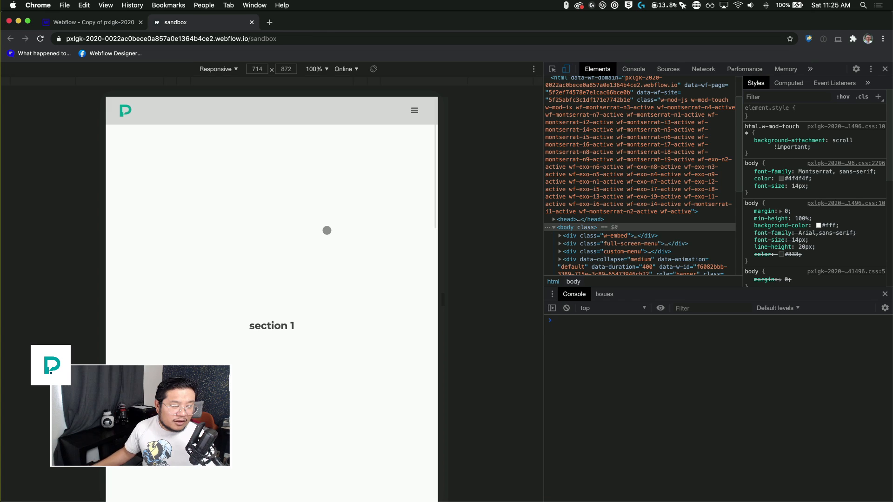
Reopen the nav menu, test scrolling through its Contact links, and close the menu again.
click(414, 112)
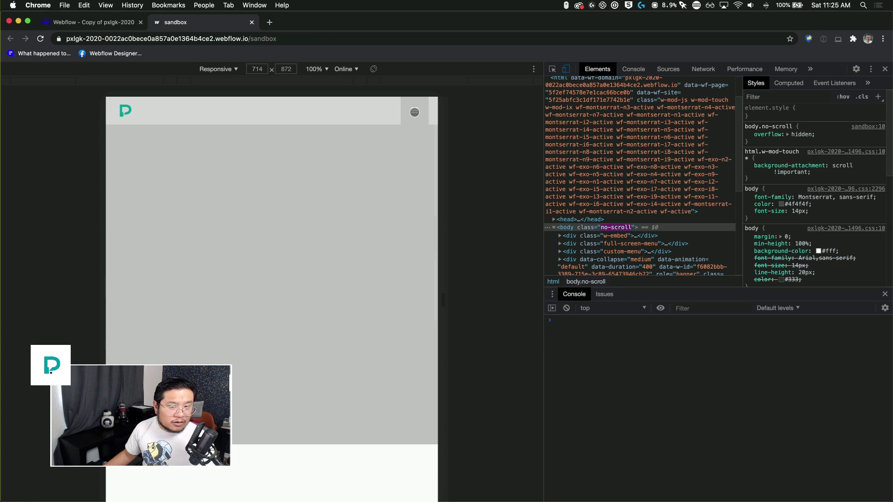
scroll(333, 249, down, 5)
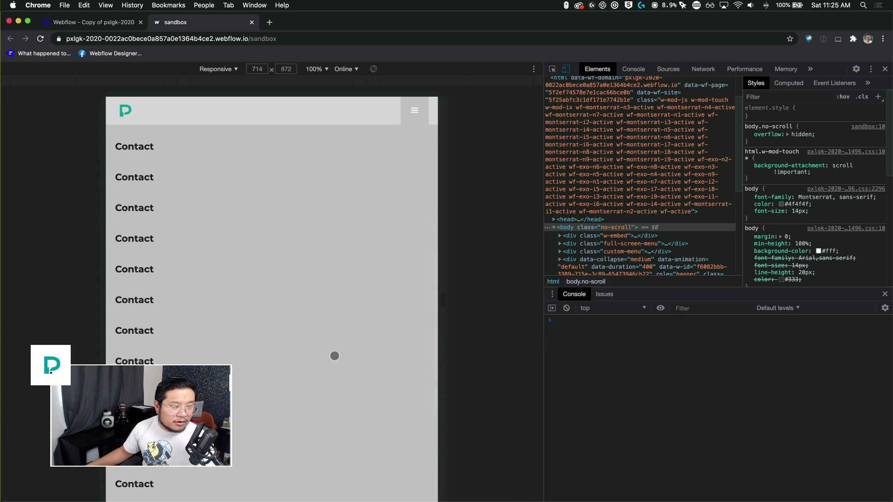
scroll(334, 356, up, 3)
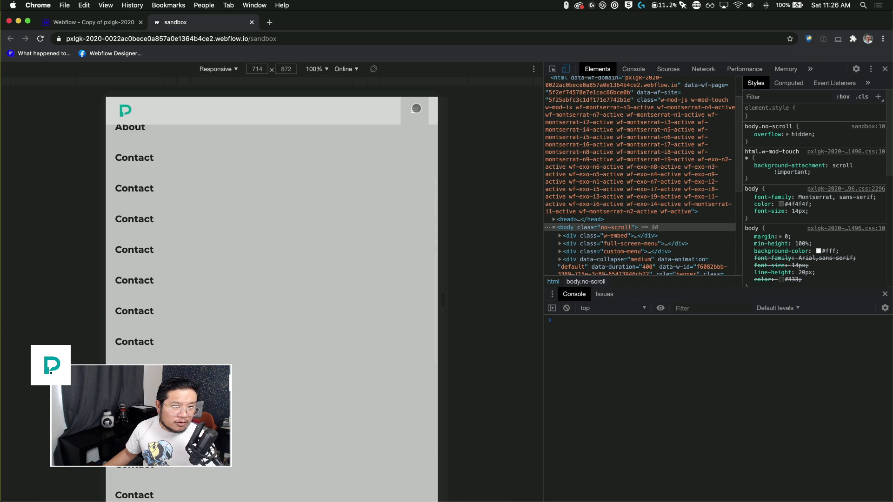
click(415, 108)
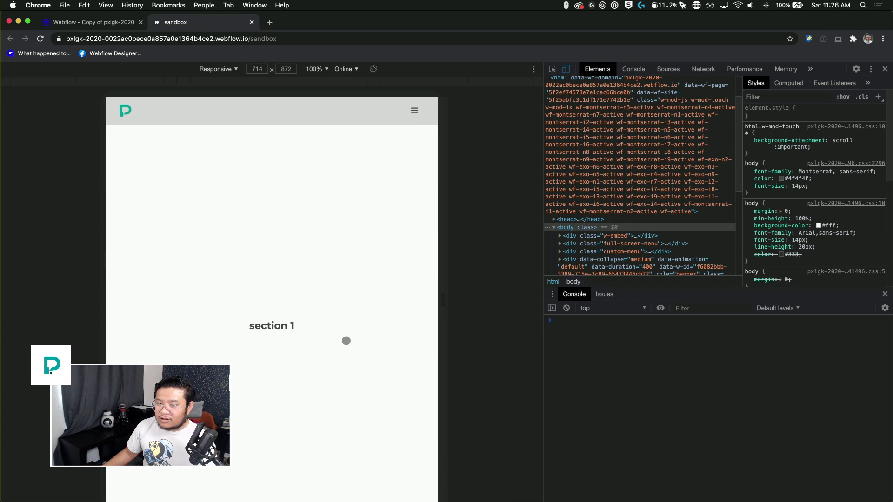